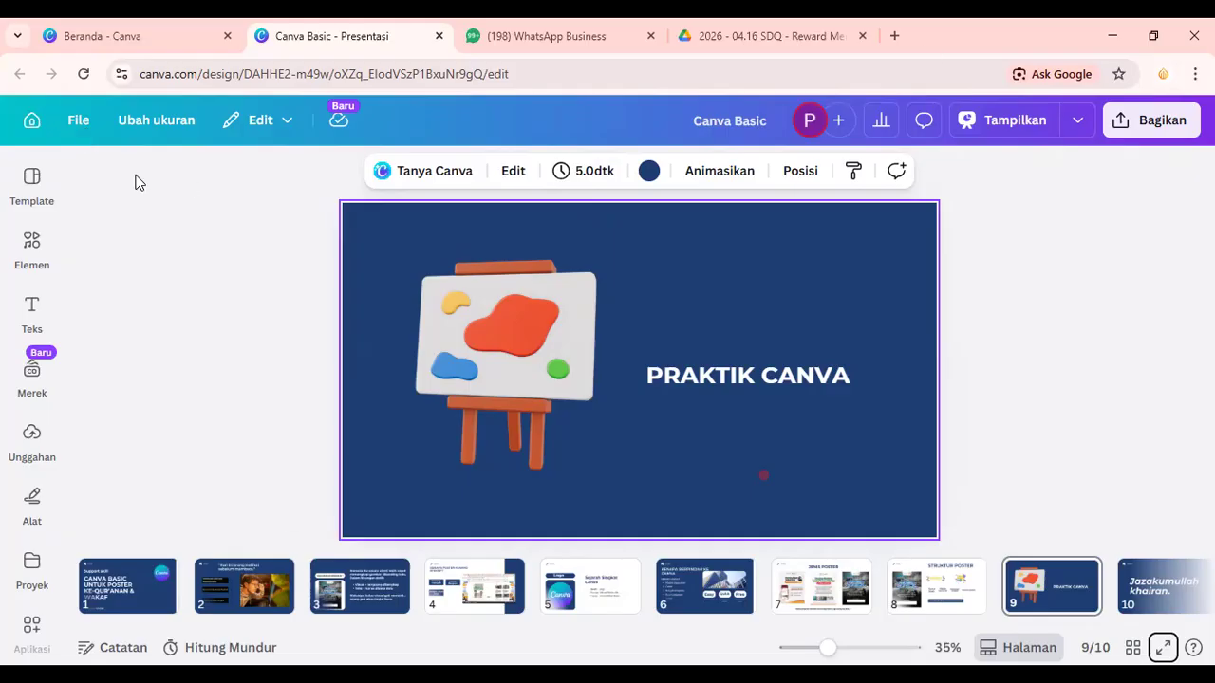
{"action": "left_click", "coordinate": [81, 121]}
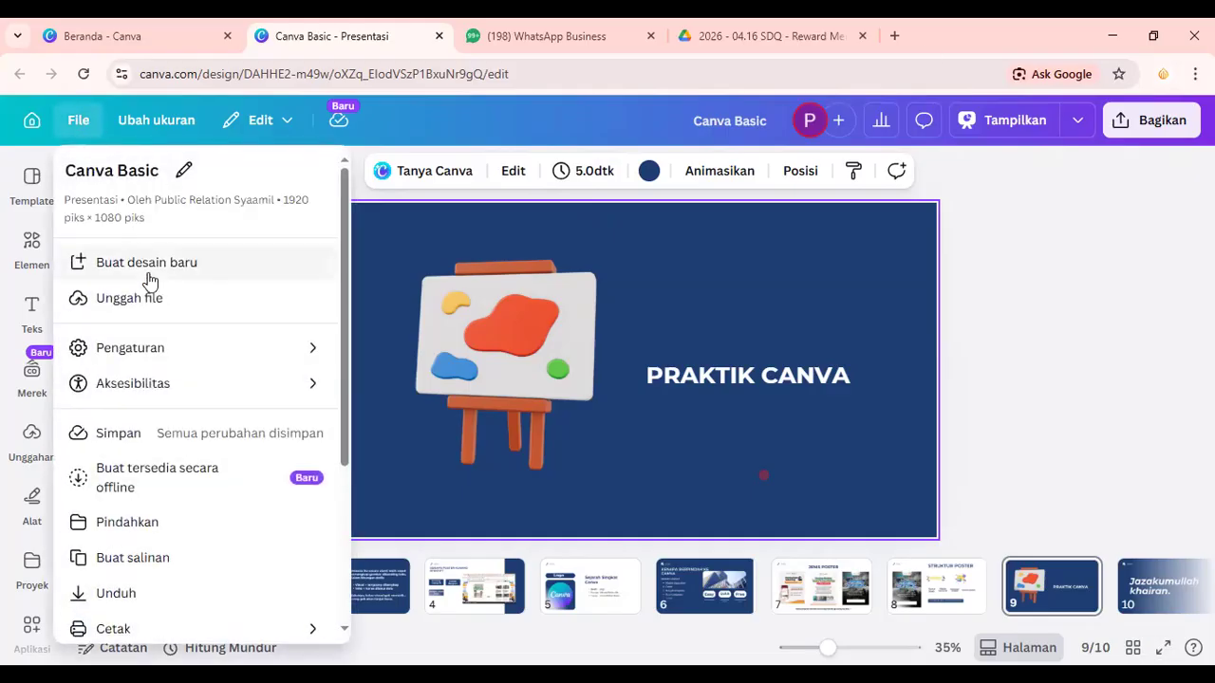
{"action": "left_click", "coordinate": [152, 271]}
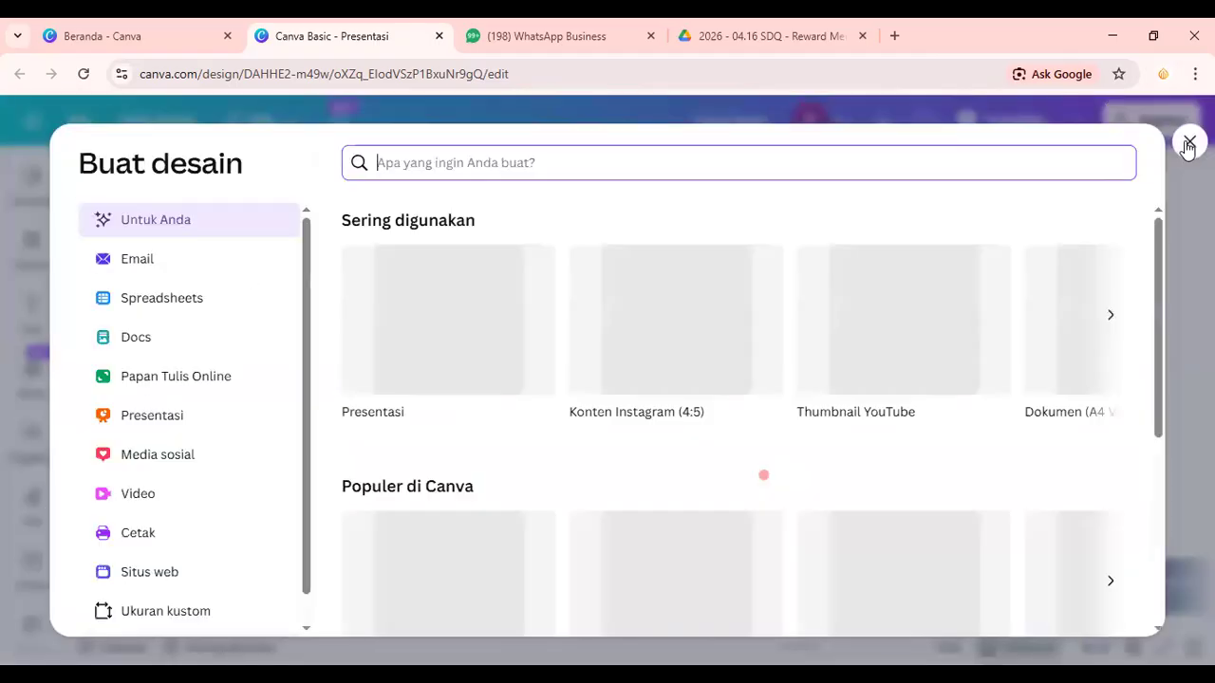
{"action": "key", "text": "Escape"}
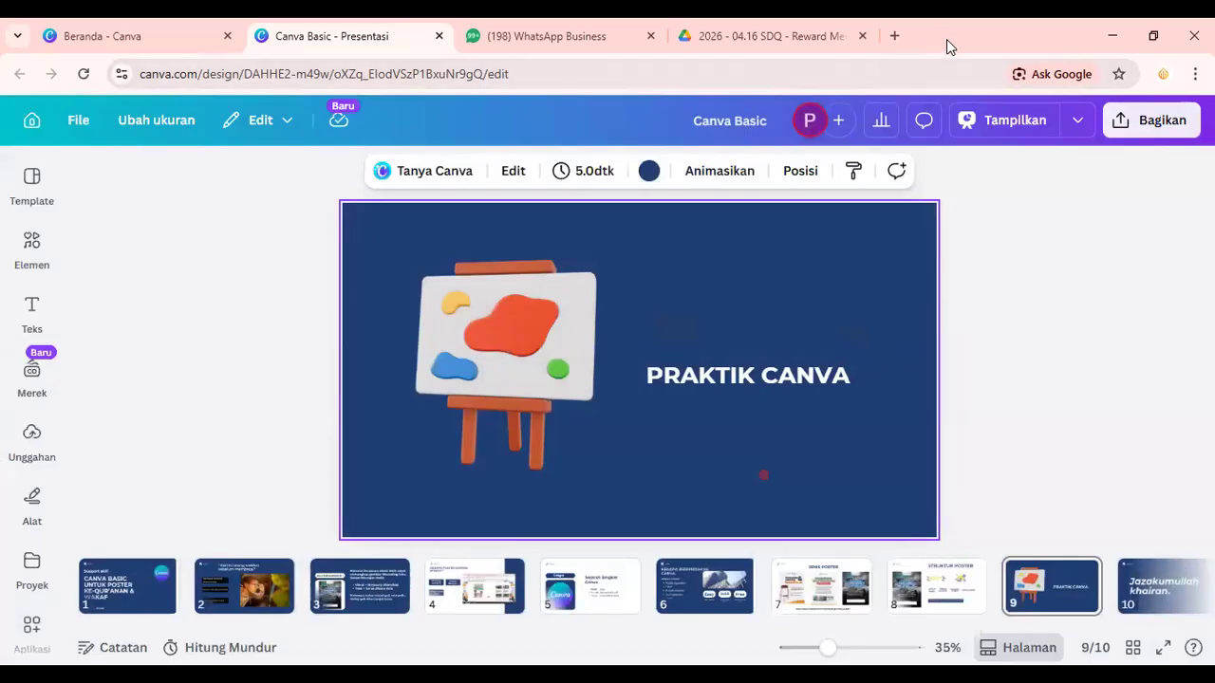
{"action": "double_click", "coordinate": [946, 39]}
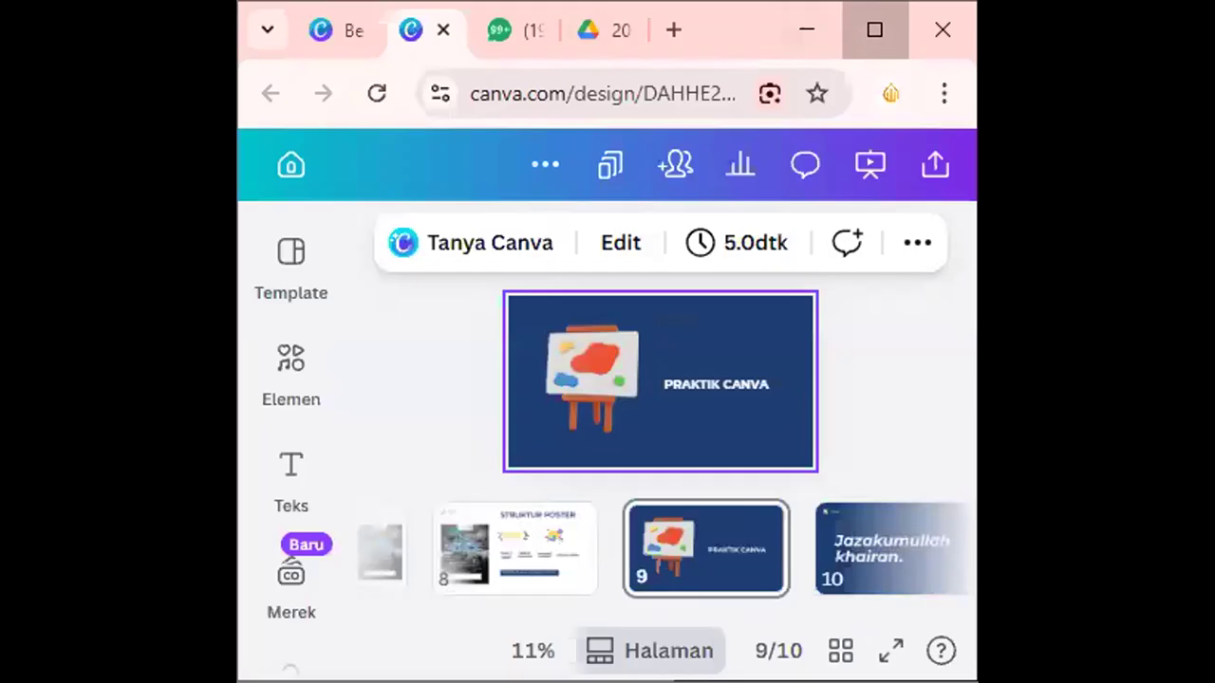
{"action": "left_click", "coordinate": [873, 30]}
Step: Leave the presentation and return to the Canva home page, ready to start a new design
{"action": "left_click", "coordinate": [77, 122]}
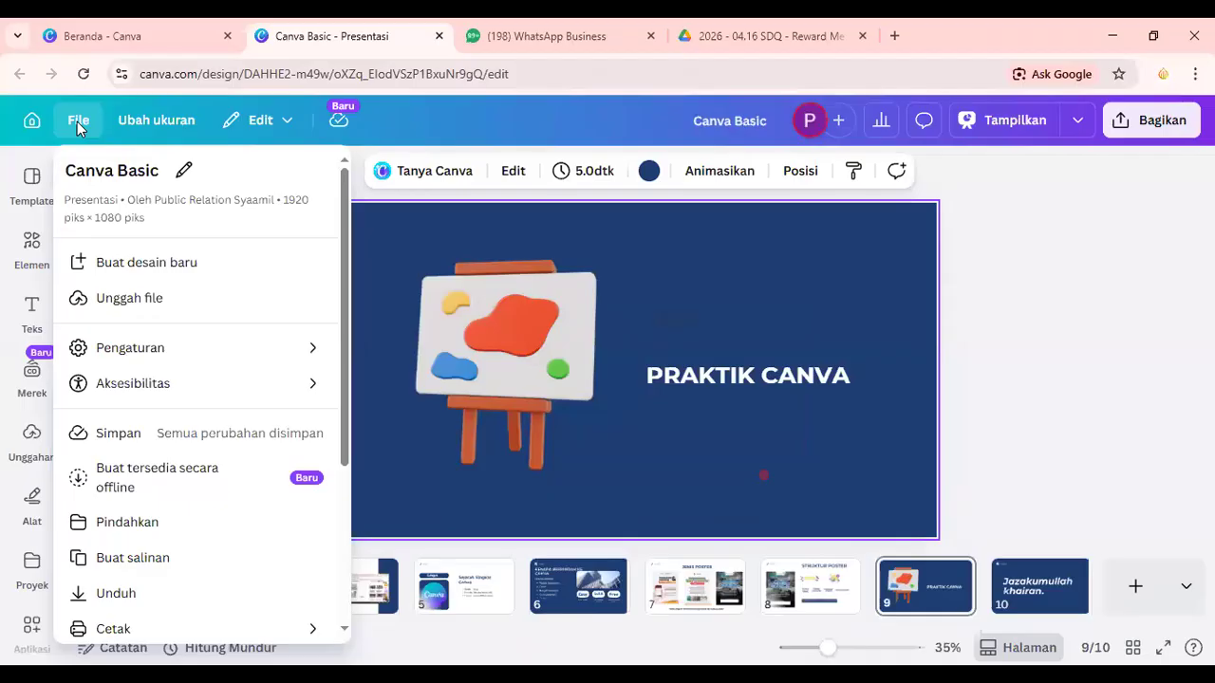
{"action": "left_click", "coordinate": [31, 120]}
{"action": "left_click", "coordinate": [32, 121]}
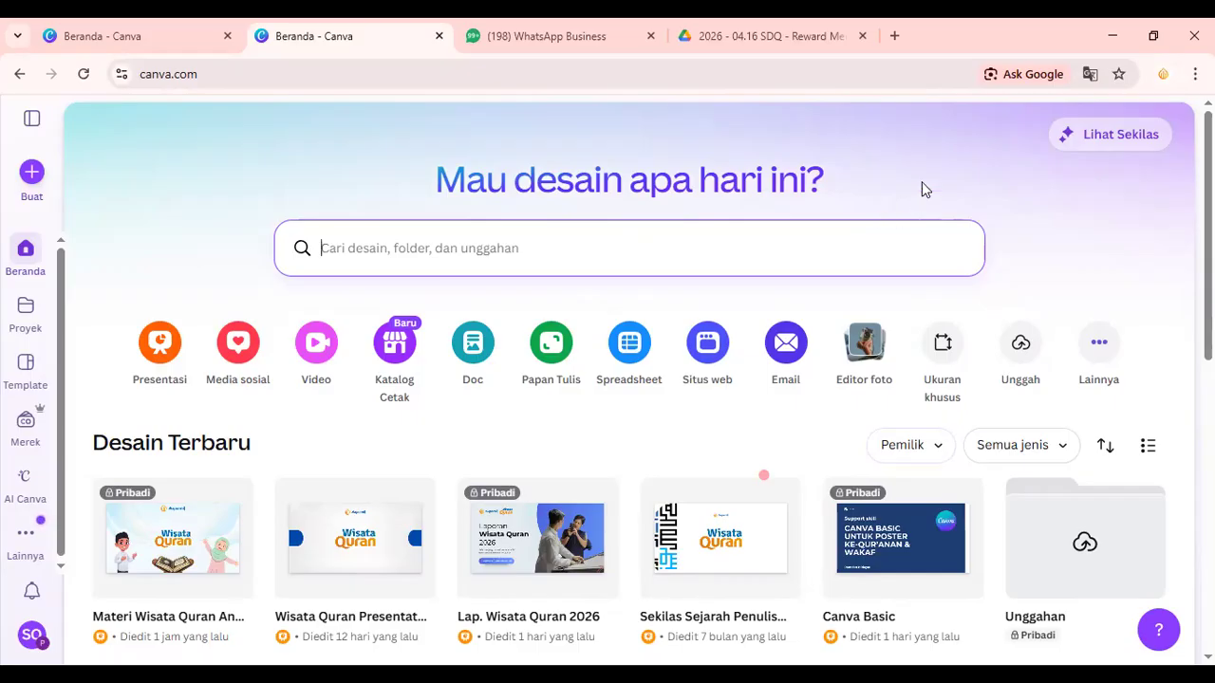
{"action": "left_click", "coordinate": [653, 251]}
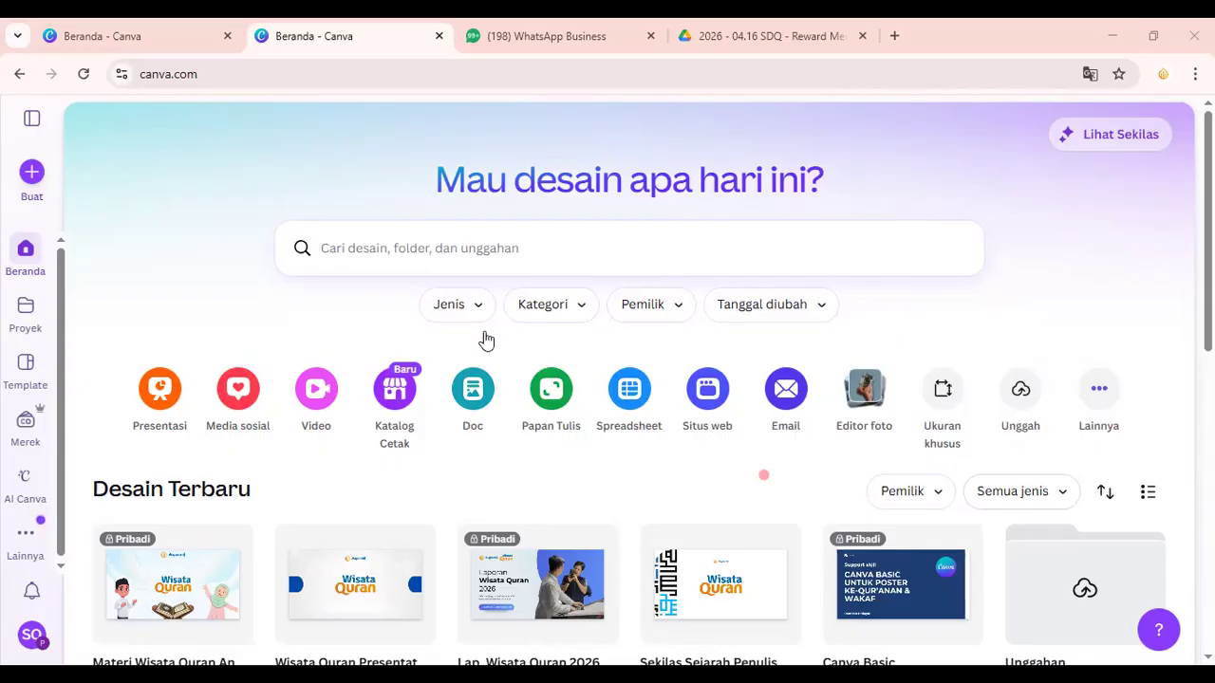
Step: Look through the social media design types and create a blank Instagram Story (Cerita Instagram) design
{"action": "left_click", "coordinate": [249, 397]}
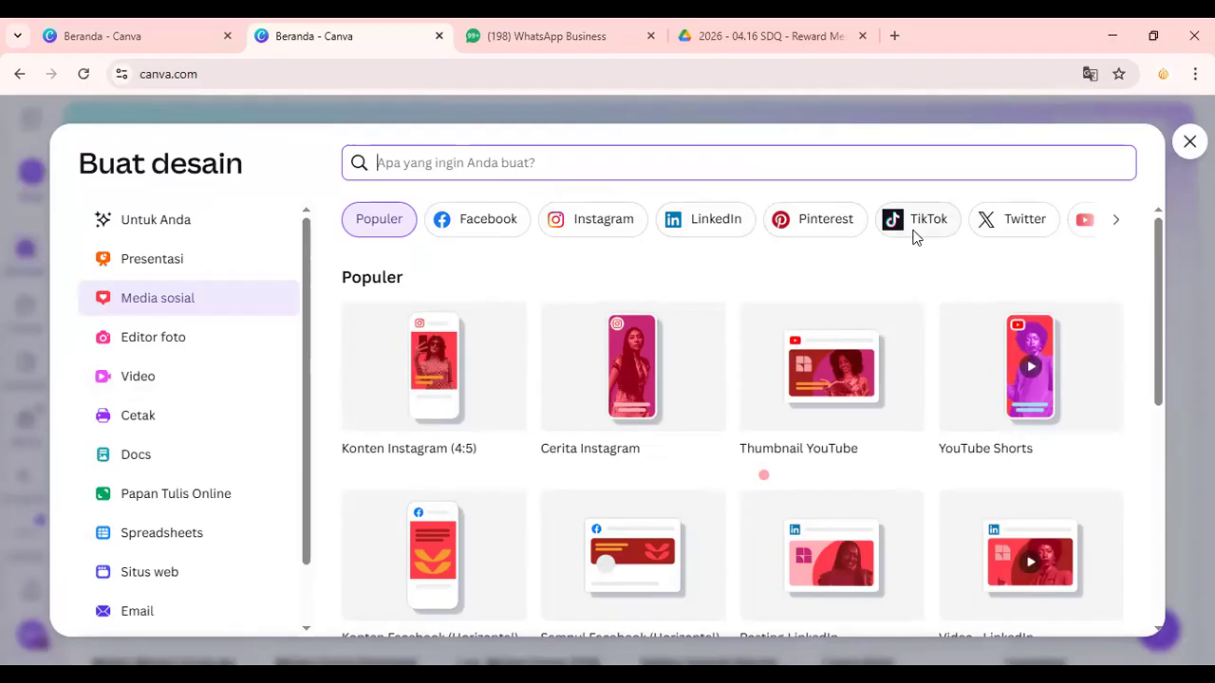
{"action": "left_click", "coordinate": [1114, 221]}
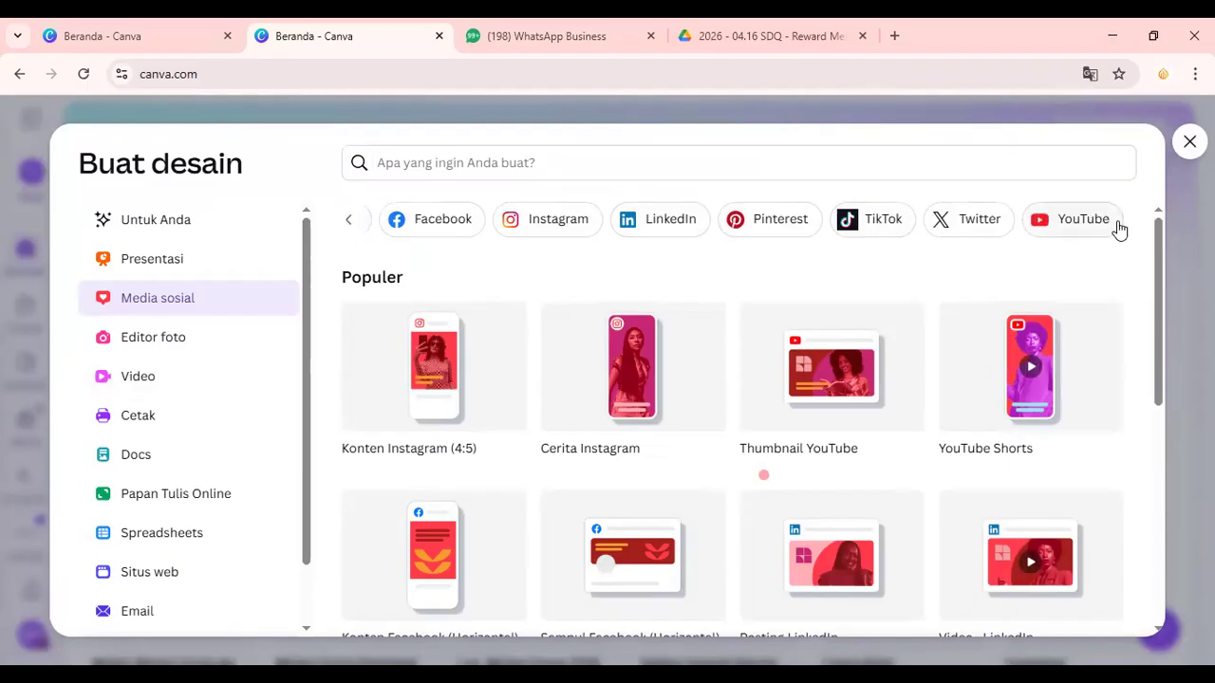
{"action": "left_click", "coordinate": [351, 228]}
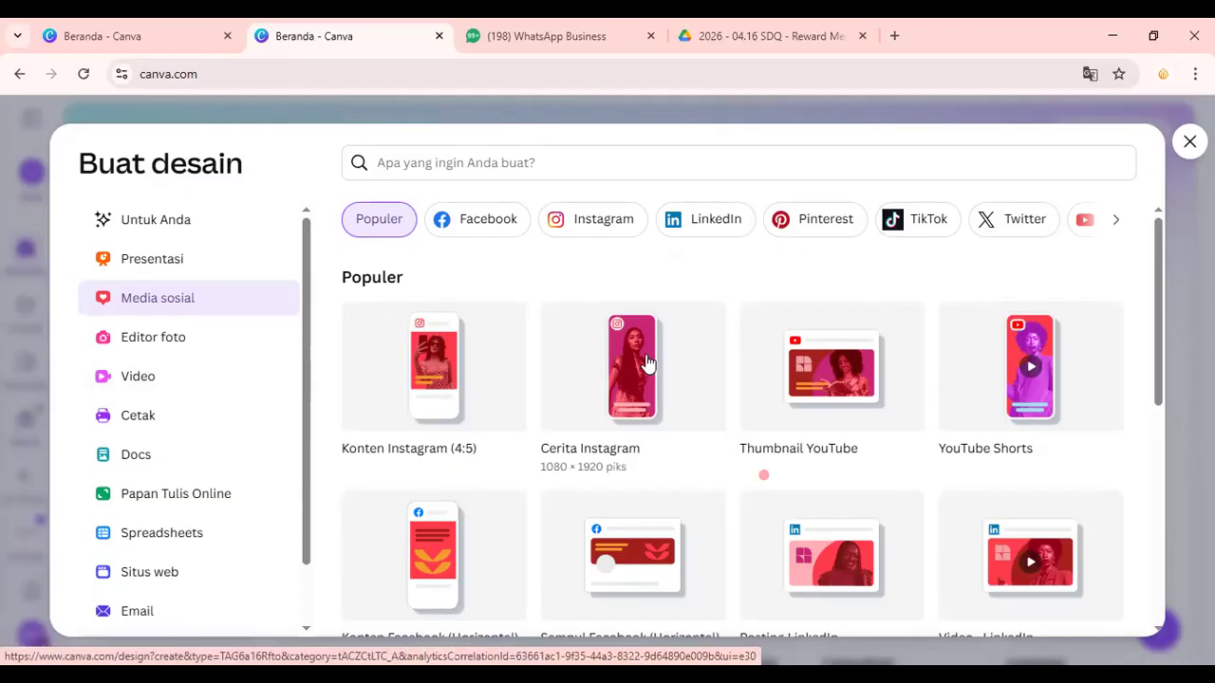
{"action": "scroll", "coordinate": [634, 379], "scroll_direction": "down", "scroll_amount": 4}
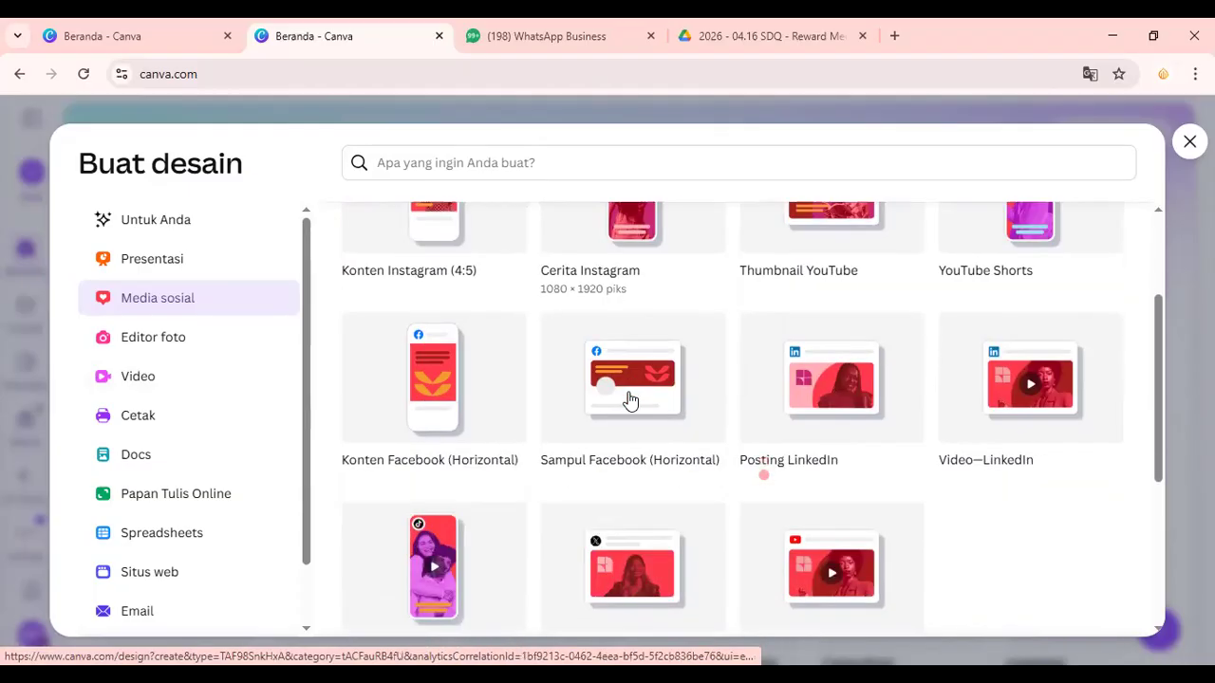
{"action": "scroll", "coordinate": [626, 384], "scroll_direction": "up", "scroll_amount": 4}
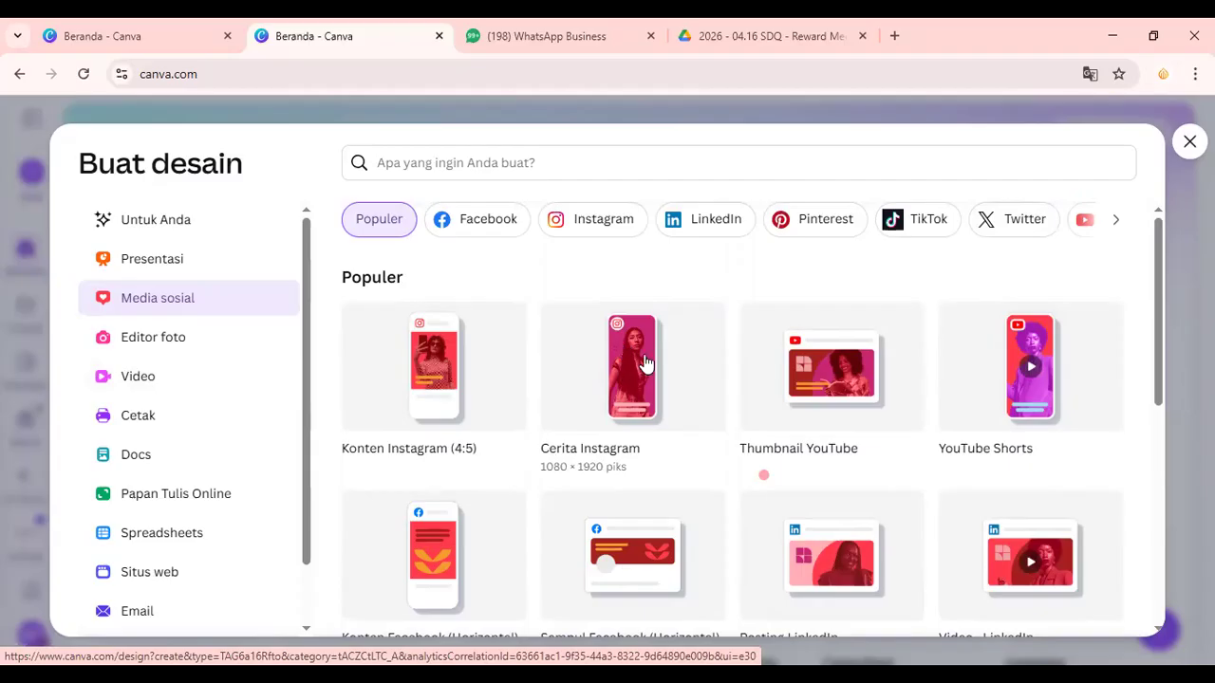
{"action": "left_click", "coordinate": [645, 363]}
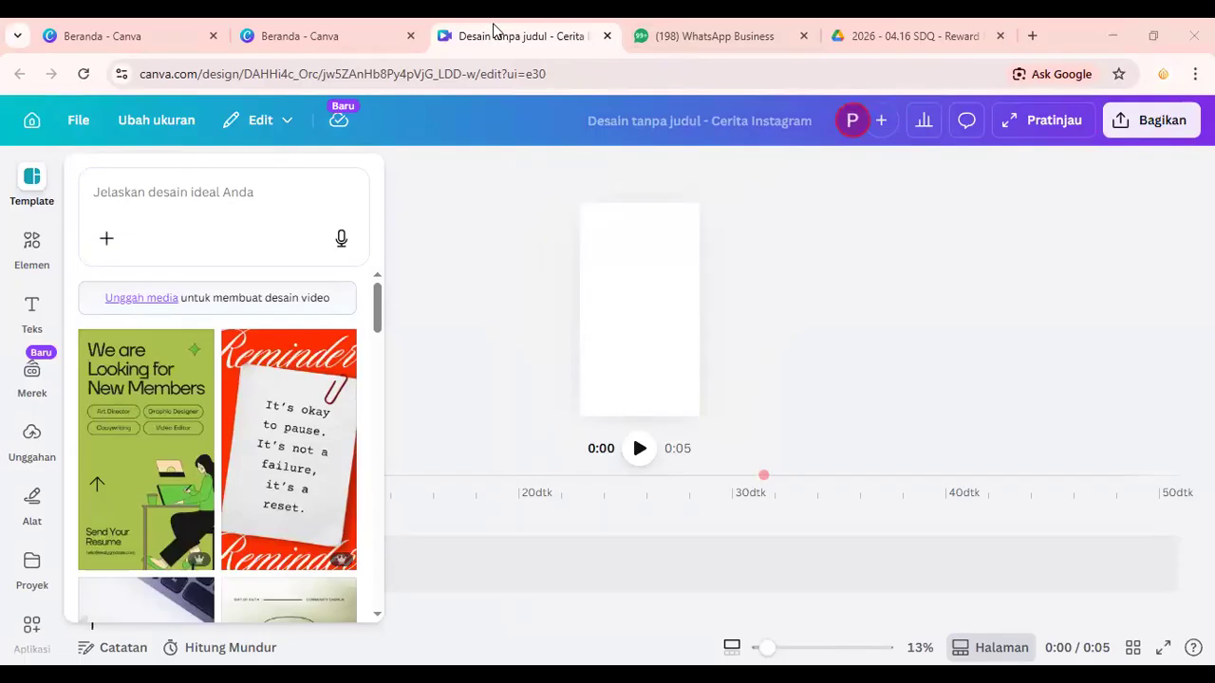
Step: Go back to the social media design types and create a blank Konten Instagram (4:5) design
{"action": "left_click", "coordinate": [320, 33]}
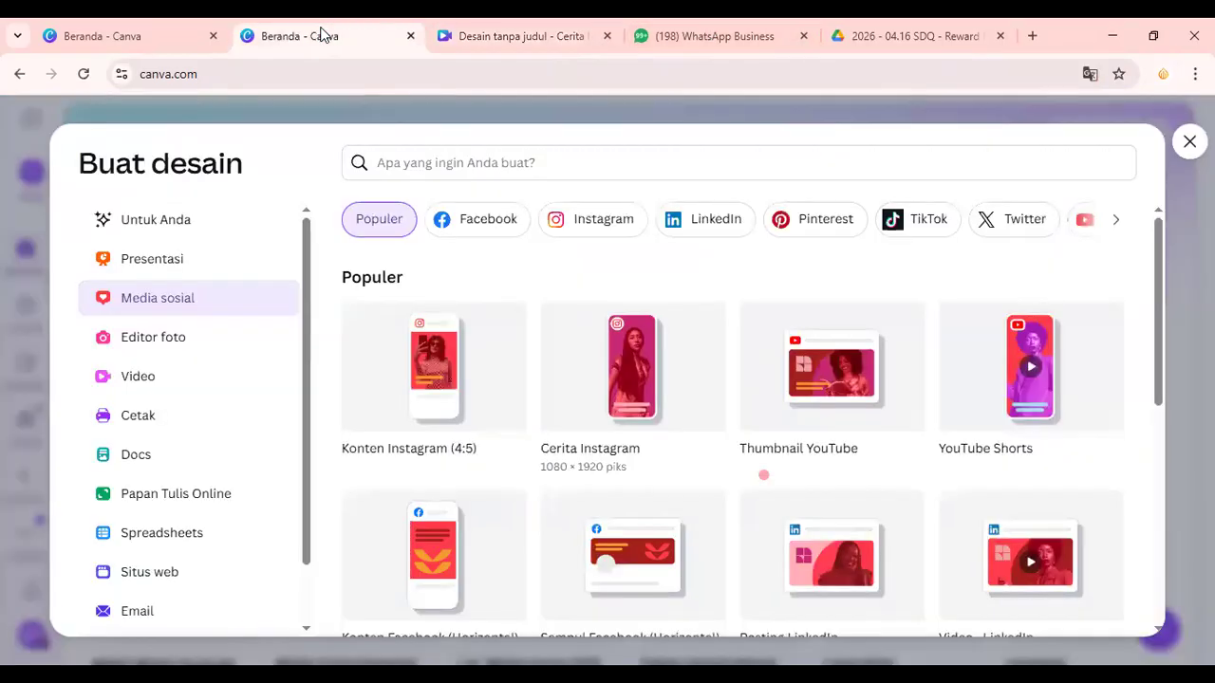
{"action": "left_click", "coordinate": [432, 387]}
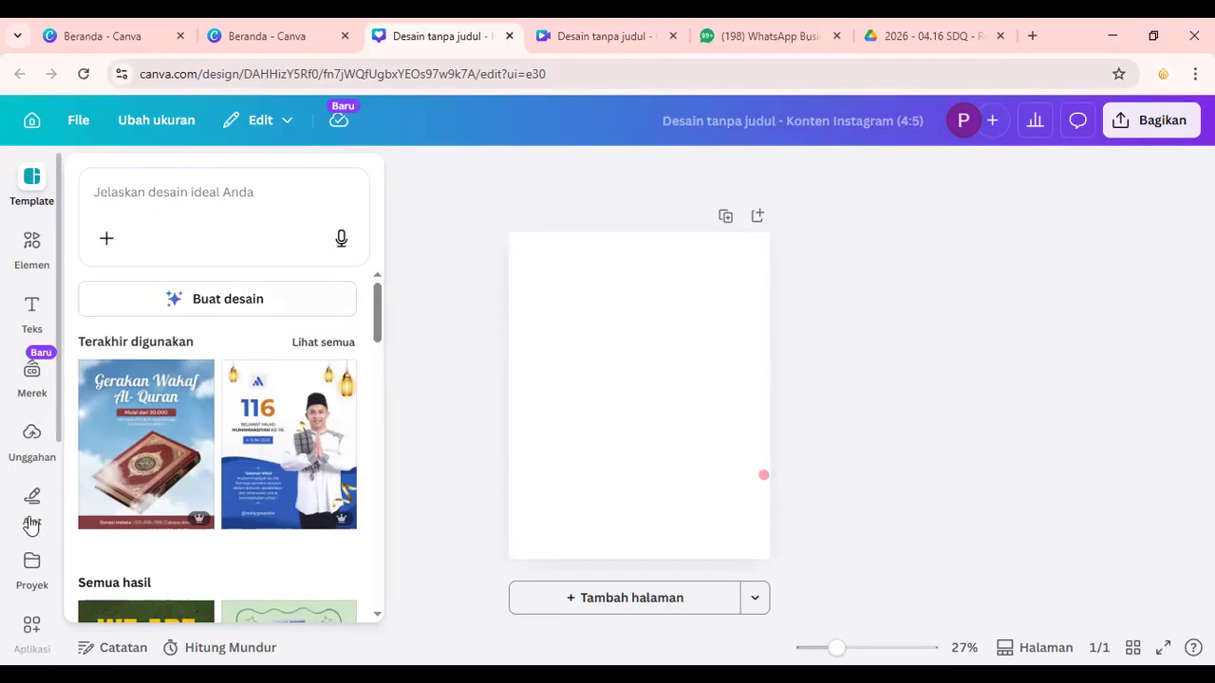
Step: Examine the editor's available tool categories and the suggested templates for the blank Instagram post
{"action": "scroll", "coordinate": [33, 576], "scroll_direction": "down", "scroll_amount": 2}
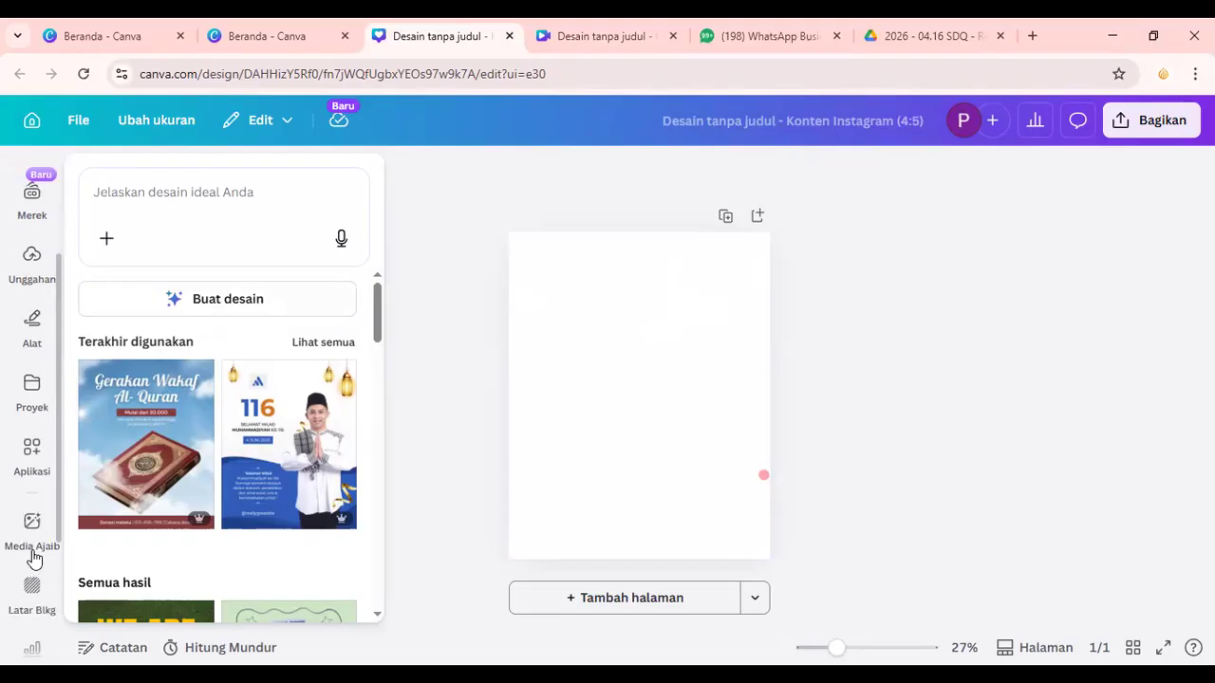
{"action": "scroll", "coordinate": [35, 478], "scroll_direction": "down", "scroll_amount": 2}
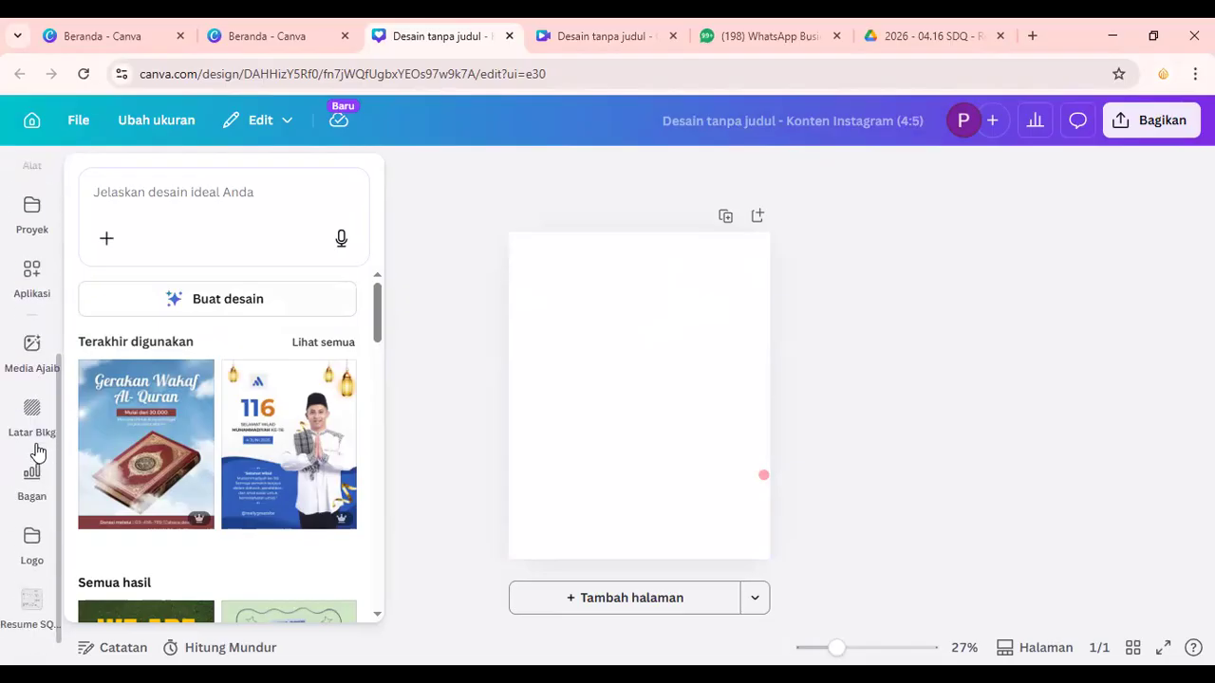
{"action": "scroll", "coordinate": [16, 534], "scroll_direction": "down", "scroll_amount": 1}
{"action": "scroll", "coordinate": [36, 470], "scroll_direction": "up", "scroll_amount": 2}
{"action": "scroll", "coordinate": [55, 405], "scroll_direction": "up", "scroll_amount": 2}
{"action": "scroll", "coordinate": [256, 420], "scroll_direction": "down", "scroll_amount": 5}
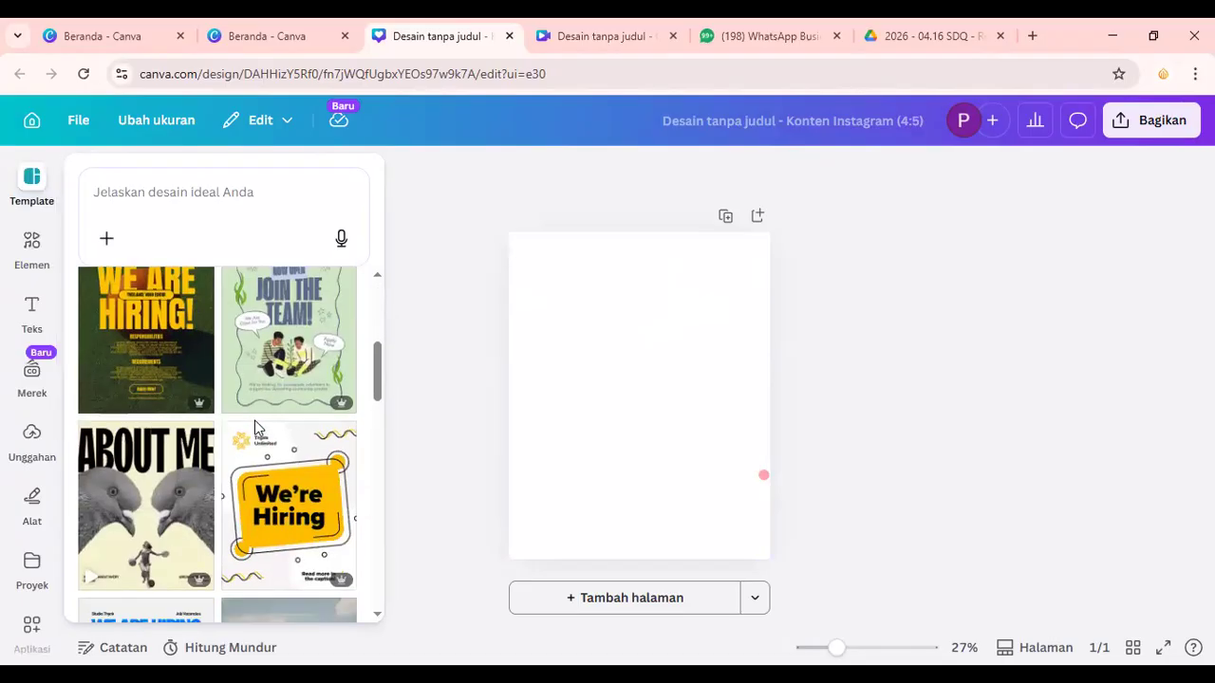
{"action": "scroll", "coordinate": [251, 430], "scroll_direction": "down", "scroll_amount": 2}
{"action": "scroll", "coordinate": [251, 430], "scroll_direction": "up", "scroll_amount": 7}
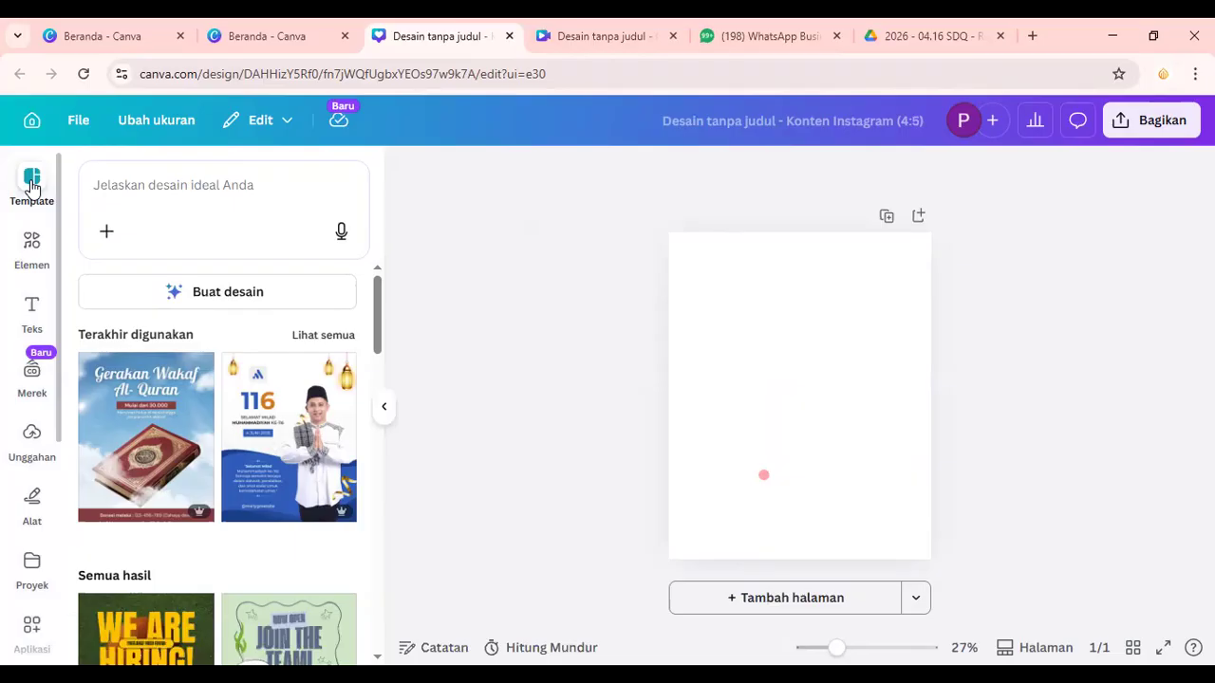
Step: Search the templates for "program wakaf quran" and look through the matching designs
{"action": "left_click", "coordinate": [185, 186]}
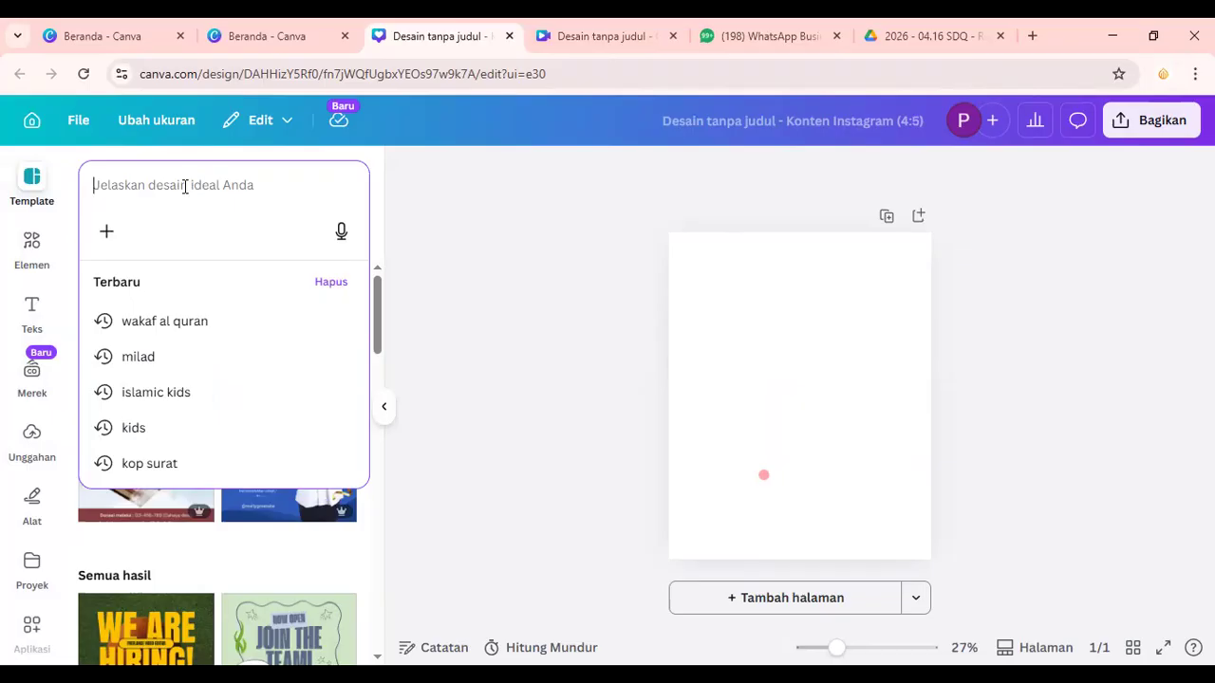
{"action": "type", "text": "program wakaf"}
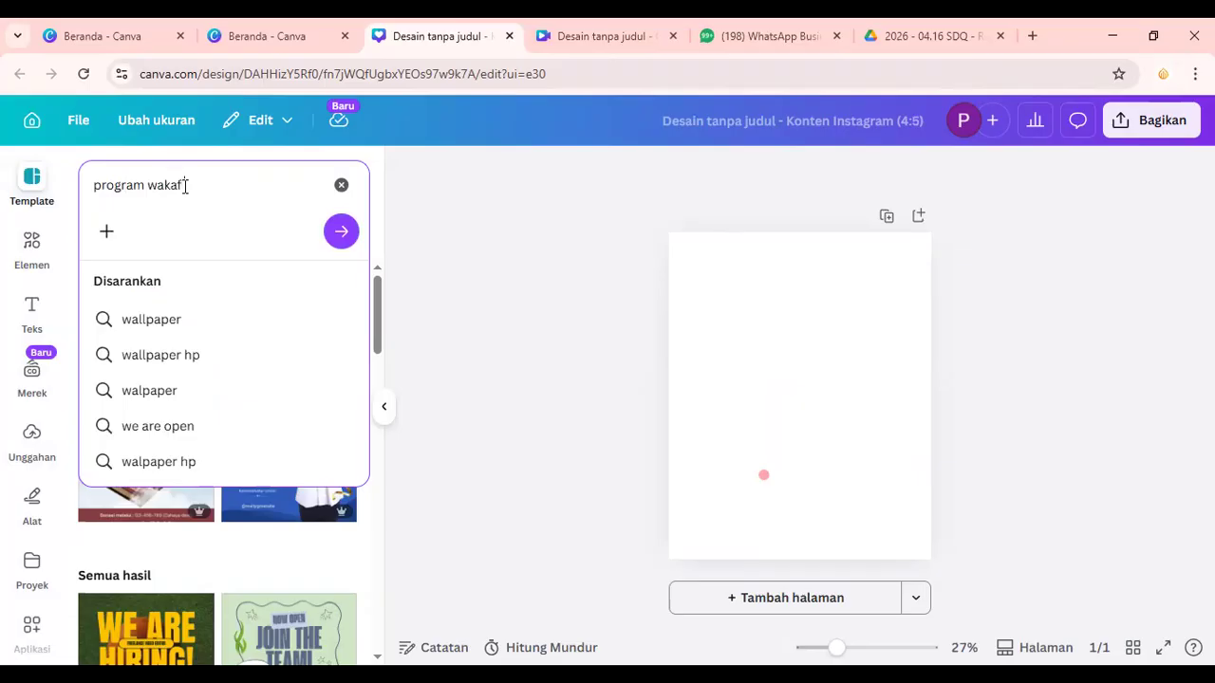
{"action": "type", "text": " quran"}
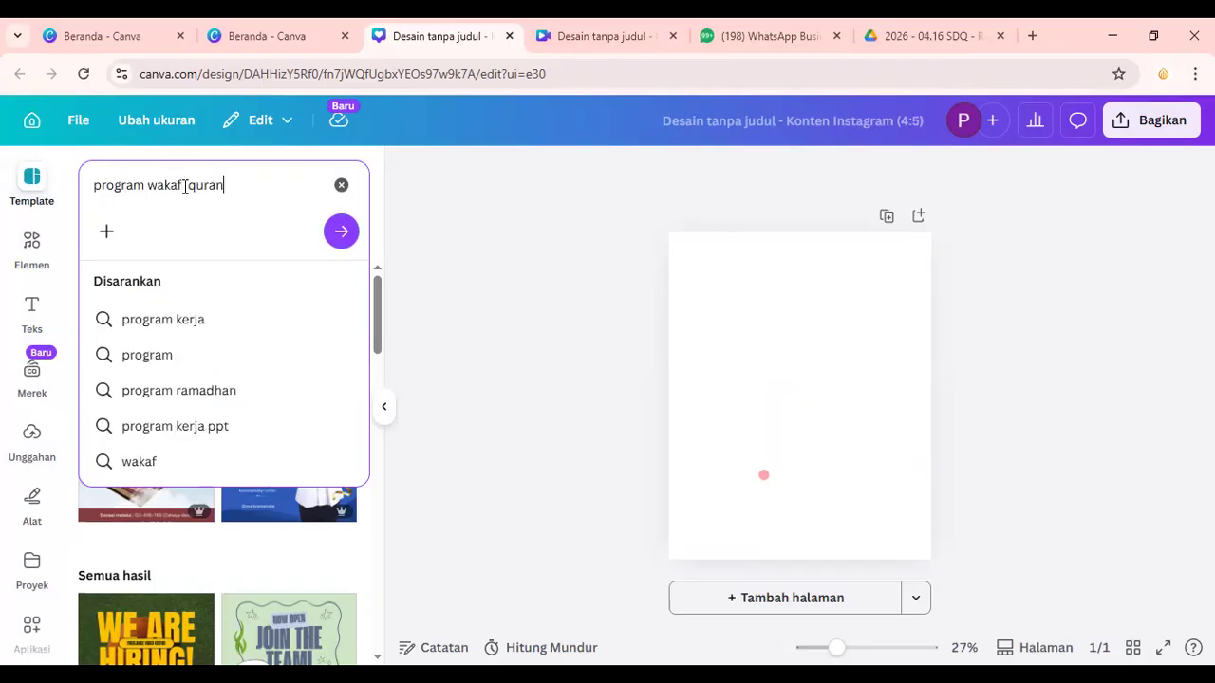
{"action": "key", "text": "Return"}
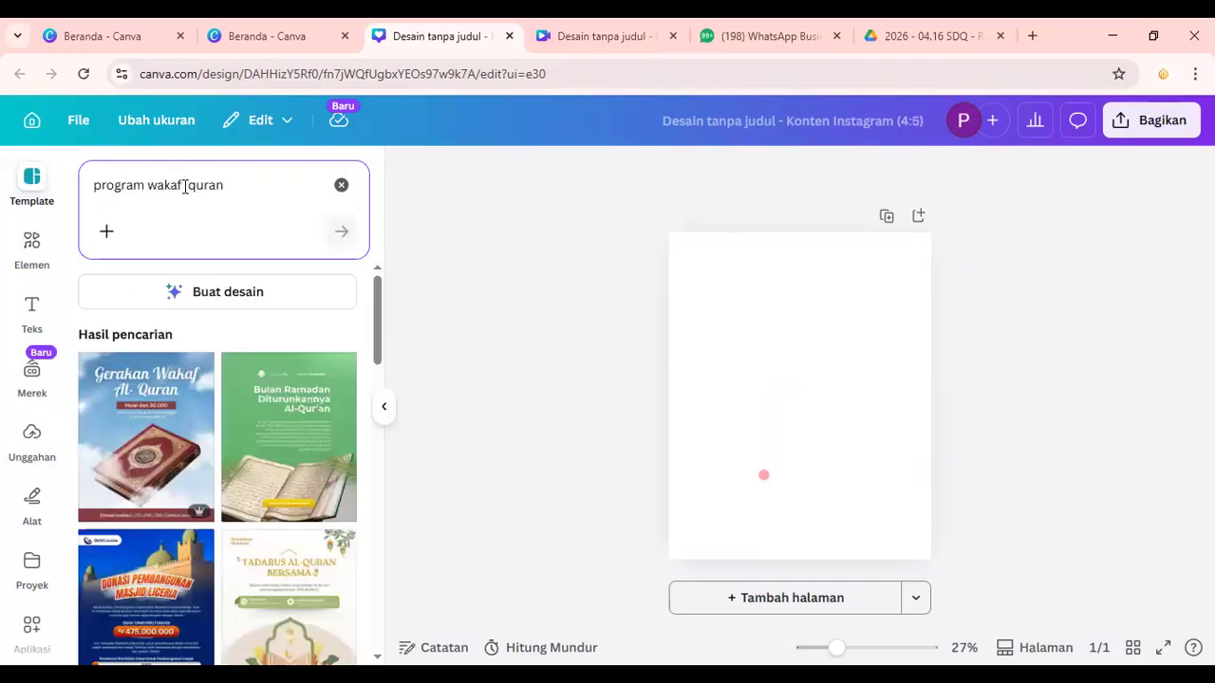
{"action": "left_click", "coordinate": [184, 186]}
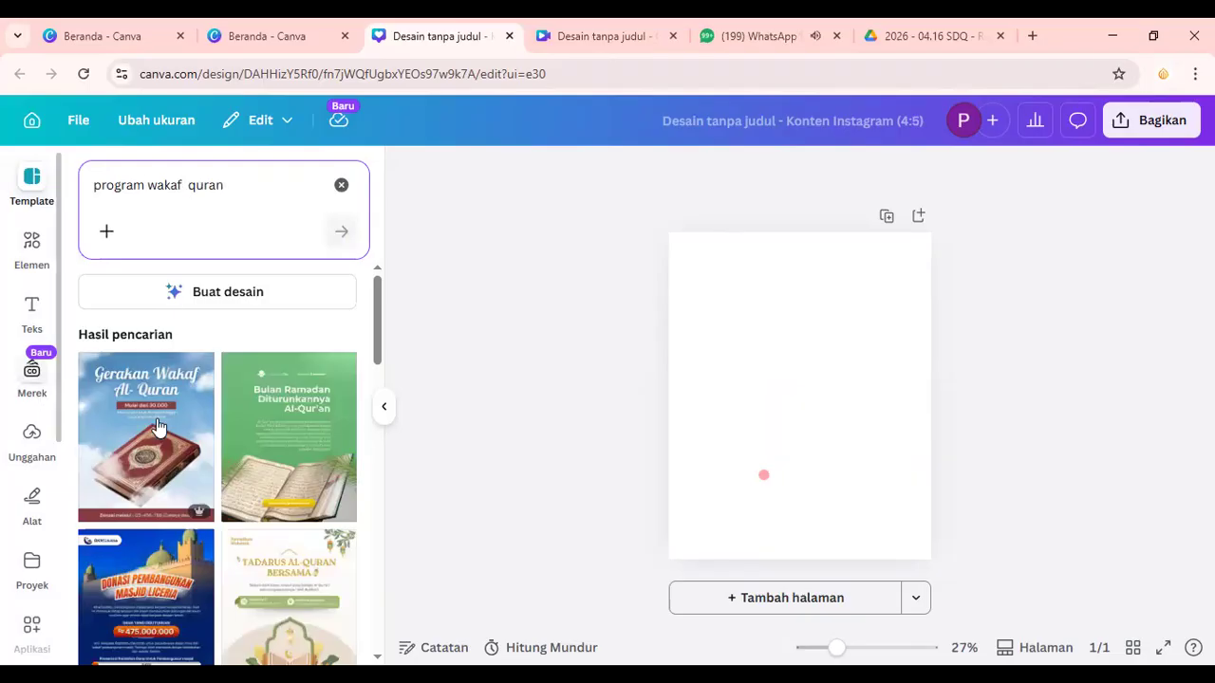
{"action": "scroll", "coordinate": [224, 438], "scroll_direction": "down", "scroll_amount": 5}
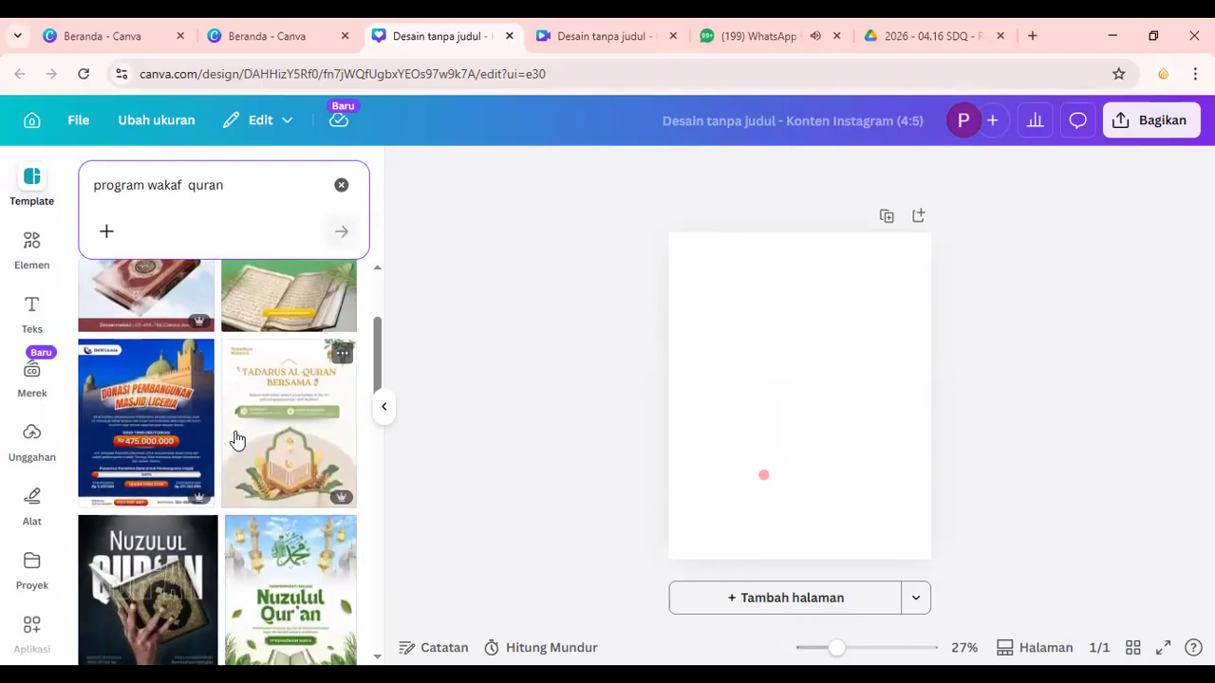
{"action": "scroll", "coordinate": [271, 461], "scroll_direction": "up", "scroll_amount": 5}
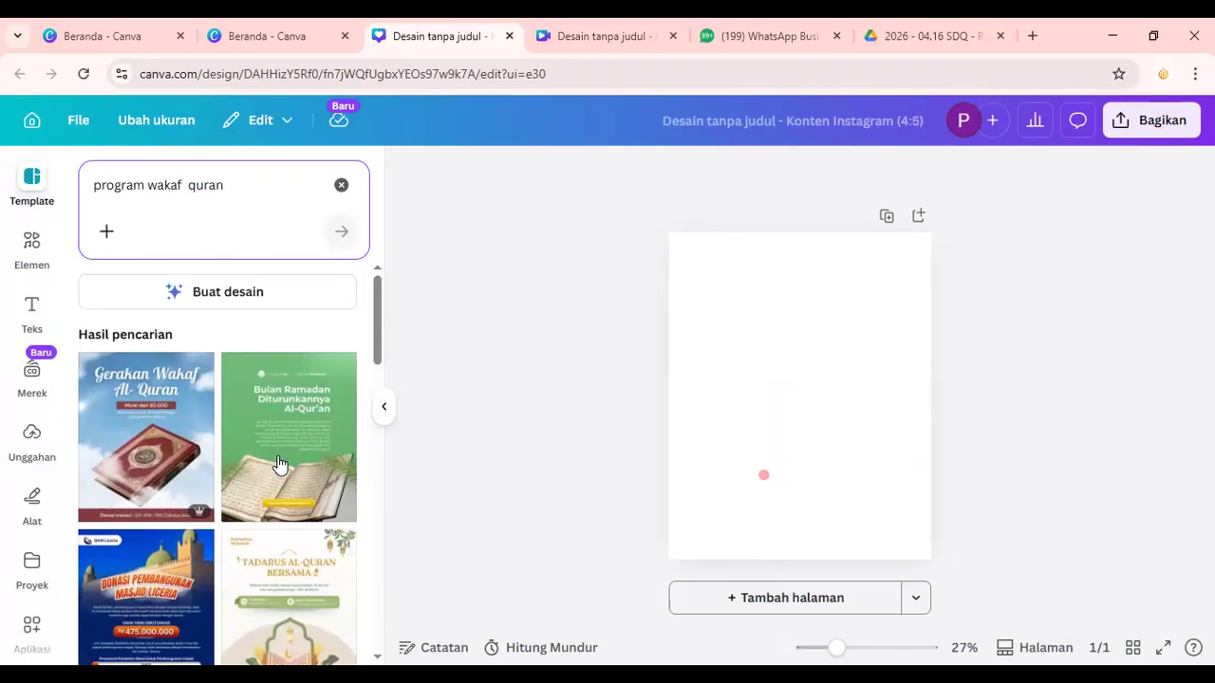
Step: Try to generate a design automatically from the prompt "program wakaf quran"
{"action": "left_click", "coordinate": [274, 296]}
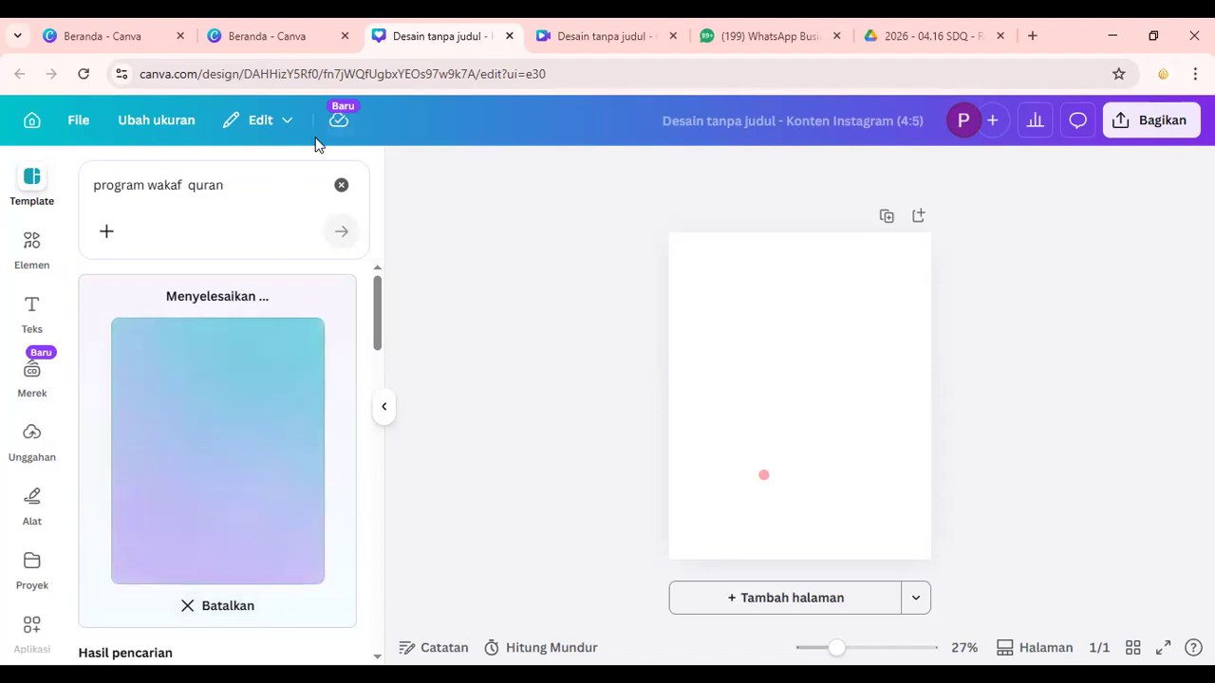
{"action": "scroll", "coordinate": [226, 488], "scroll_direction": "down", "scroll_amount": 4}
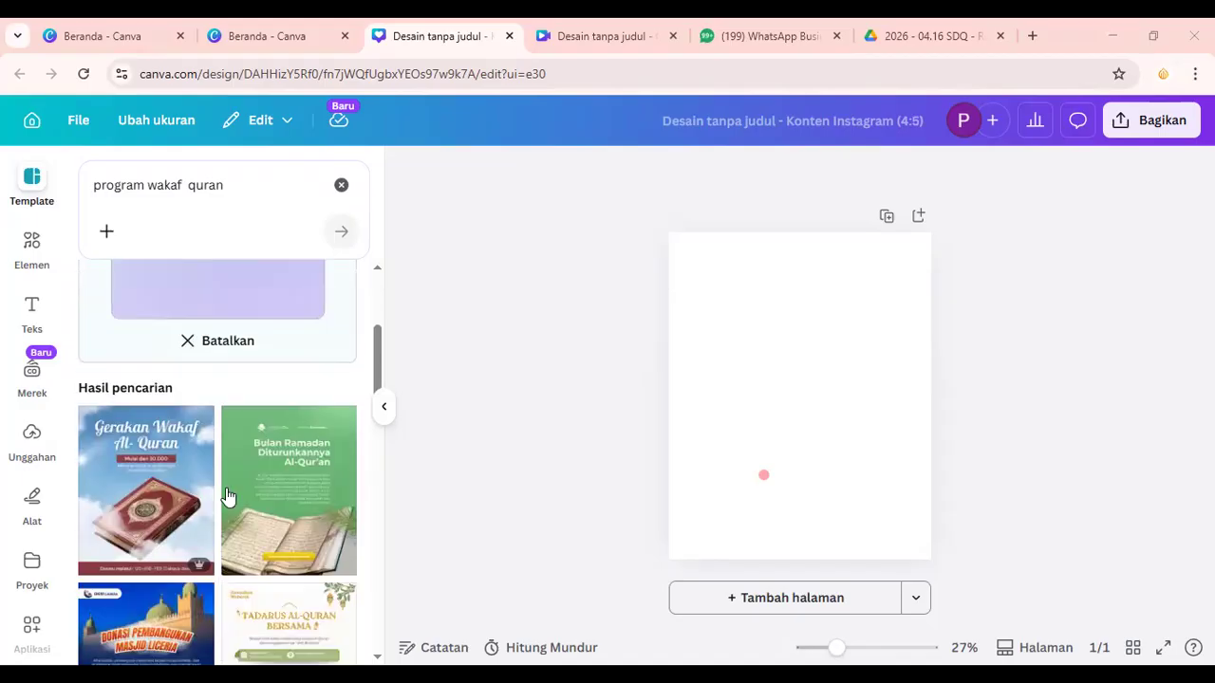
{"action": "scroll", "coordinate": [226, 487], "scroll_direction": "up", "scroll_amount": 4}
{"action": "scroll", "coordinate": [226, 488], "scroll_direction": "down", "scroll_amount": 2}
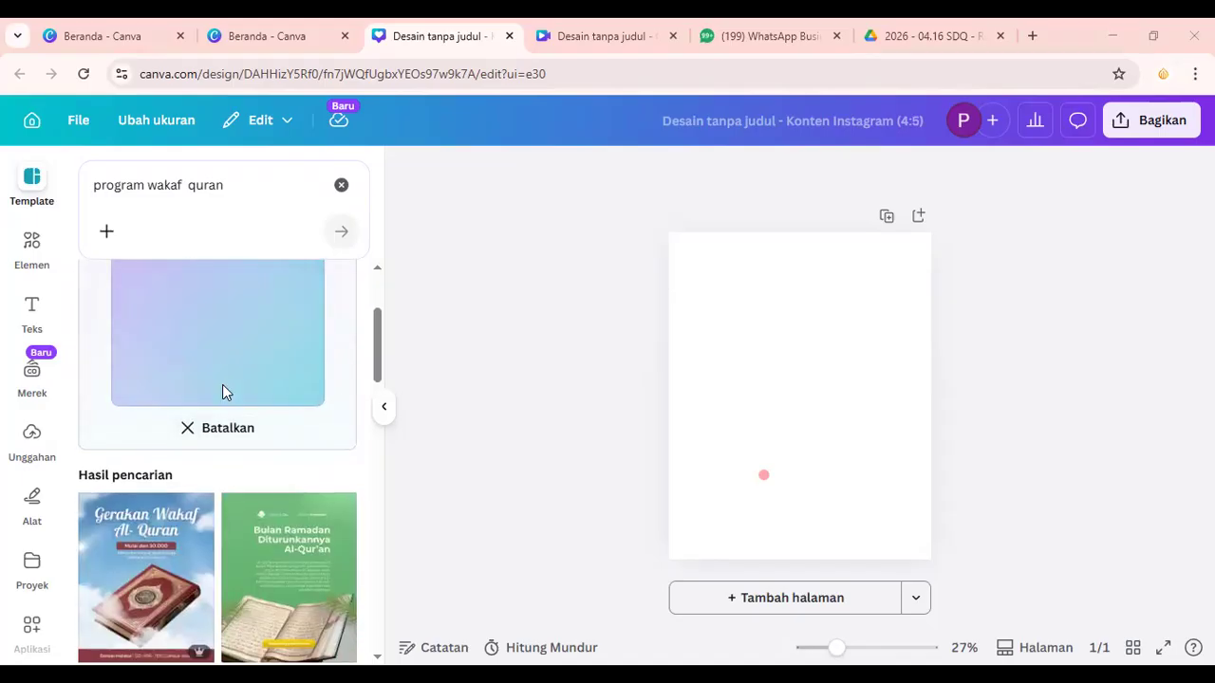
{"action": "scroll", "coordinate": [225, 393], "scroll_direction": "down", "scroll_amount": 1}
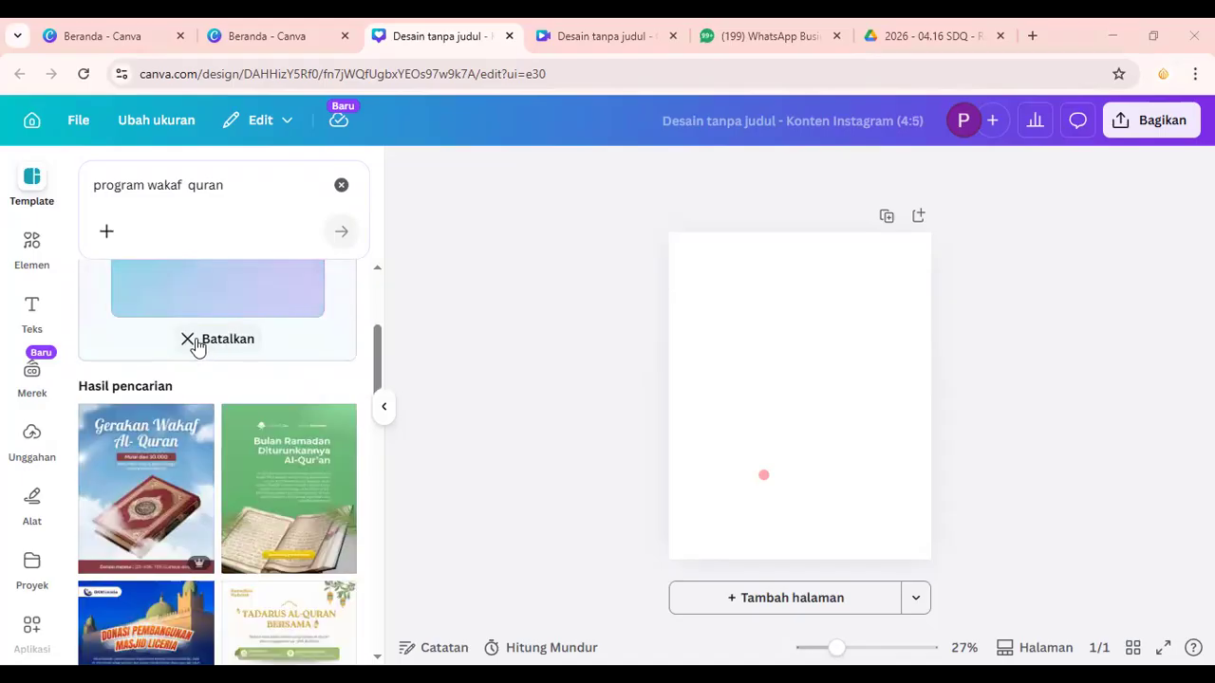
{"action": "left_click", "coordinate": [196, 342]}
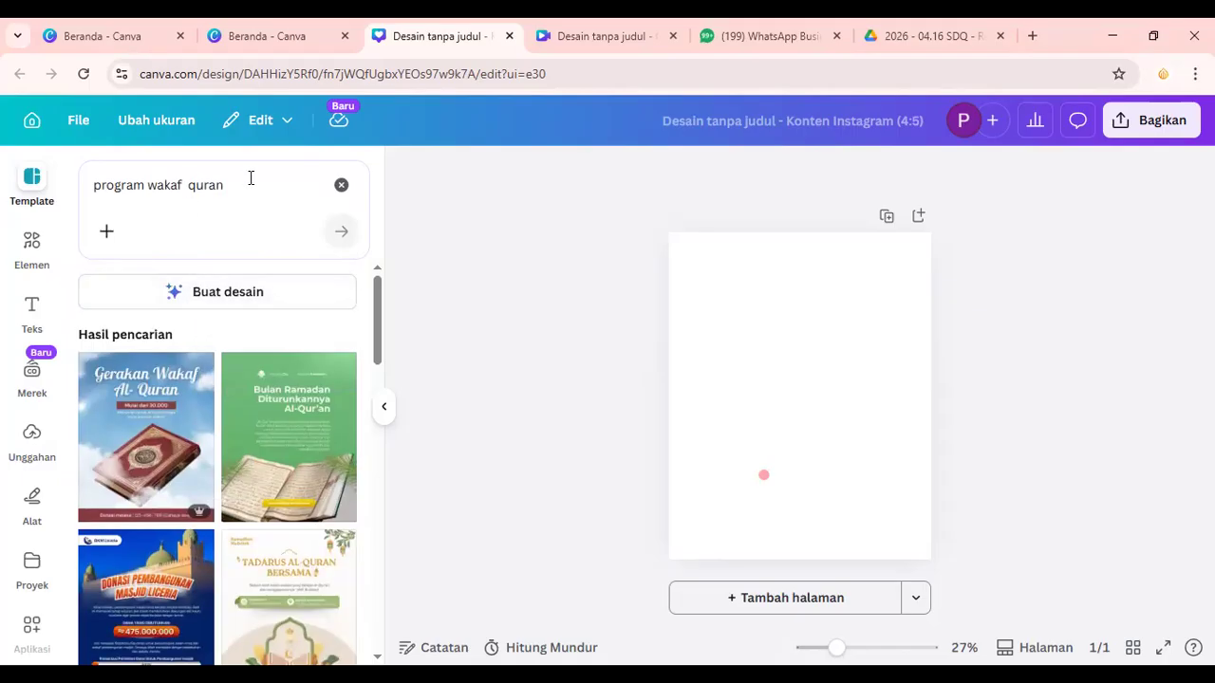
Step: Apply the blue "Gerakan Wakaf Al-Quran" template with the red Quran to the blank Instagram post
{"action": "scroll", "coordinate": [230, 443], "scroll_direction": "down", "scroll_amount": 1}
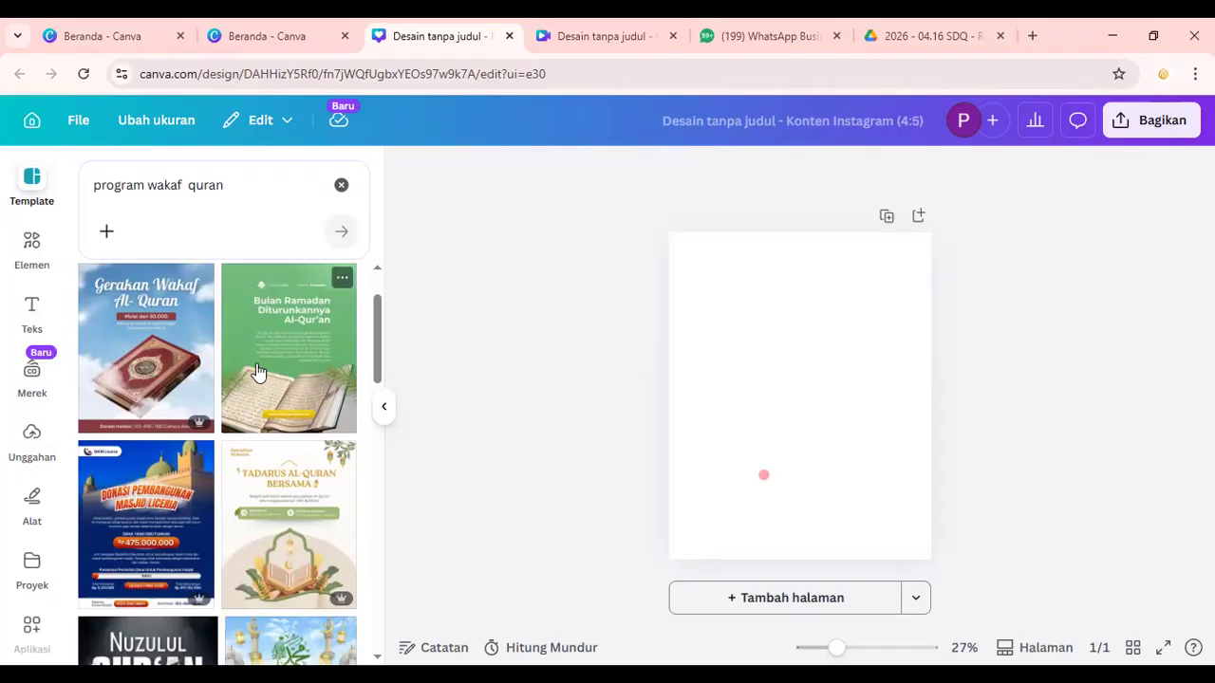
{"action": "scroll", "coordinate": [258, 375], "scroll_direction": "down", "scroll_amount": 1}
{"action": "scroll", "coordinate": [264, 387], "scroll_direction": "up", "scroll_amount": 1}
{"action": "scroll", "coordinate": [275, 389], "scroll_direction": "up", "scroll_amount": 1}
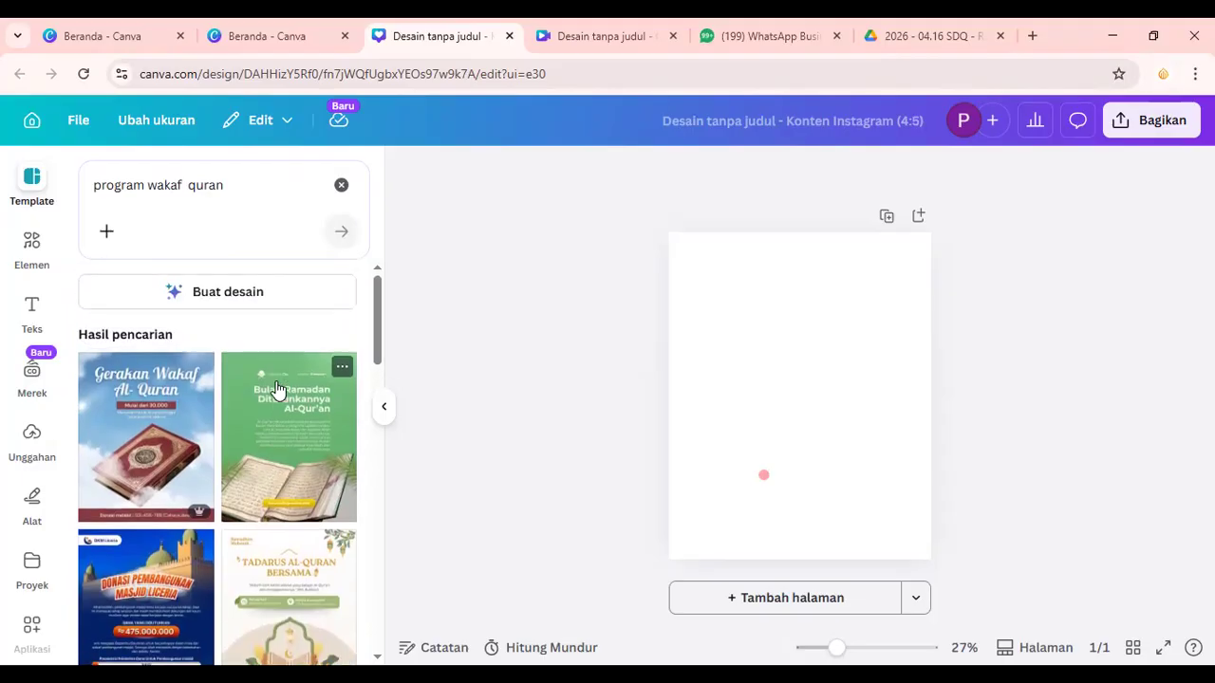
{"action": "left_click", "coordinate": [171, 405]}
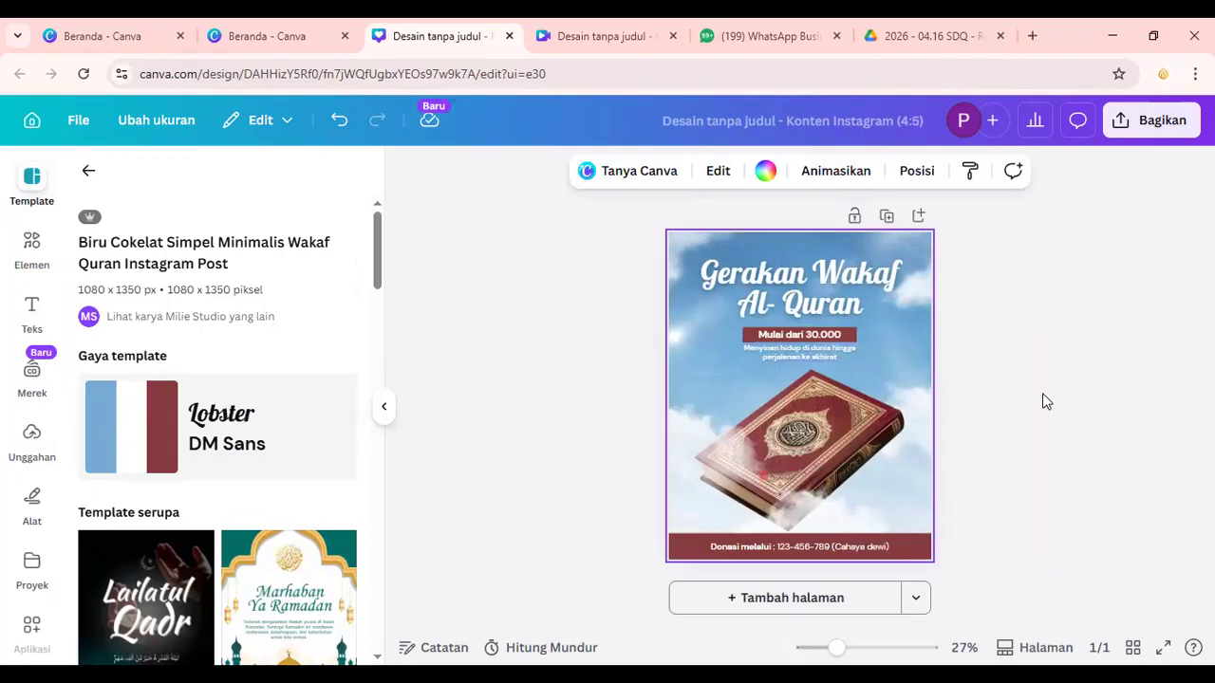
Step: Replace the poster heading "Gerakan Wakaf Al- Quran" with "Wakaf Untuk Santri"
{"action": "left_click", "coordinate": [828, 301]}
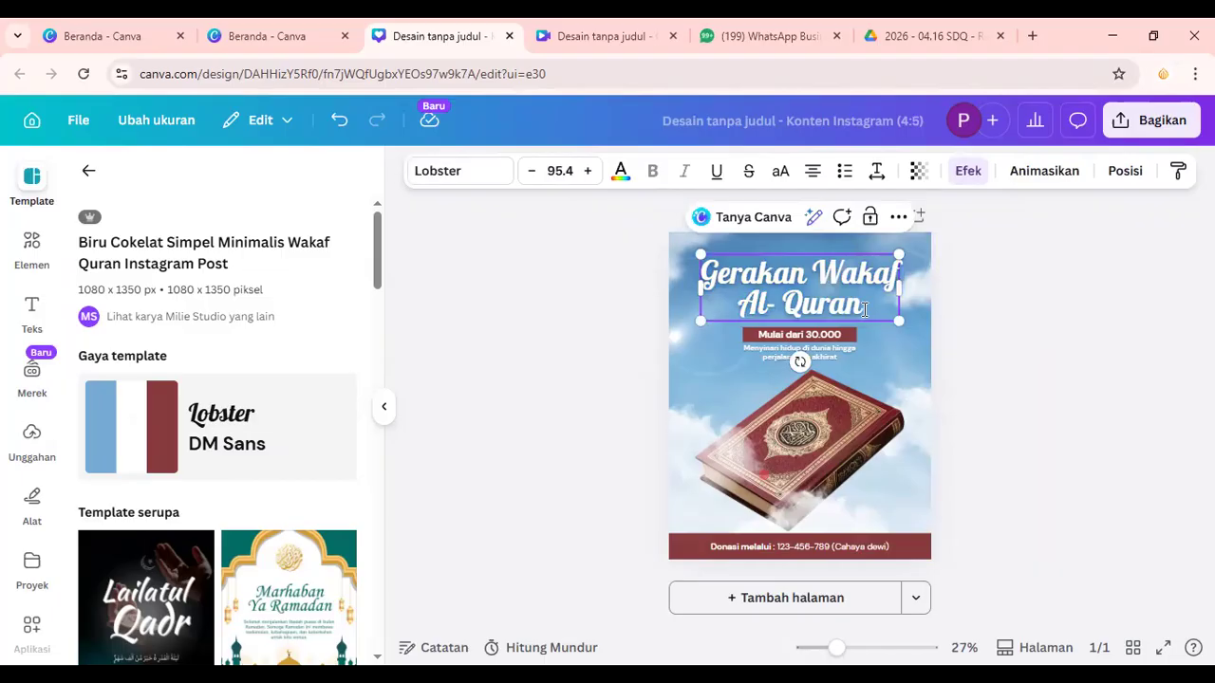
{"action": "left_click_drag", "start_coordinate": [864, 308], "coordinate": [826, 276]}
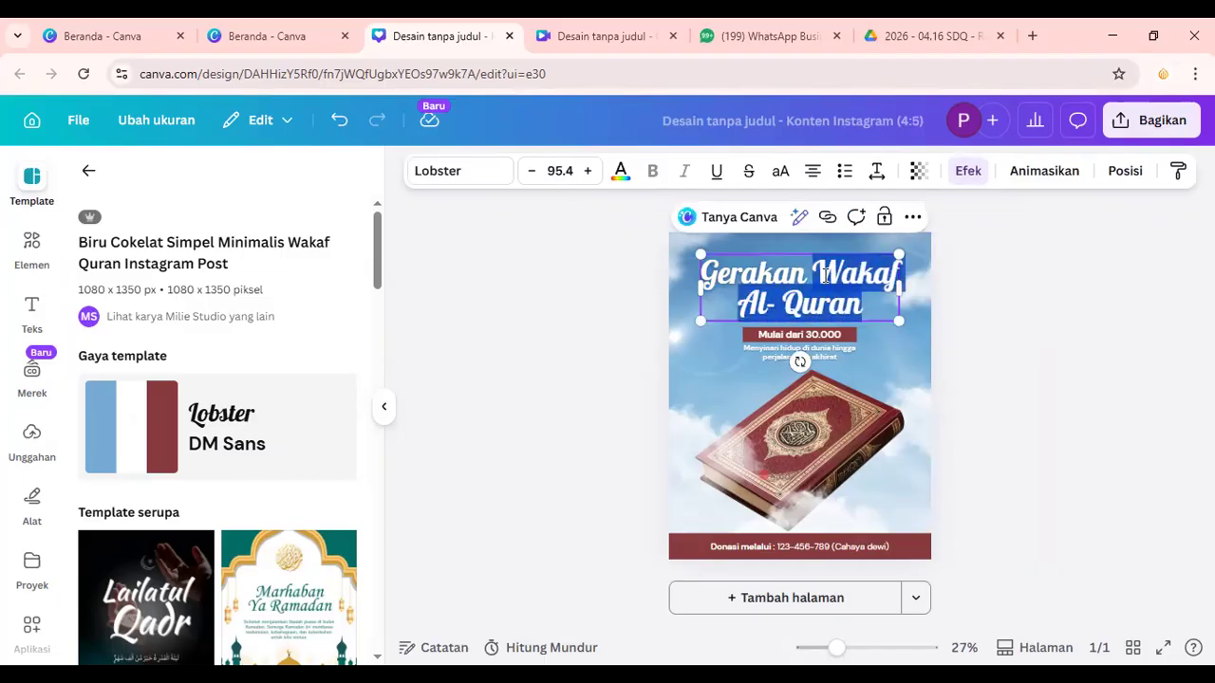
{"action": "key", "text": "BackSpace"}
{"action": "key", "text": "BackSpace"}
{"action": "key", "text": "BackSpace"}
{"action": "key", "text": "BackSpace"}
{"action": "key", "text": "BackSpace"}
{"action": "key", "text": "BackSpace"}
{"action": "key", "text": "BackSpace"}
{"action": "key", "text": "BackSpace"}
{"action": "key", "text": "BackSpace"}
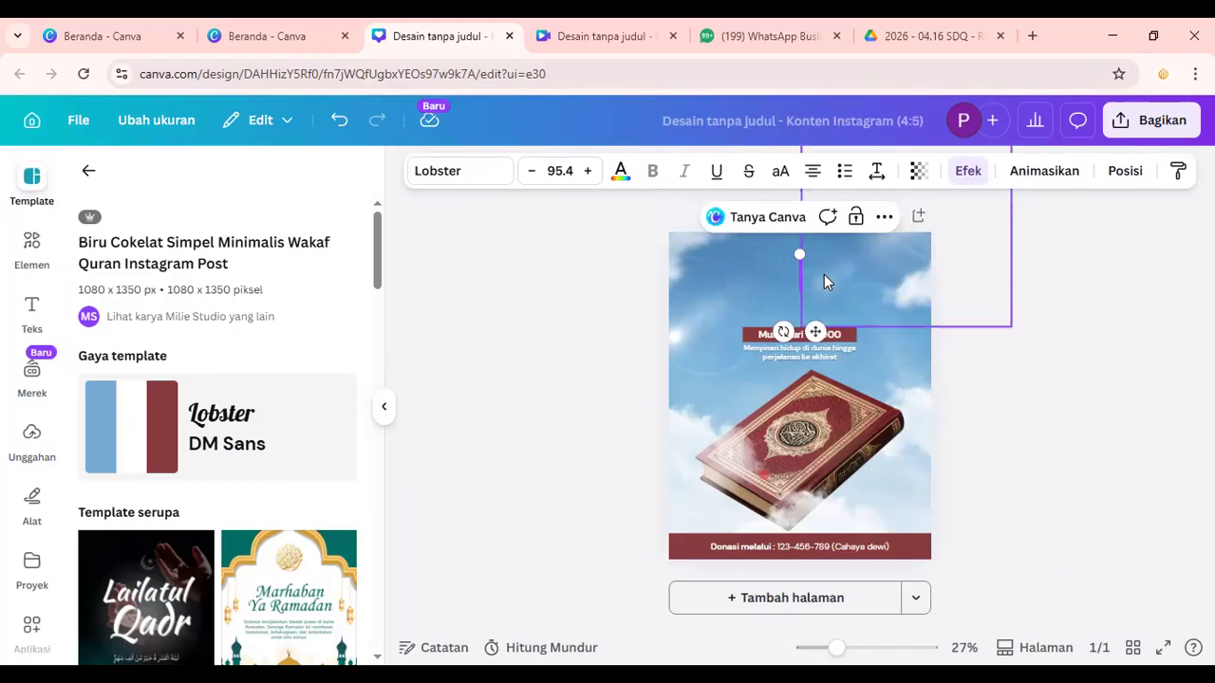
{"action": "type", "text": "Wakaf"}
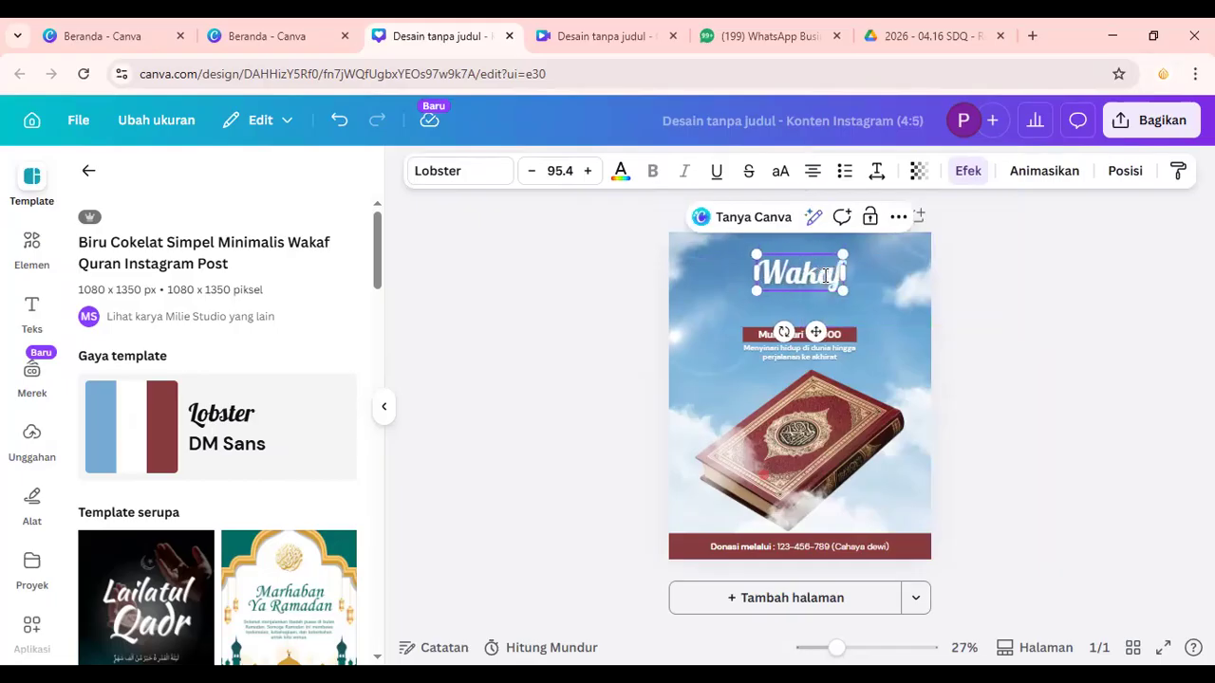
{"action": "type", "text": " Unruk"}
{"action": "key", "text": "BackSpace"}
{"action": "key", "text": "BackSpace"}
{"action": "key", "text": "BackSpace"}
{"action": "type", "text": "tuk sa"}
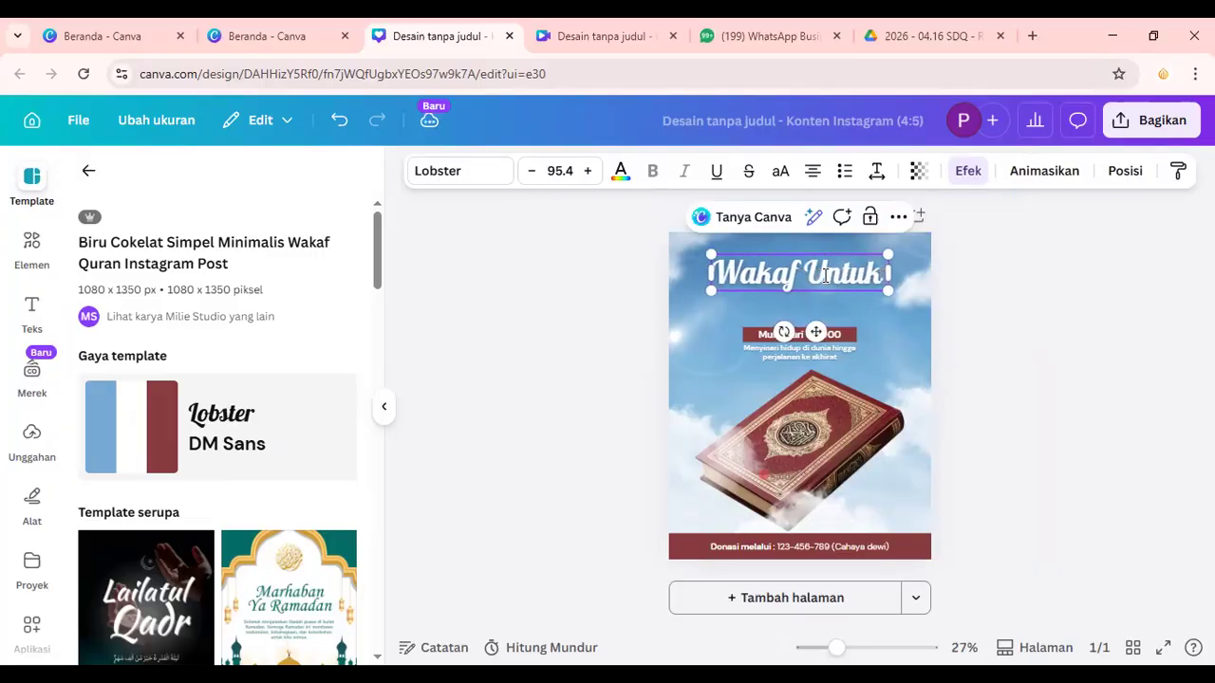
{"action": "key", "text": "BackSpace"}
{"action": "key", "text": "BackSpace"}
{"action": "type", "text": "S"}
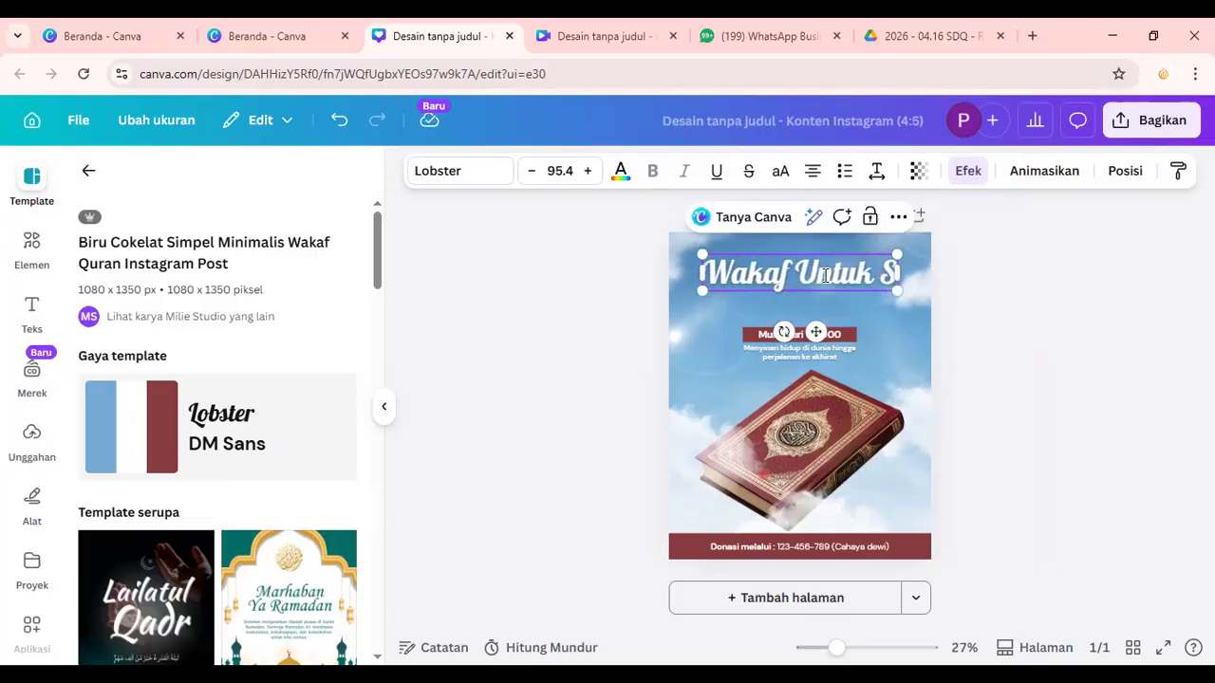
{"action": "type", "text": "antri"}
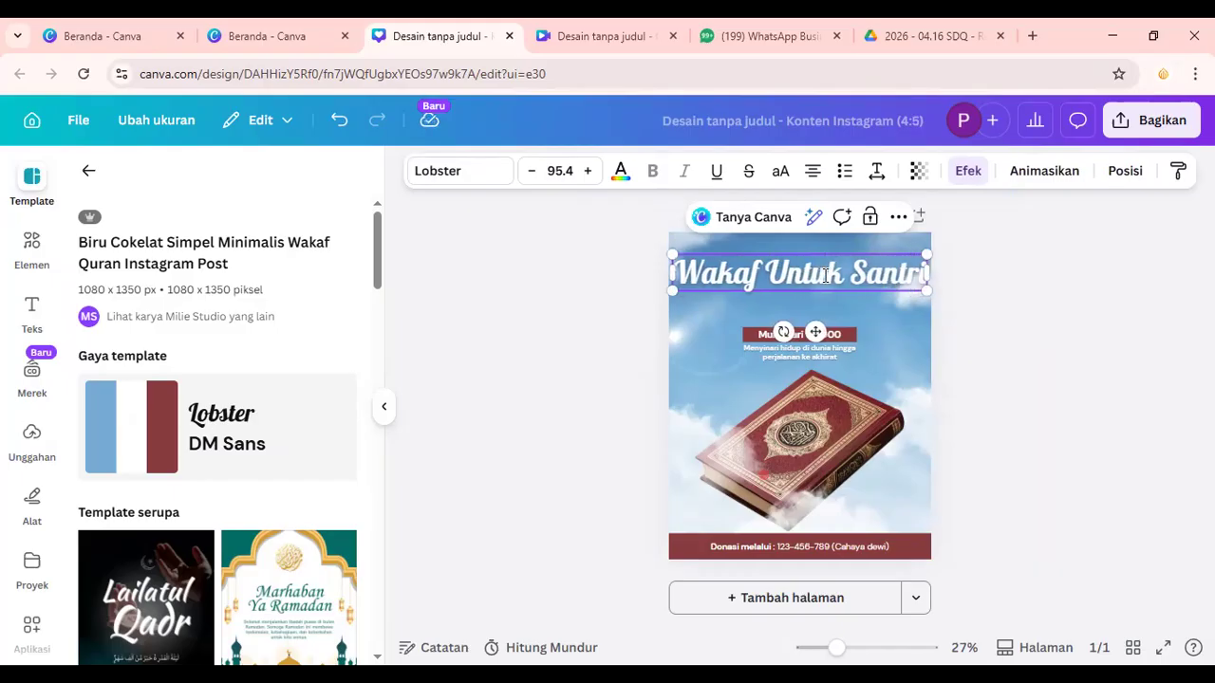
Step: Reduce the heading to font size 87.4, wrap it onto three lines and fit it above the "Mulai dari 30.000" banner
{"action": "left_click_drag", "start_coordinate": [1061, 275], "coordinate": [900, 272]}
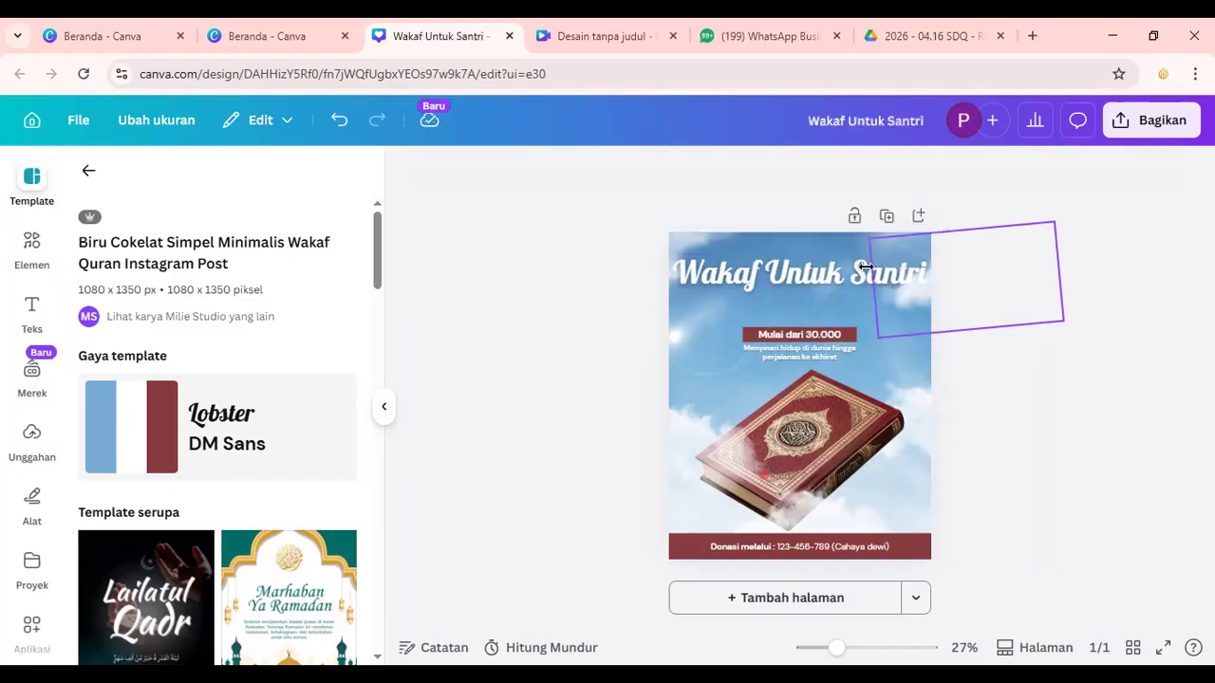
{"action": "left_click", "coordinate": [866, 269]}
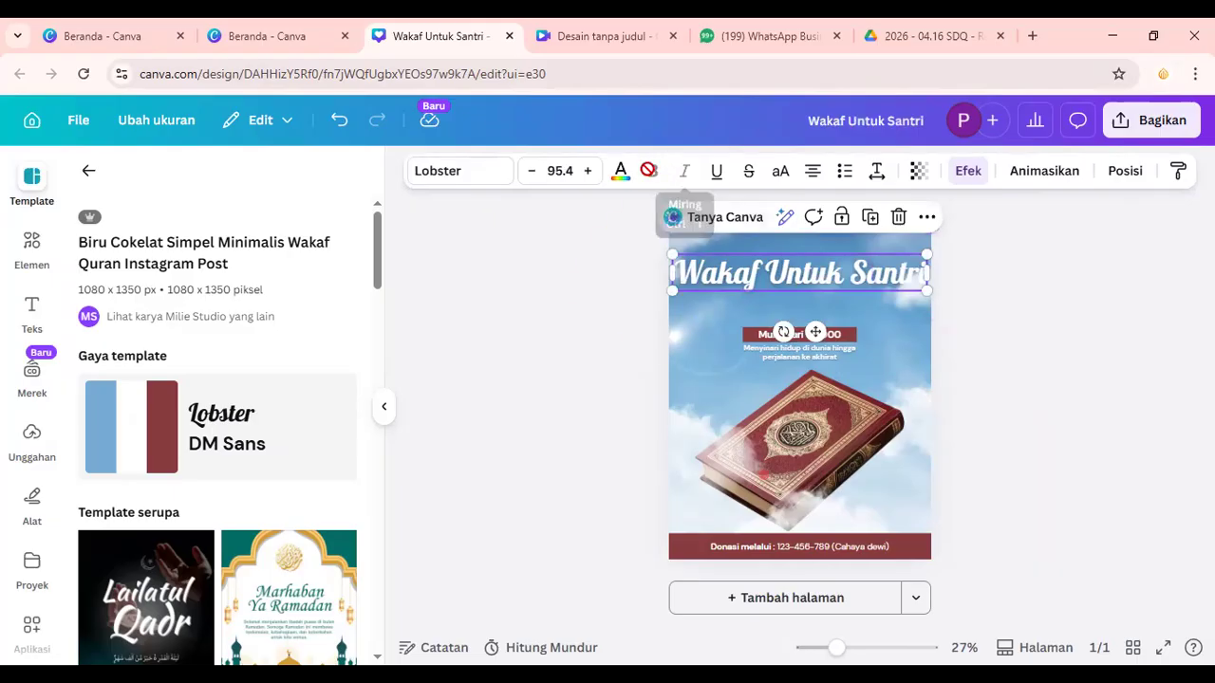
{"action": "left_click", "coordinate": [534, 181]}
{"action": "left_click", "coordinate": [534, 181]}
{"action": "left_click", "coordinate": [533, 182]}
{"action": "left_click", "coordinate": [533, 181]}
{"action": "left_click", "coordinate": [534, 181]}
{"action": "left_click", "coordinate": [534, 181]}
{"action": "left_click", "coordinate": [534, 182]}
{"action": "left_click", "coordinate": [534, 181]}
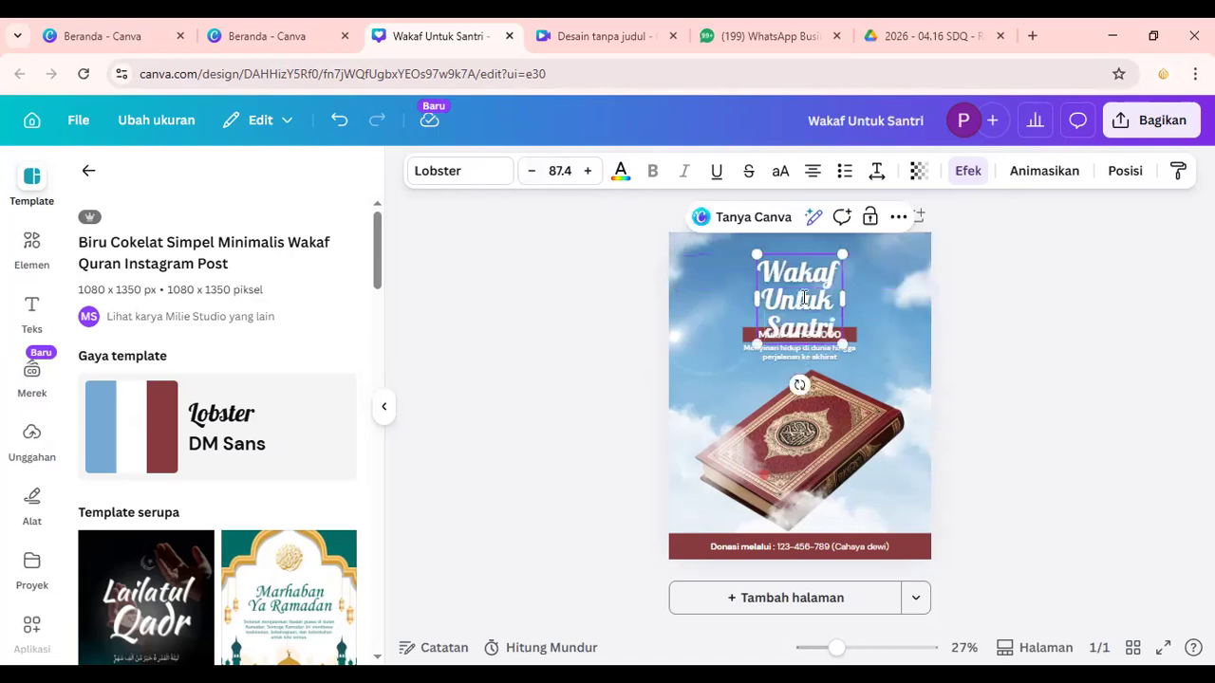
{"action": "left_click", "coordinate": [1053, 327]}
{"action": "left_click_drag", "start_coordinate": [811, 323], "coordinate": [811, 306]}
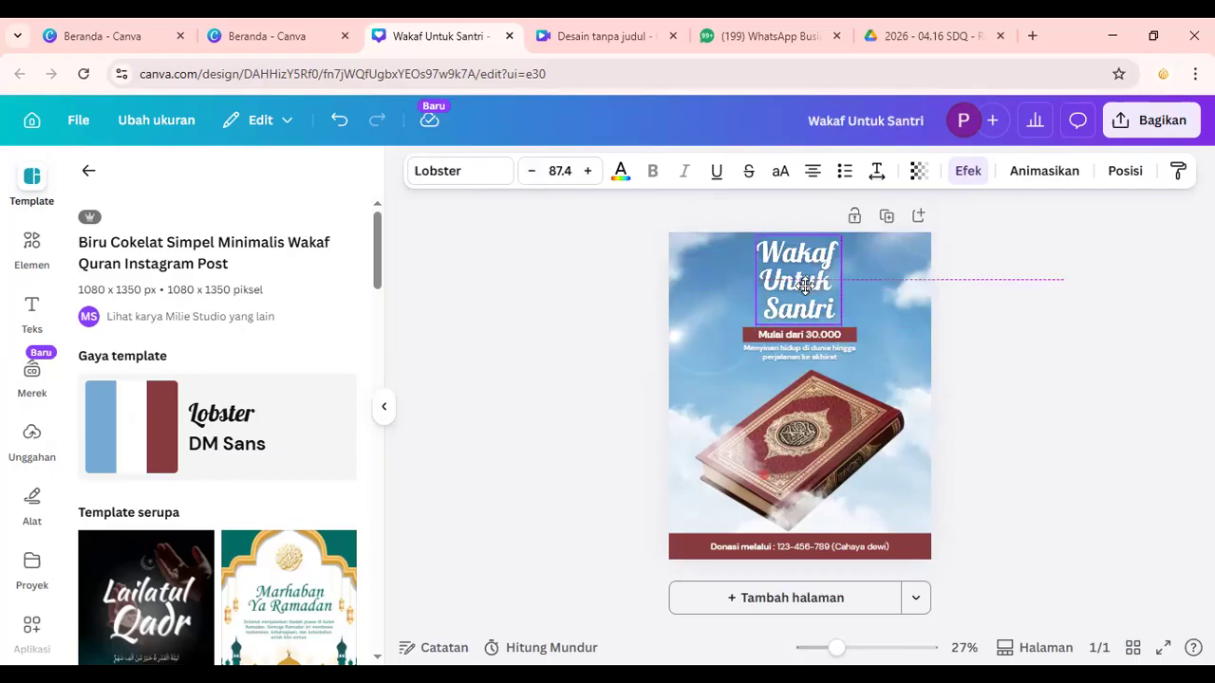
{"action": "left_click", "coordinate": [1035, 327]}
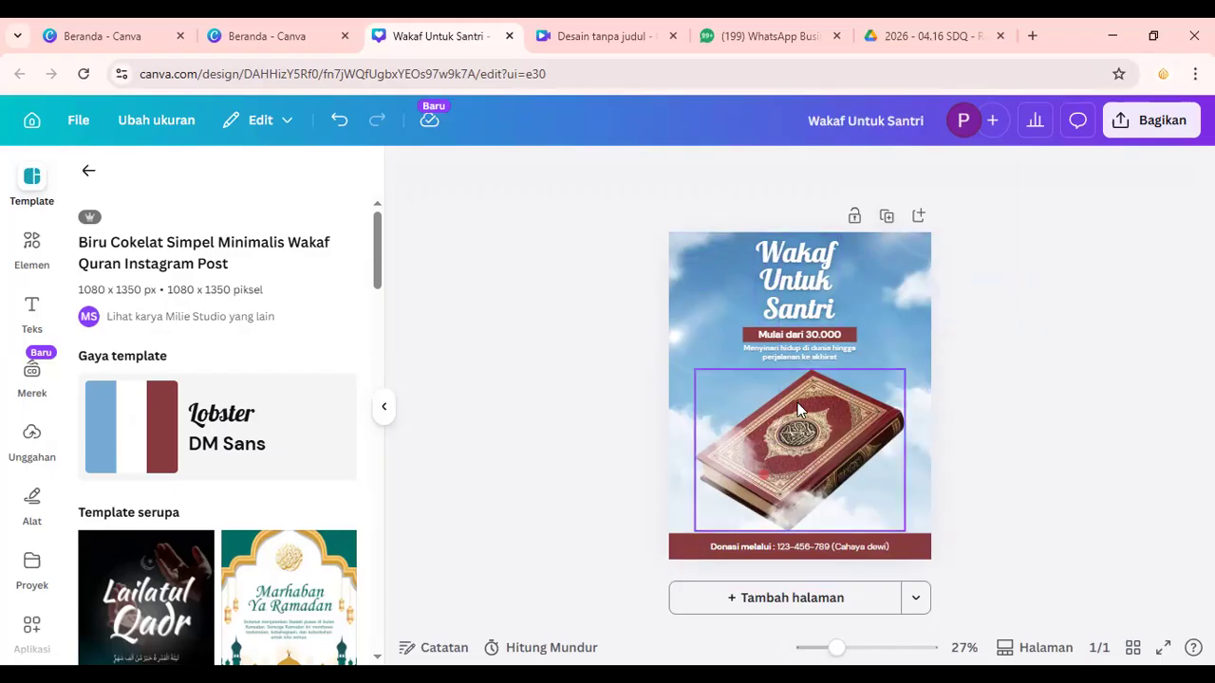
Step: Delete the red Quran picture from the poster
{"action": "left_click", "coordinate": [800, 439]}
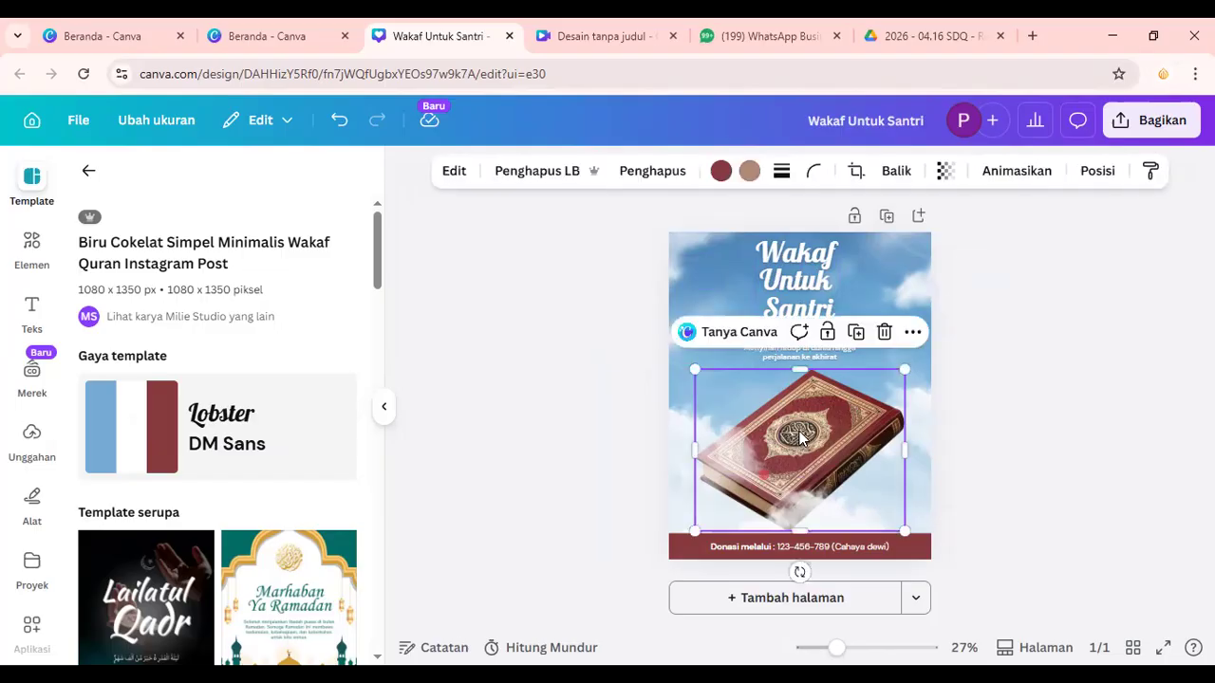
{"action": "left_click", "coordinate": [862, 439]}
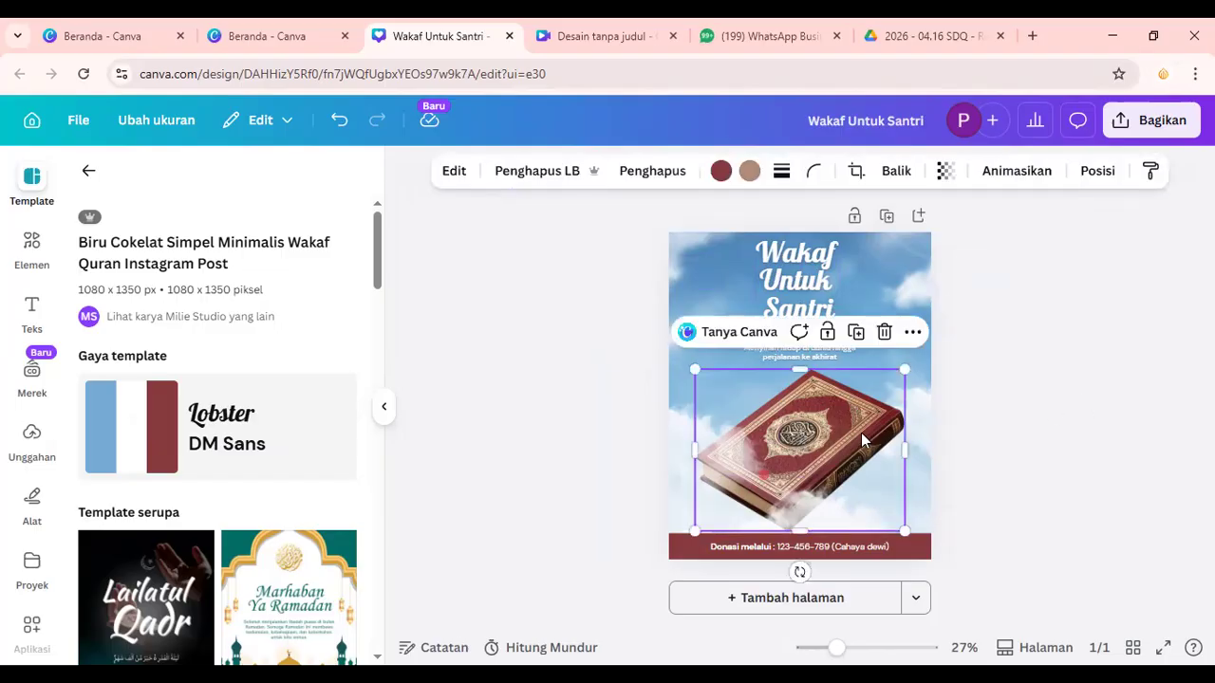
{"action": "left_click", "coordinate": [884, 336]}
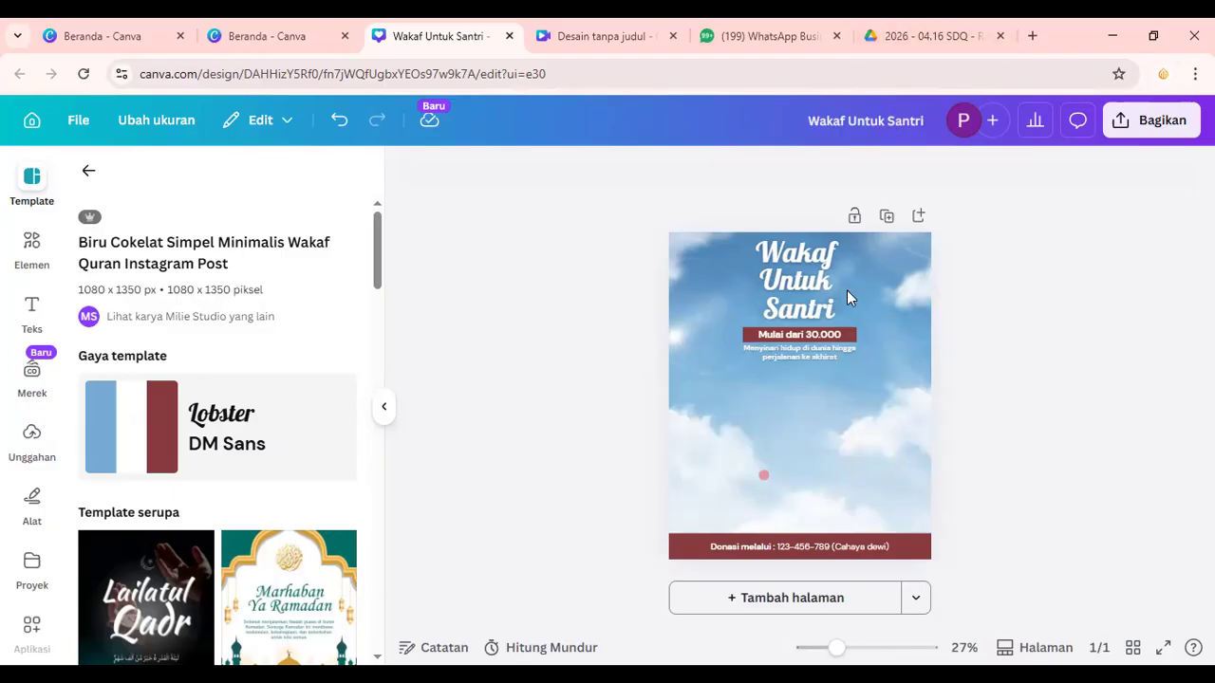
Step: Delete the red donation footer, the "Mulai dari 30.000" banner and the small subtitle beneath it
{"action": "left_click", "coordinate": [810, 540]}
{"action": "key", "text": "Delete"}
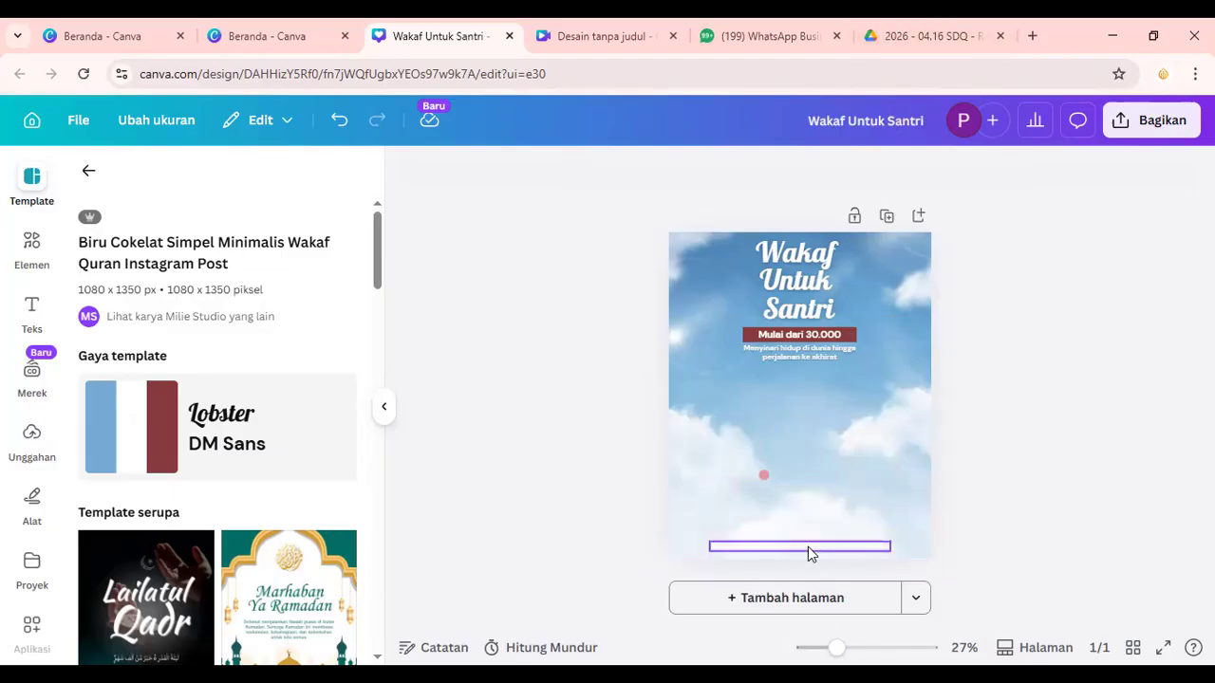
{"action": "left_click", "coordinate": [830, 337]}
{"action": "key", "text": "Delete"}
{"action": "left_click_drag", "start_coordinate": [818, 352], "coordinate": [896, 285]}
{"action": "key", "text": "Delete"}
Step: Widen the heading's text box and move it slightly lower on the poster
{"action": "left_click_drag", "start_coordinate": [793, 301], "coordinate": [906, 302]}
{"action": "key", "text": "Escape"}
{"action": "left_click", "coordinate": [793, 305]}
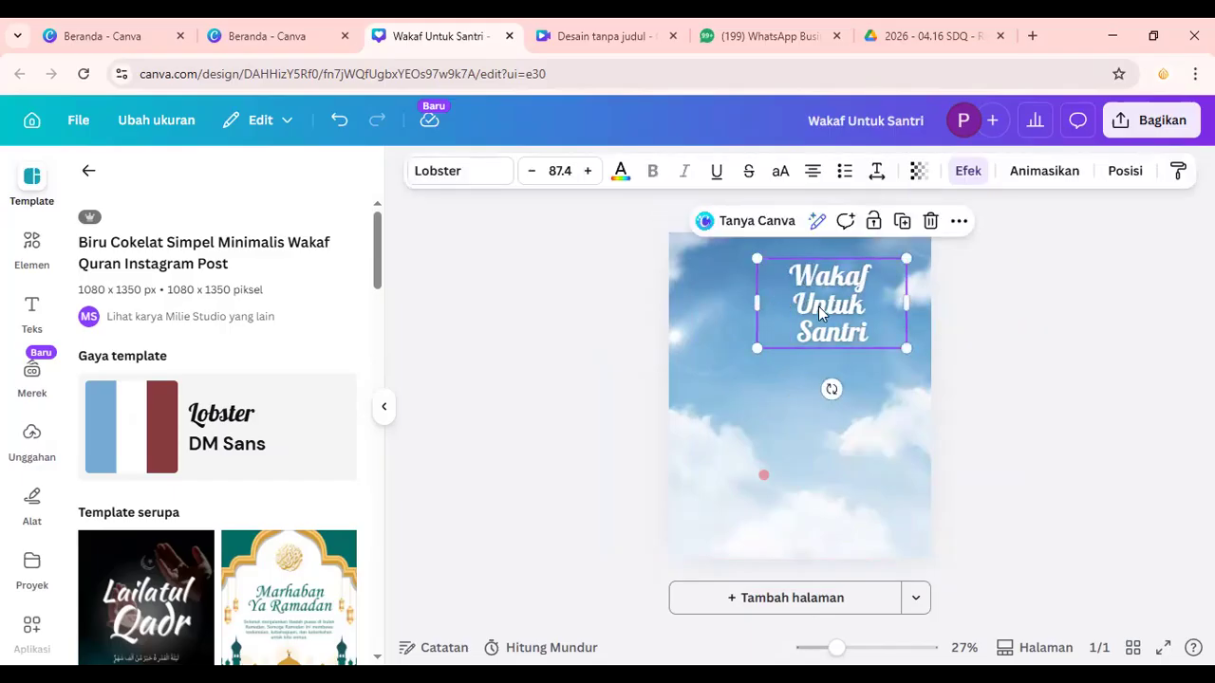
{"action": "left_click_drag", "start_coordinate": [780, 306], "coordinate": [743, 302]}
Step: Enlarge the three-line heading slightly and centre it horizontally in the upper part of the poster
{"action": "left_click", "coordinate": [531, 171]}
{"action": "left_click", "coordinate": [587, 171]}
{"action": "left_click", "coordinate": [587, 171]}
{"action": "left_click", "coordinate": [587, 171]}
{"action": "left_click", "coordinate": [588, 170]}
{"action": "left_click", "coordinate": [587, 171]}
{"action": "left_click", "coordinate": [587, 171]}
{"action": "left_click", "coordinate": [587, 171]}
{"action": "left_click_drag", "start_coordinate": [720, 306], "coordinate": [696, 310]}
{"action": "left_click_drag", "start_coordinate": [812, 307], "coordinate": [829, 308]}
{"action": "left_click", "coordinate": [1139, 330]}
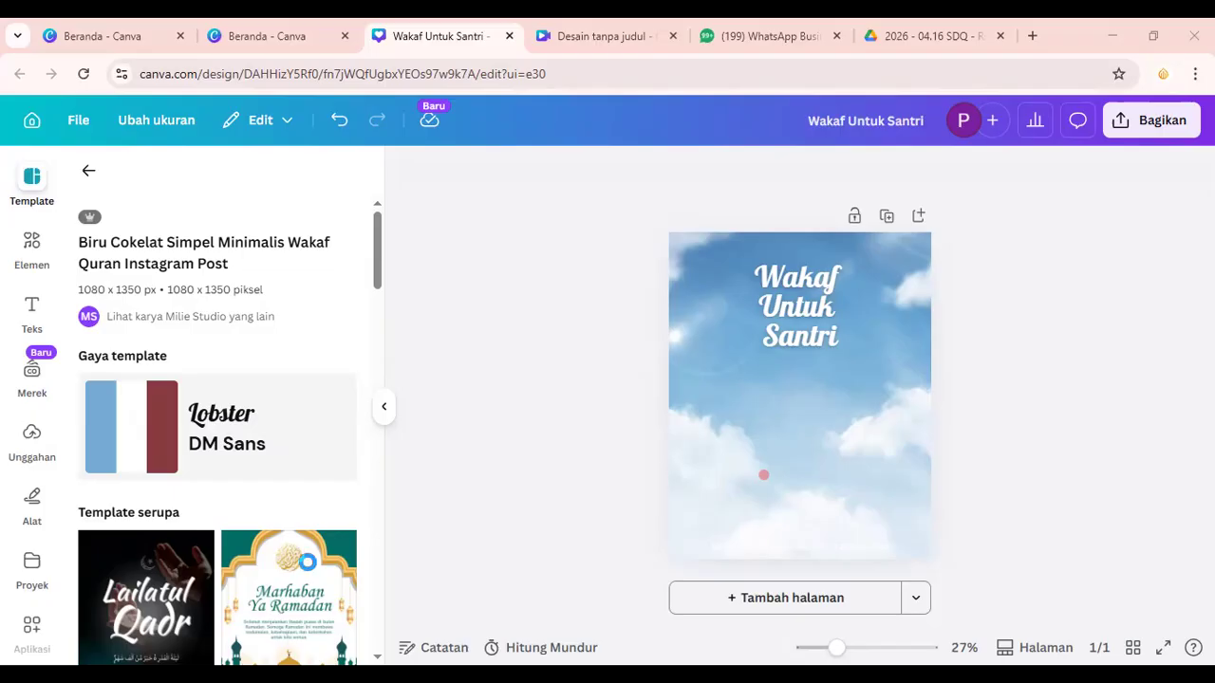
Step: Upload the group photo "WhatsApp Image 2026-03-02 at 11.53.31.jpeg" from Downloads to the design's uploads
{"action": "left_click", "coordinate": [33, 460]}
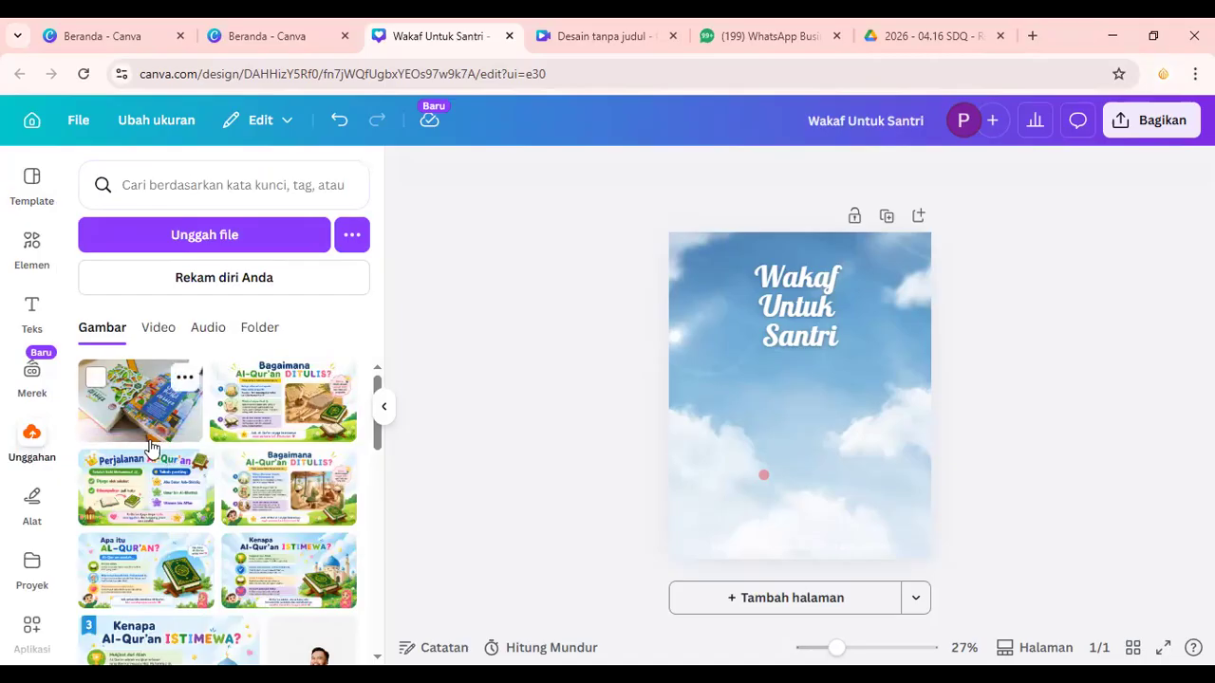
{"action": "left_click", "coordinate": [268, 236]}
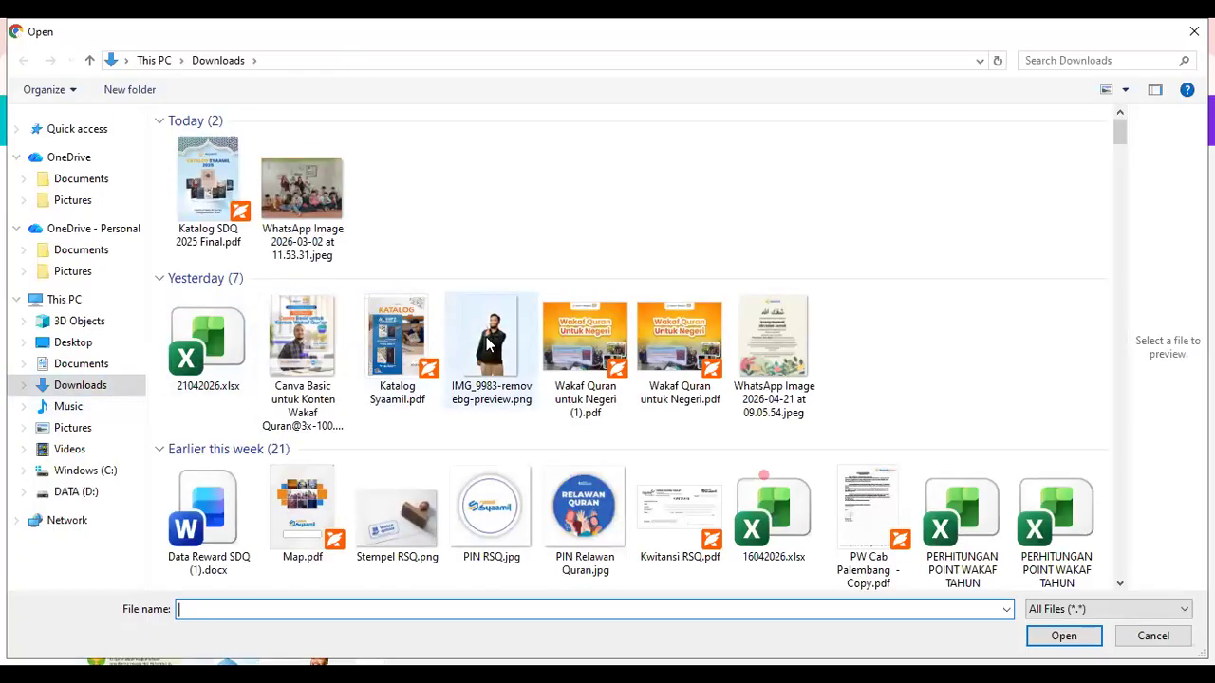
{"action": "left_click", "coordinate": [305, 211]}
{"action": "left_click", "coordinate": [1060, 637]}
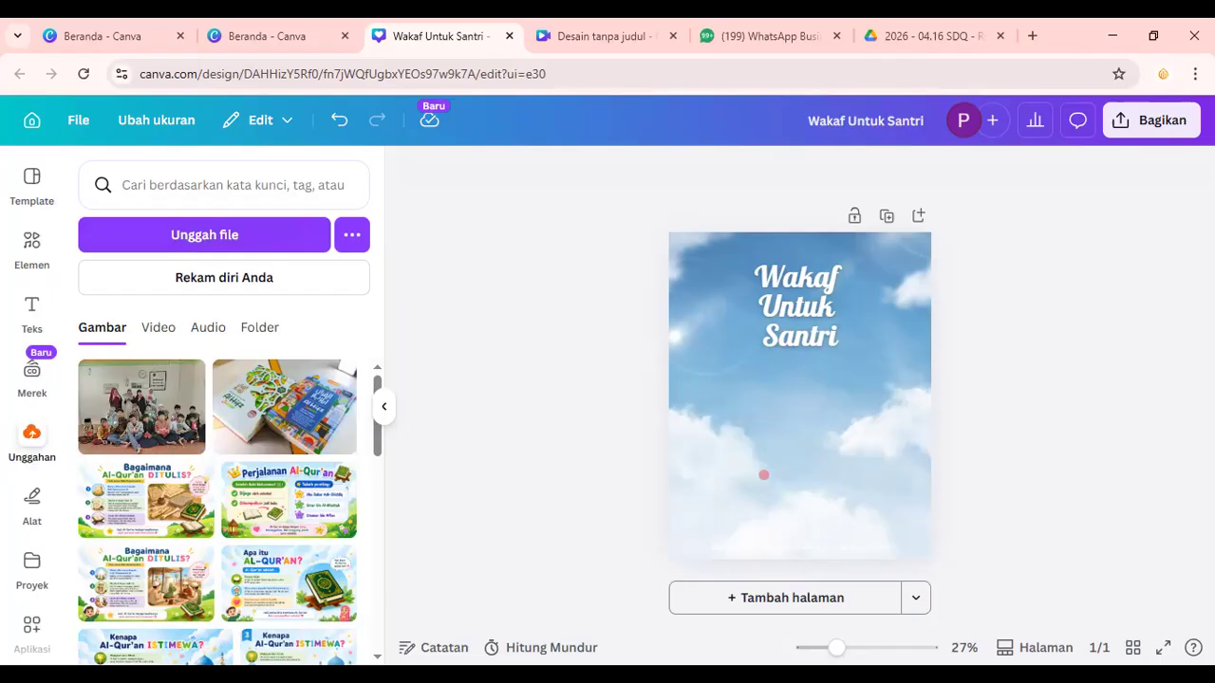
Step: Place the uploaded photo of the two Quran books on the poster below the heading
{"action": "mouse_move", "coordinate": [266, 444]}
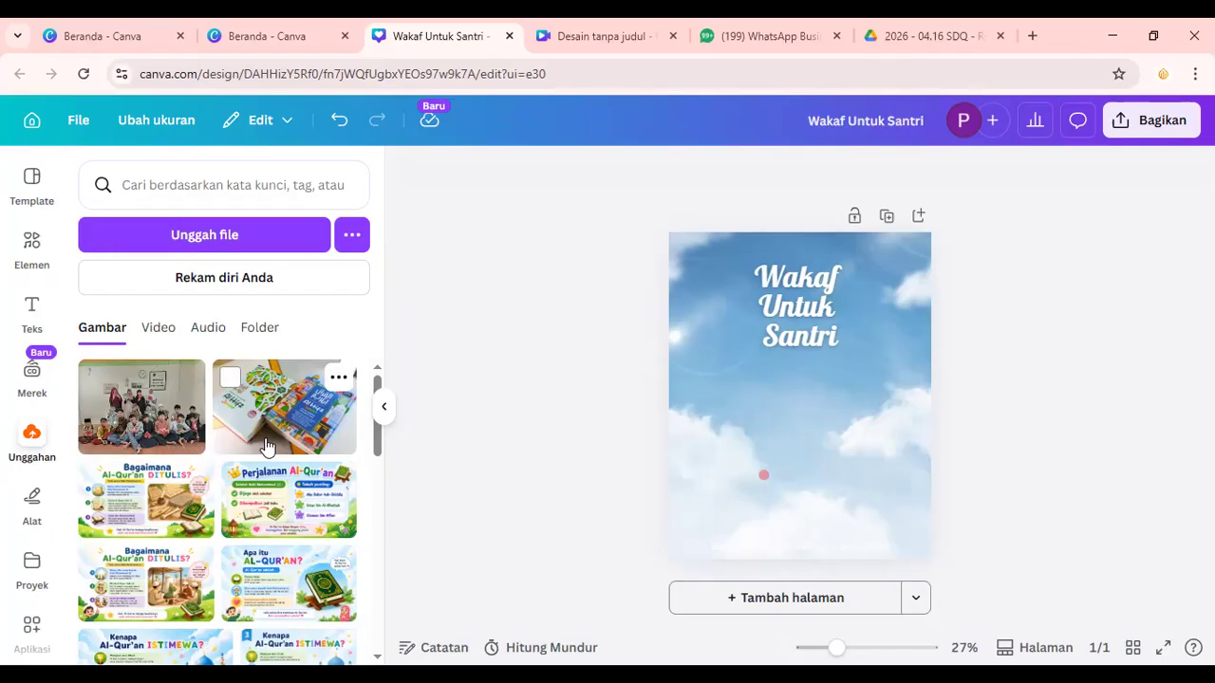
{"action": "mouse_move", "coordinate": [337, 413]}
{"action": "left_click_drag", "start_coordinate": [301, 420], "coordinate": [827, 432]}
{"action": "left_click", "coordinate": [1049, 406]}
{"action": "left_click", "coordinate": [1065, 390]}
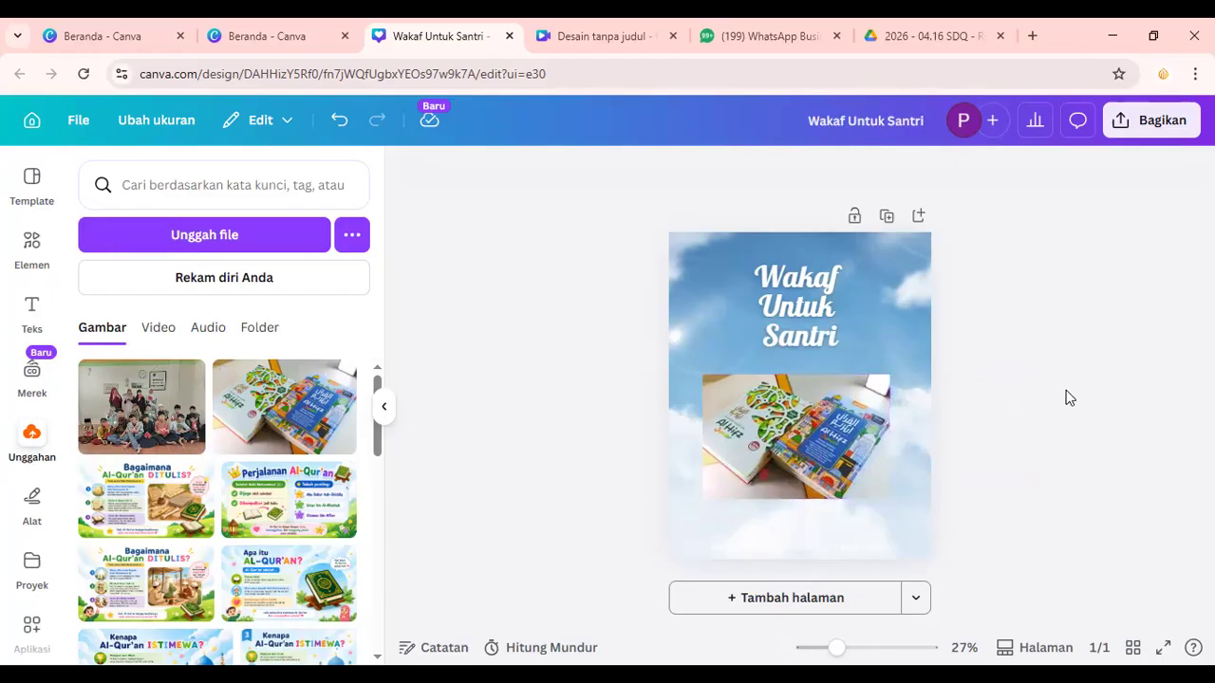
Step: Remove the background from the photo of the two Quran books
{"action": "left_click", "coordinate": [797, 435]}
{"action": "left_click", "coordinate": [1010, 414]}
{"action": "left_click", "coordinate": [834, 438]}
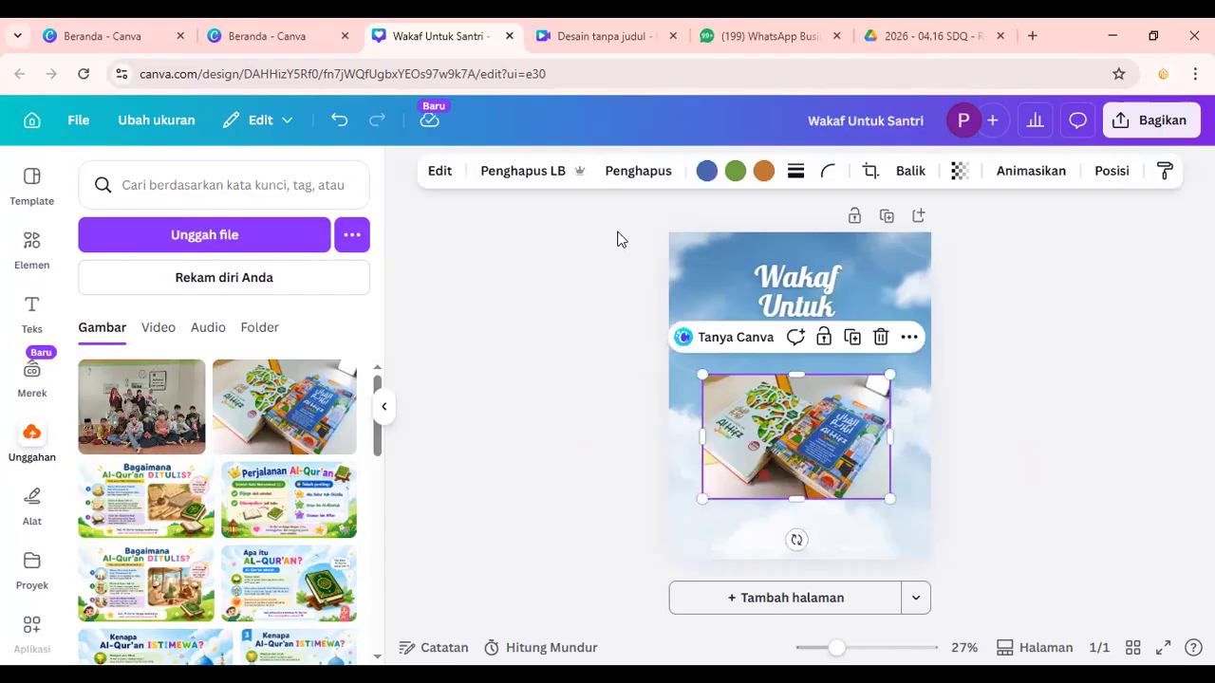
{"action": "left_click", "coordinate": [552, 177]}
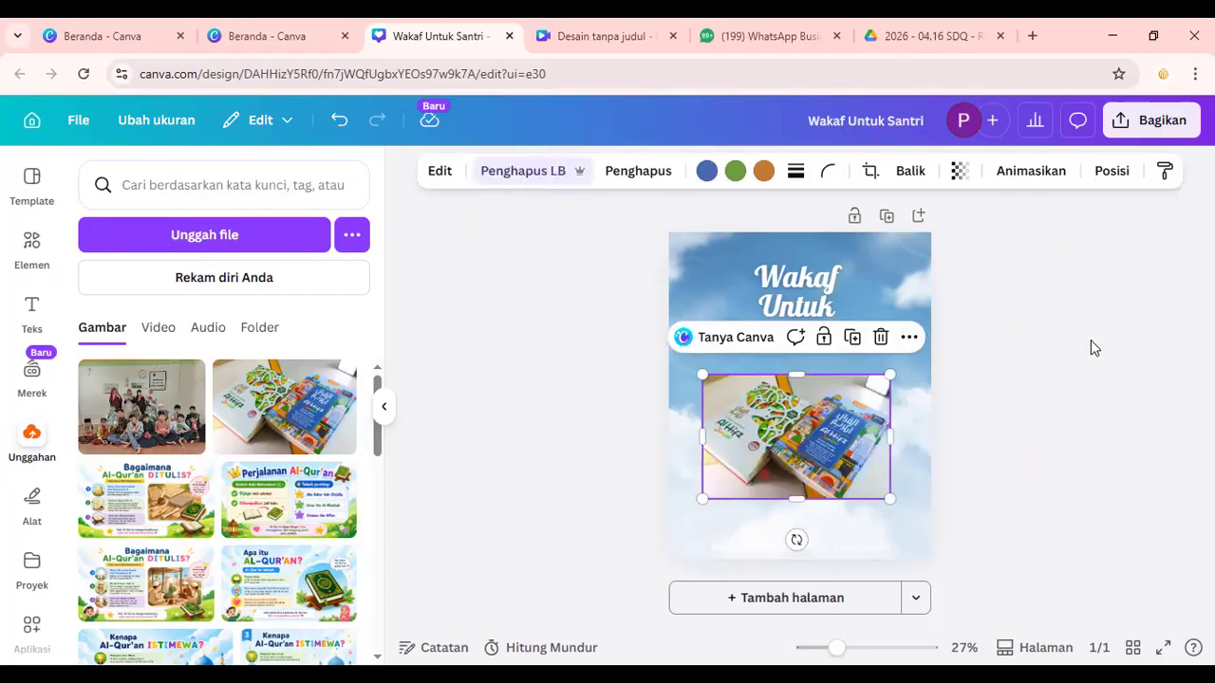
{"action": "left_click", "coordinate": [991, 452]}
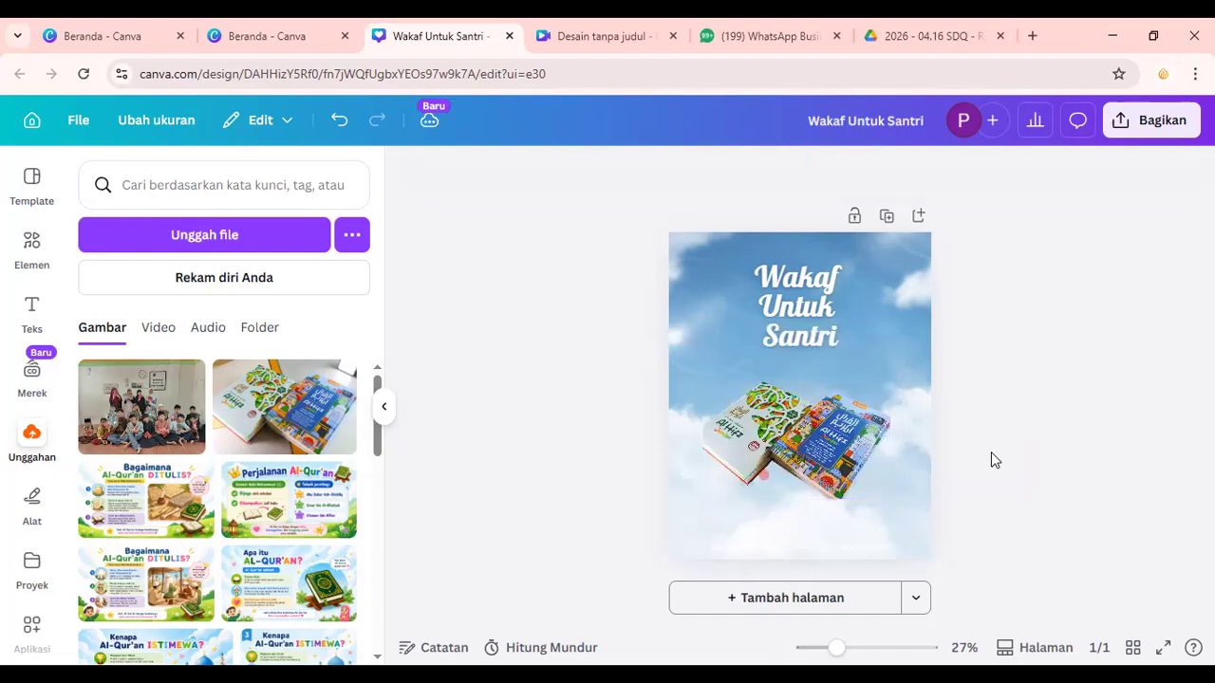
Step: Reposition the cut-out Quran books so they sit centred just below the heading
{"action": "mouse_move", "coordinate": [839, 456]}
{"action": "left_mouse_down"}
{"action": "mouse_move", "coordinate": [801, 465]}
{"action": "mouse_move", "coordinate": [829, 465]}
{"action": "left_mouse_up"}
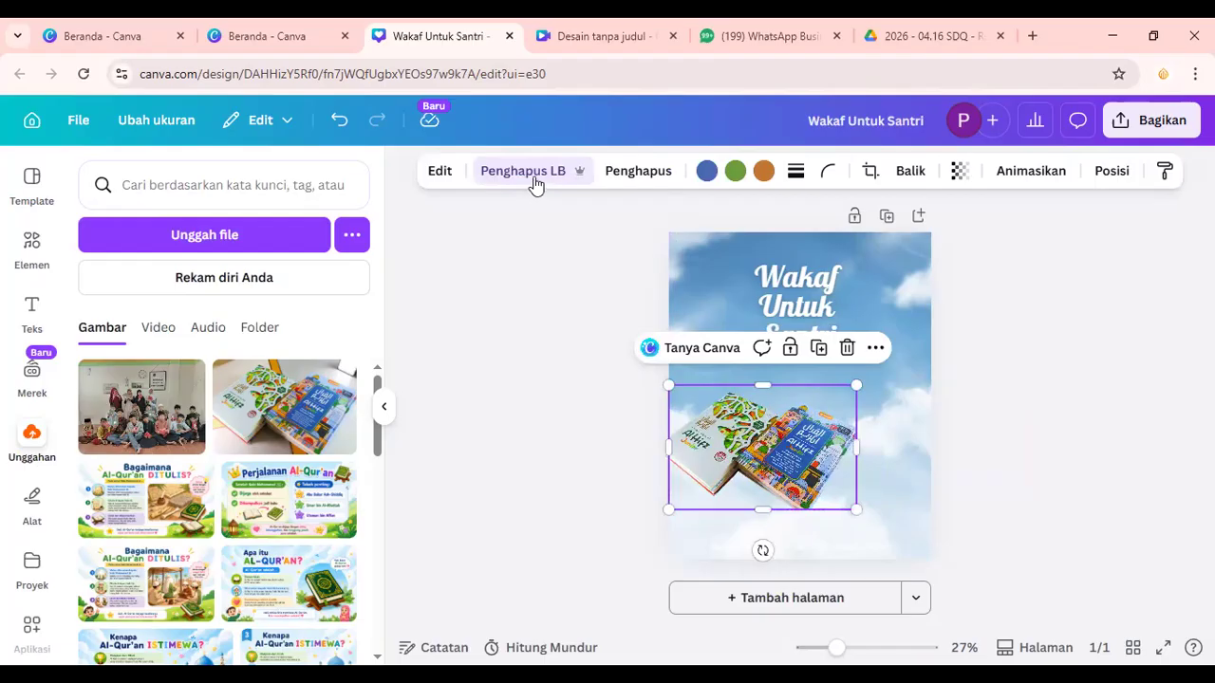
{"action": "left_click_drag", "start_coordinate": [797, 465], "coordinate": [837, 443]}
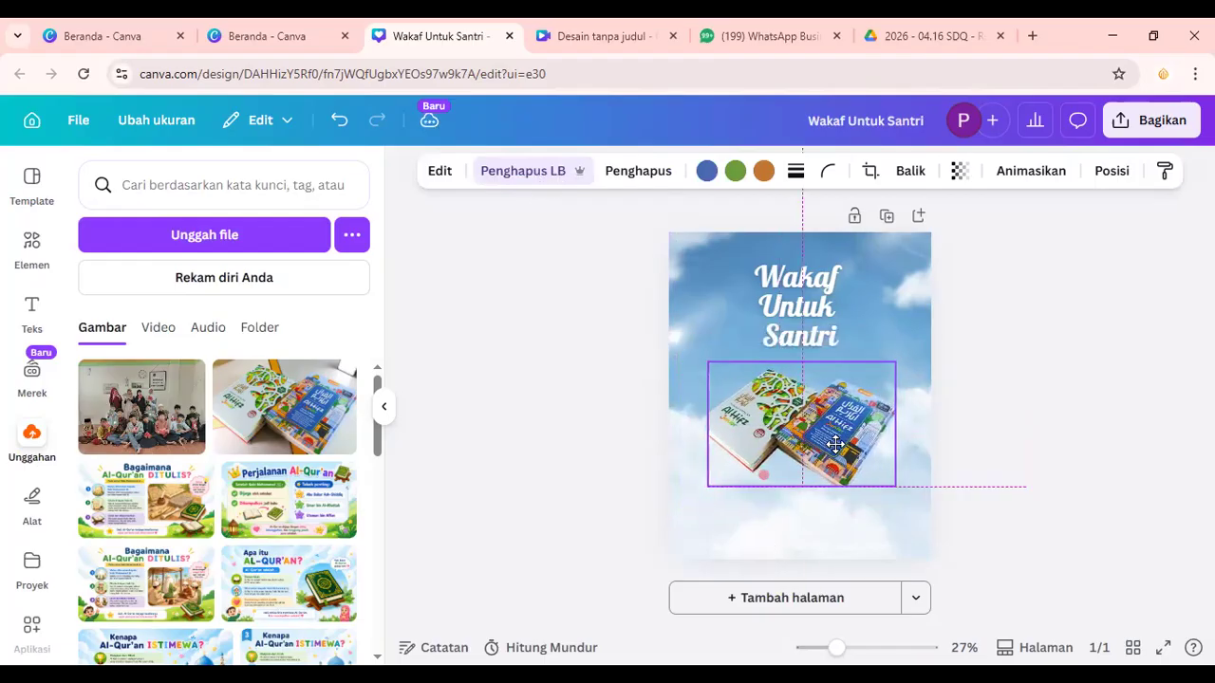
{"action": "left_click", "coordinate": [1072, 448]}
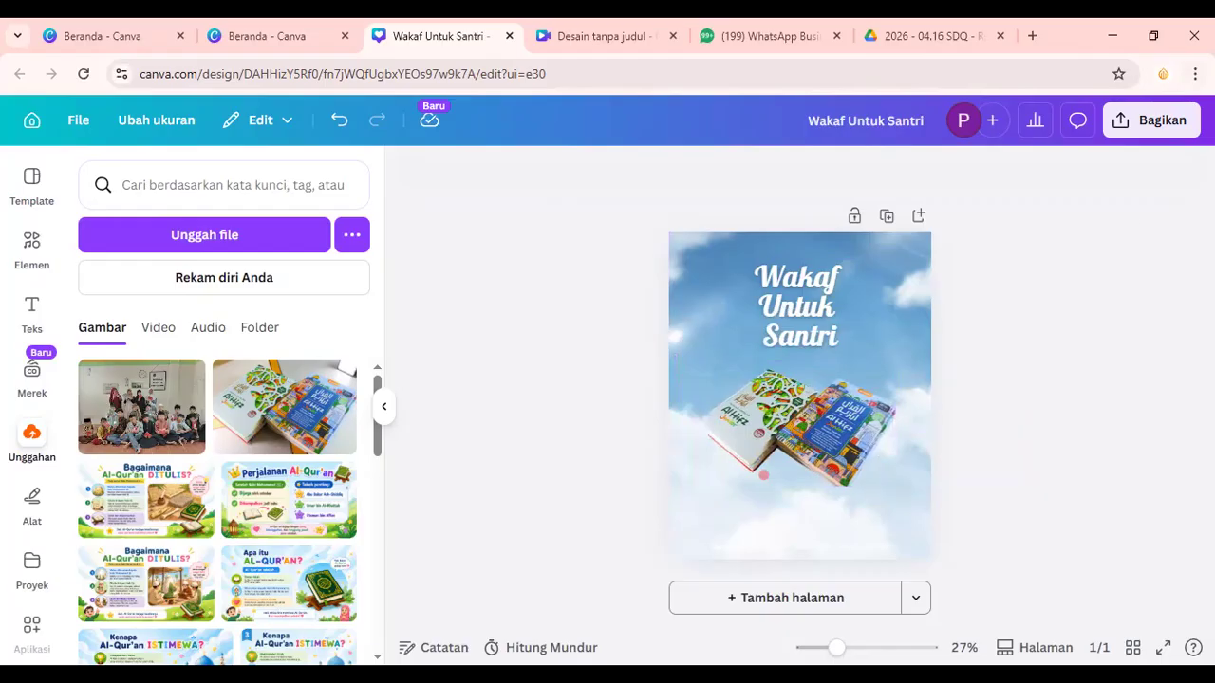
Step: Search Google for "remove bg" in a new browser tab and open the remove.bg website
{"action": "left_click", "coordinate": [1031, 35]}
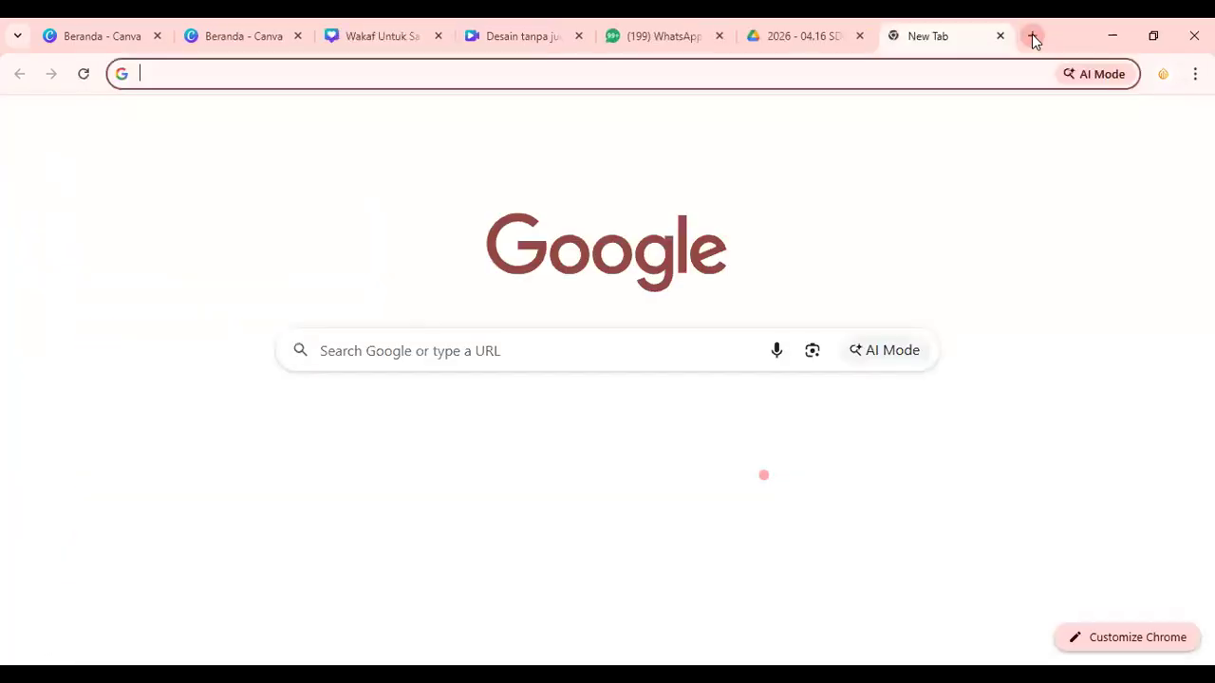
{"action": "left_click", "coordinate": [471, 355]}
{"action": "type", "text": "remove"}
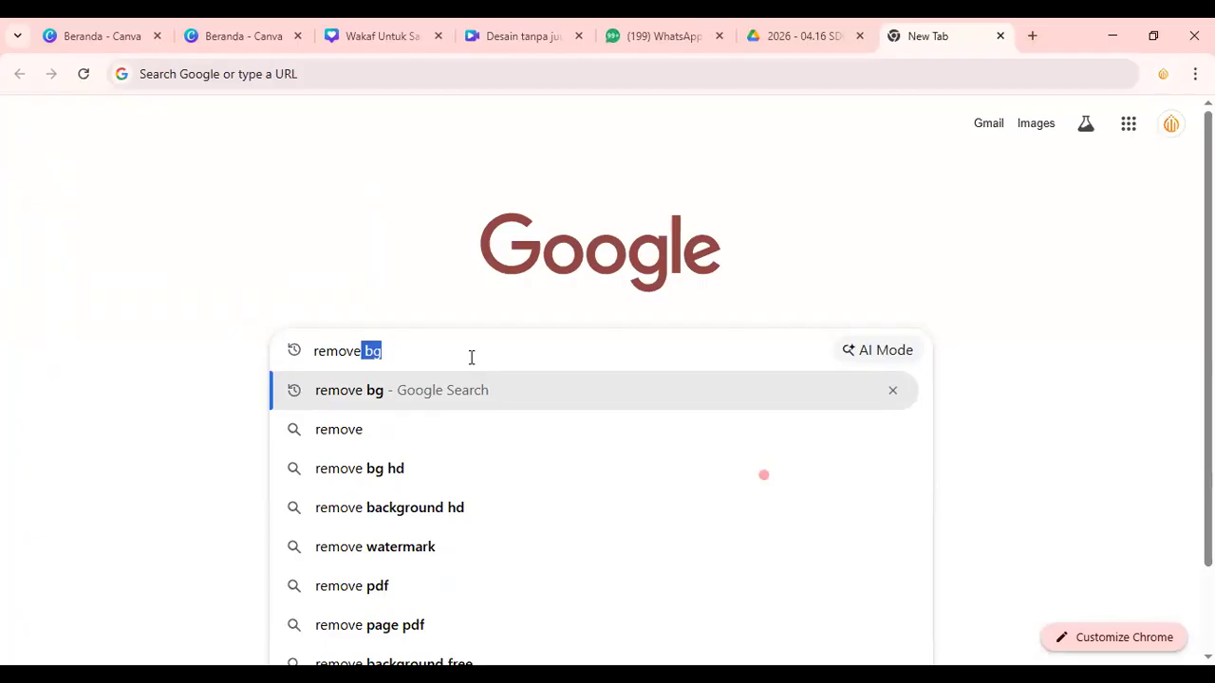
{"action": "key", "text": "Return"}
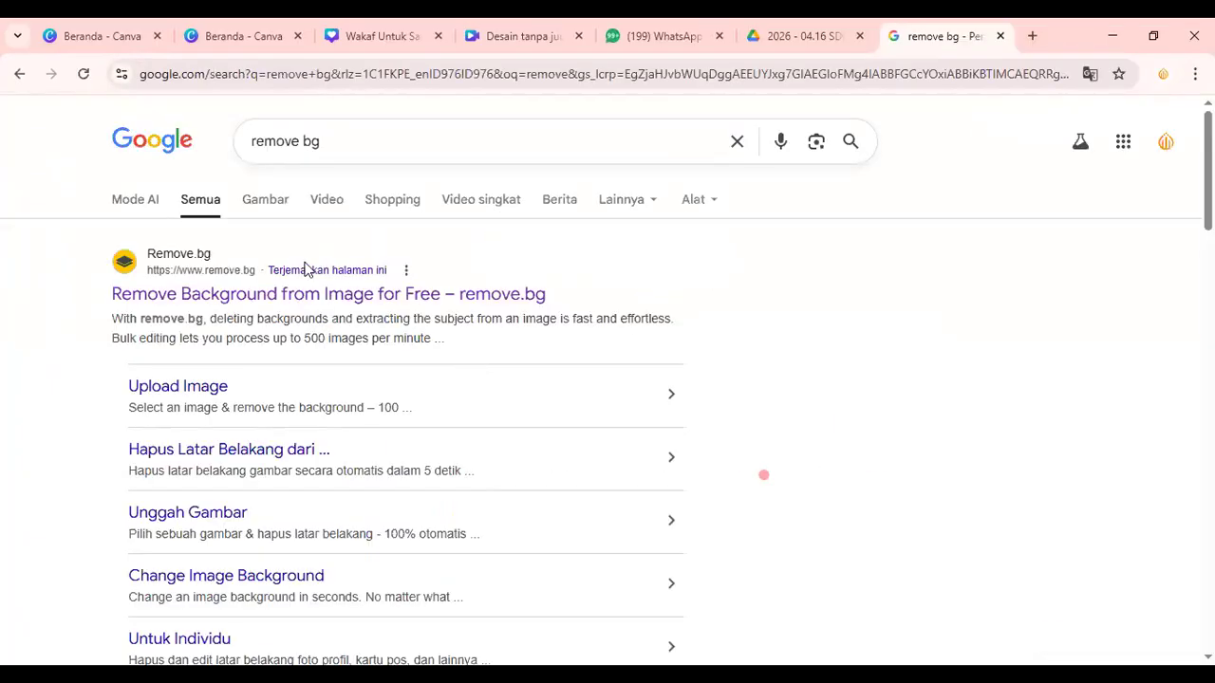
{"action": "left_click", "coordinate": [309, 296]}
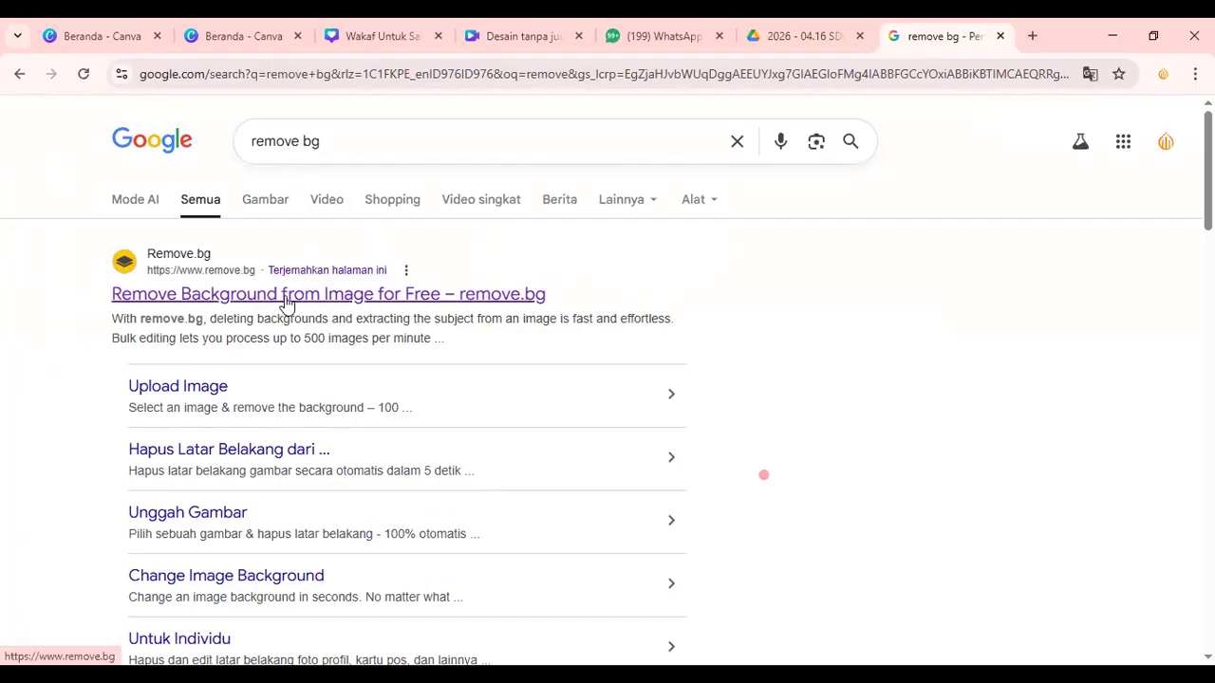
{"action": "left_click", "coordinate": [237, 298]}
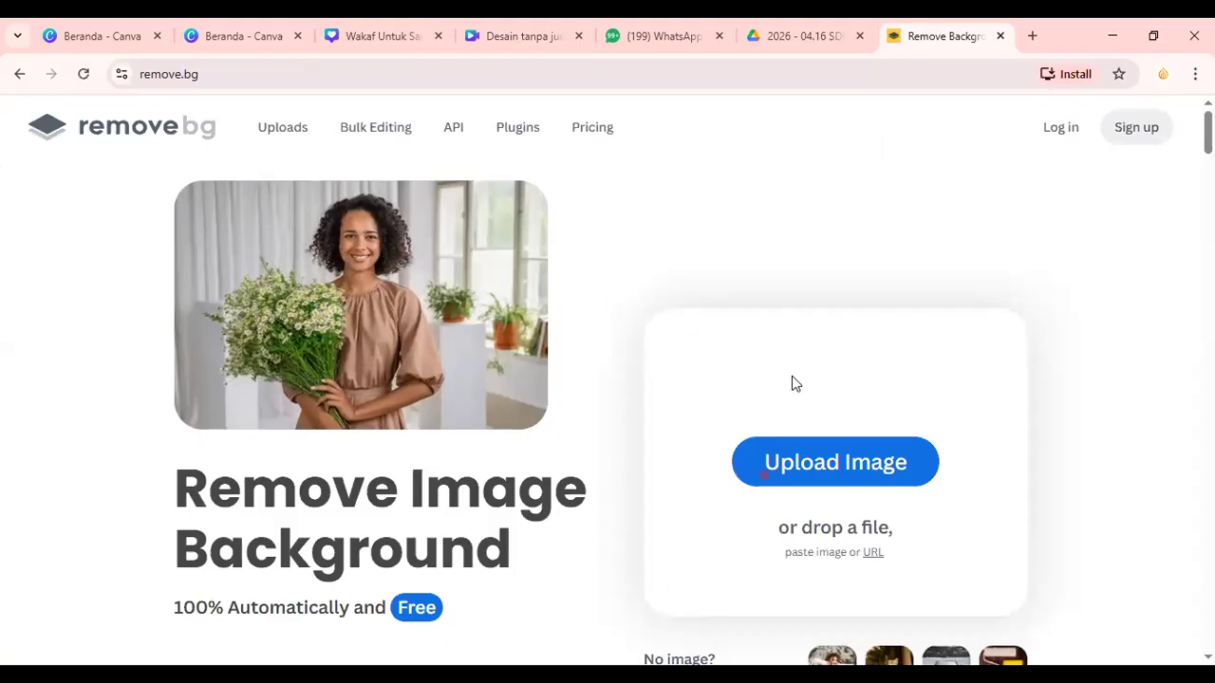
Step: Upload the photo "IMG_9978 (1).jpg" of the man pointing upward from Downloads to remove.bg for background removal
{"action": "left_click", "coordinate": [839, 465]}
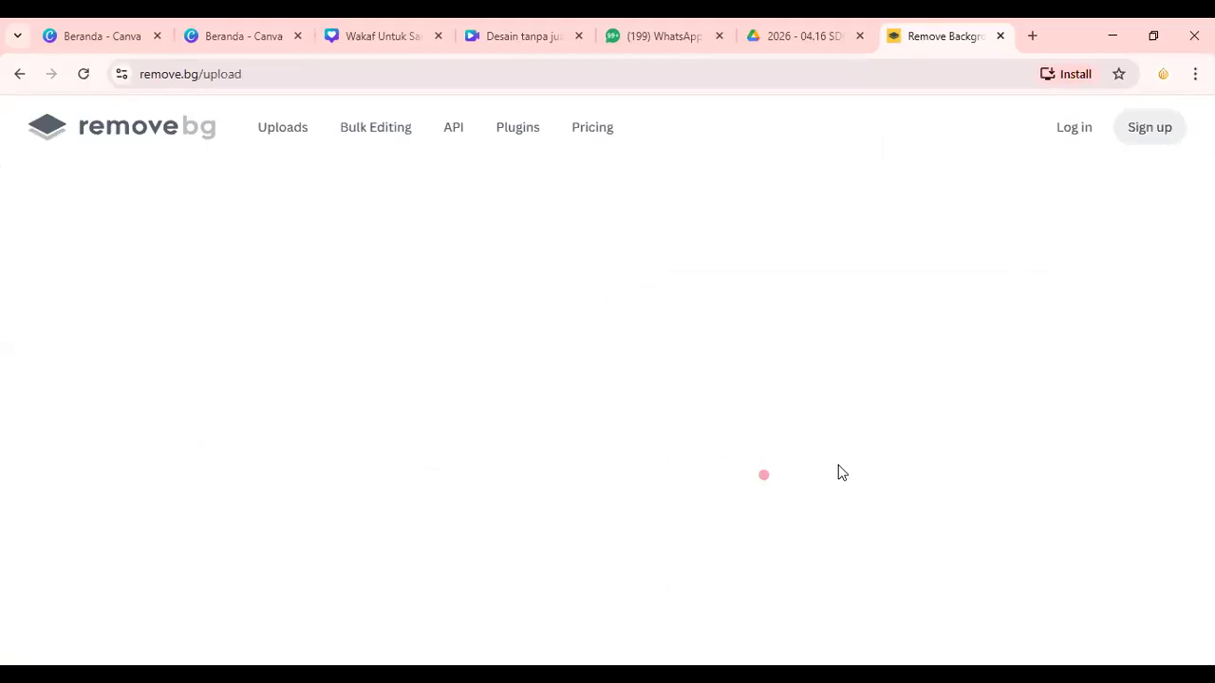
{"action": "scroll", "coordinate": [420, 401], "scroll_direction": "down", "scroll_amount": 5}
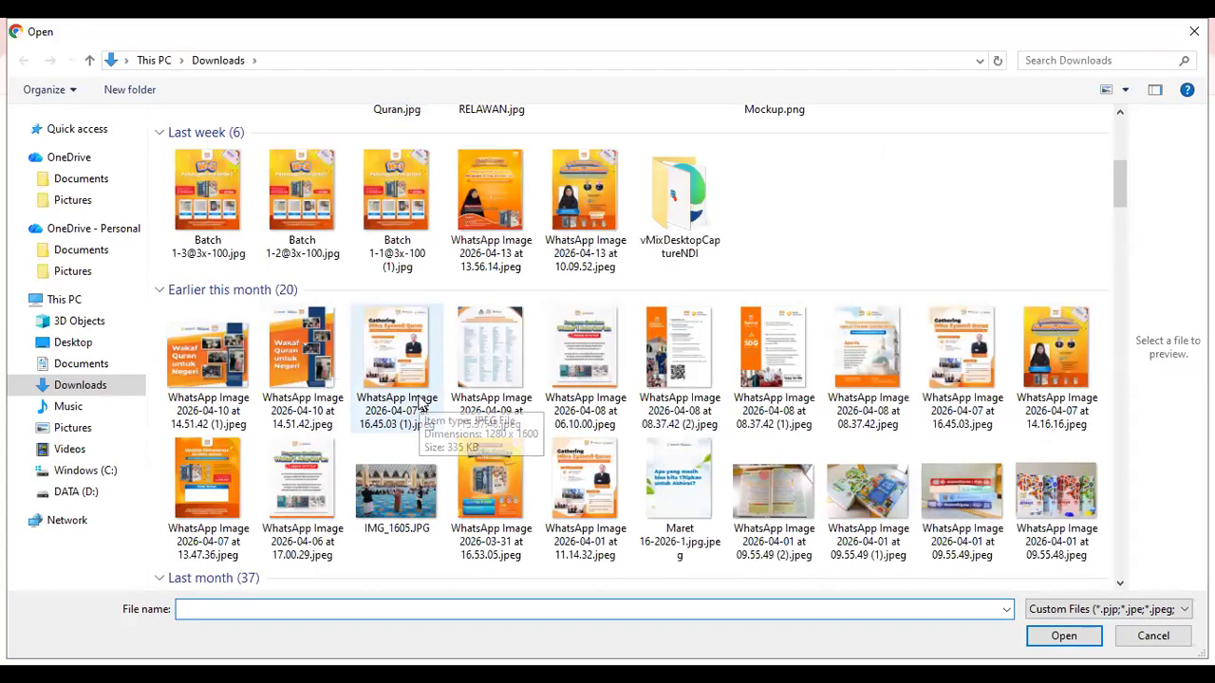
{"action": "scroll", "coordinate": [420, 401], "scroll_direction": "down", "scroll_amount": 10}
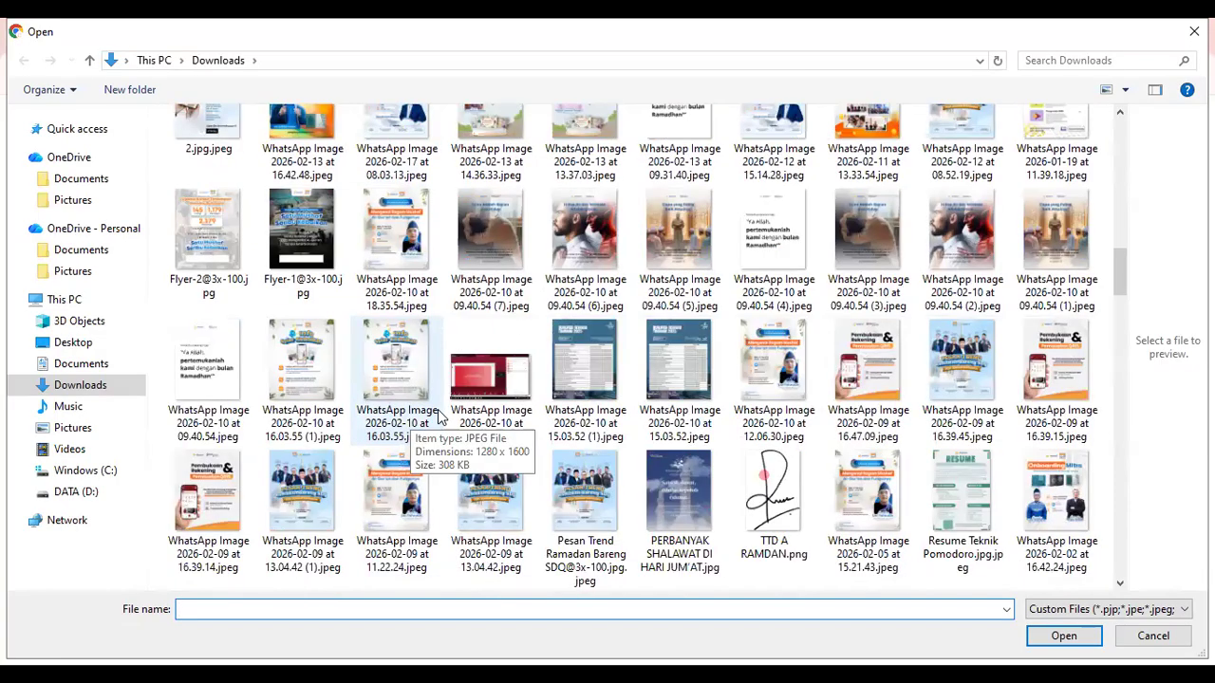
{"action": "scroll", "coordinate": [438, 410], "scroll_direction": "down", "scroll_amount": 10}
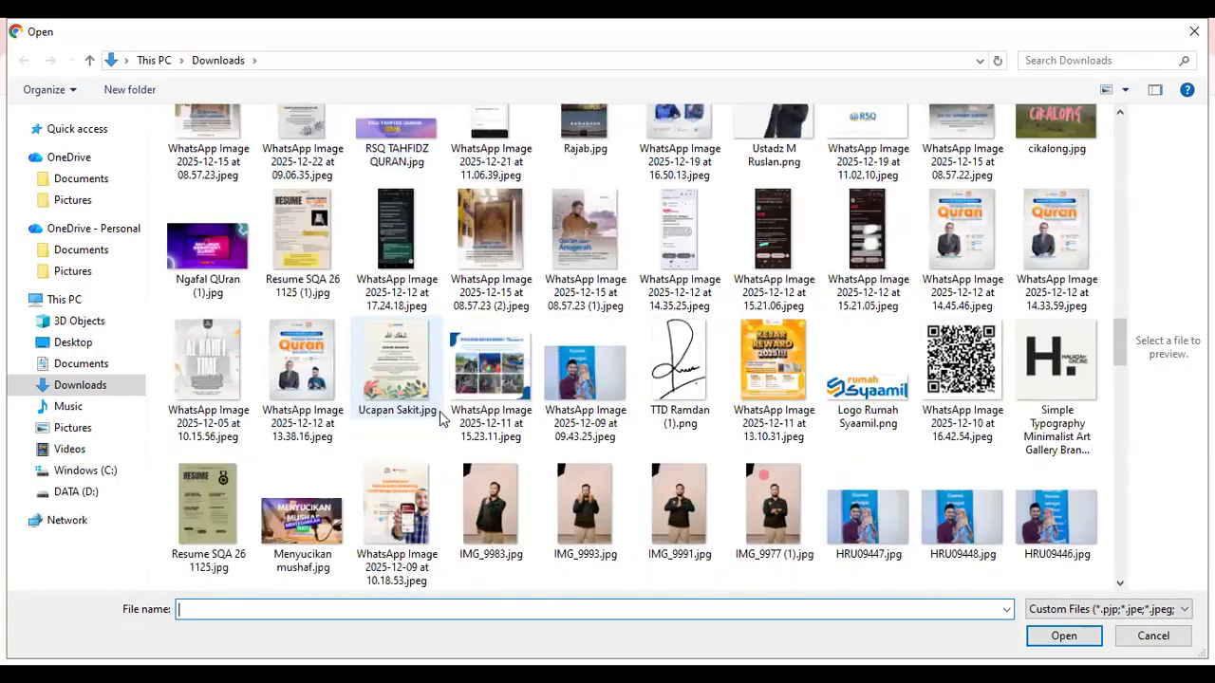
{"action": "scroll", "coordinate": [439, 418], "scroll_direction": "down", "scroll_amount": 3}
{"action": "scroll", "coordinate": [439, 413], "scroll_direction": "up", "scroll_amount": 3}
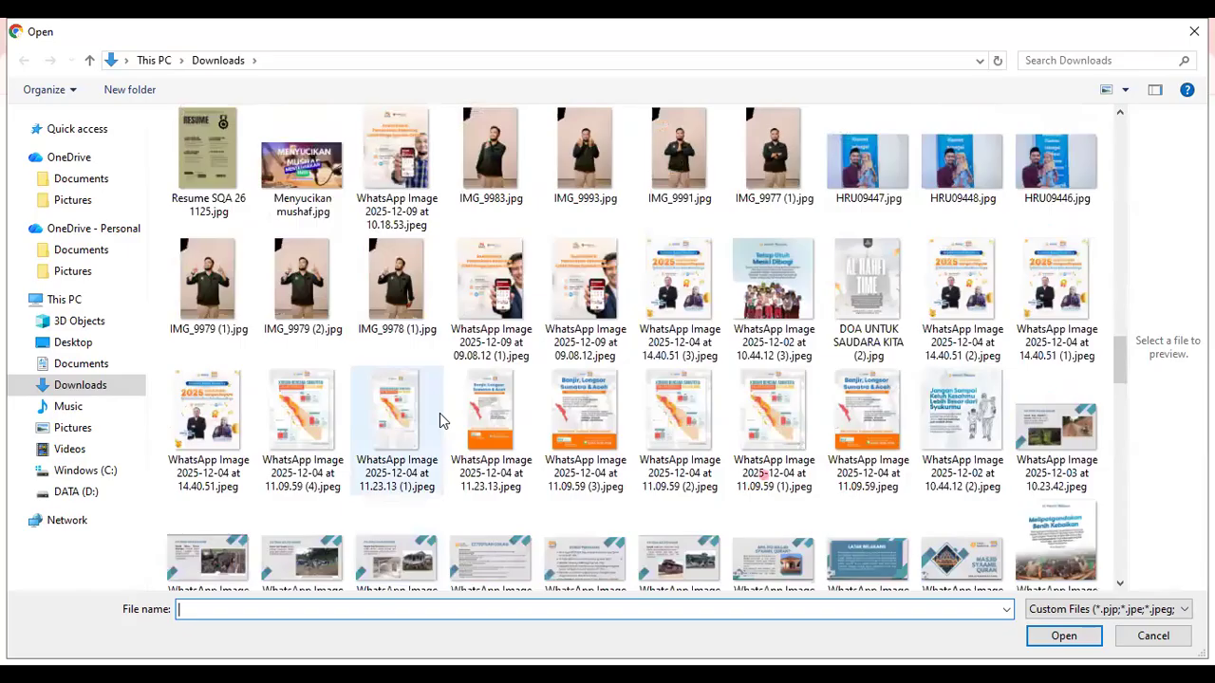
{"action": "scroll", "coordinate": [439, 413], "scroll_direction": "up", "scroll_amount": 5}
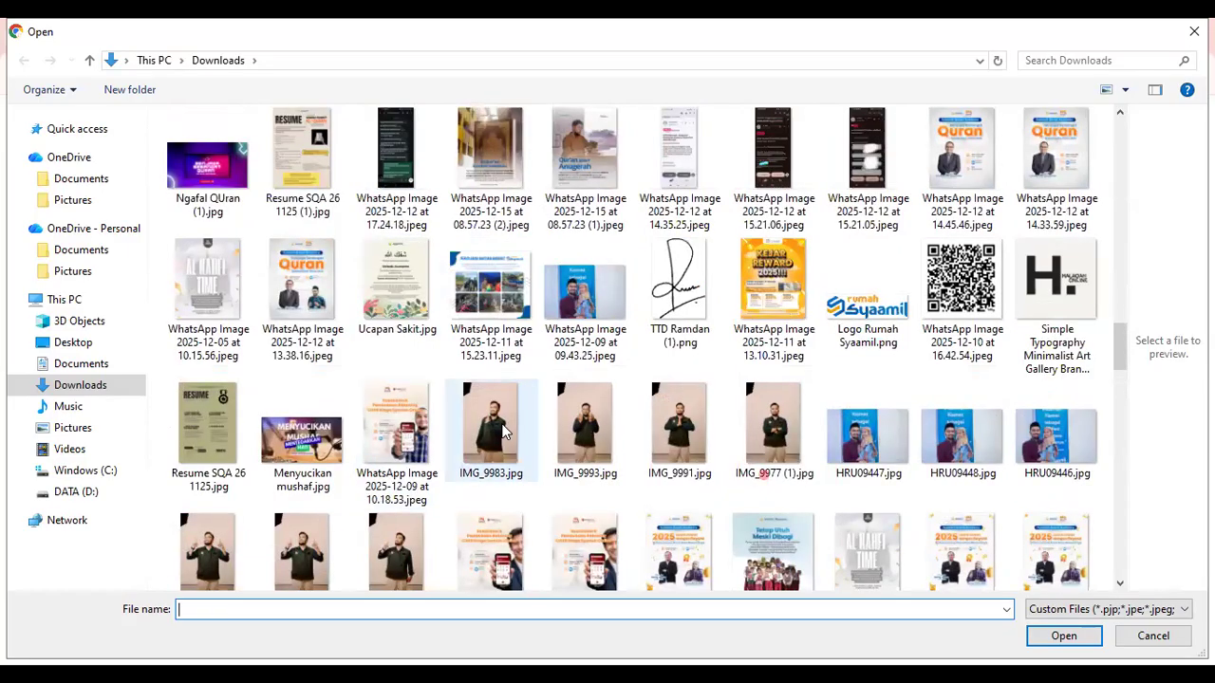
{"action": "left_click", "coordinate": [393, 551]}
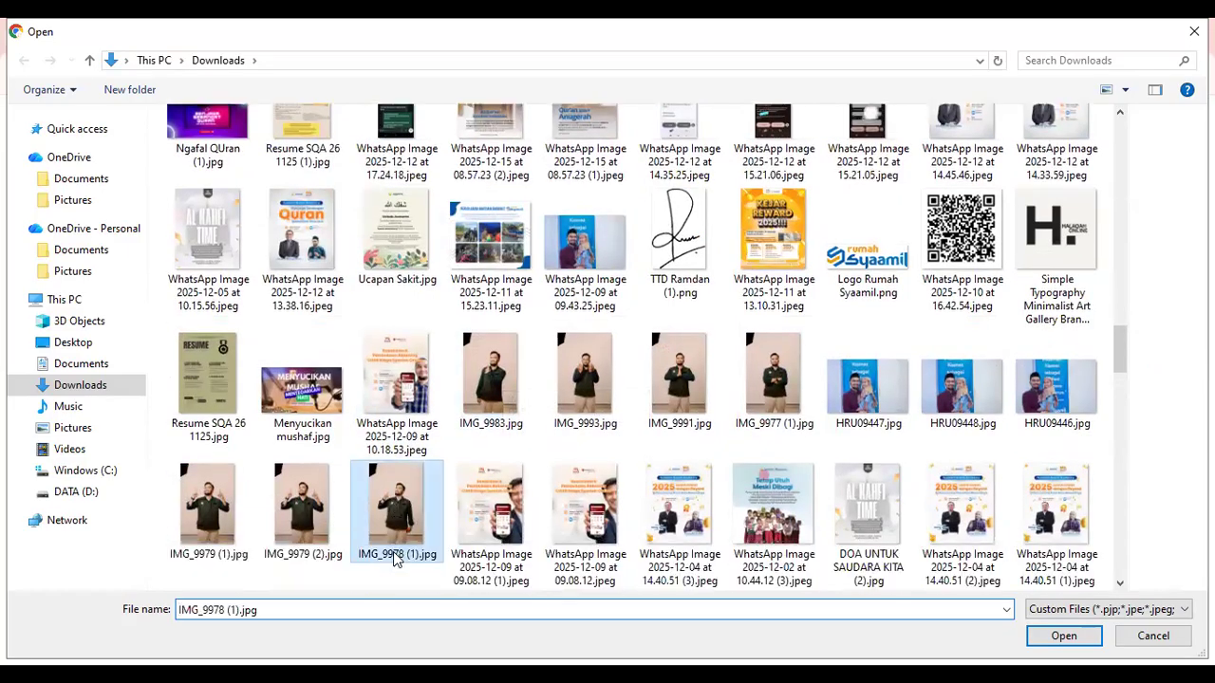
{"action": "left_click", "coordinate": [1063, 641]}
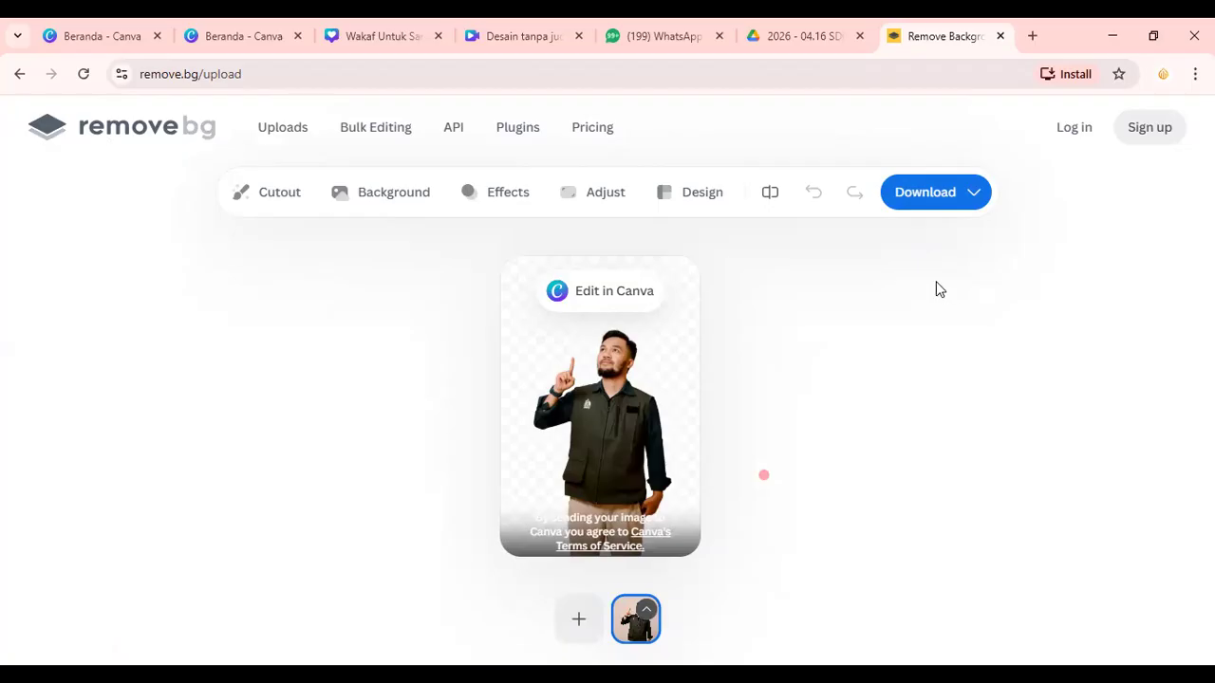
Step: Download the free 408 x 612 preview of the cut-out man and add it to the Canva design's uploads
{"action": "left_click", "coordinate": [925, 201]}
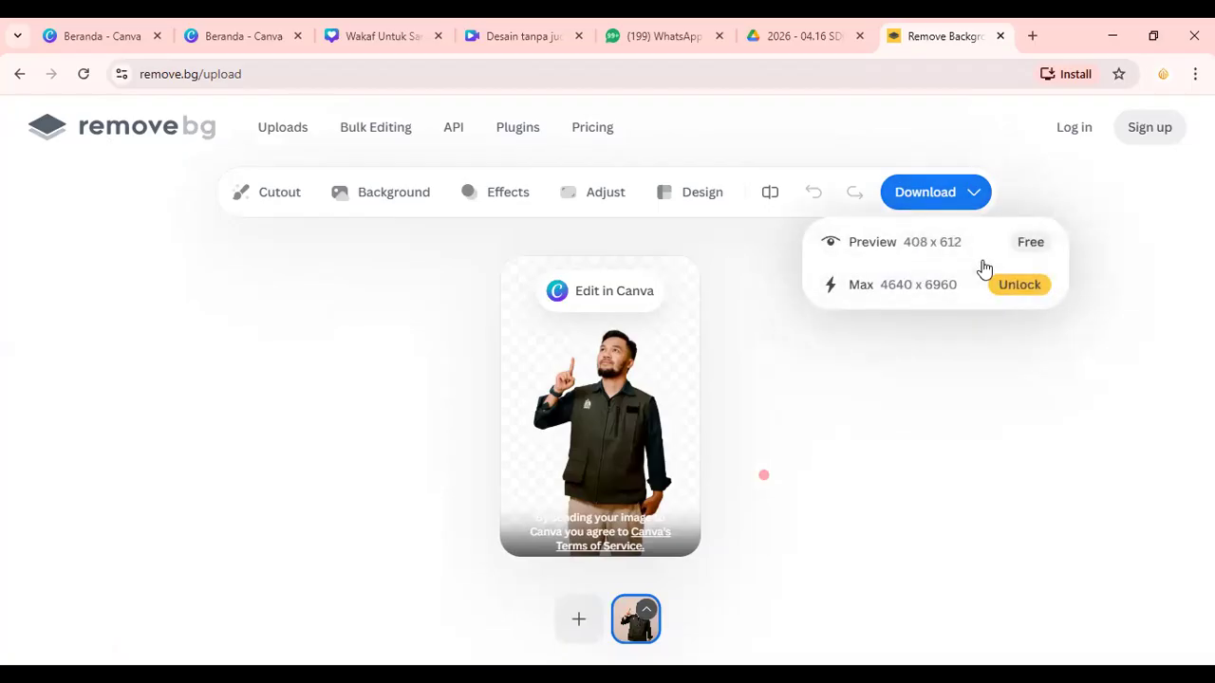
{"action": "left_click", "coordinate": [1036, 255]}
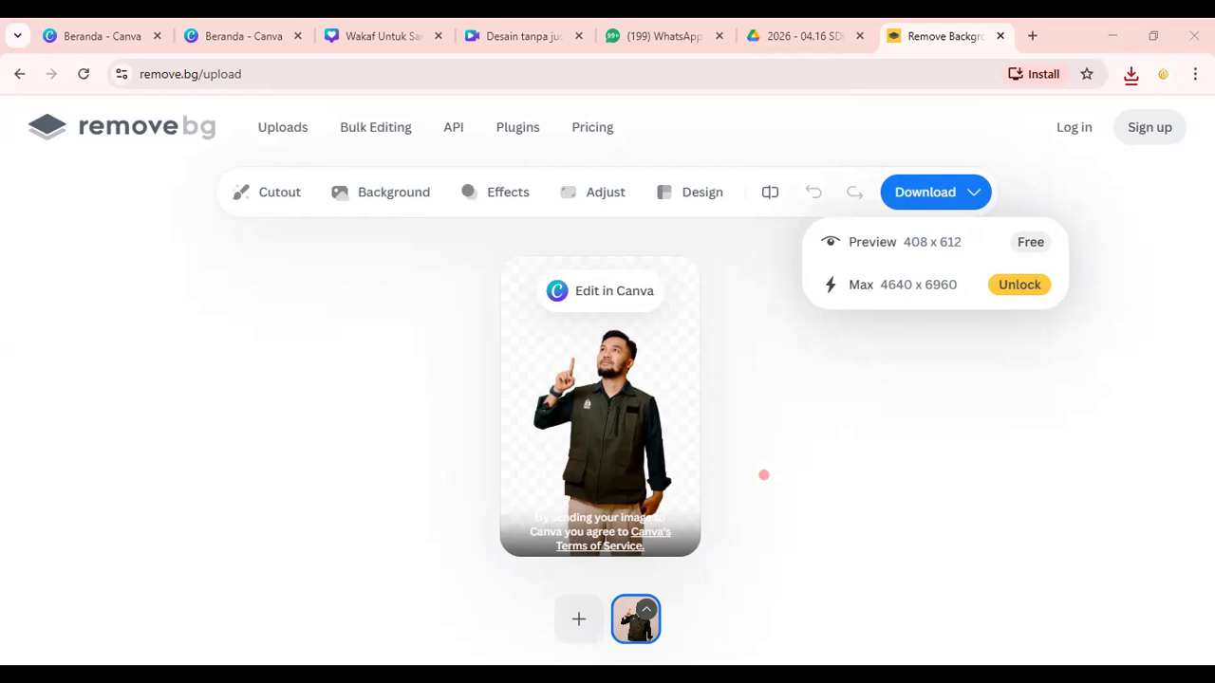
{"action": "left_click_drag", "start_coordinate": [600, 408], "coordinate": [543, 388]}
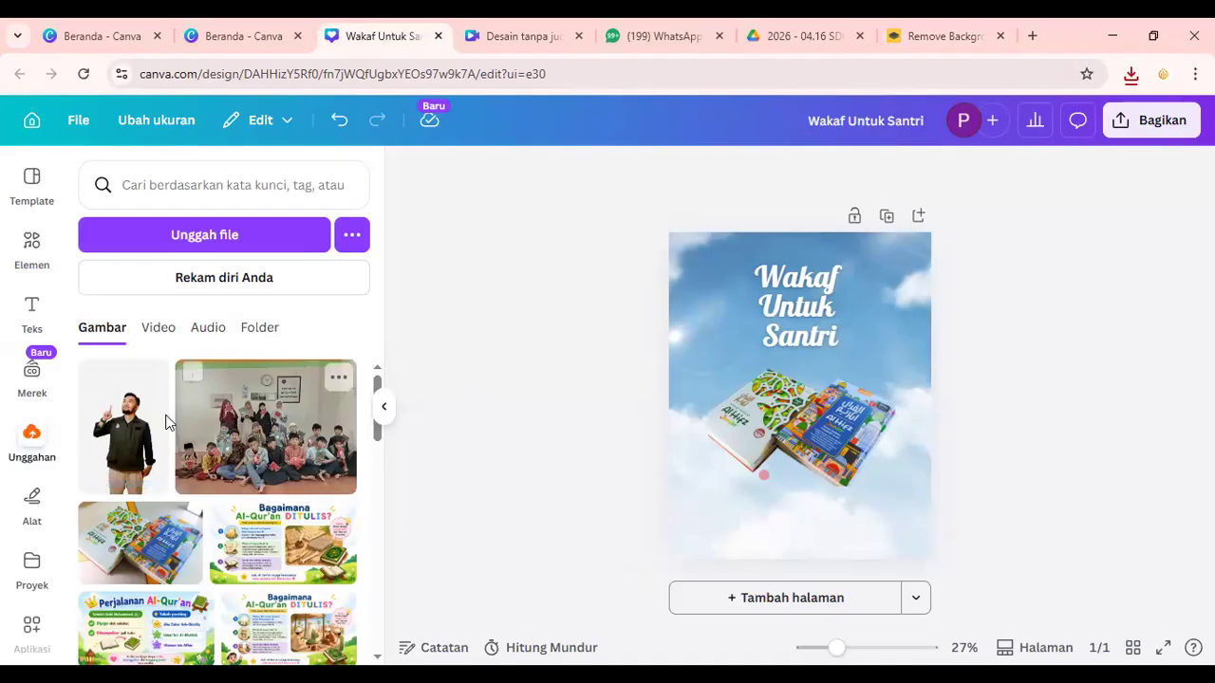
{"action": "left_click_drag", "start_coordinate": [136, 462], "coordinate": [895, 304]}
{"action": "left_click_drag", "start_coordinate": [827, 422], "coordinate": [780, 436]}
{"action": "left_click_drag", "start_coordinate": [968, 314], "coordinate": [901, 396]}
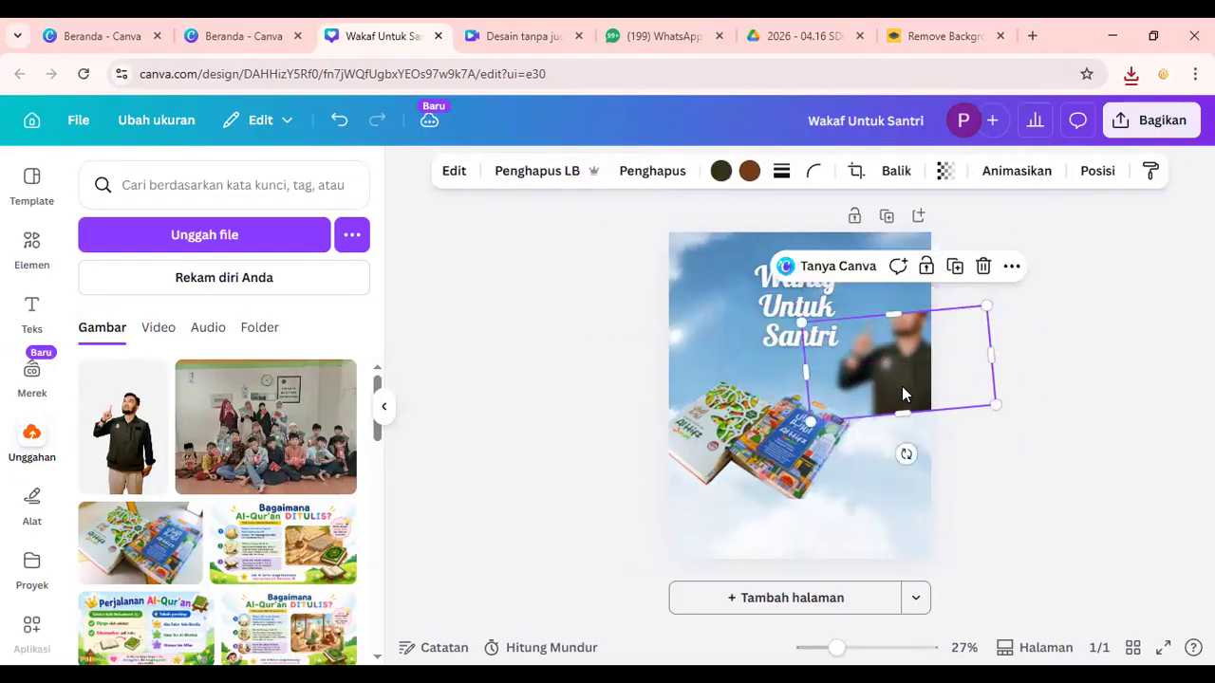
{"action": "key", "text": "Delete"}
Step: Move the Quran books to the poster's upper-right corner and place the cut-out man large in its lower-right corner
{"action": "left_click_drag", "start_coordinate": [812, 430], "coordinate": [954, 257]}
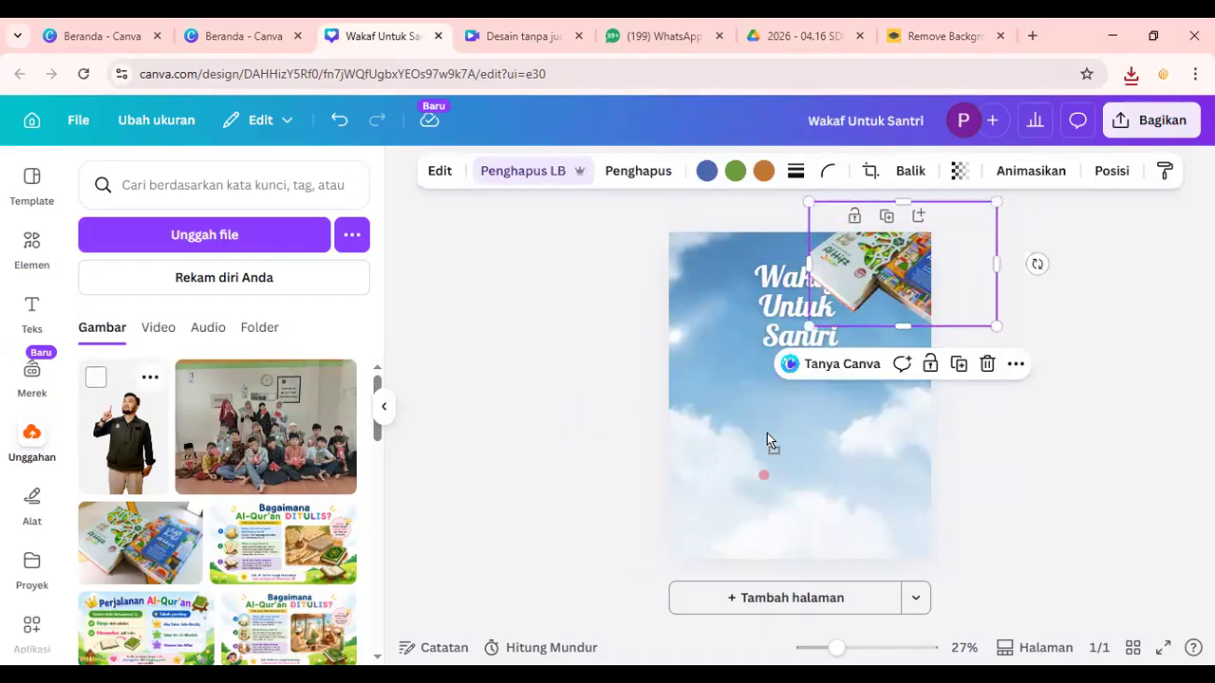
{"action": "left_click_drag", "start_coordinate": [759, 403], "coordinate": [916, 510]}
{"action": "mouse_move", "coordinate": [887, 450]}
{"action": "left_mouse_down"}
{"action": "mouse_move", "coordinate": [750, 446]}
{"action": "mouse_move", "coordinate": [872, 426]}
{"action": "mouse_move", "coordinate": [816, 429]}
{"action": "mouse_move", "coordinate": [872, 427]}
{"action": "mouse_move", "coordinate": [881, 453]}
{"action": "left_mouse_up"}
{"action": "left_click", "coordinate": [1058, 344]}
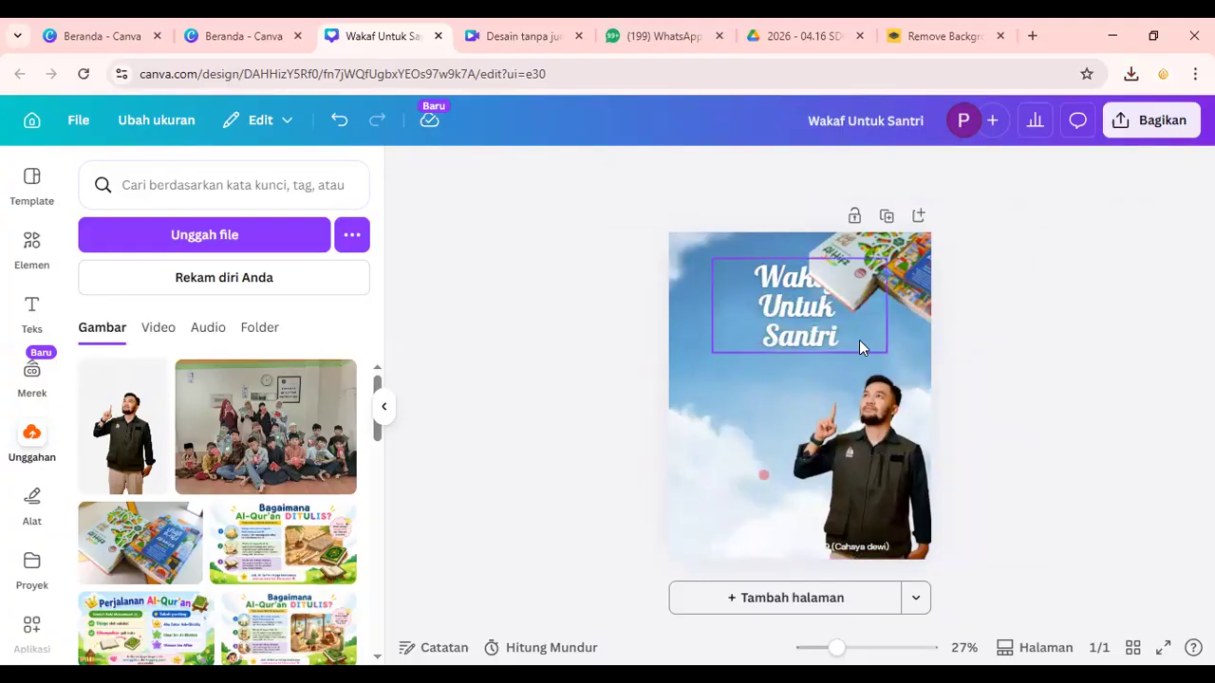
Step: Move the donation text line below the heading and the Quran books to the poster's lower-left area beside the man
{"action": "left_click_drag", "start_coordinate": [787, 541], "coordinate": [757, 365]}
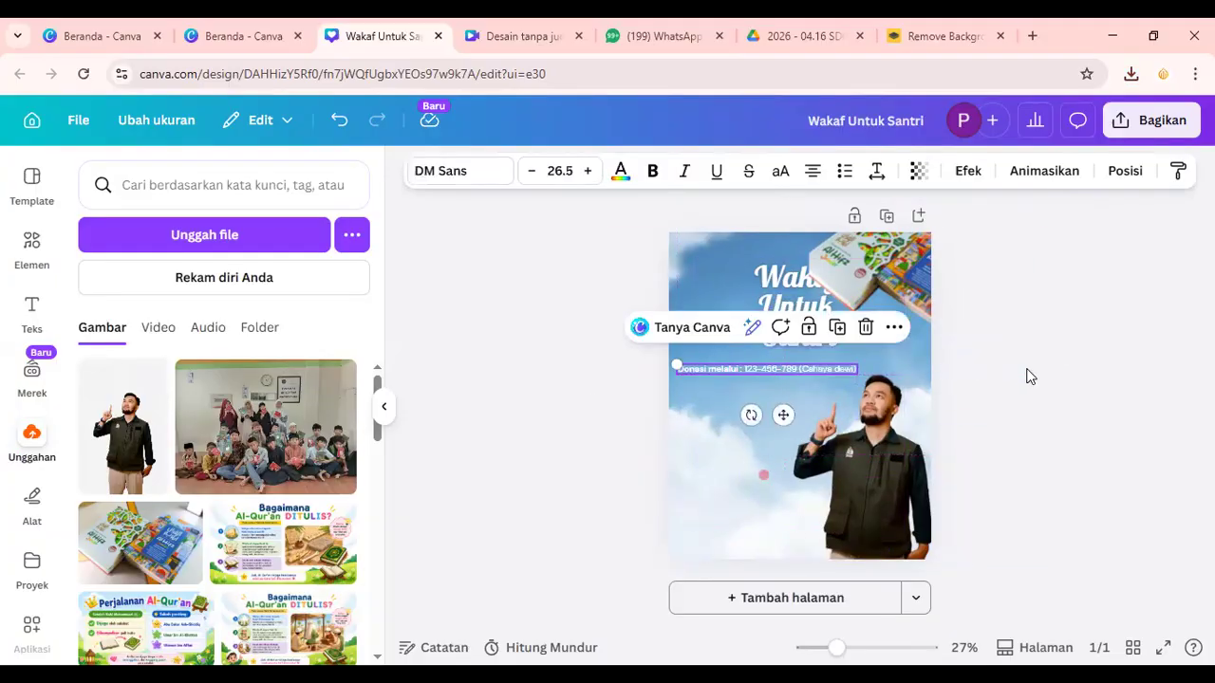
{"action": "left_click", "coordinate": [1054, 374]}
{"action": "left_click_drag", "start_coordinate": [909, 289], "coordinate": [724, 484]}
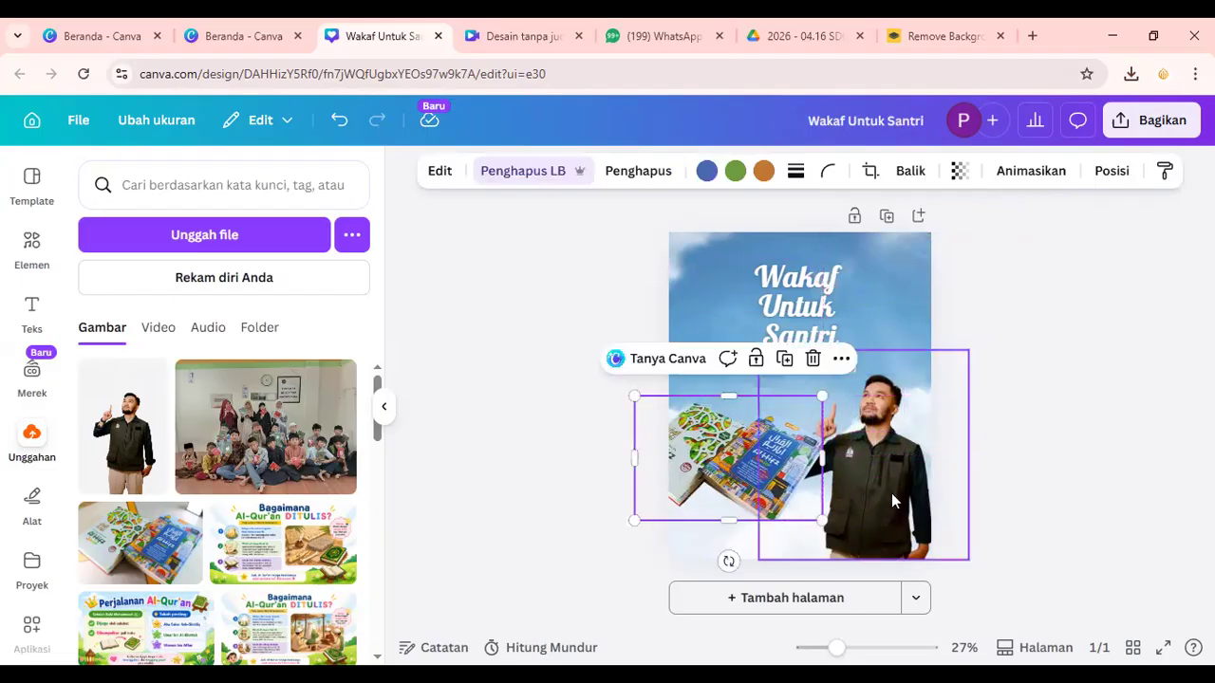
Step: Move the "Wakaf Untuk Santri" heading to the upper-left part of the poster
{"action": "left_click", "coordinate": [1116, 470]}
{"action": "left_click", "coordinate": [779, 305]}
{"action": "left_click_drag", "start_coordinate": [779, 305], "coordinate": [735, 293]}
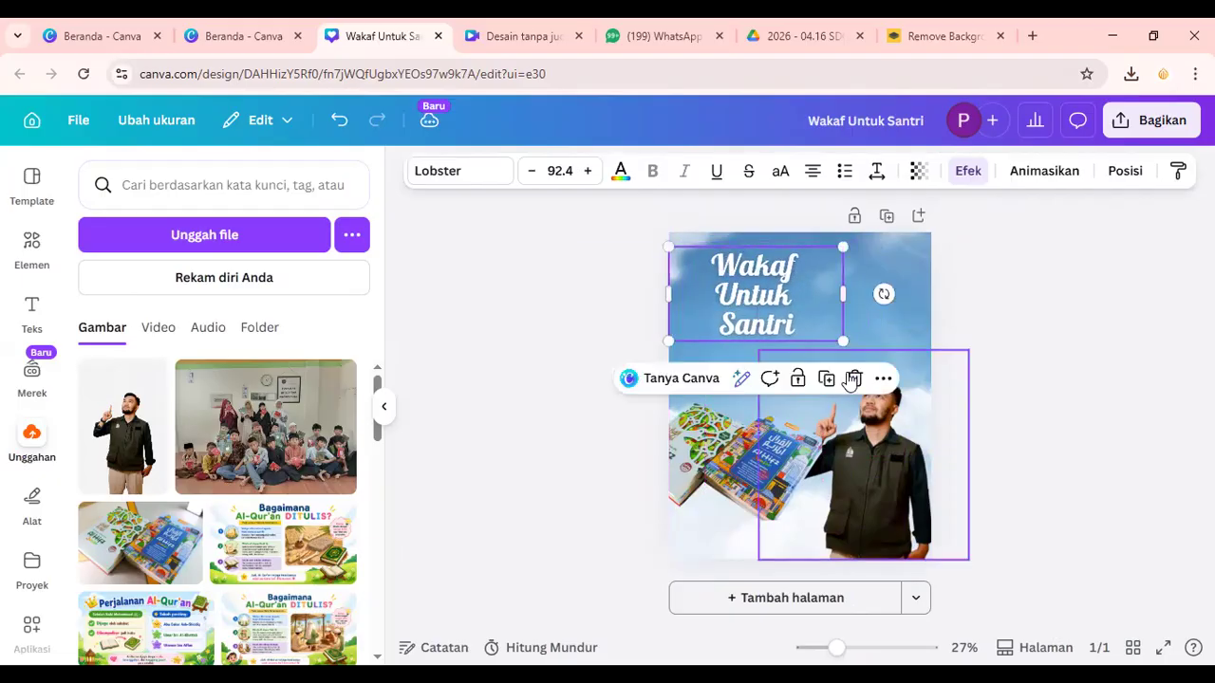
Step: Delete the donation text line below the heading
{"action": "left_click", "coordinate": [805, 370]}
{"action": "left_click", "coordinate": [806, 370]}
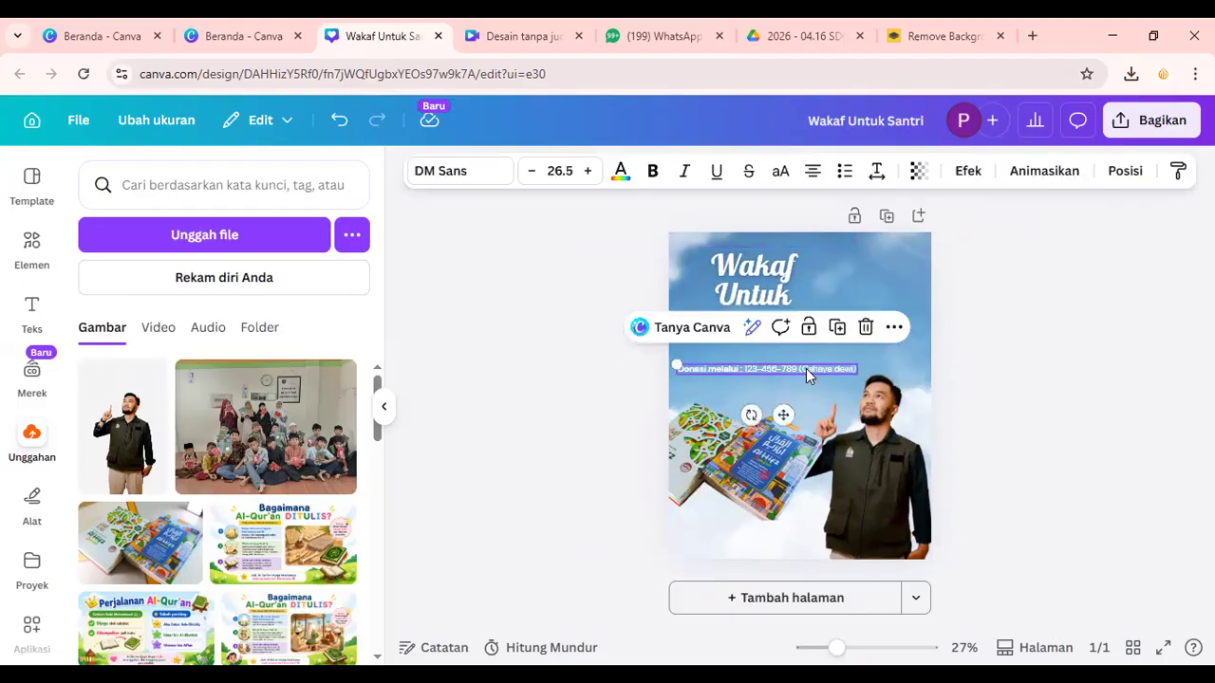
{"action": "key", "text": "Delete"}
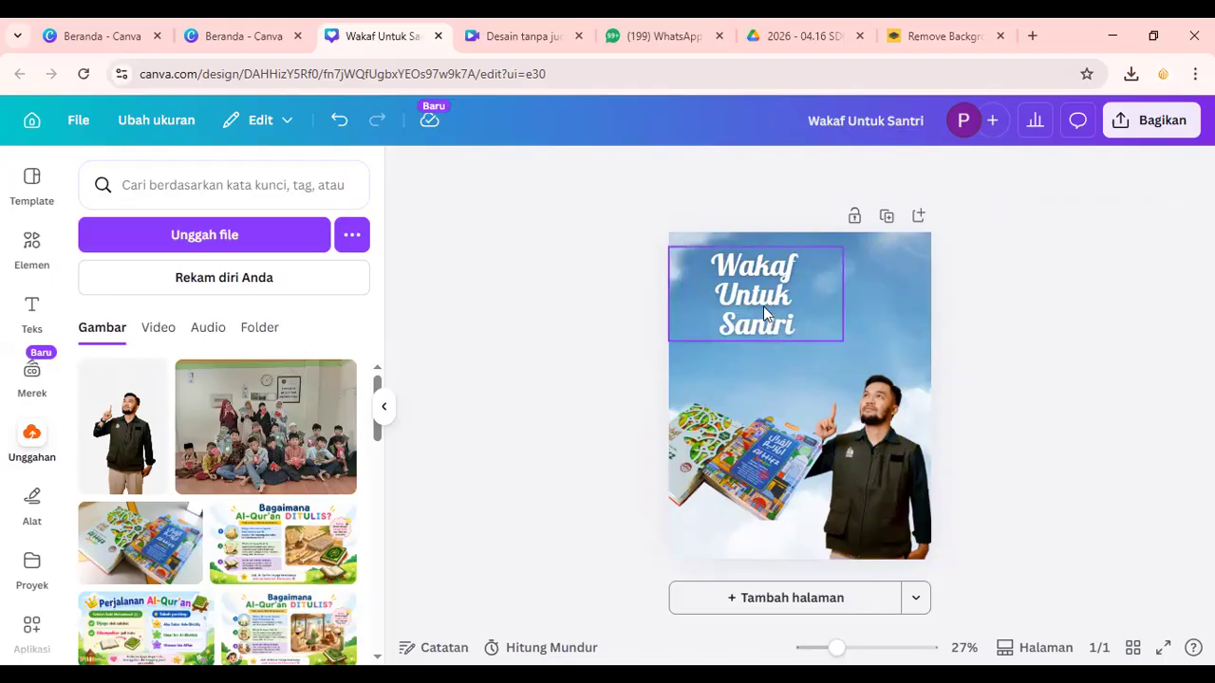
Step: Try Bernier Shade for the "Wakaf Untuk Santri" heading and set its font to League Spartan
{"action": "left_click", "coordinate": [763, 305]}
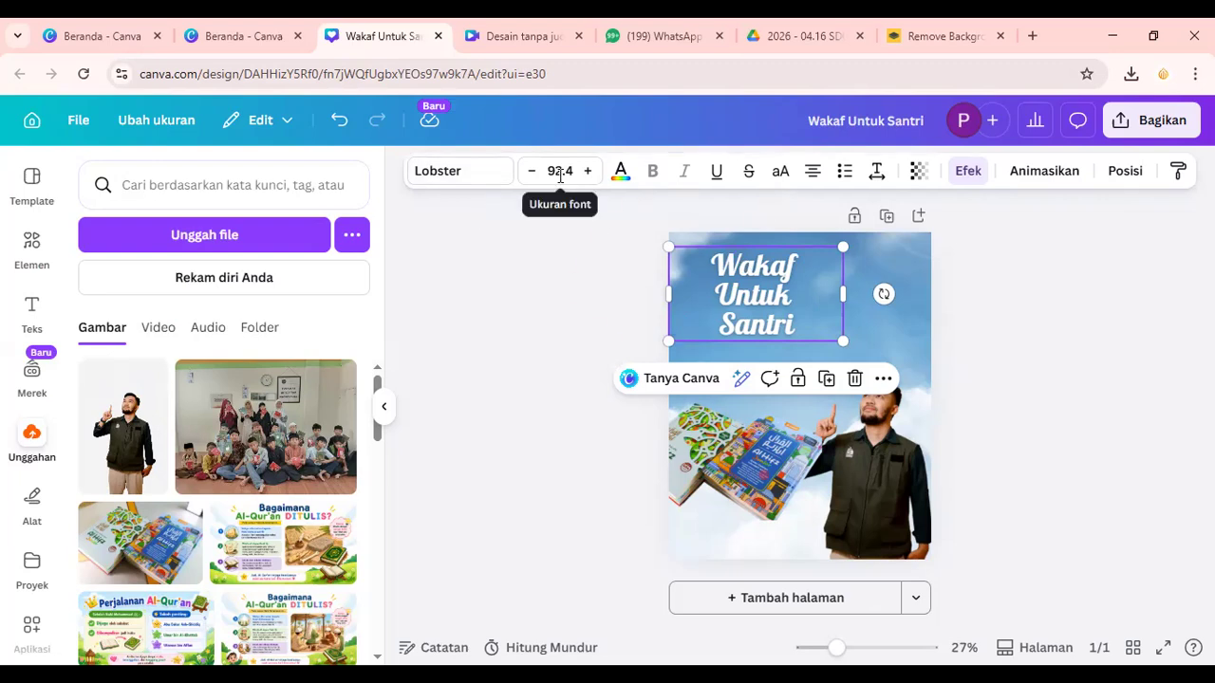
{"action": "left_click", "coordinate": [494, 180]}
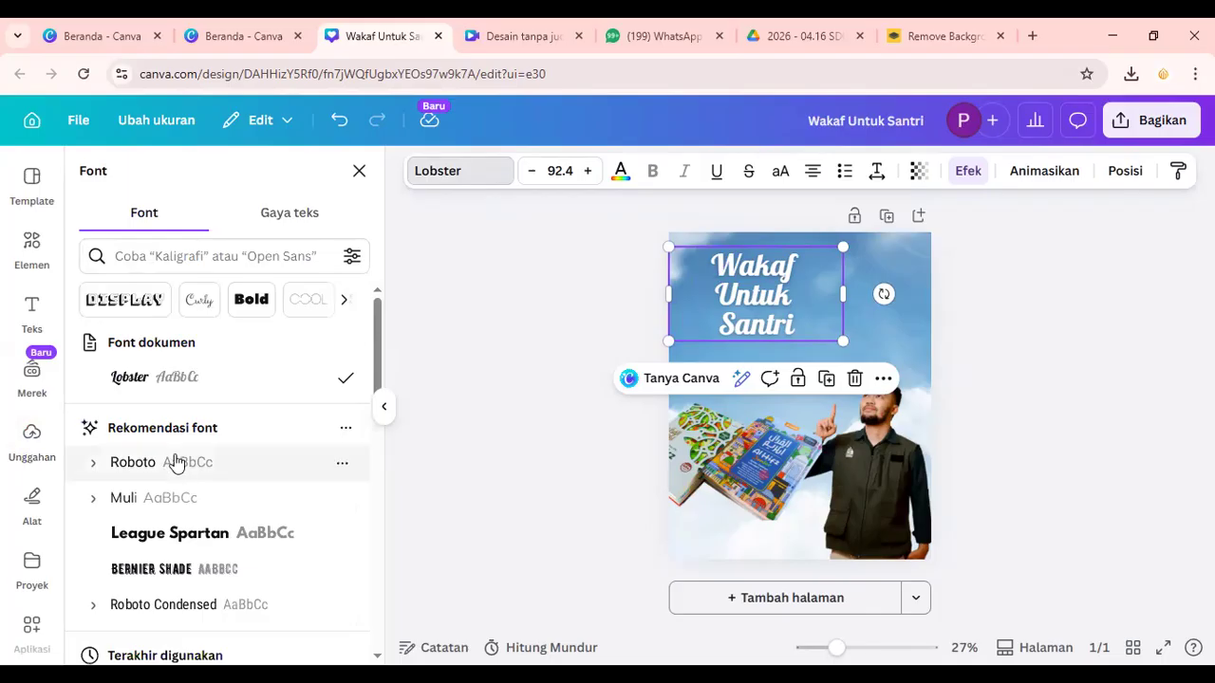
{"action": "scroll", "coordinate": [169, 505], "scroll_direction": "down", "scroll_amount": 1}
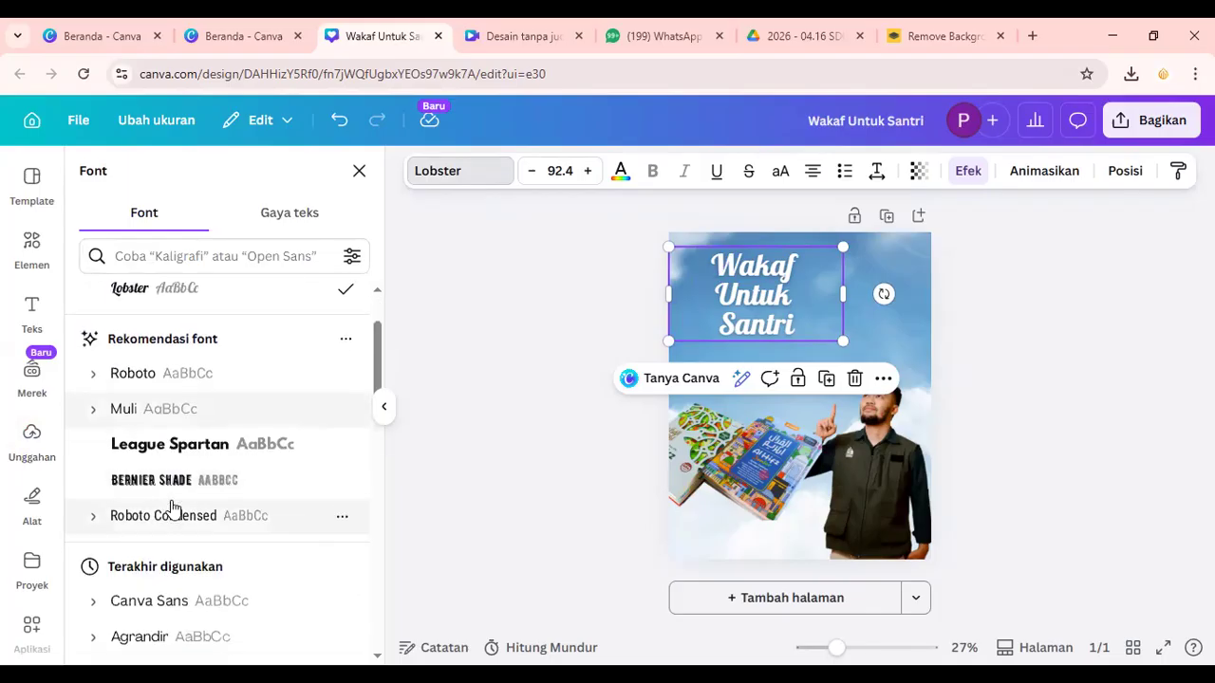
{"action": "left_click", "coordinate": [183, 452]}
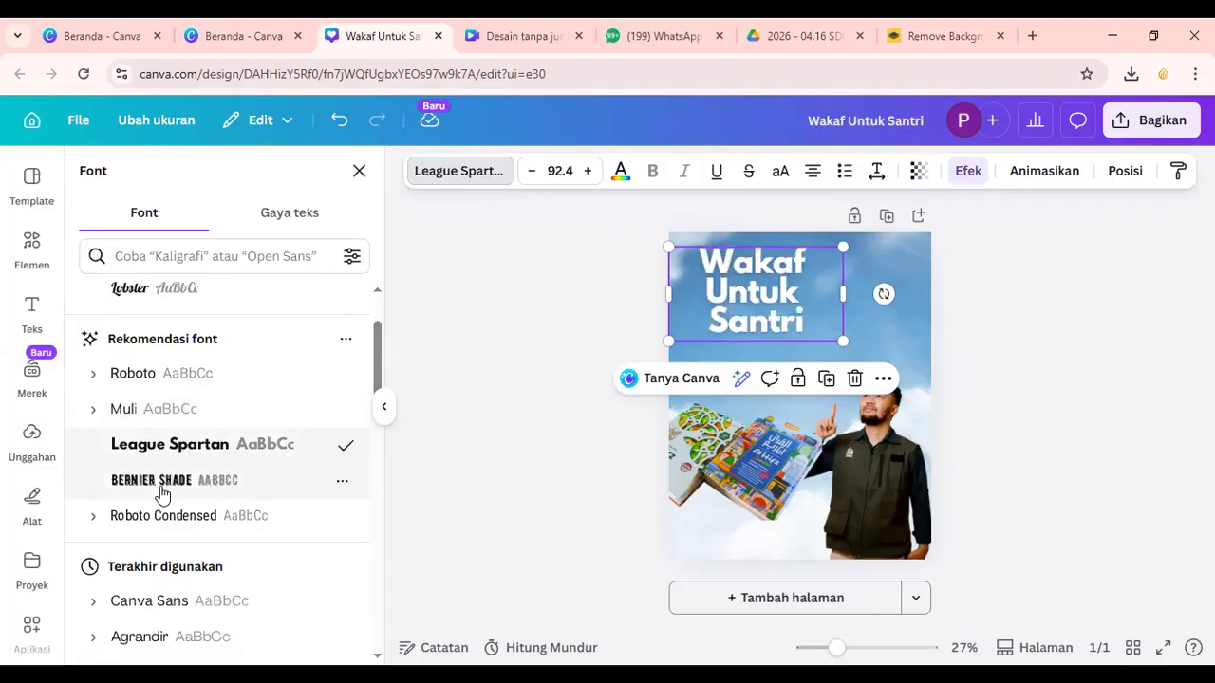
{"action": "left_click", "coordinate": [158, 490]}
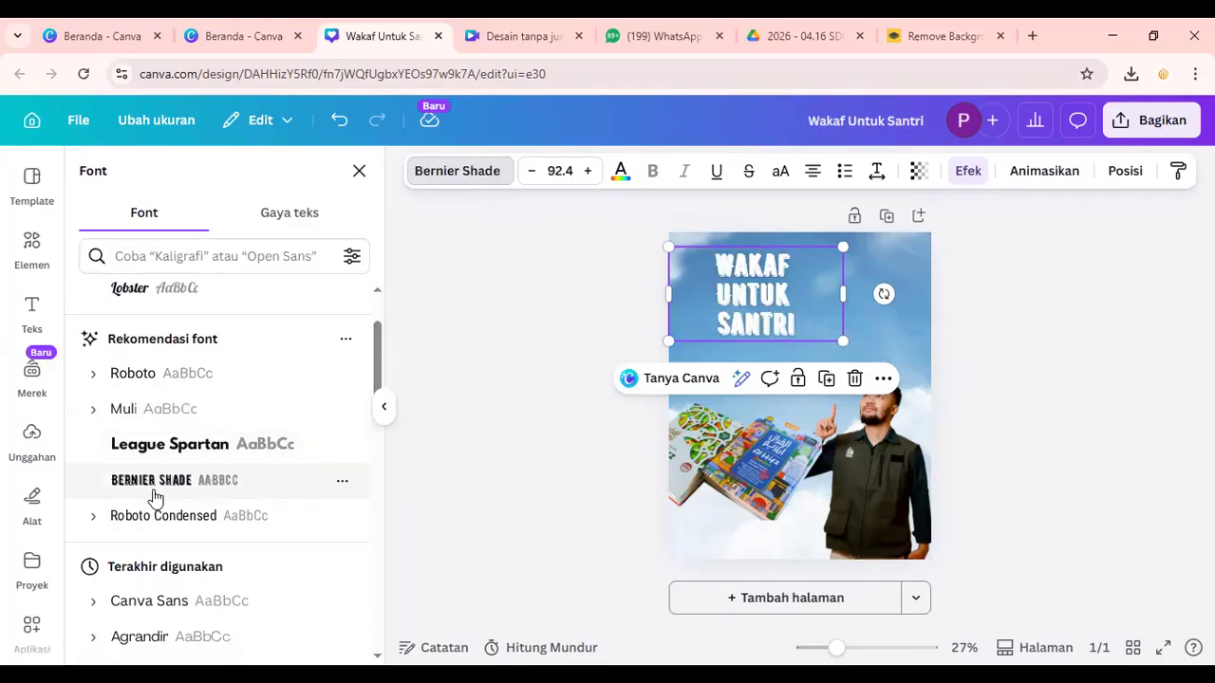
{"action": "left_click", "coordinate": [151, 448]}
{"action": "scroll", "coordinate": [181, 506], "scroll_direction": "down", "scroll_amount": 3}
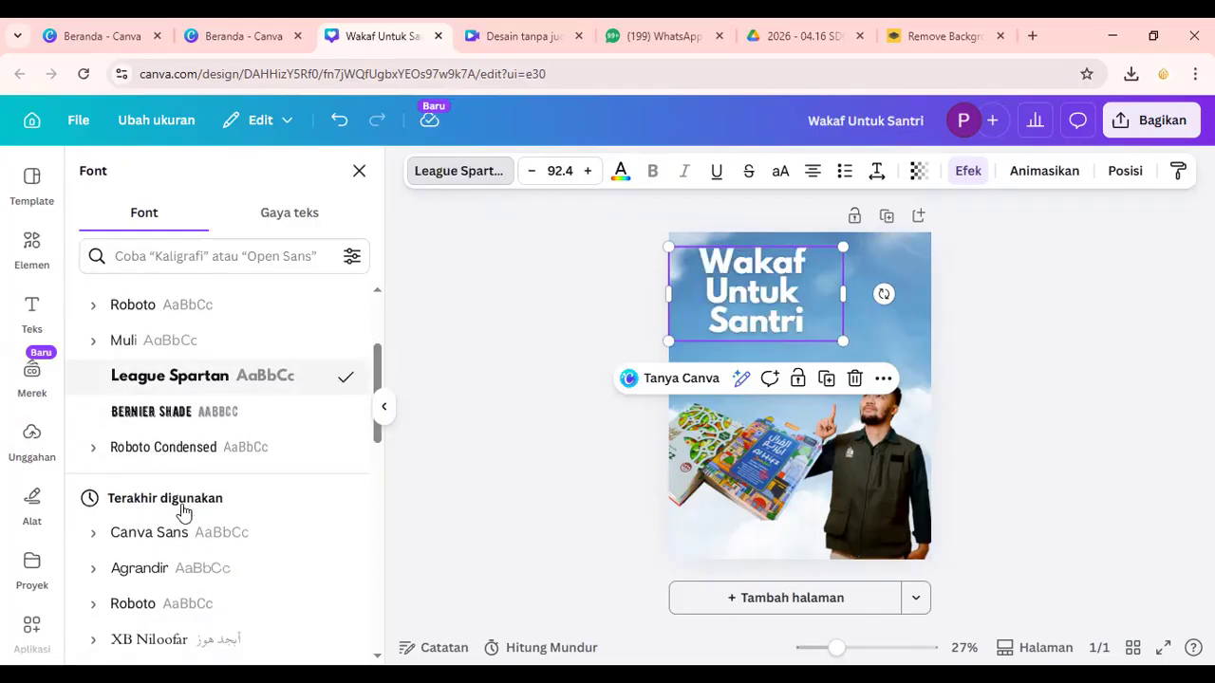
{"action": "left_click", "coordinate": [501, 374]}
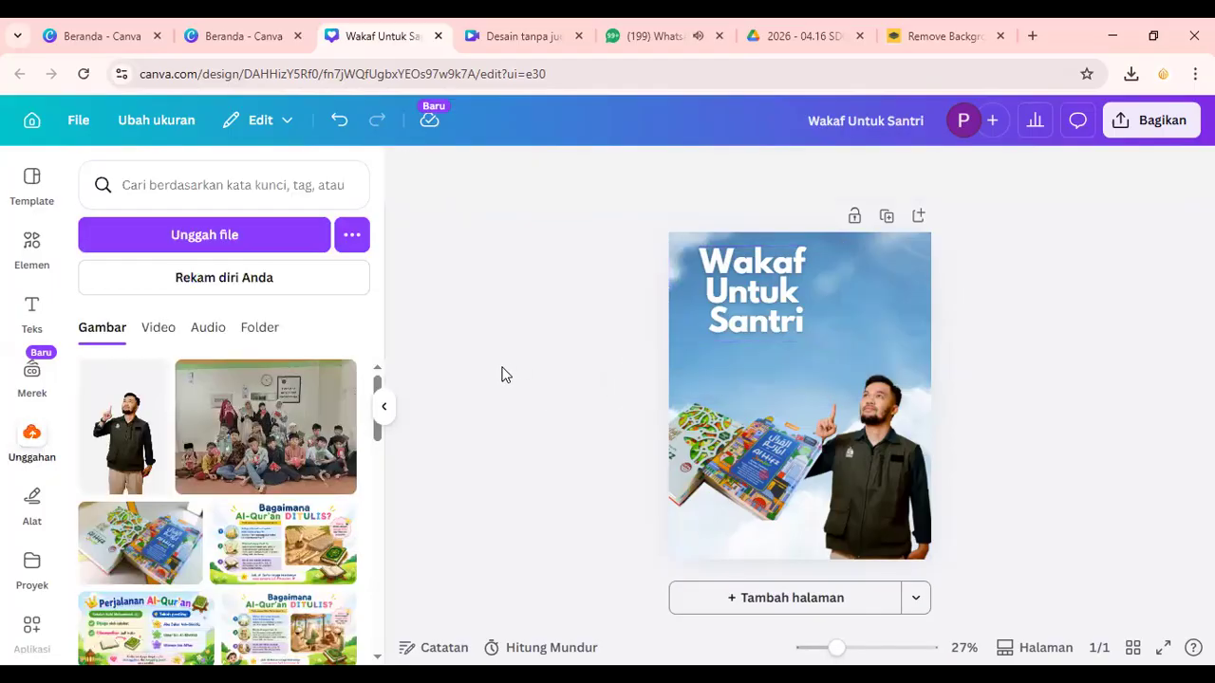
Step: Try red as the text colour of the whole "Wakaf Untuk Santri" heading
{"action": "left_click", "coordinate": [743, 320]}
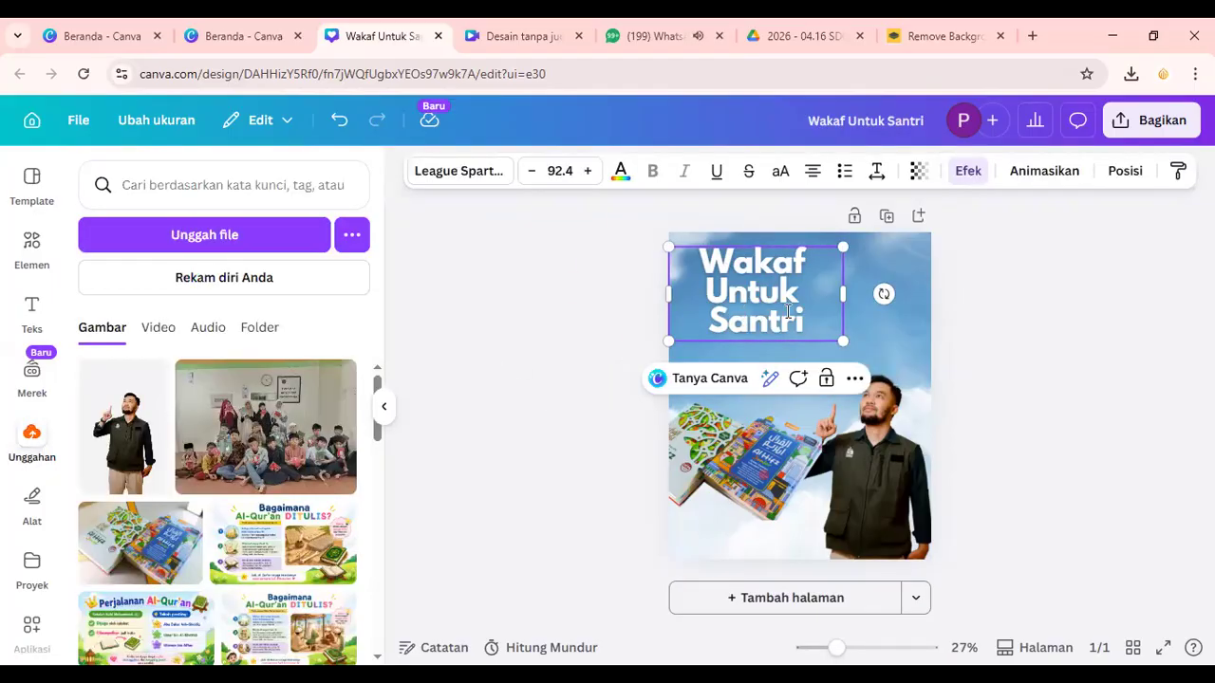
{"action": "left_click_drag", "start_coordinate": [807, 323], "coordinate": [700, 261]}
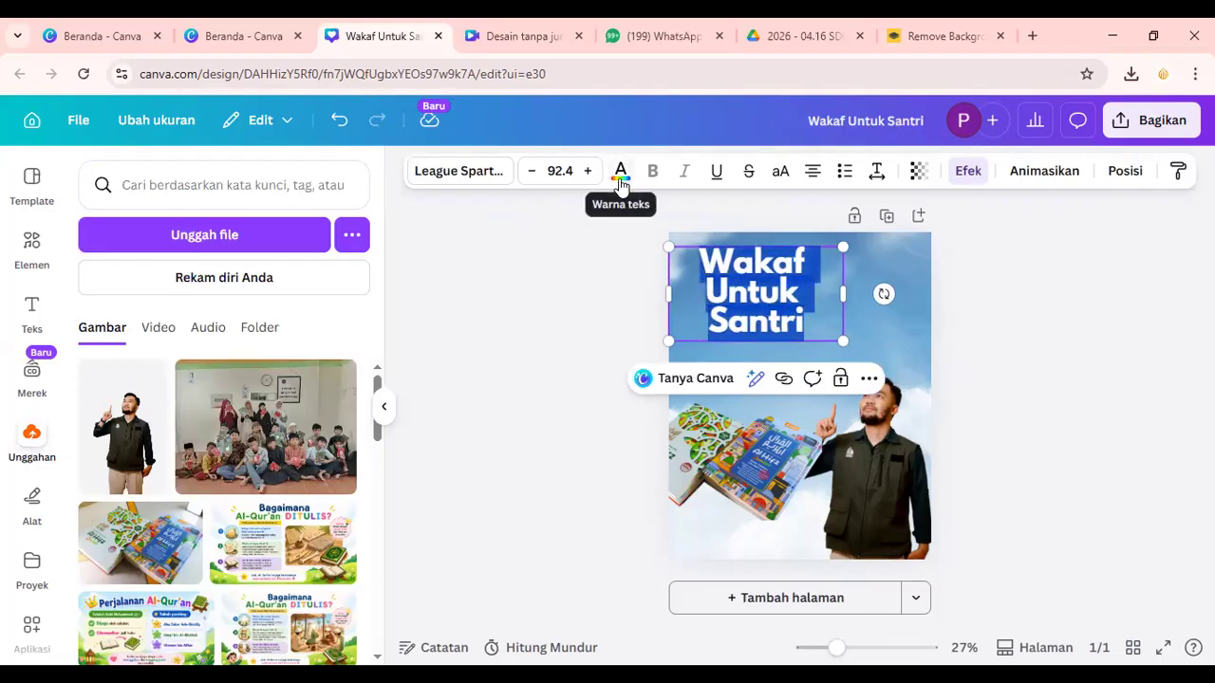
{"action": "left_click", "coordinate": [621, 174]}
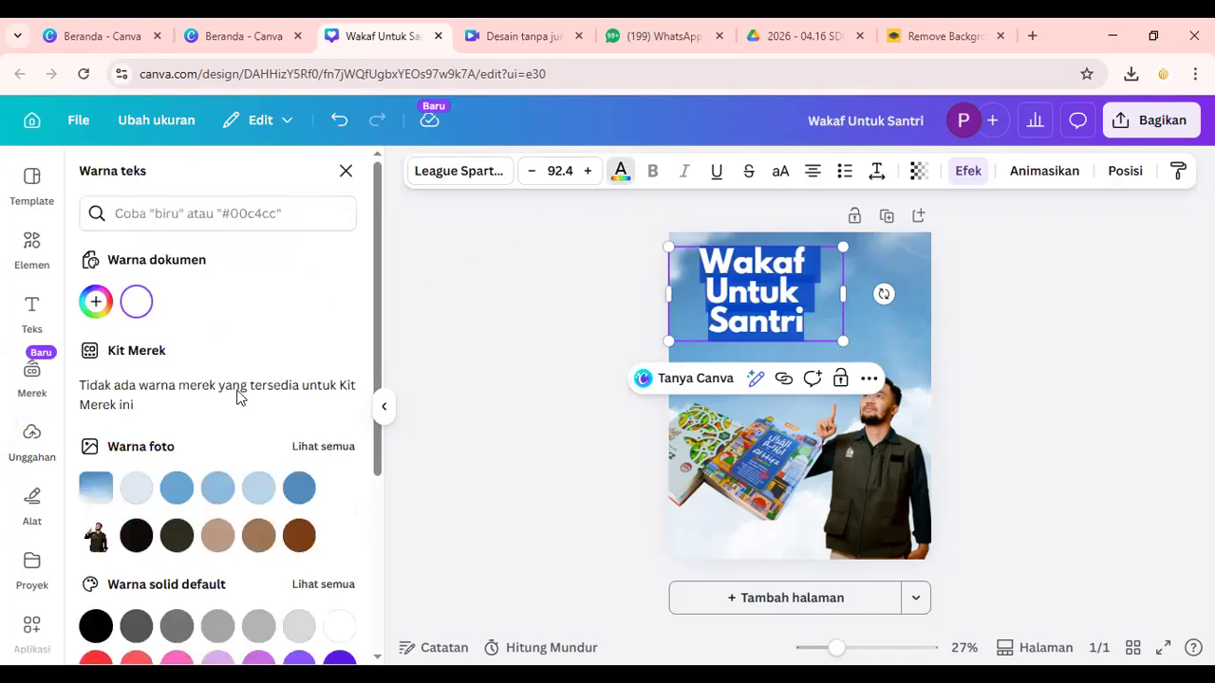
{"action": "scroll", "coordinate": [185, 555], "scroll_direction": "down", "scroll_amount": 2}
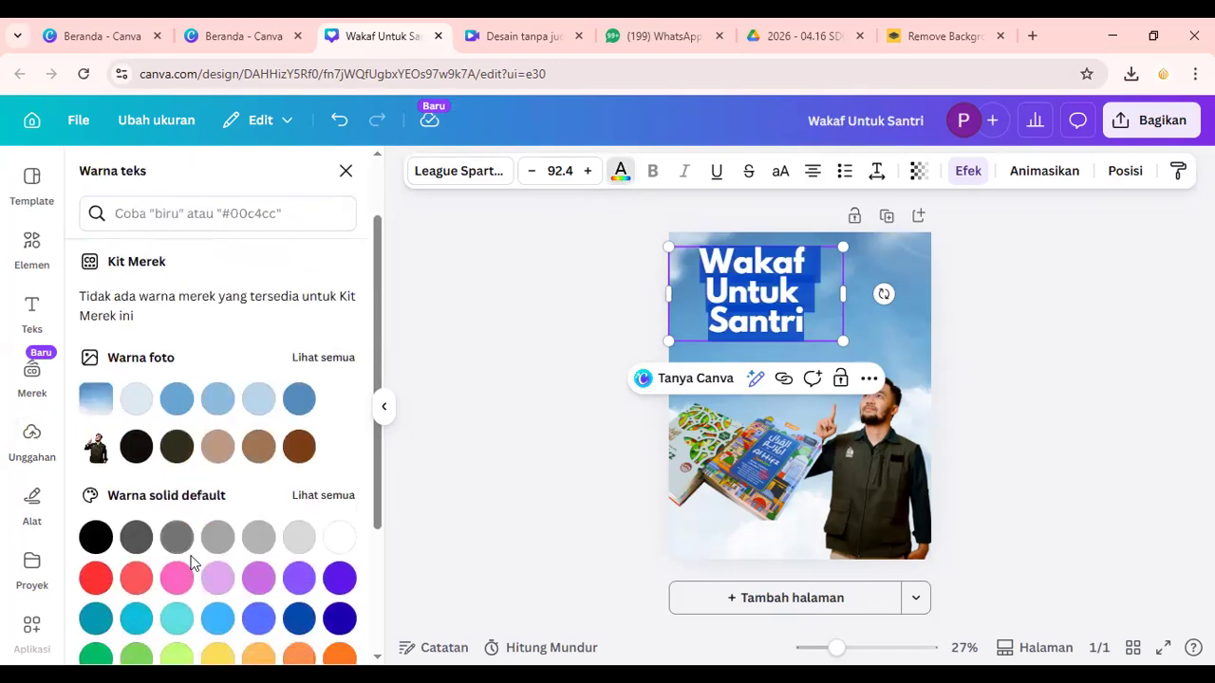
{"action": "left_click", "coordinate": [101, 579]}
{"action": "left_click", "coordinate": [503, 465]}
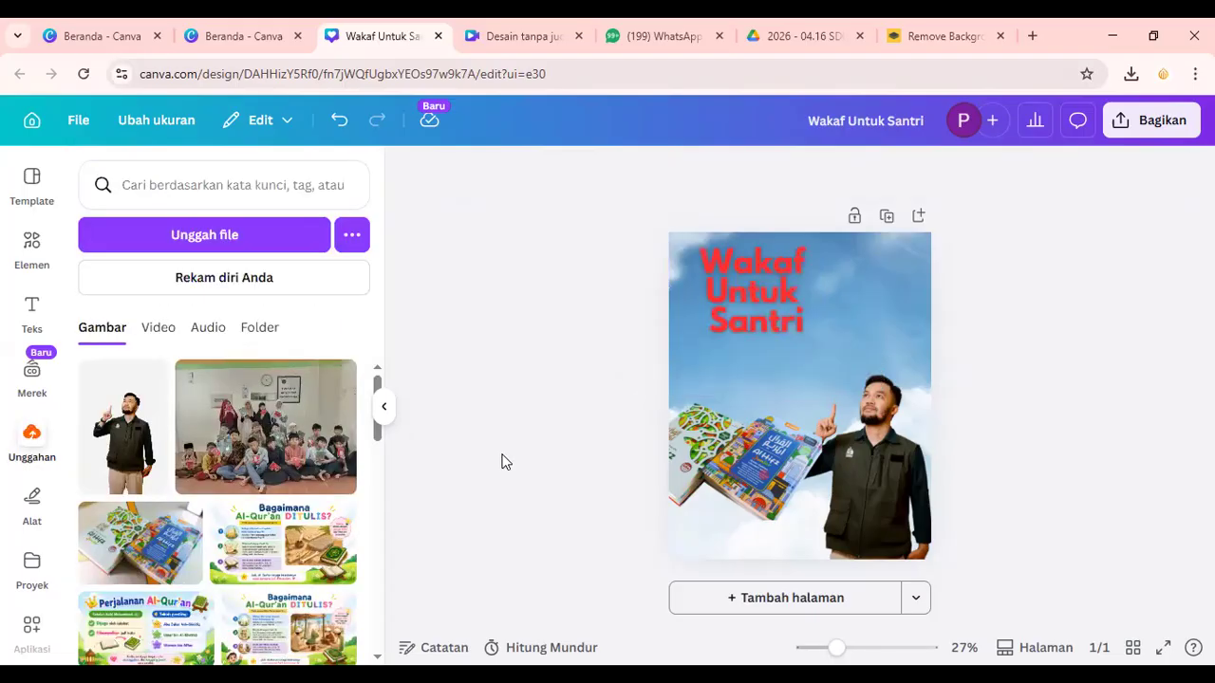
Step: Try the sky photo's pale blue and solid black on the "Wakaf Untuk Santri" heading, and set its colour to white
{"action": "left_click", "coordinate": [756, 294]}
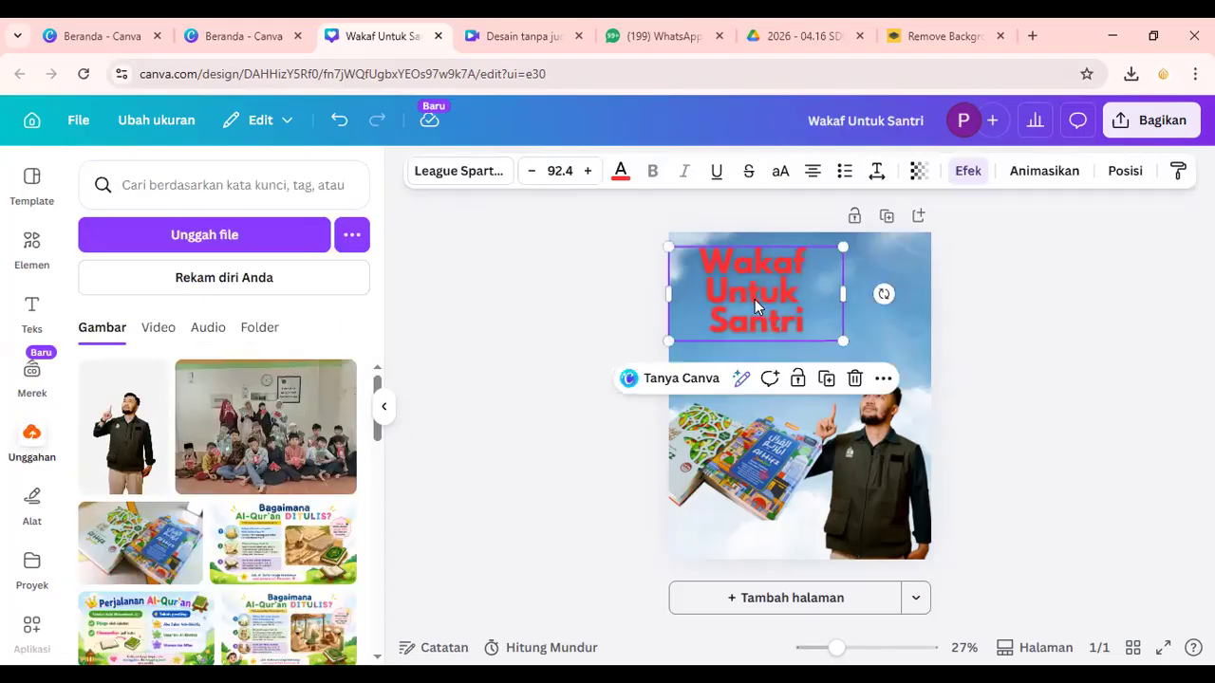
{"action": "left_click", "coordinate": [621, 170]}
{"action": "left_click", "coordinate": [133, 500]}
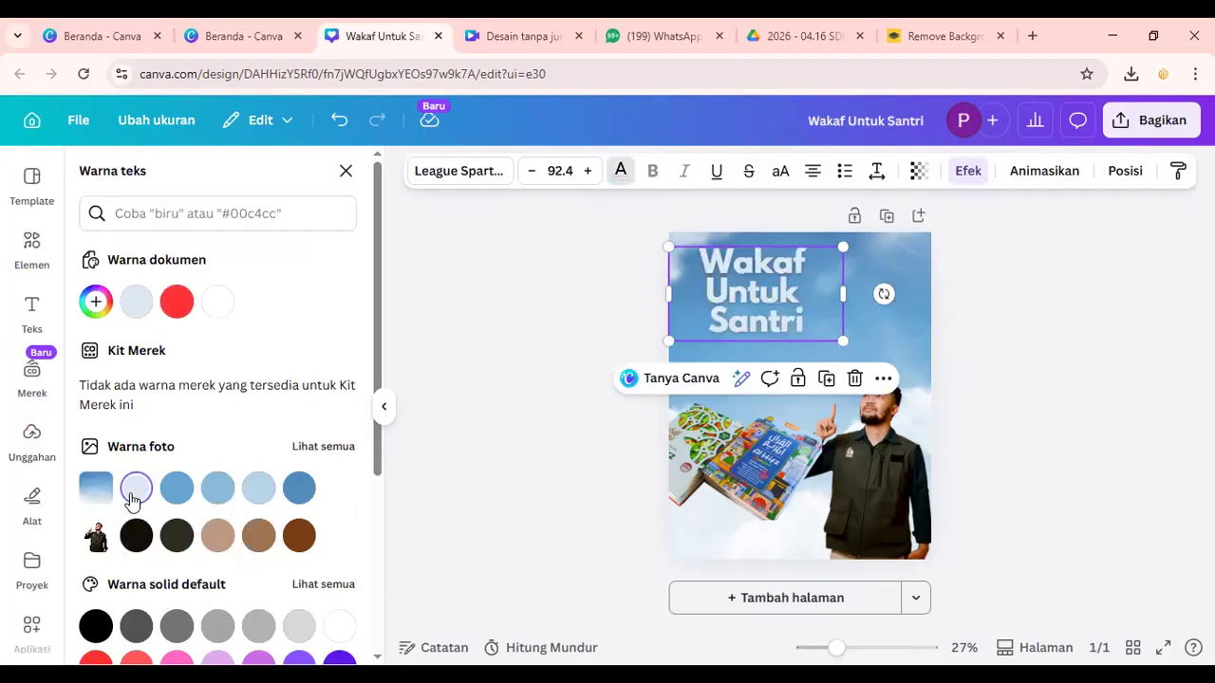
{"action": "scroll", "coordinate": [133, 500], "scroll_direction": "down", "scroll_amount": 3}
{"action": "left_click", "coordinate": [96, 448]}
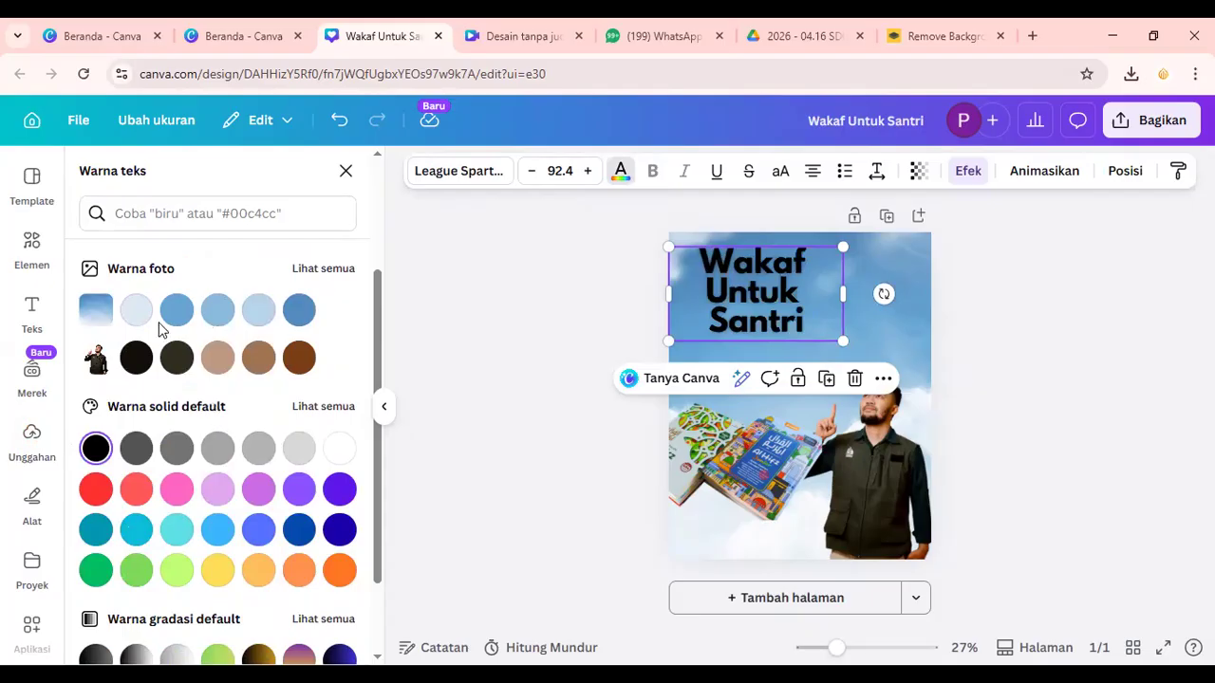
{"action": "left_click", "coordinate": [339, 449]}
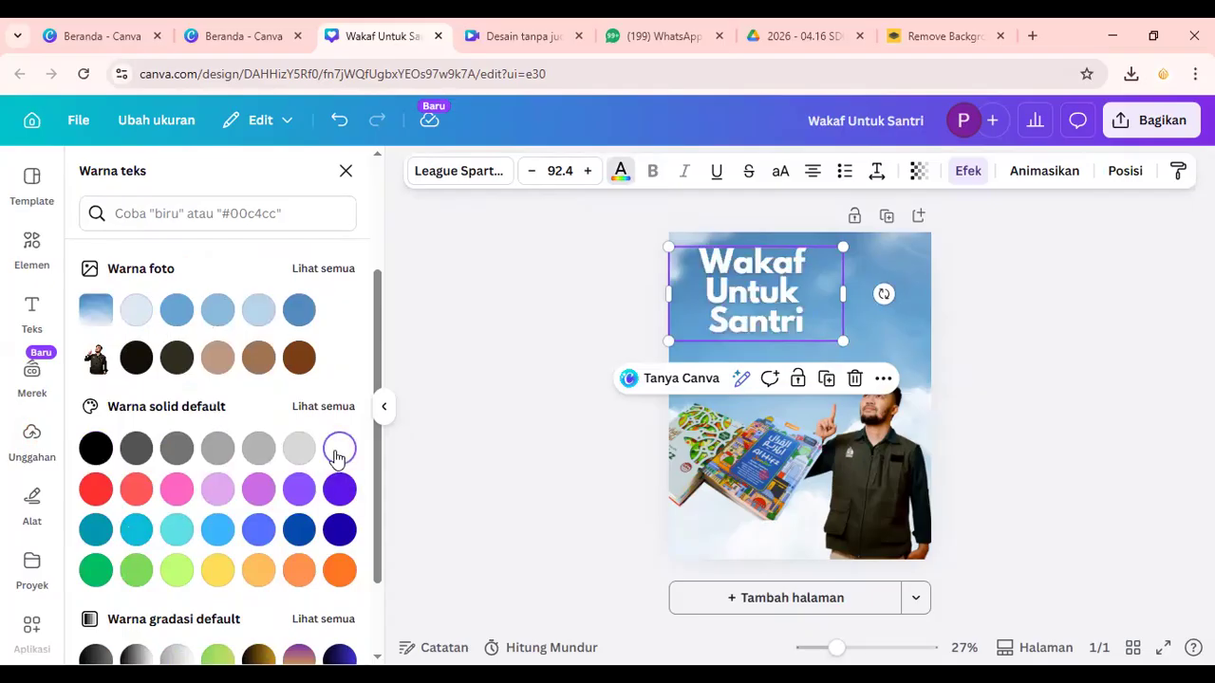
Step: Try black-to-white, grey, green and black-gold gradients on the heading, and return its text colour to solid white
{"action": "scroll", "coordinate": [227, 482], "scroll_direction": "down", "scroll_amount": 1}
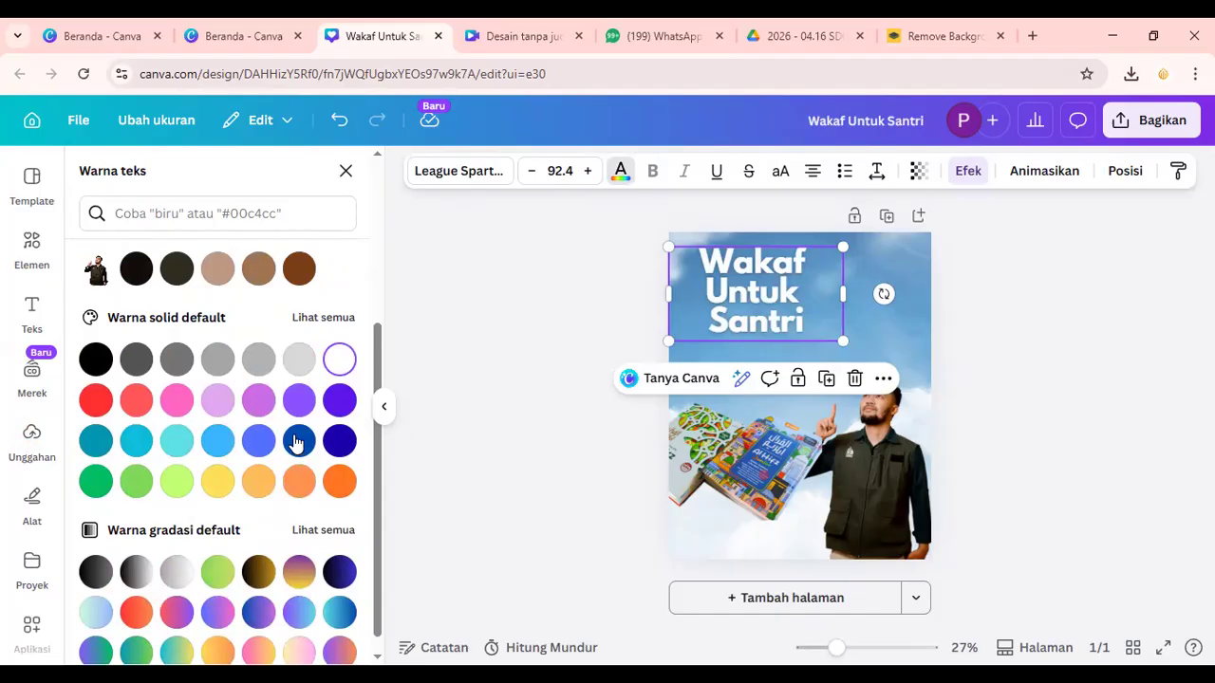
{"action": "scroll", "coordinate": [324, 386], "scroll_direction": "up", "scroll_amount": 1}
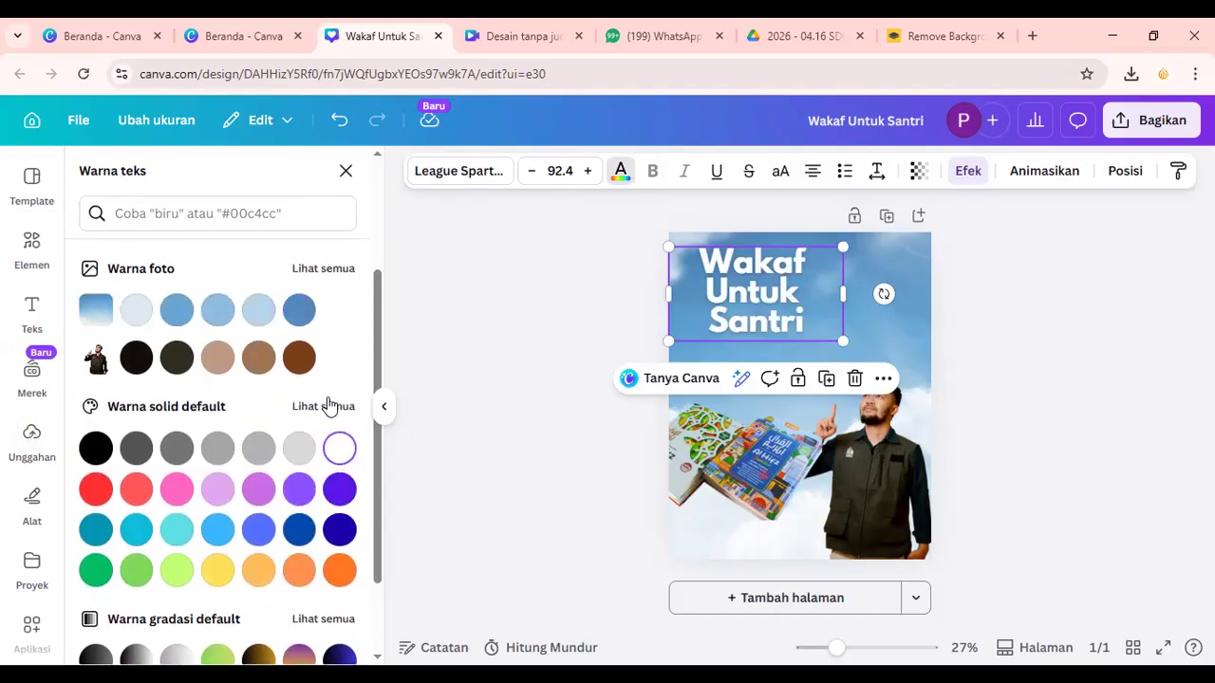
{"action": "scroll", "coordinate": [328, 406], "scroll_direction": "down", "scroll_amount": 2}
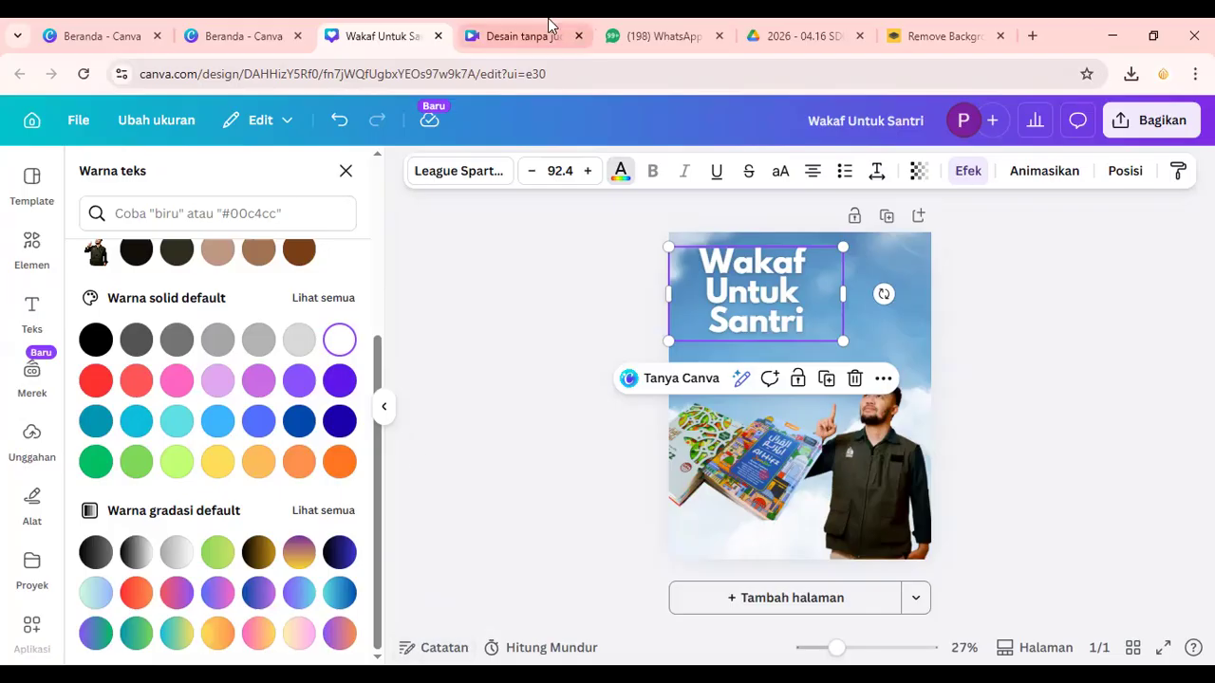
{"action": "left_click", "coordinate": [144, 555]}
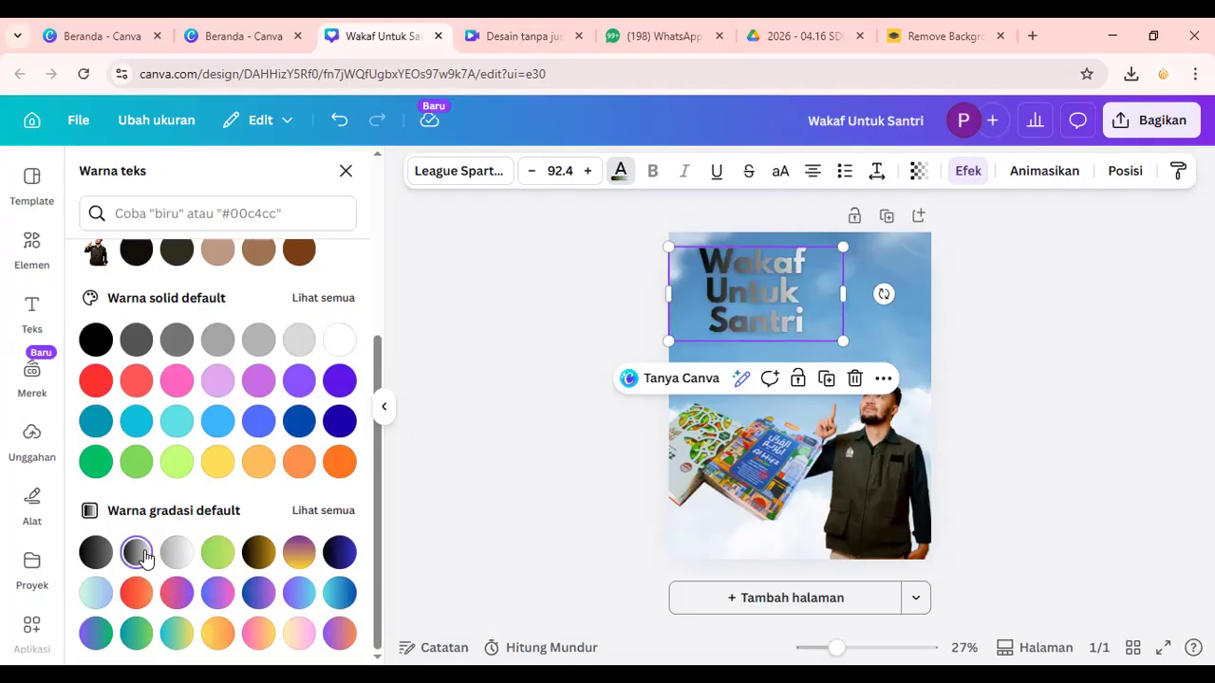
{"action": "left_click", "coordinate": [176, 553]}
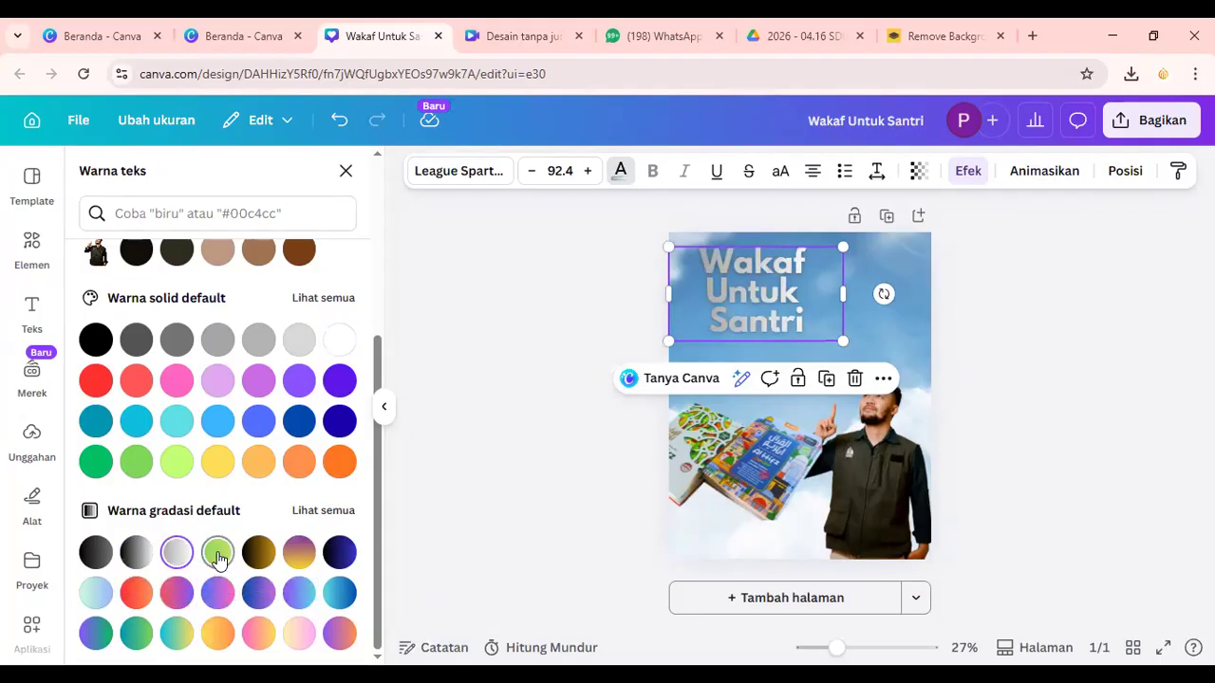
{"action": "left_click", "coordinate": [217, 558]}
{"action": "left_click", "coordinate": [262, 557]}
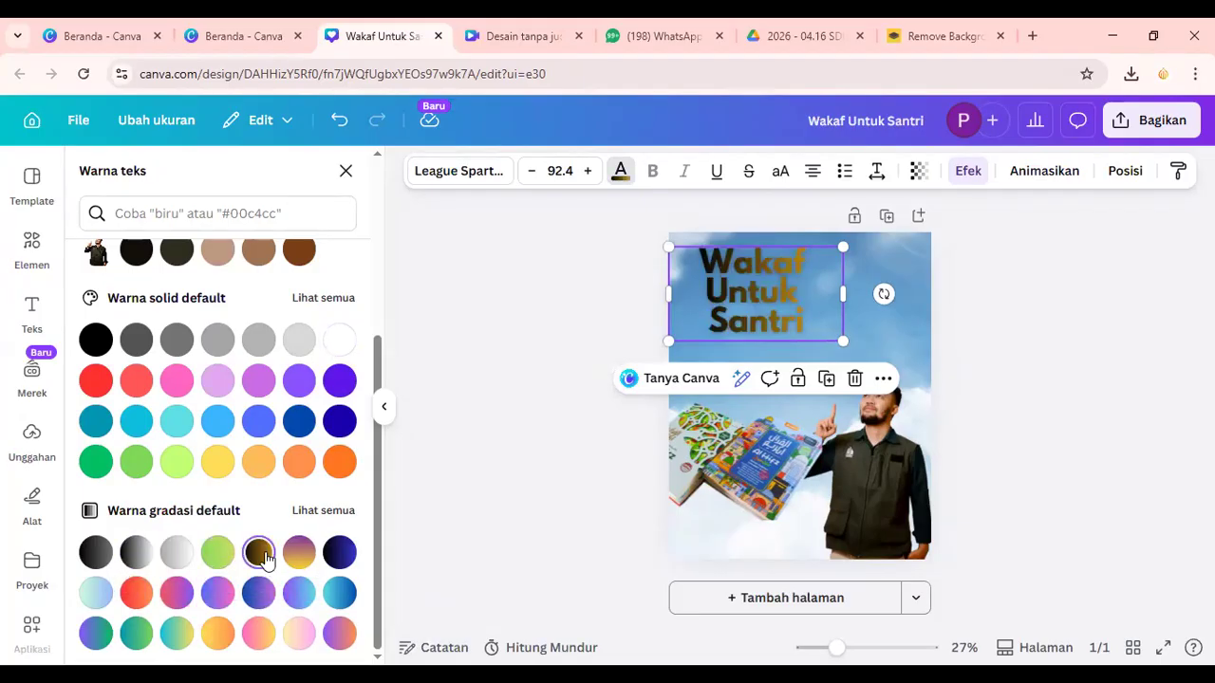
{"action": "left_click", "coordinate": [176, 560]}
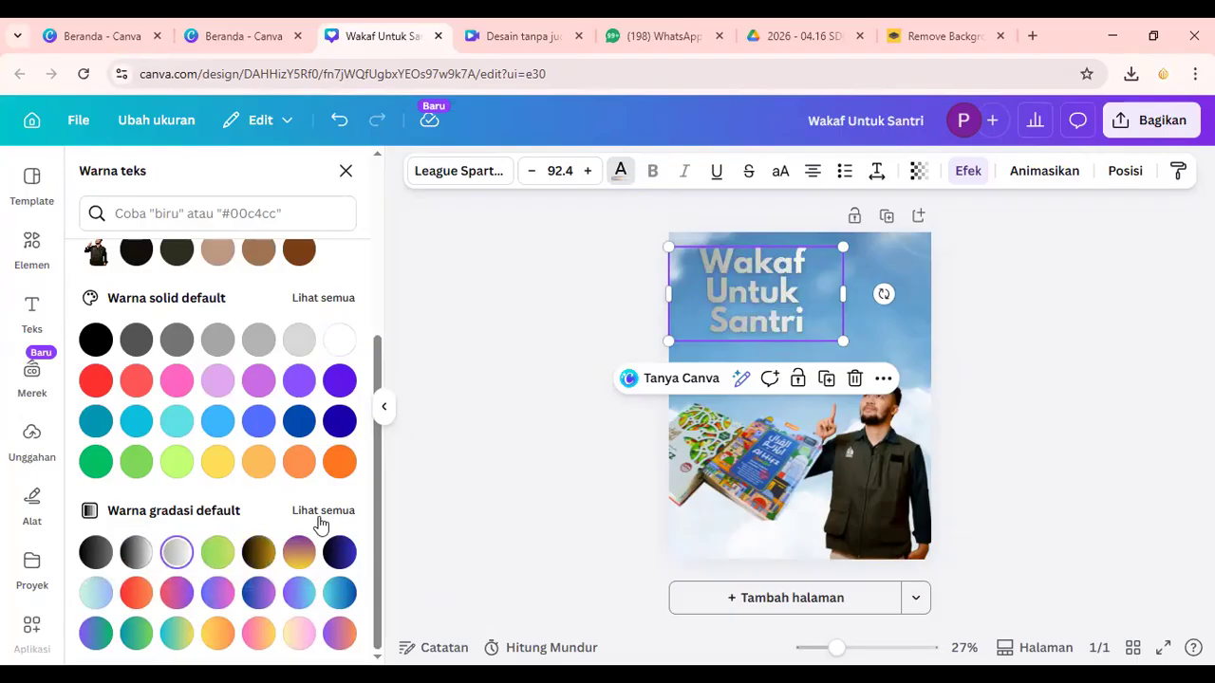
{"action": "scroll", "coordinate": [224, 468], "scroll_direction": "up", "scroll_amount": 1}
{"action": "left_click", "coordinate": [339, 428]}
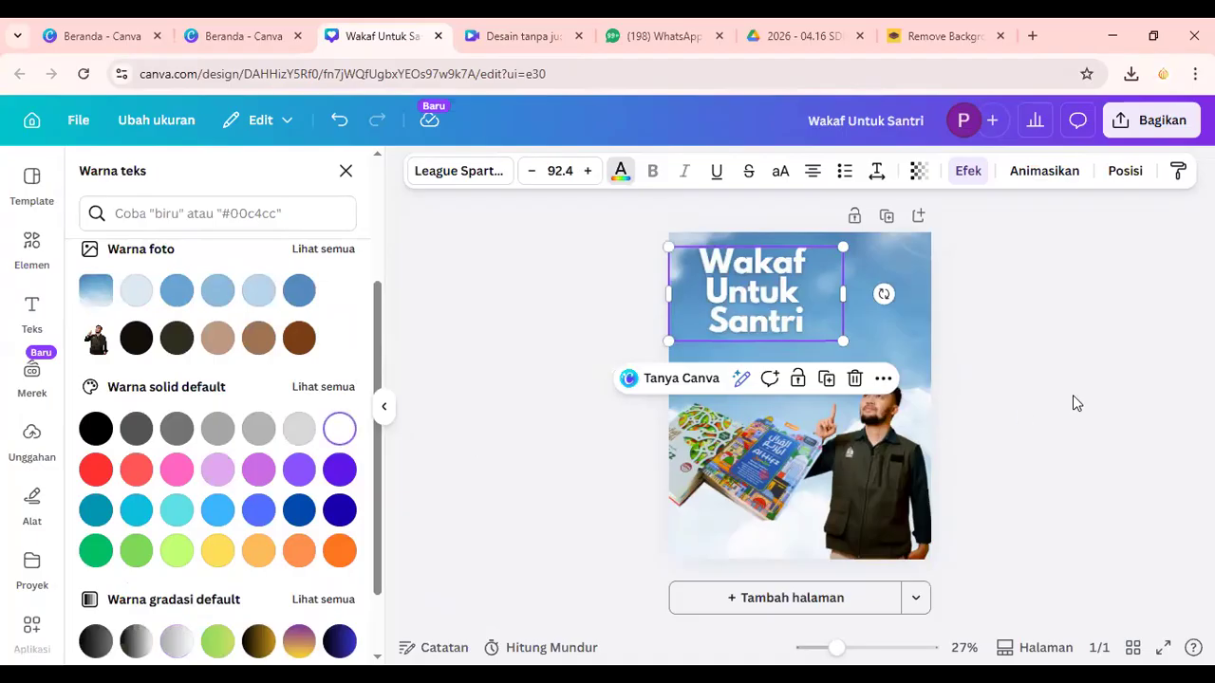
{"action": "left_click", "coordinate": [1081, 392]}
Step: Shrink the Quran books photo and place it just below the heading, and shift the heading toward the poster's horizontal centre
{"action": "left_click", "coordinate": [747, 446]}
{"action": "left_click_drag", "start_coordinate": [747, 446], "coordinate": [776, 375]}
{"action": "left_click_drag", "start_coordinate": [858, 448], "coordinate": [802, 414]}
{"action": "mouse_move", "coordinate": [771, 373]}
{"action": "left_mouse_down"}
{"action": "mouse_move", "coordinate": [780, 377]}
{"action": "mouse_move", "coordinate": [757, 381]}
{"action": "mouse_move", "coordinate": [759, 392]}
{"action": "left_mouse_up"}
{"action": "left_click", "coordinate": [1029, 390]}
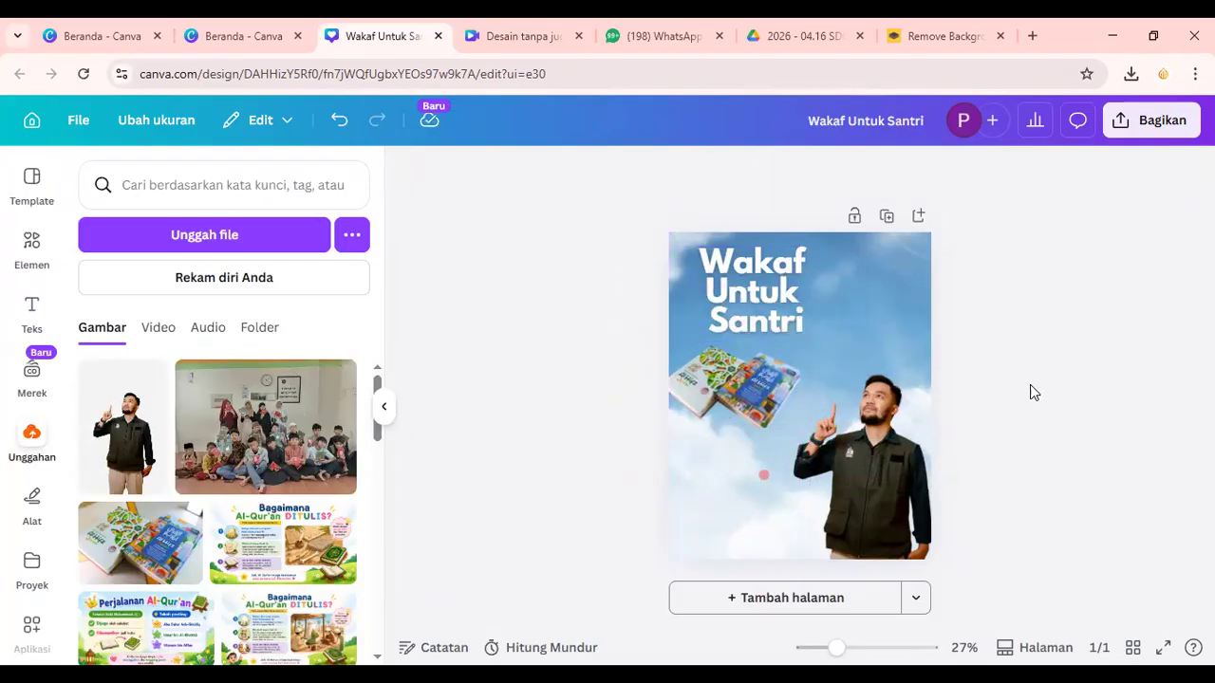
{"action": "left_click_drag", "start_coordinate": [795, 285], "coordinate": [827, 282]}
{"action": "left_click", "coordinate": [1035, 301]}
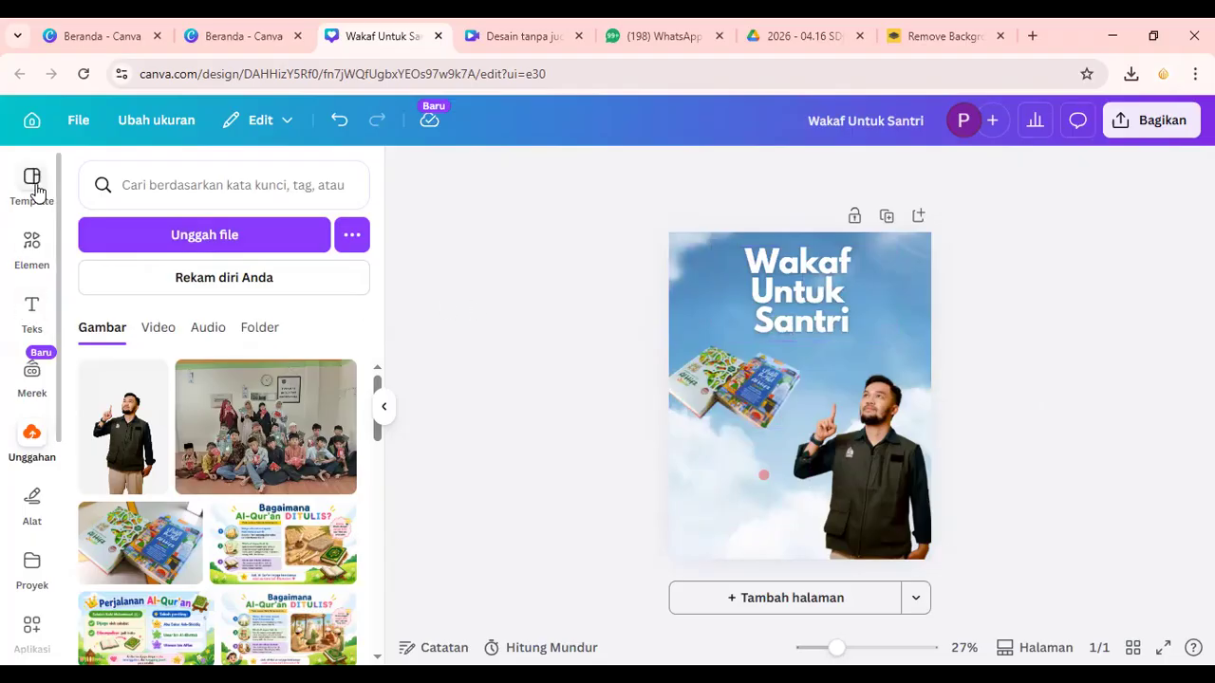
Step: Add a subheading text box reading "Satu Mushaf Seribu Kebaikan"
{"action": "left_click", "coordinate": [28, 309]}
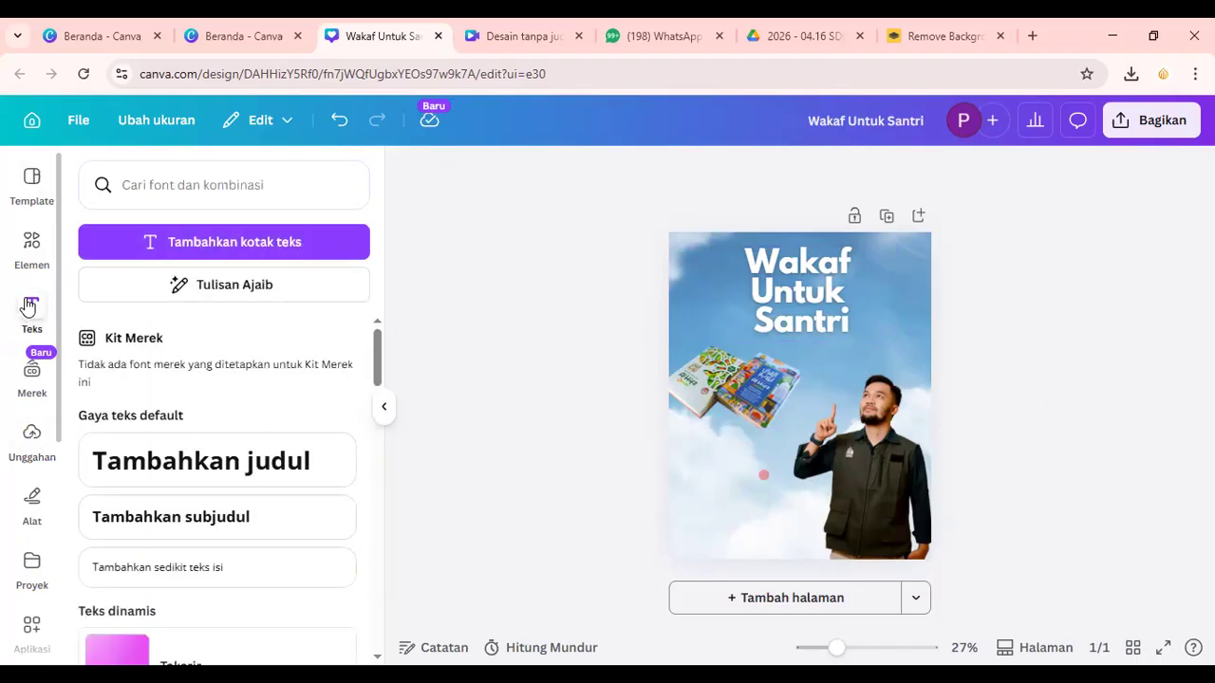
{"action": "left_click", "coordinate": [201, 428]}
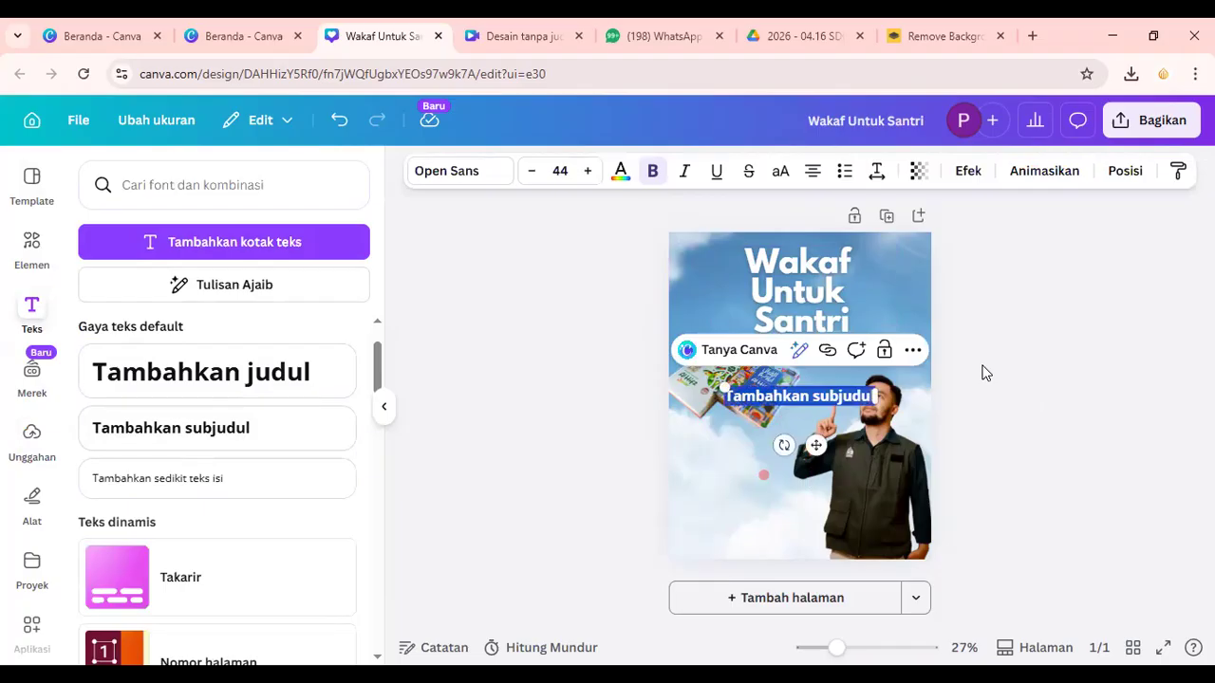
{"action": "type", "text": "Sat"}
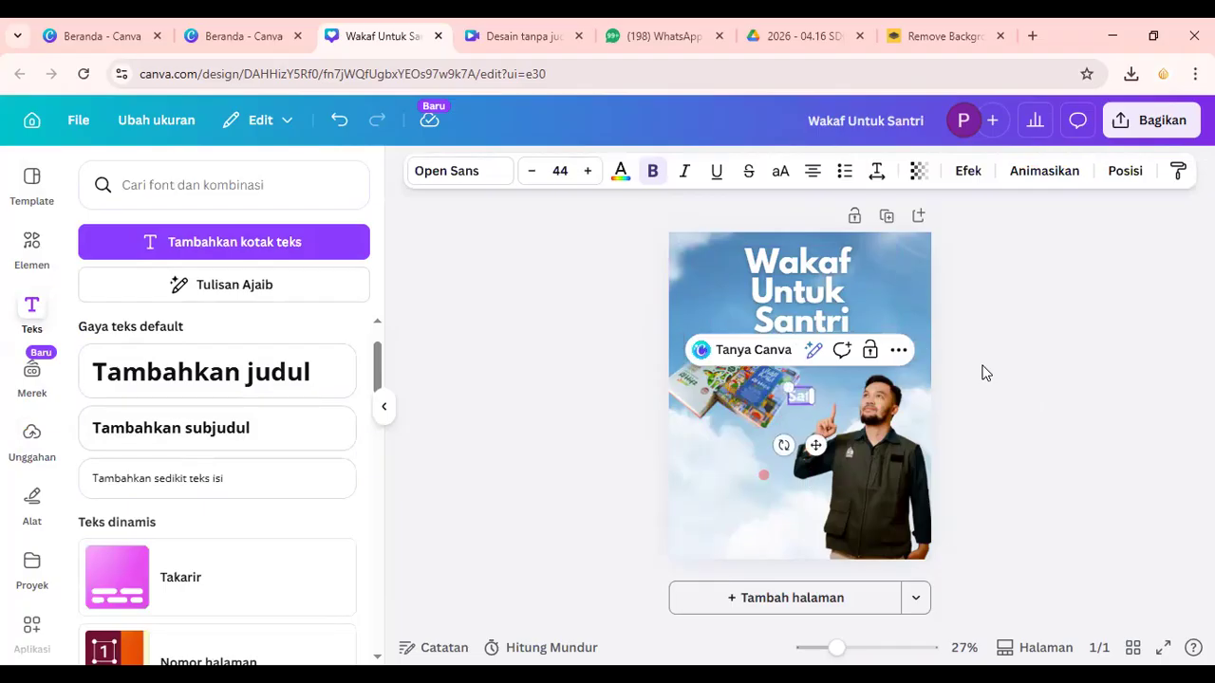
{"action": "type", "text": "u Mushaf Sei"}
{"action": "type", "text": "ibu Kebaikan"}
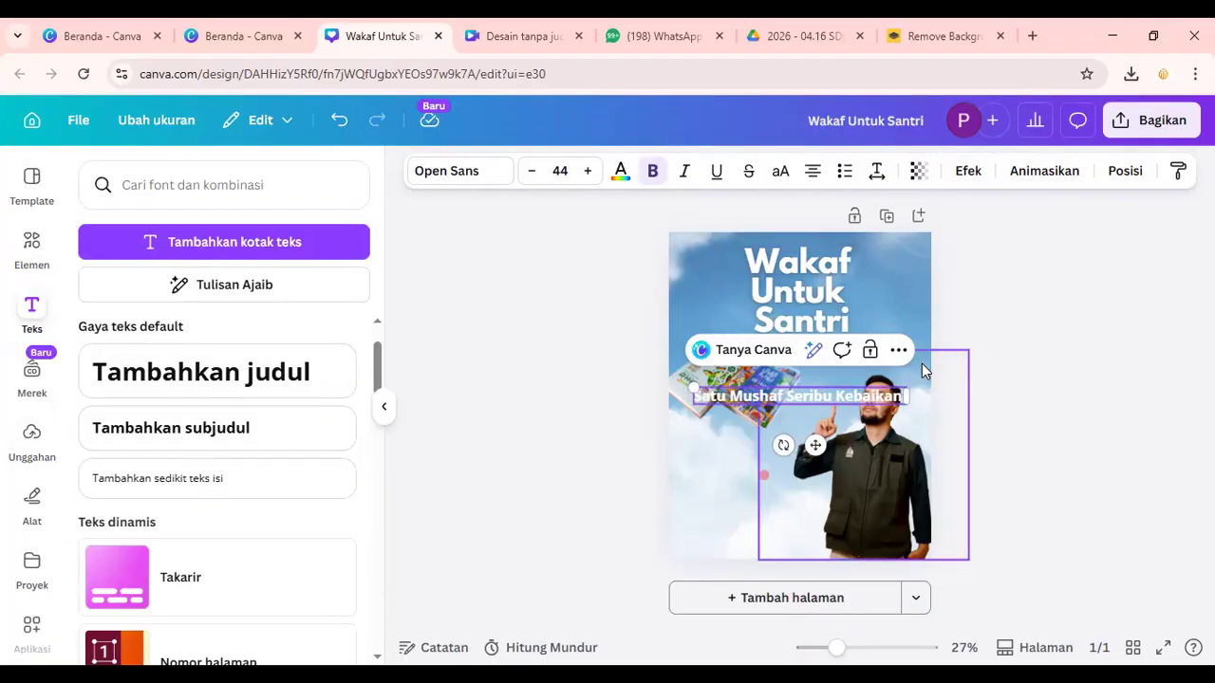
{"action": "left_click", "coordinate": [1038, 440]}
Step: Centre the heading at the poster's top with the subheading directly beneath it, and move the Quran books down beside the man
{"action": "left_click", "coordinate": [791, 324]}
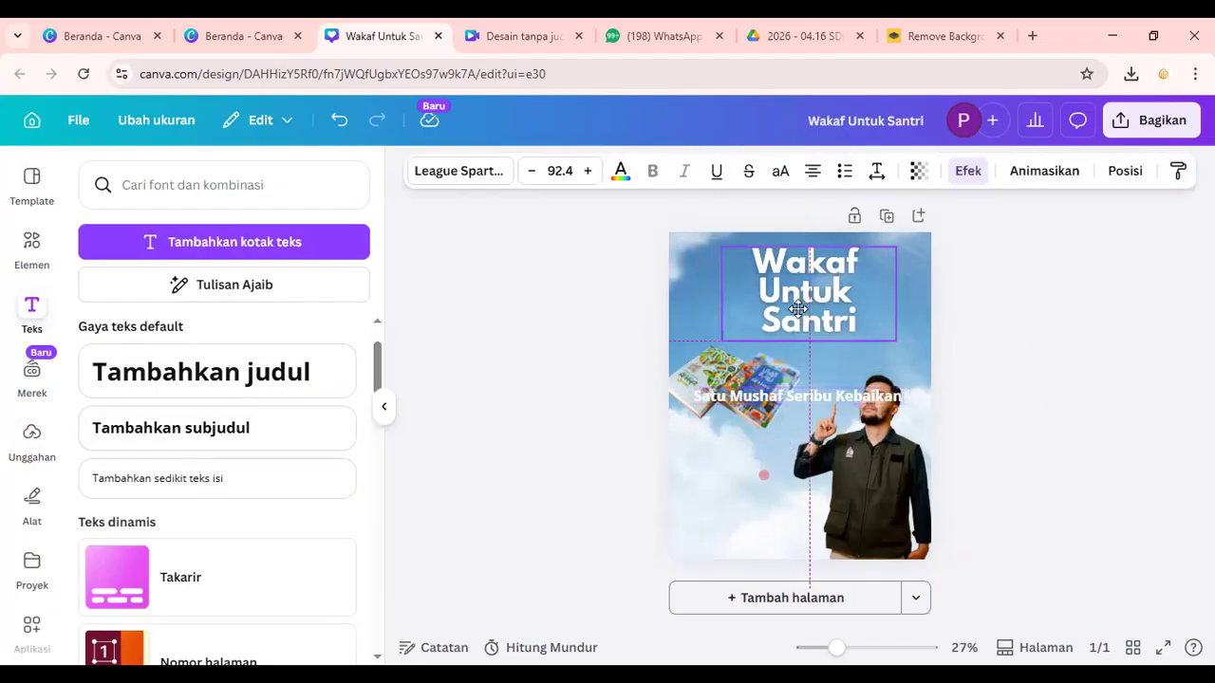
{"action": "left_click_drag", "start_coordinate": [792, 325], "coordinate": [800, 304]}
{"action": "left_click_drag", "start_coordinate": [698, 414], "coordinate": [697, 481]}
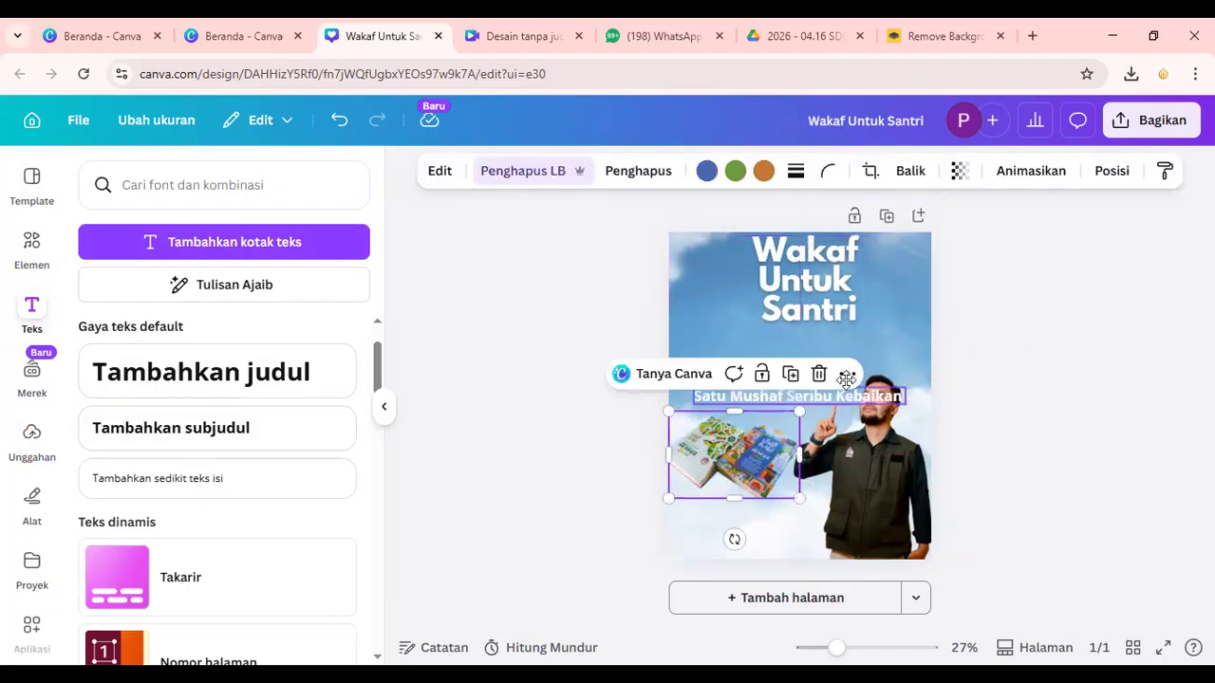
{"action": "left_click_drag", "start_coordinate": [845, 396], "coordinate": [846, 346]}
{"action": "left_click", "coordinate": [962, 367]}
{"action": "left_click_drag", "start_coordinate": [835, 294], "coordinate": [802, 295]}
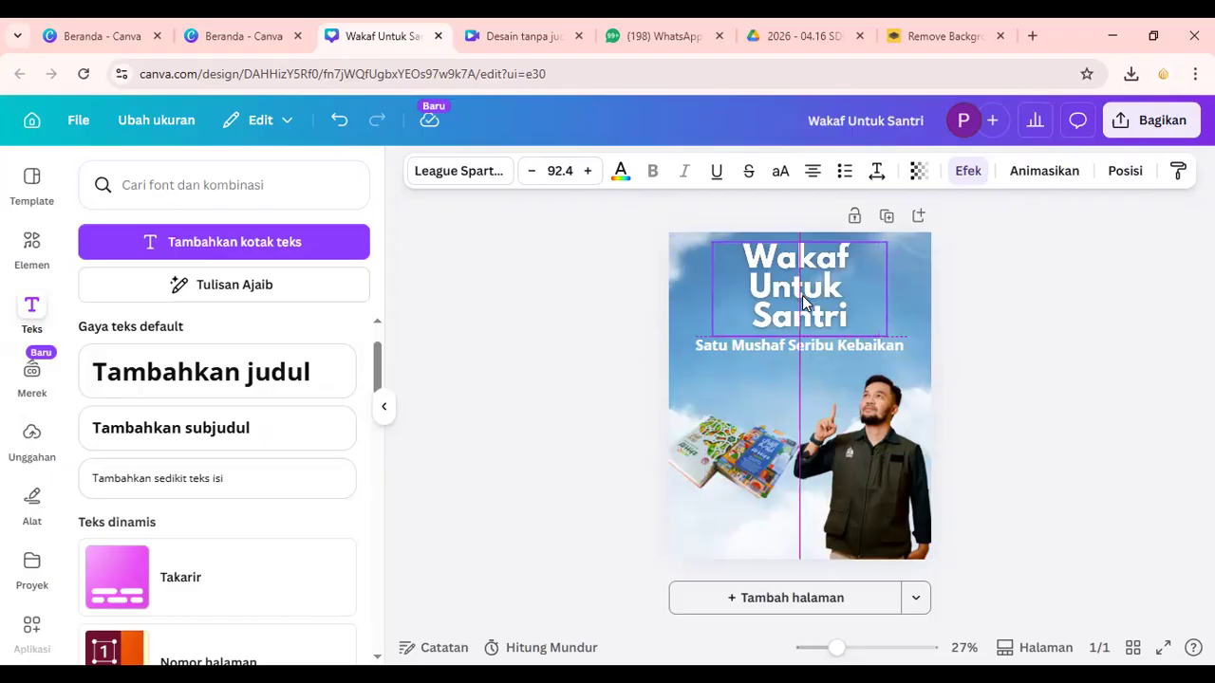
Step: Make the "Satu Mushaf Seribu Kebaikan" subheading italic and colour it with the black from the man's photo colours
{"action": "double_click", "coordinate": [832, 344]}
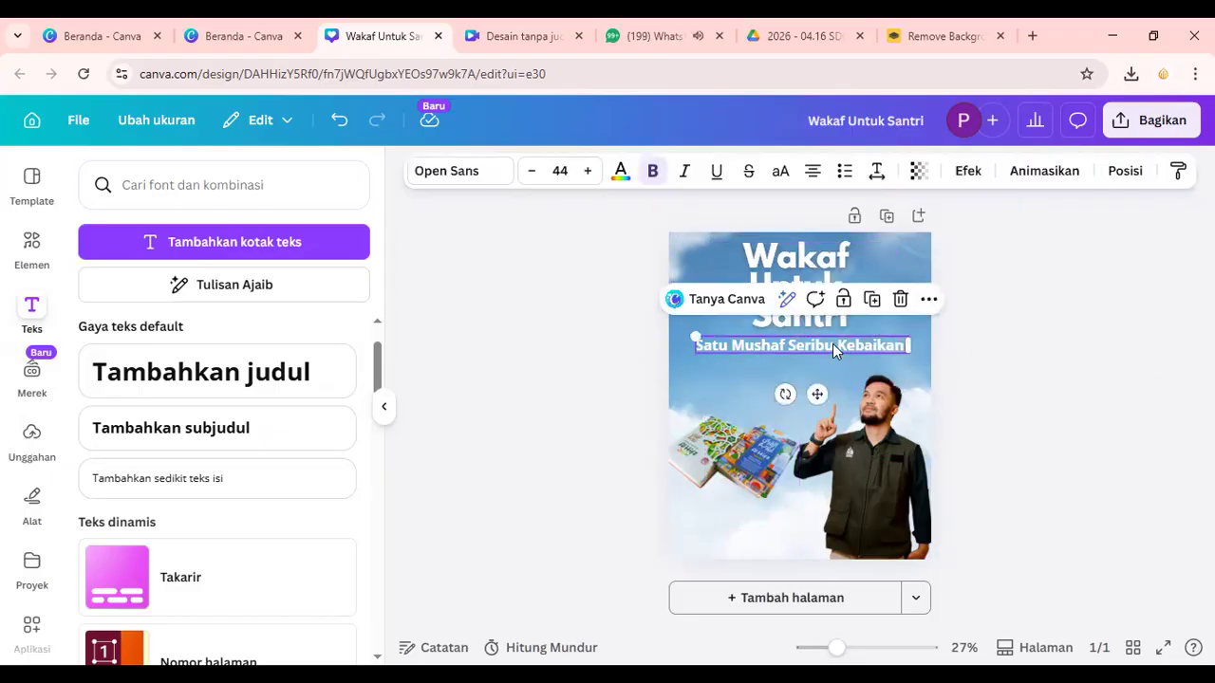
{"action": "left_click", "coordinate": [683, 172]}
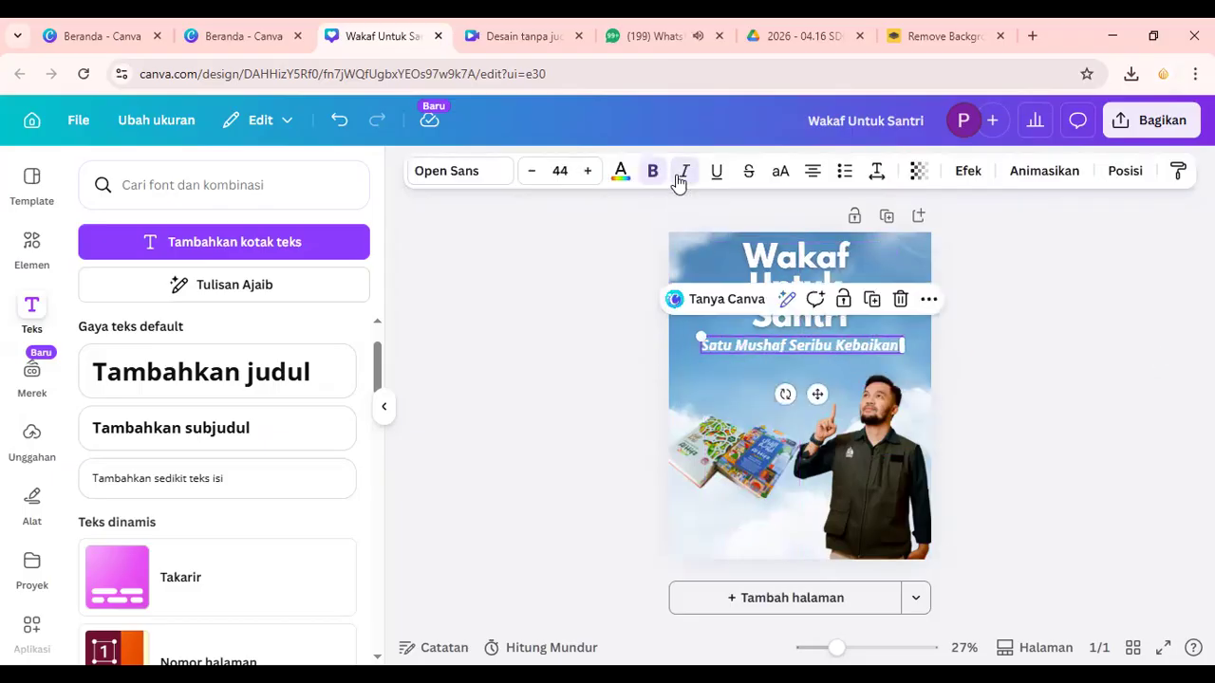
{"action": "left_click", "coordinate": [620, 172]}
{"action": "left_click", "coordinate": [138, 536]}
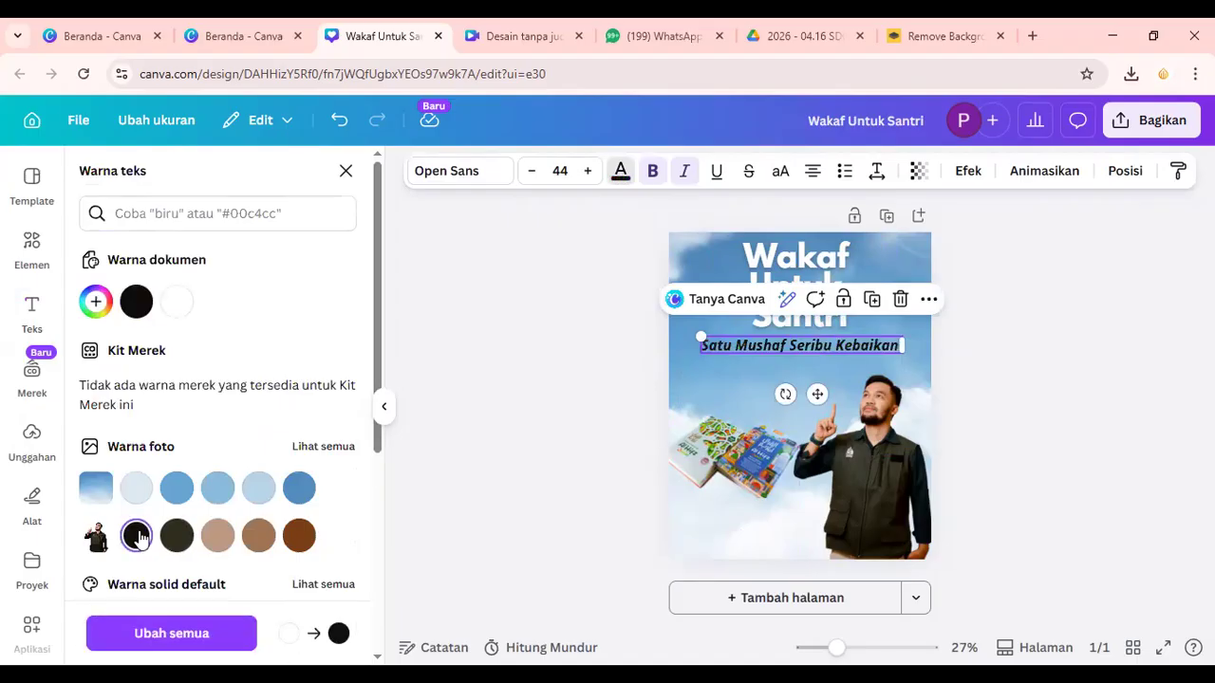
{"action": "key", "text": "Escape"}
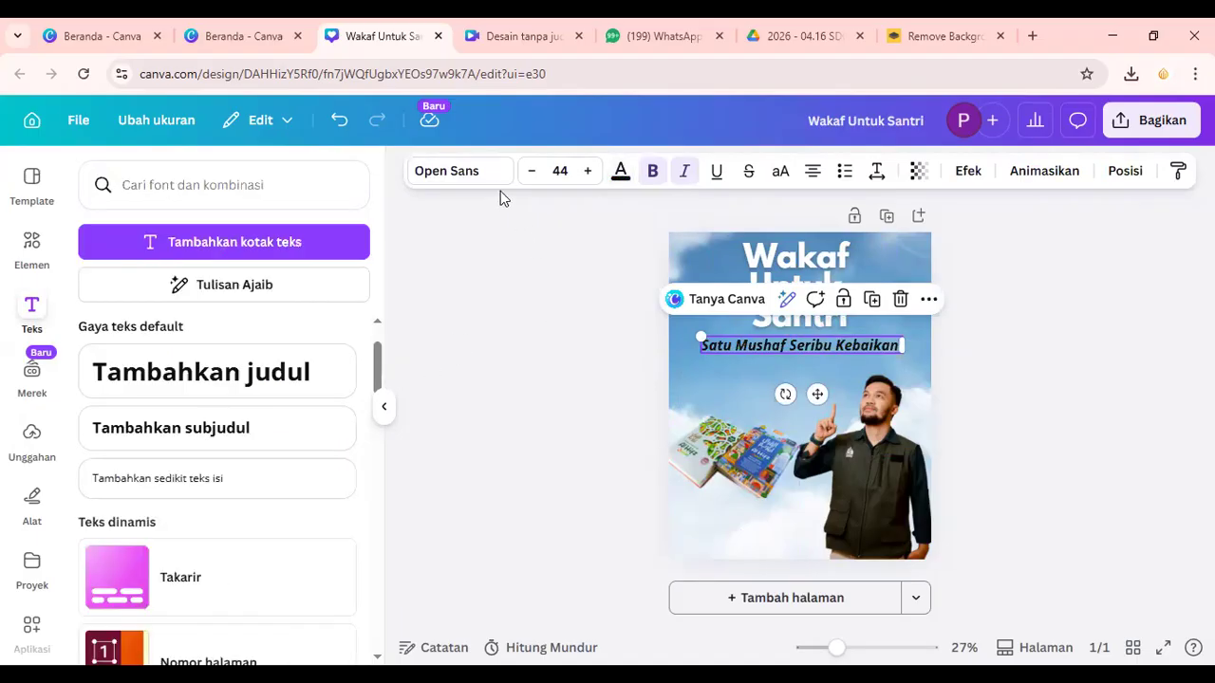
Step: Set the font of the "Satu Mushaf Seribu Kebaikan" subheading to Poppins
{"action": "left_click", "coordinate": [496, 173]}
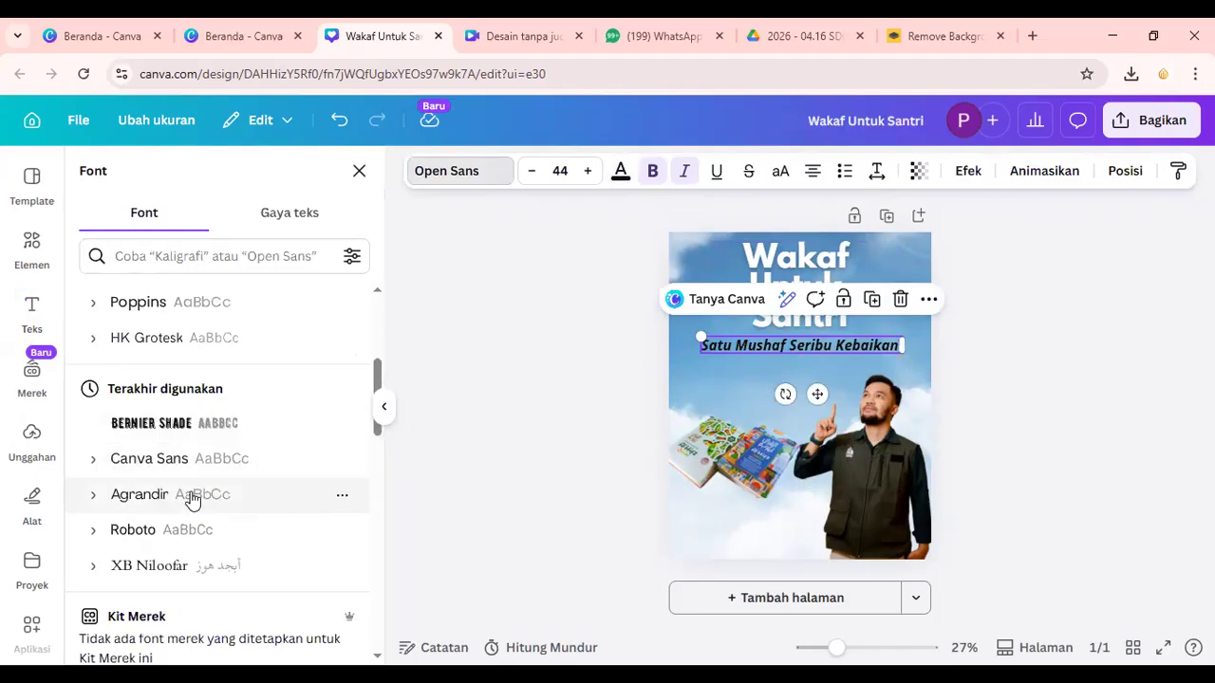
{"action": "left_click_drag", "start_coordinate": [377, 370], "coordinate": [385, 352]}
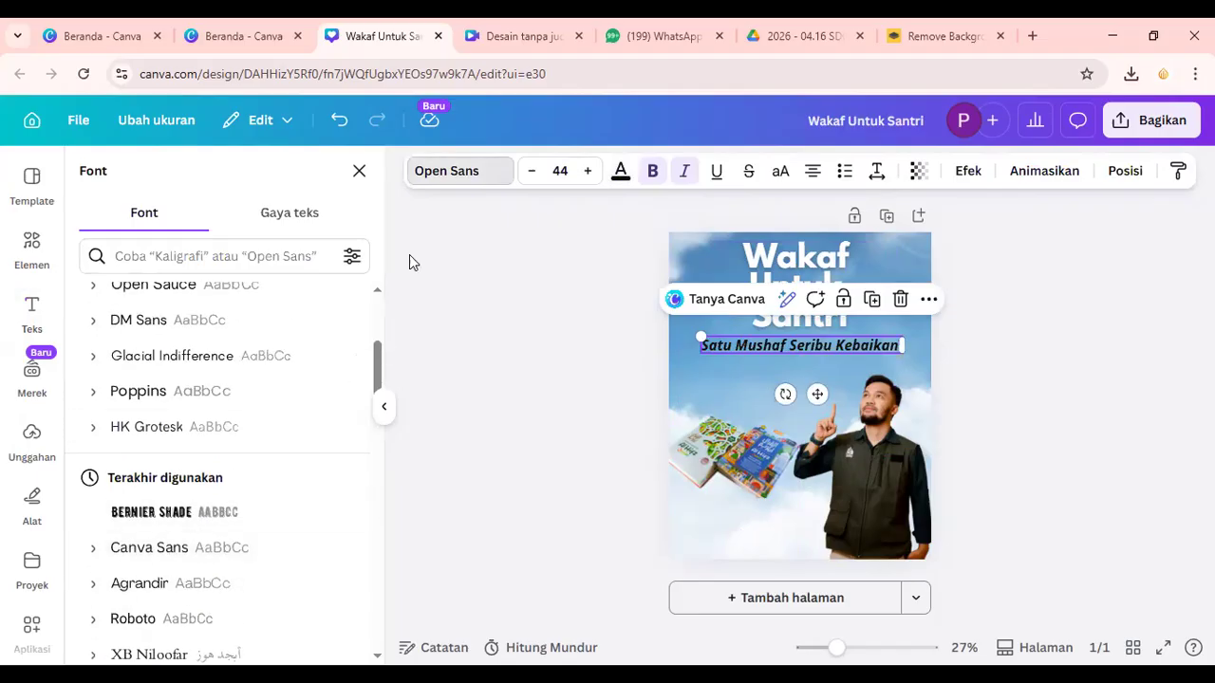
{"action": "scroll", "coordinate": [250, 348], "scroll_direction": "down", "scroll_amount": 1}
{"action": "scroll", "coordinate": [225, 388], "scroll_direction": "up", "scroll_amount": 2}
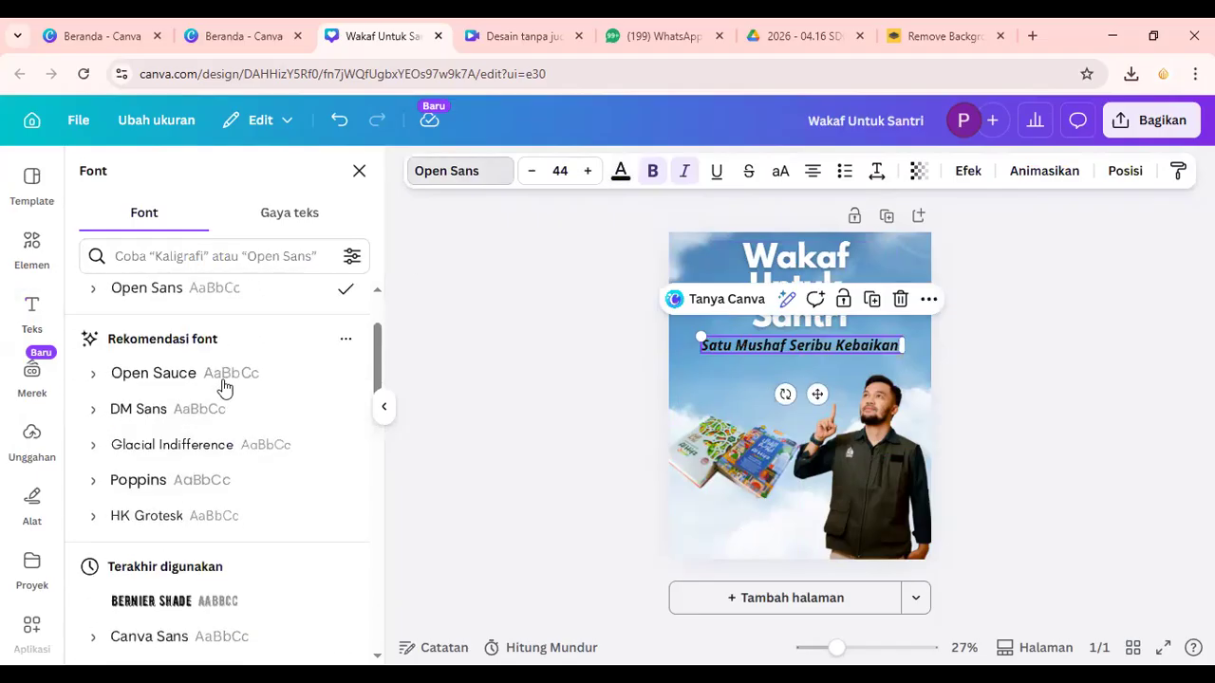
{"action": "left_click", "coordinate": [99, 485]}
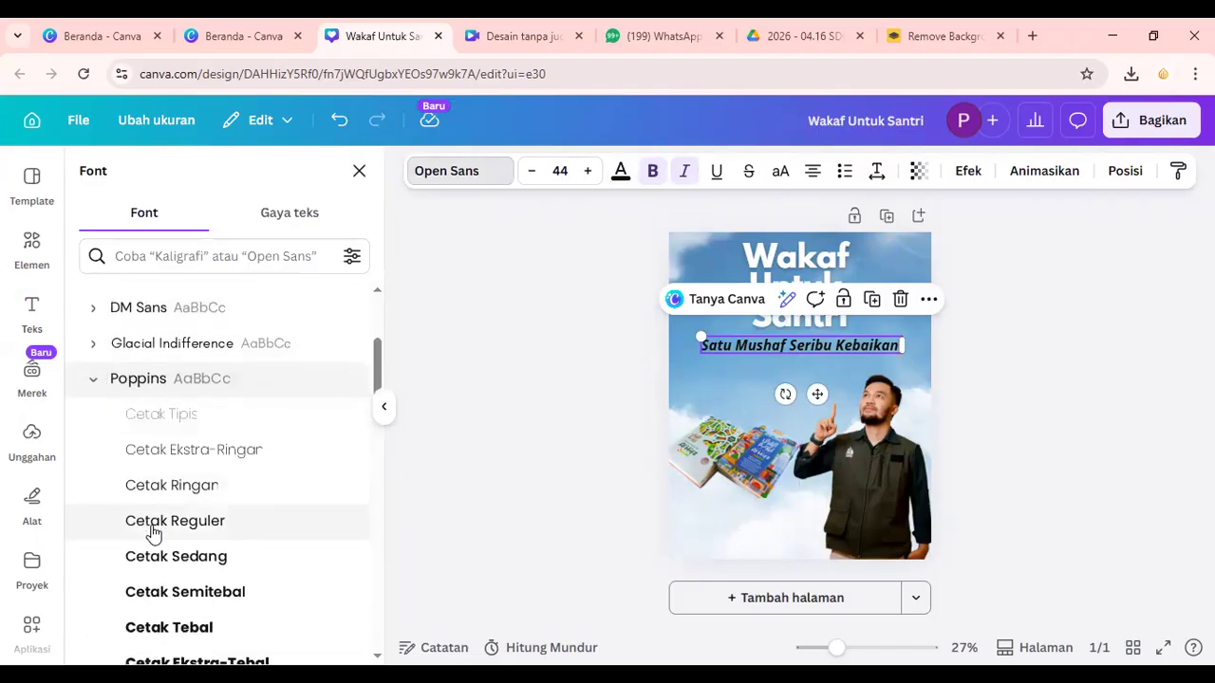
{"action": "left_click", "coordinate": [170, 553]}
{"action": "left_click", "coordinate": [560, 417]}
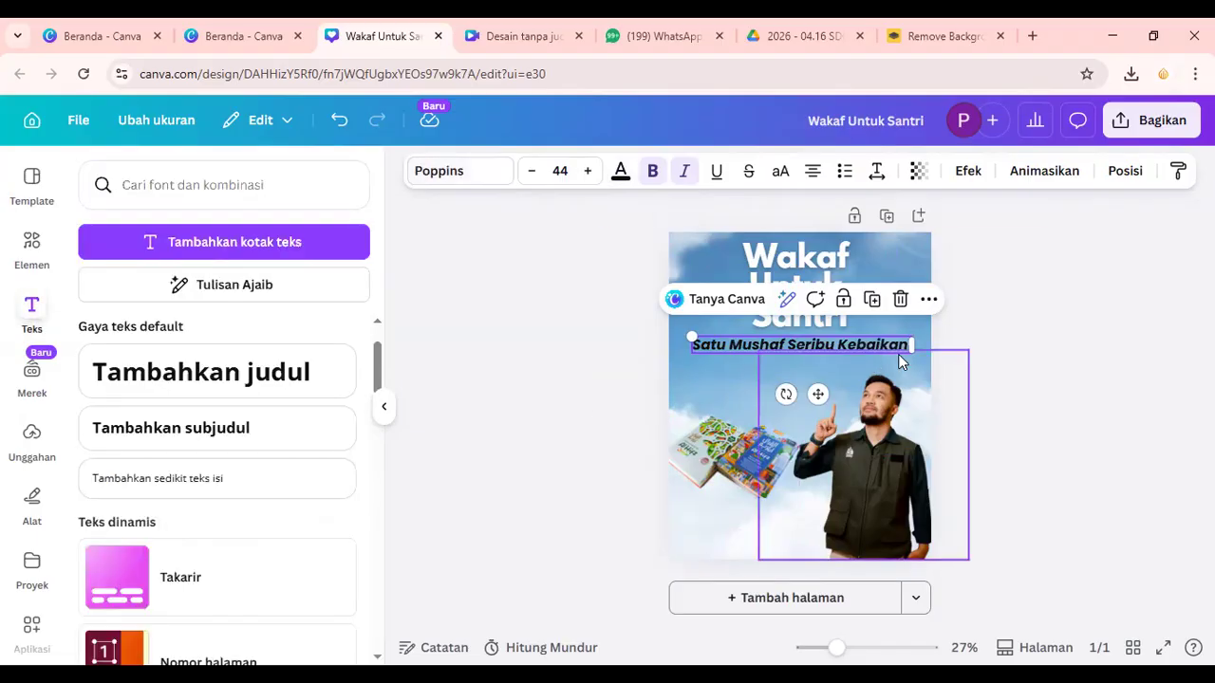
Step: Reduce the "Satu Mushaf Seribu Kebaikan" subheading to font size 37
{"action": "left_click", "coordinate": [531, 170]}
{"action": "left_click", "coordinate": [532, 171]}
{"action": "left_click", "coordinate": [531, 171]}
{"action": "left_click", "coordinate": [531, 171]}
{"action": "left_click", "coordinate": [532, 171]}
{"action": "left_click", "coordinate": [531, 171]}
{"action": "left_click", "coordinate": [531, 171]}
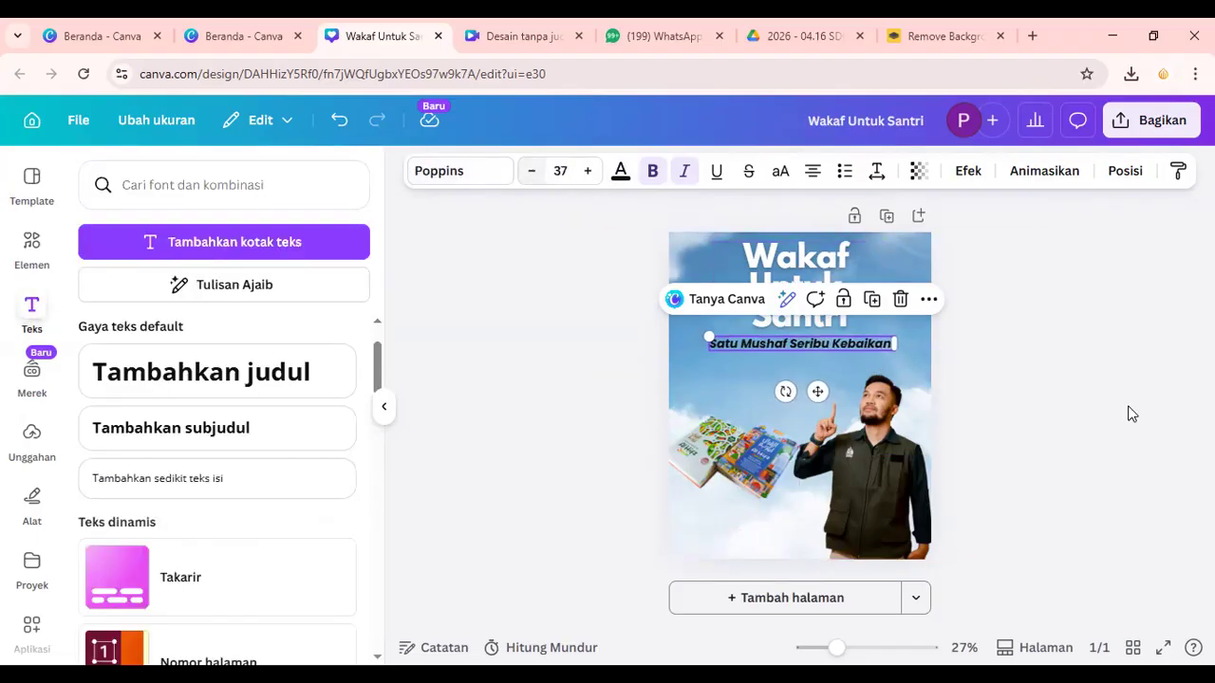
{"action": "left_click", "coordinate": [973, 377]}
Step: Move the Quran books up beside the man's raised hand and enlarge them slightly
{"action": "left_click_drag", "start_coordinate": [702, 463], "coordinate": [716, 394]}
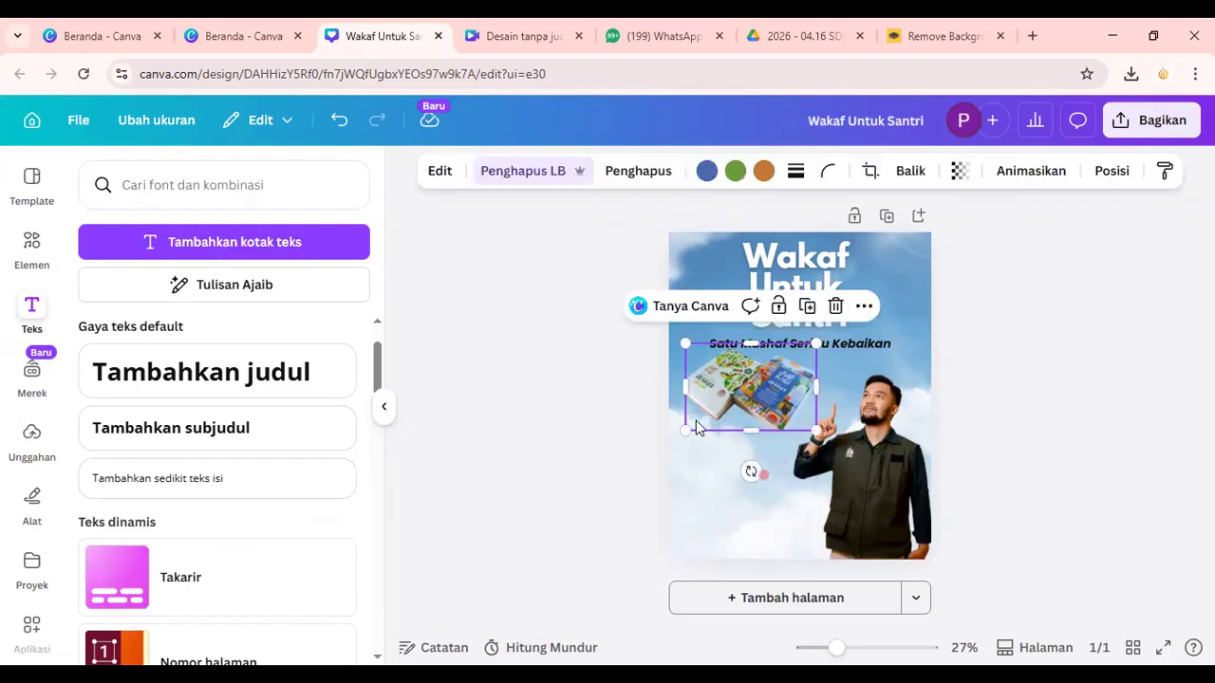
{"action": "left_click_drag", "start_coordinate": [672, 435], "coordinate": [648, 454]}
{"action": "left_click_drag", "start_coordinate": [754, 427], "coordinate": [760, 438]}
{"action": "left_click", "coordinate": [1153, 438]}
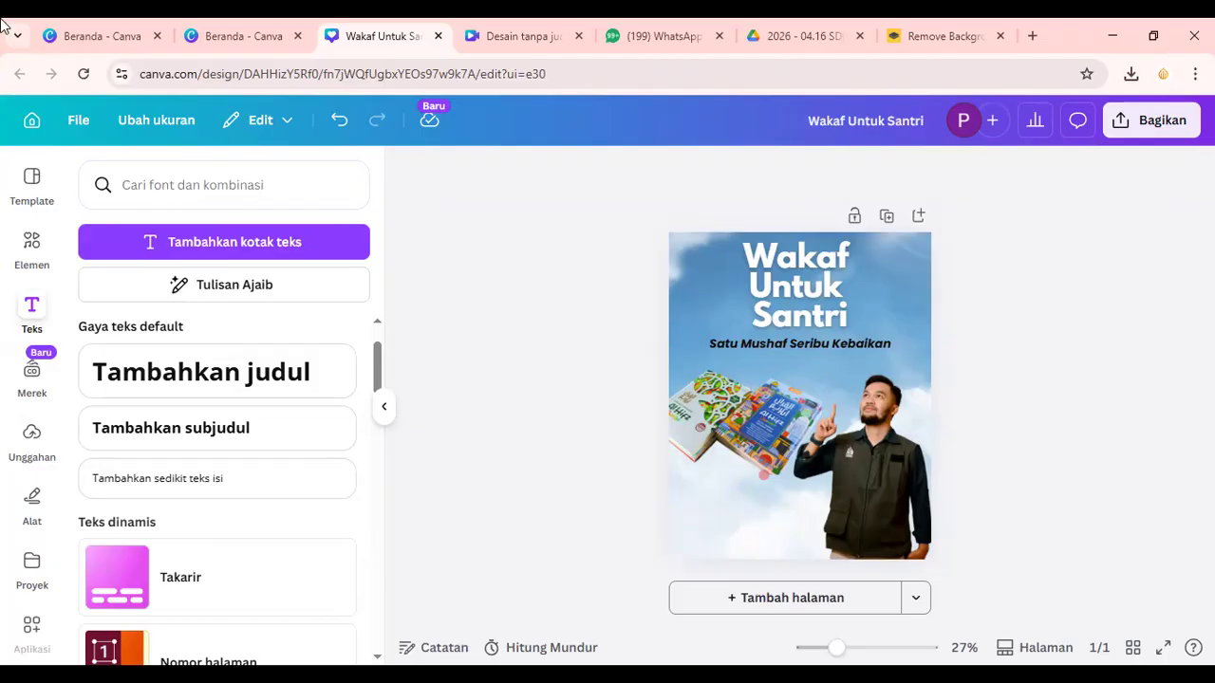
Step: Add a subheading text box reading "Quran untuk pondok pesantren Dzikri Cigadung"
{"action": "left_click", "coordinate": [171, 436]}
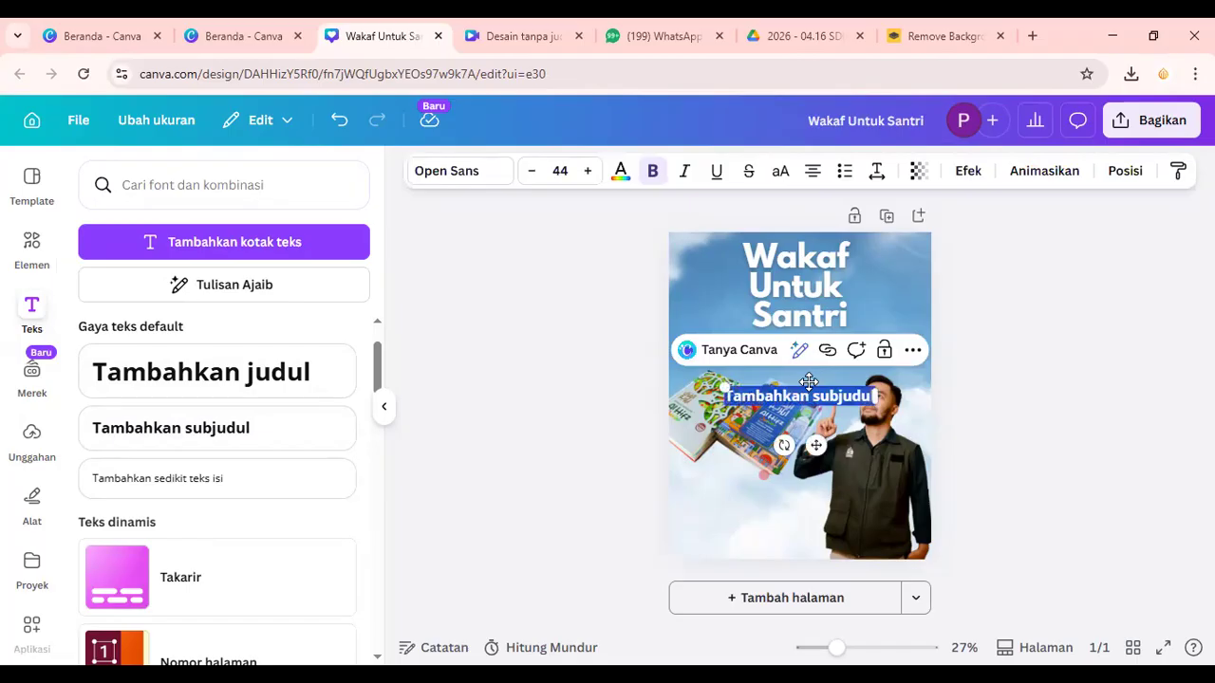
{"action": "type", "text": "Po"}
{"action": "key", "text": "BackSpace"}
{"action": "key", "text": "BackSpace"}
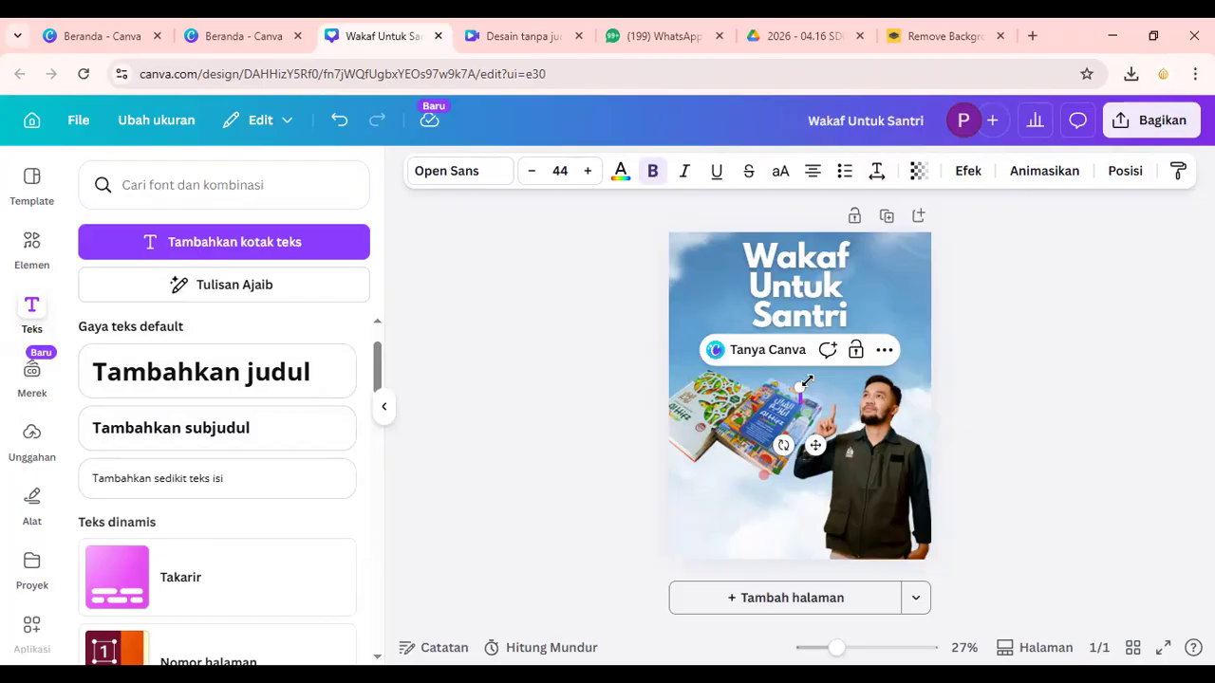
{"action": "type", "text": "Qur"}
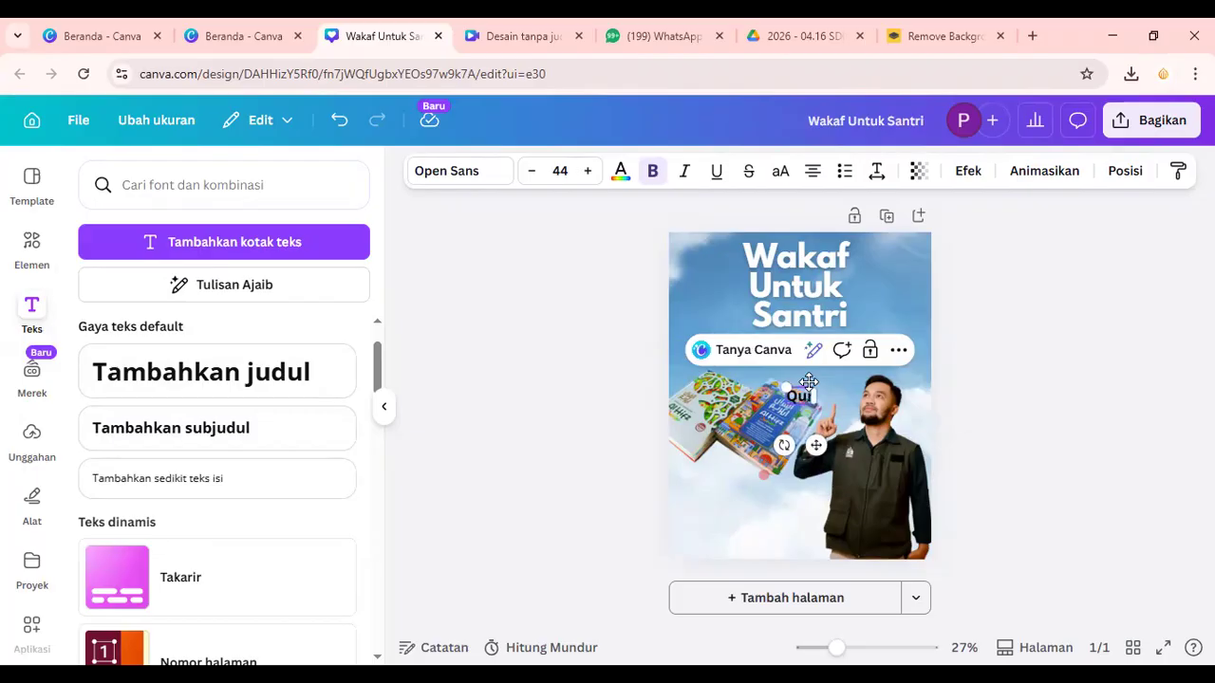
{"action": "type", "text": "an untuk"}
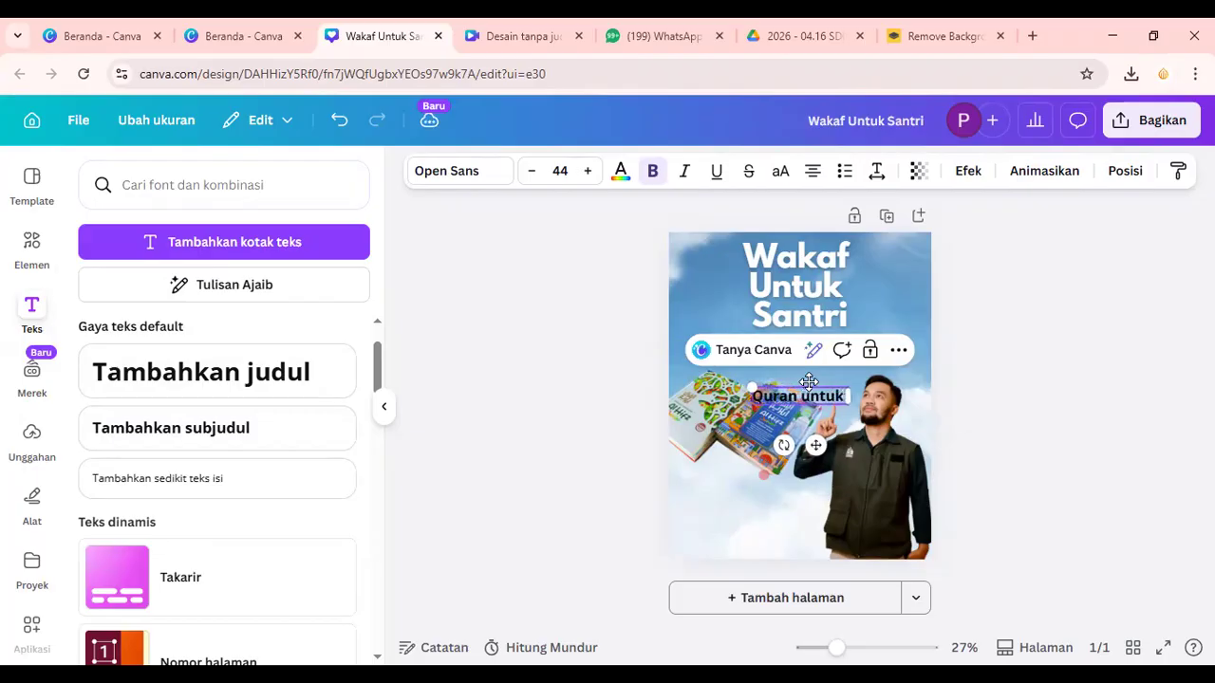
{"action": "type", "text": " pondok"}
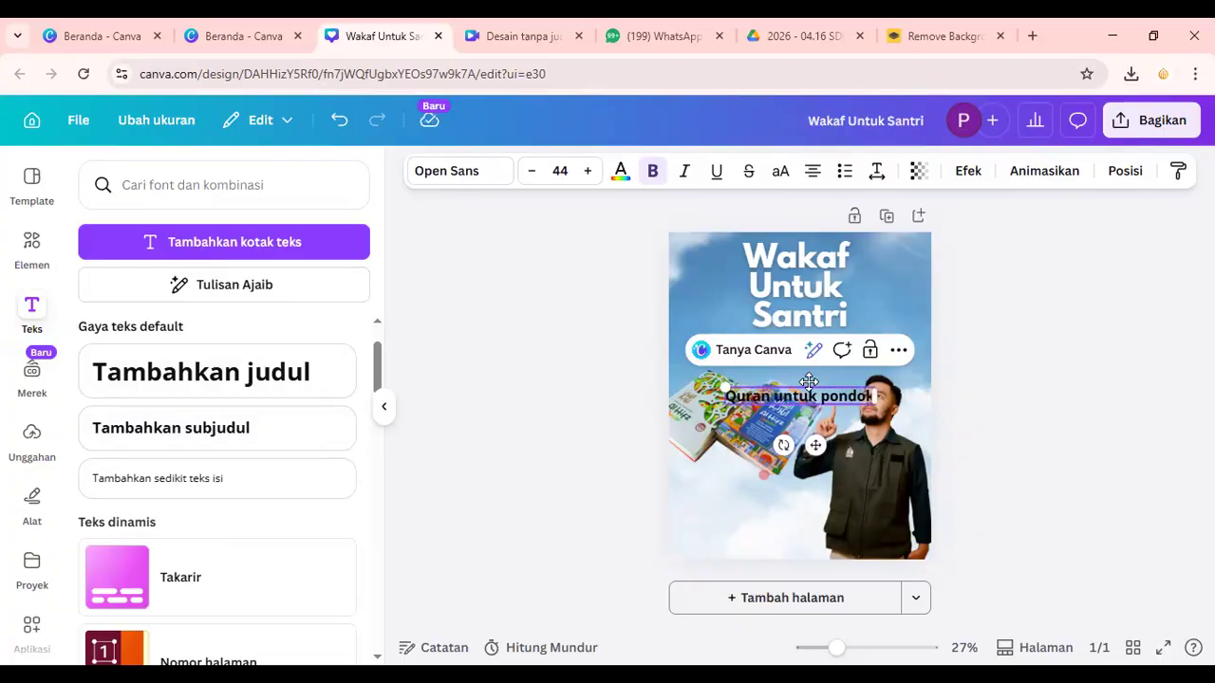
{"action": "type", "text": " pesantren"}
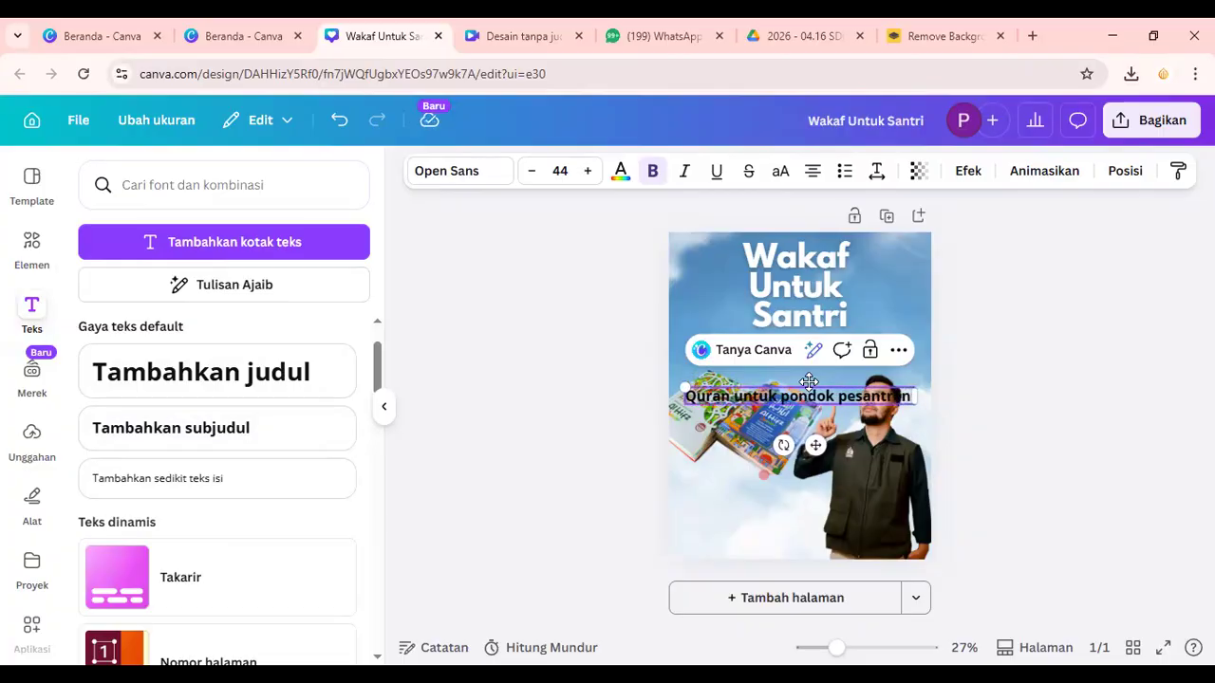
{"action": "type", "text": " Dzikri"}
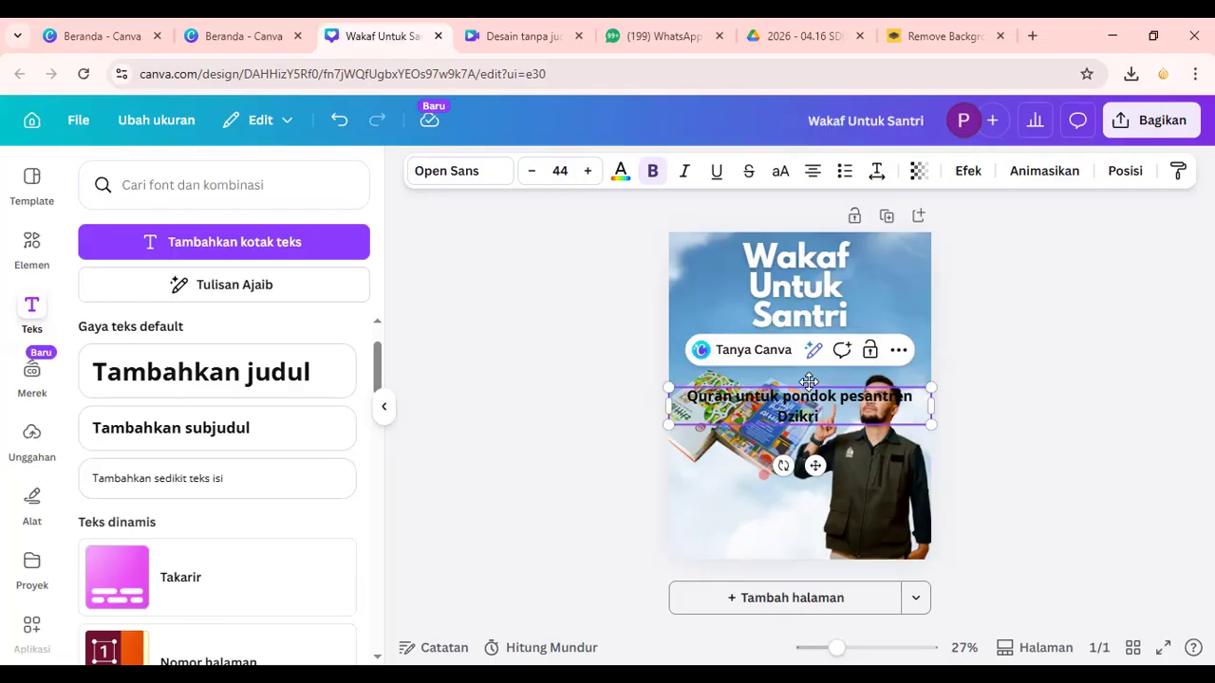
{"action": "type", "text": " Cigadung"}
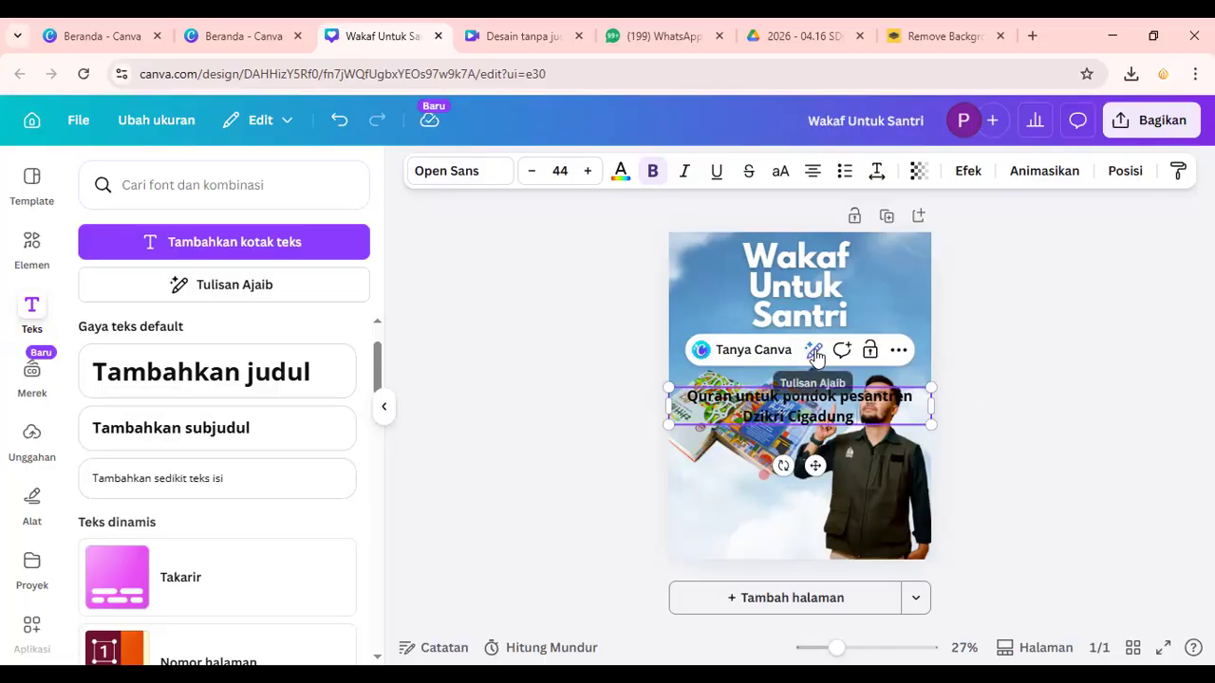
{"action": "left_click", "coordinate": [1074, 382]}
Step: Move the "Quran untuk pondok pesantren" text directly beneath the subheading and lower the Quran books below it
{"action": "left_click_drag", "start_coordinate": [816, 415], "coordinate": [816, 375]}
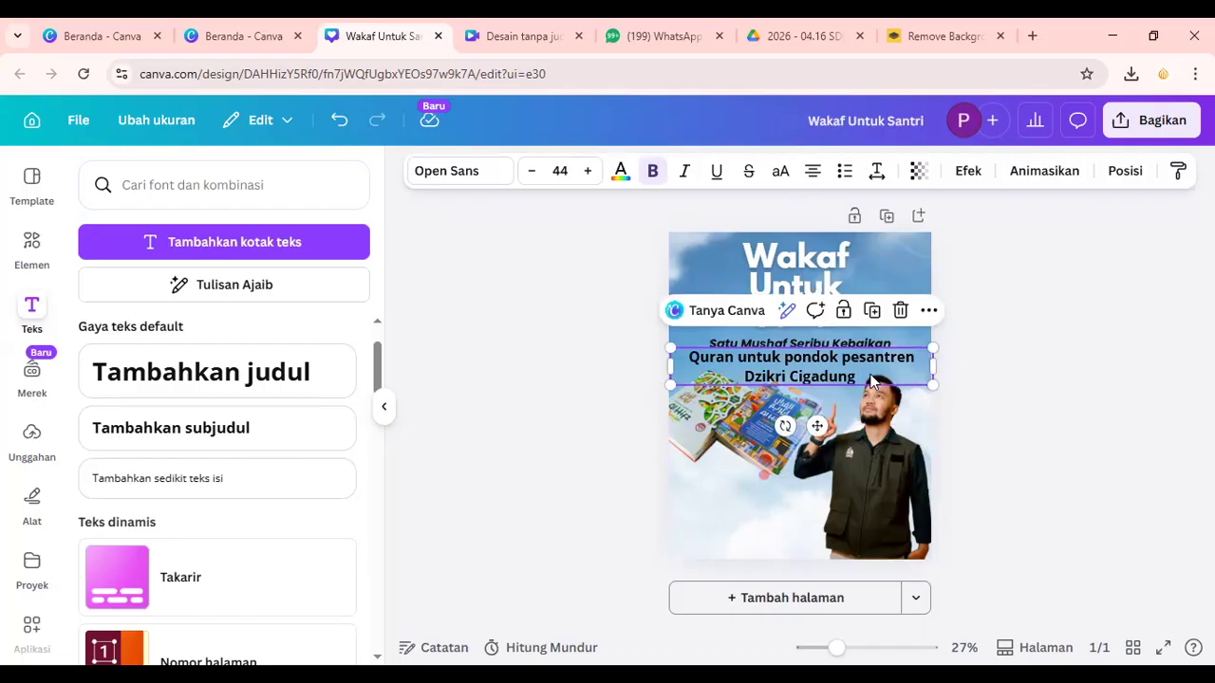
{"action": "left_click_drag", "start_coordinate": [933, 370], "coordinate": [907, 376]}
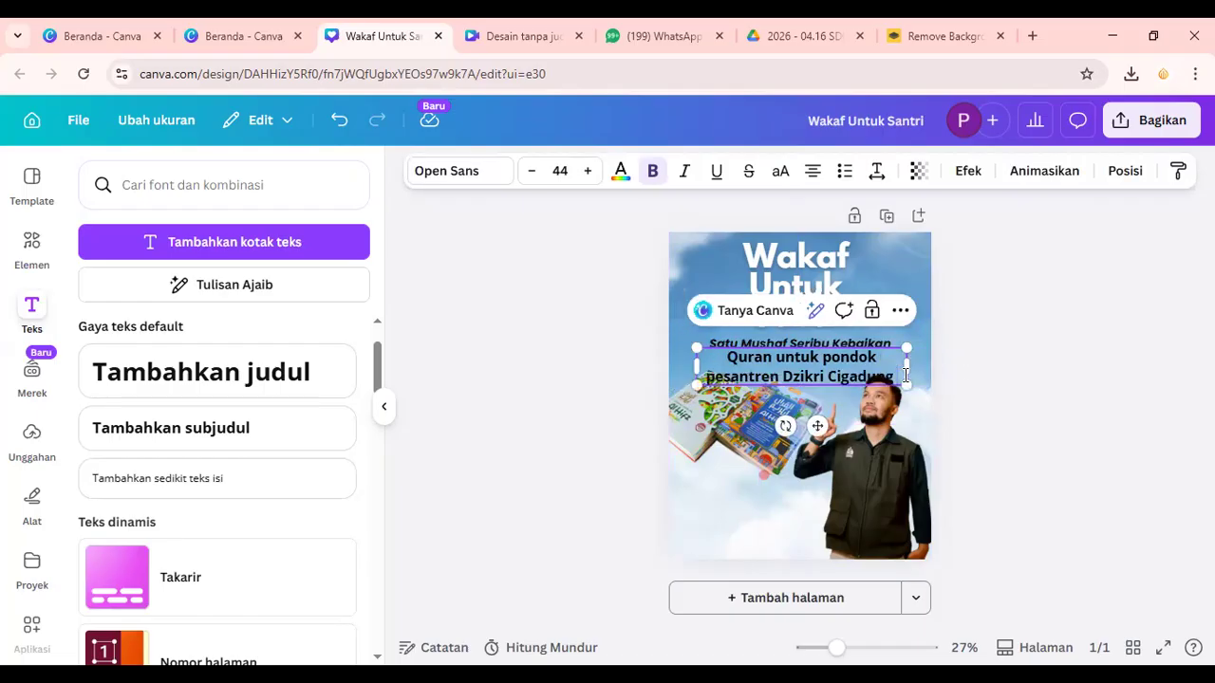
{"action": "left_click", "coordinate": [730, 439]}
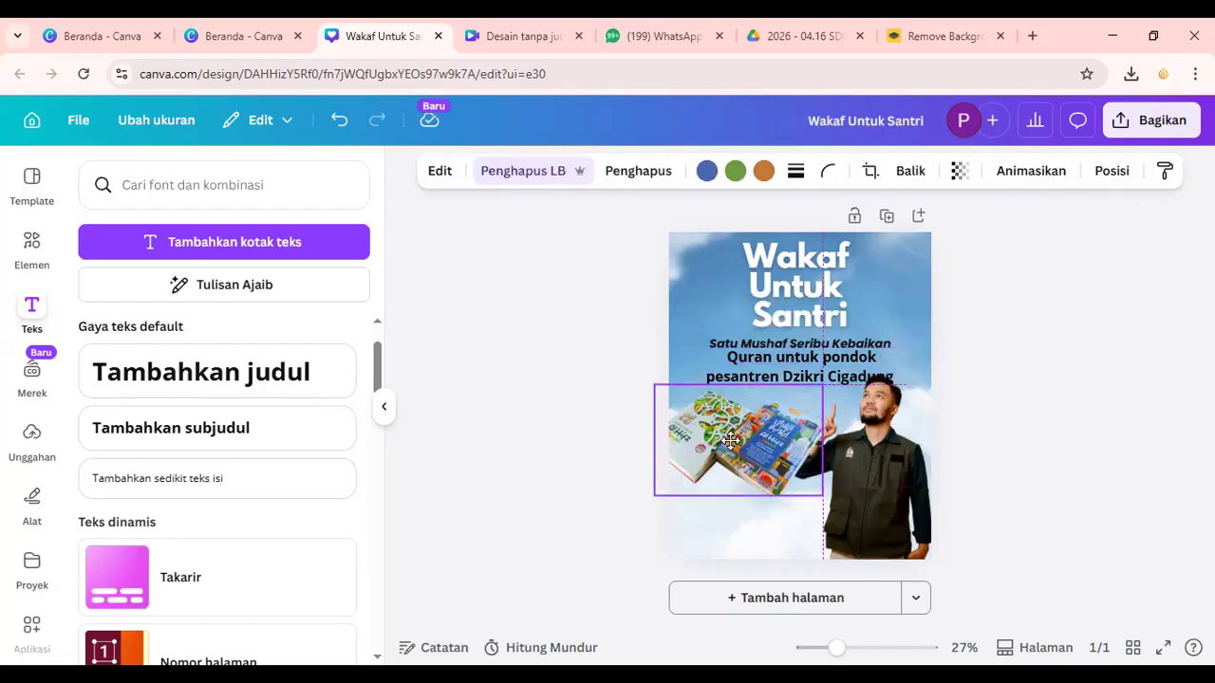
{"action": "key", "text": "ctrl+z"}
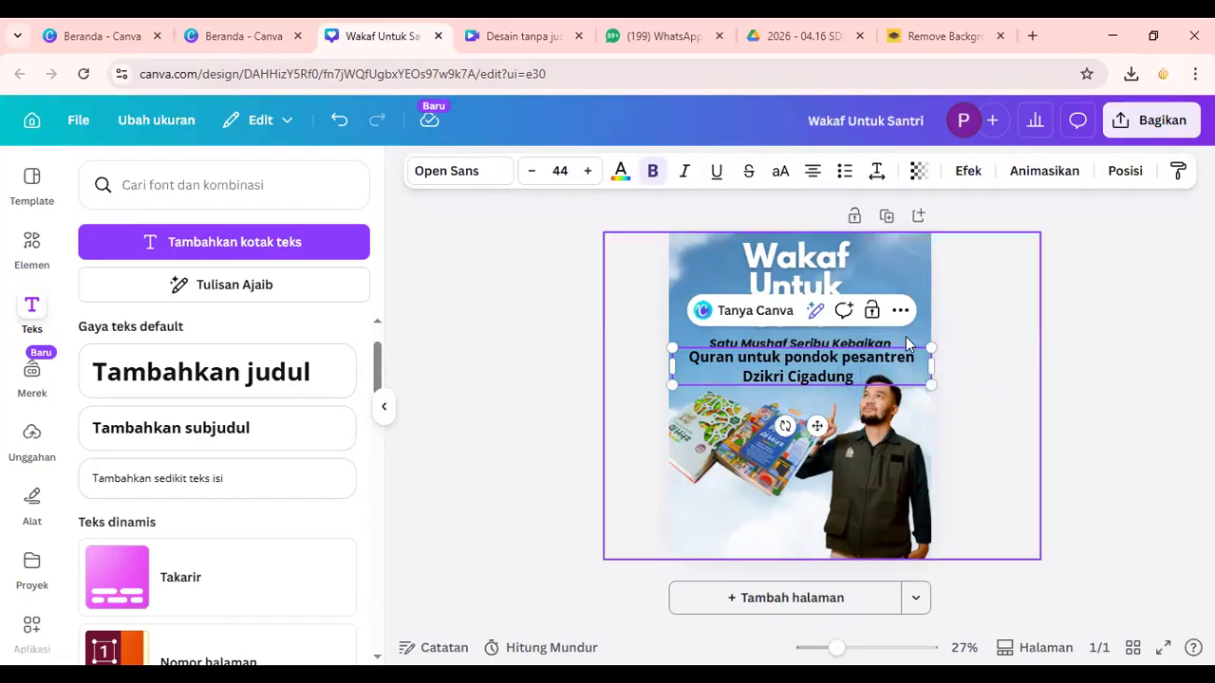
Step: Shrink the "Quran untuk pondok pesantren" text to size 25.5, left-align it and break the line after "Quran untuk"
{"action": "left_click_drag", "start_coordinate": [930, 384], "coordinate": [760, 373]}
{"action": "left_click", "coordinate": [813, 170]}
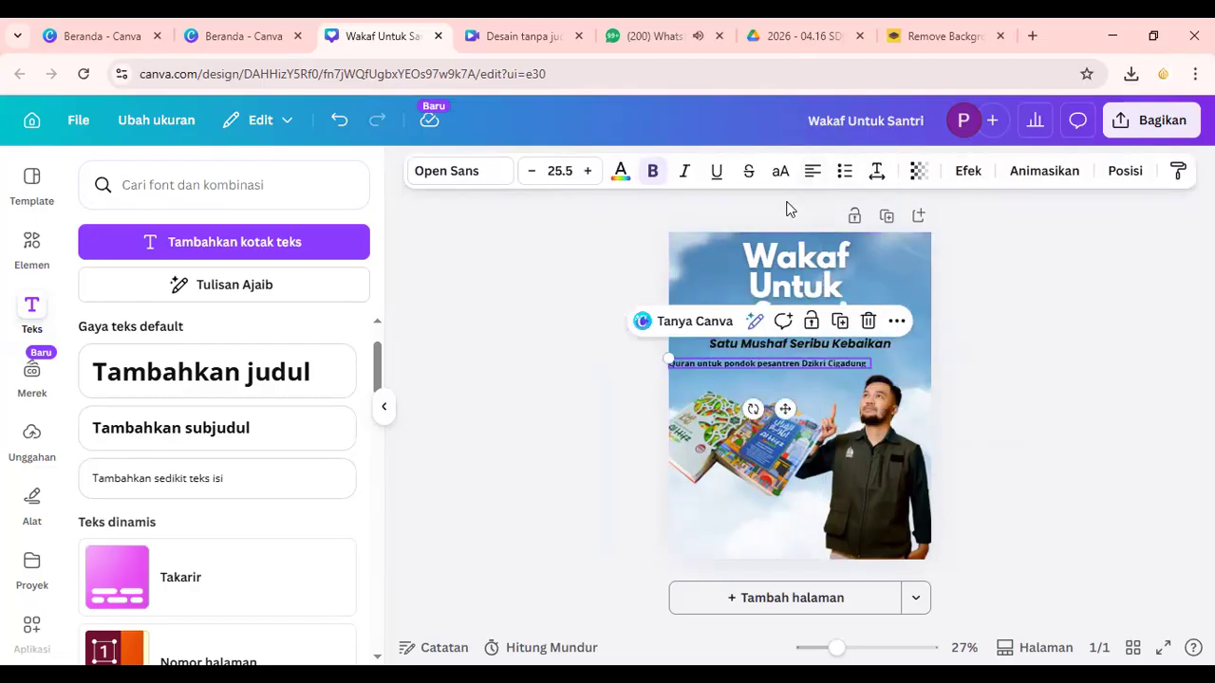
{"action": "left_click", "coordinate": [723, 362]}
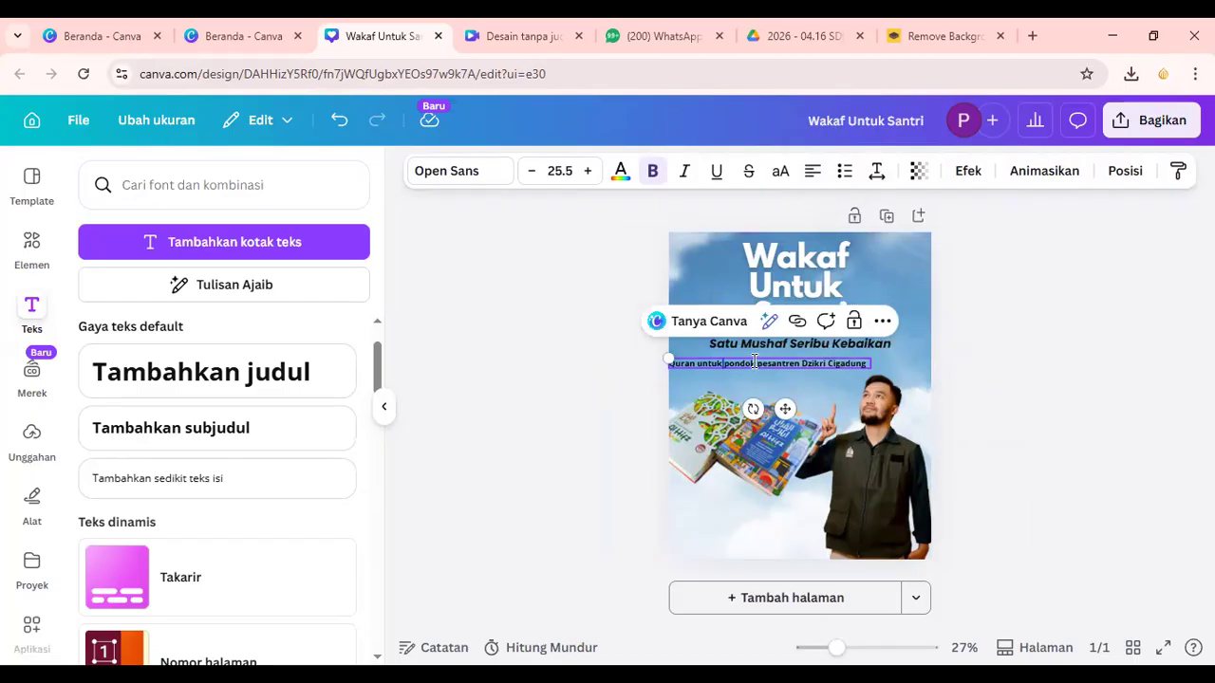
{"action": "key", "text": "Return"}
{"action": "key", "text": "Escape"}
Step: Shift the two-line pondok pesantren text slightly inward from the poster's left edge and nudge the Quran books down
{"action": "left_click_drag", "start_coordinate": [692, 364], "coordinate": [710, 369]}
{"action": "left_click_drag", "start_coordinate": [755, 465], "coordinate": [753, 470]}
{"action": "left_click", "coordinate": [1044, 410]}
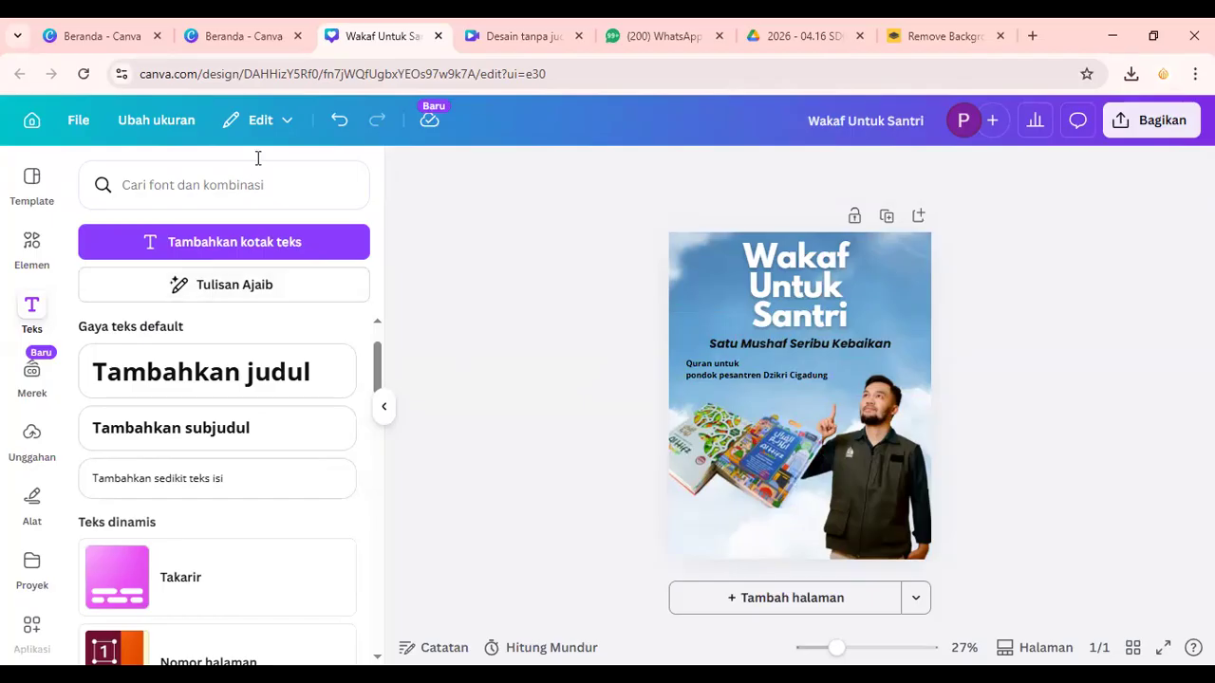
Step: Add another subheading text box reading "Memerlukan 1000 mushaf dari orang baik"
{"action": "left_click", "coordinate": [144, 429]}
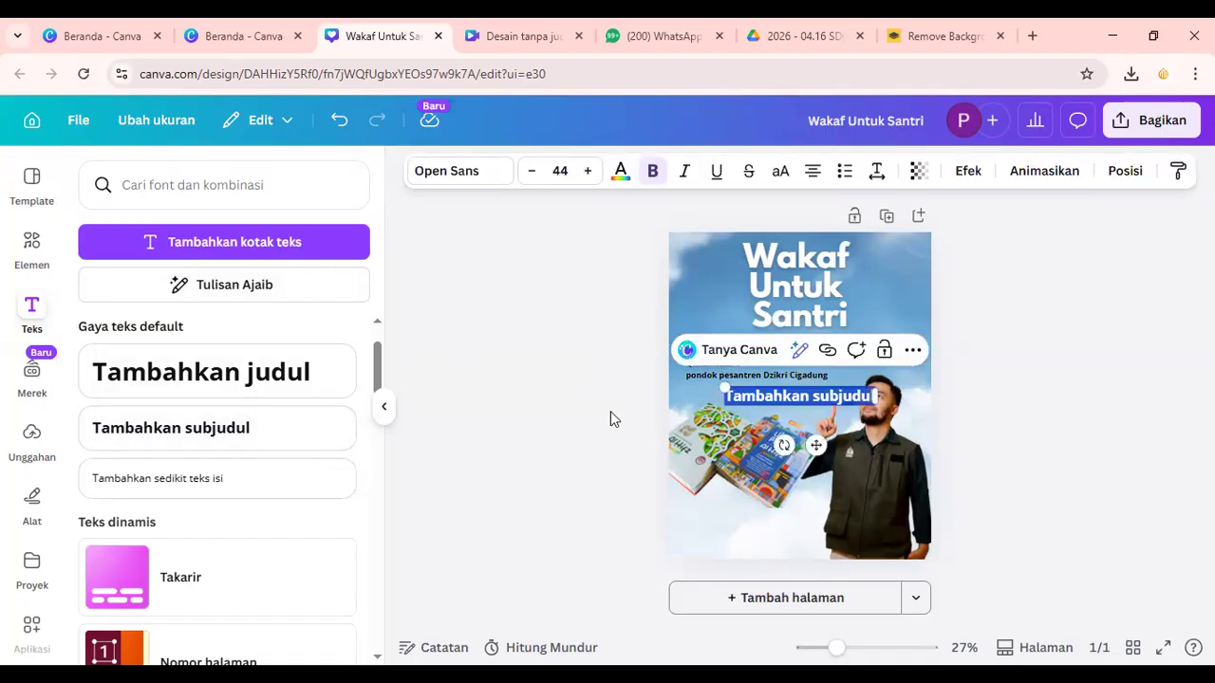
{"action": "type", "text": "Memerlukan 100"}
{"action": "type", "text": "0 orang"}
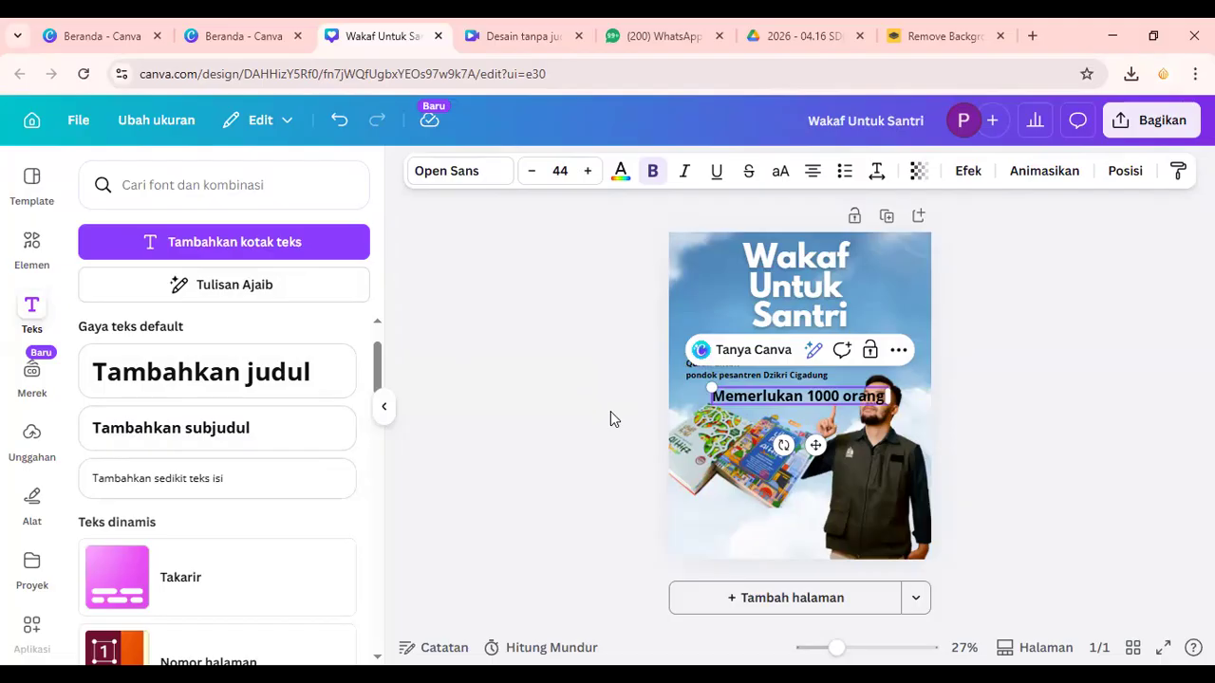
{"action": "type", "text": "bai"}
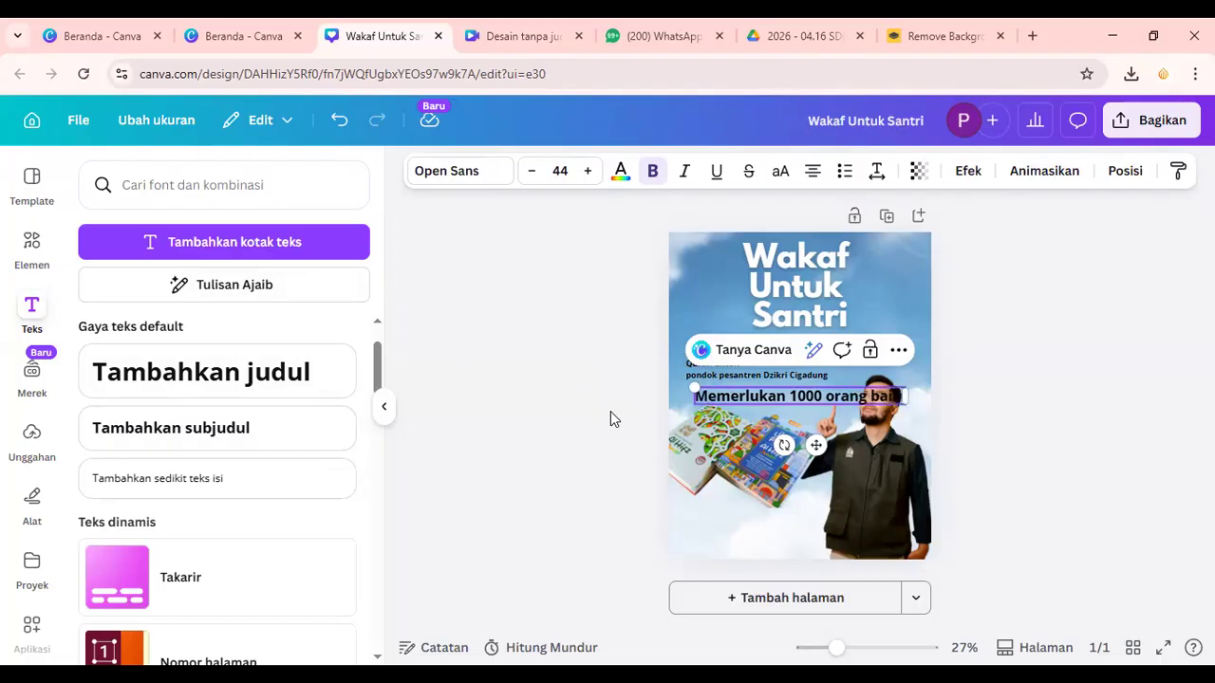
{"action": "left_click", "coordinate": [823, 395]}
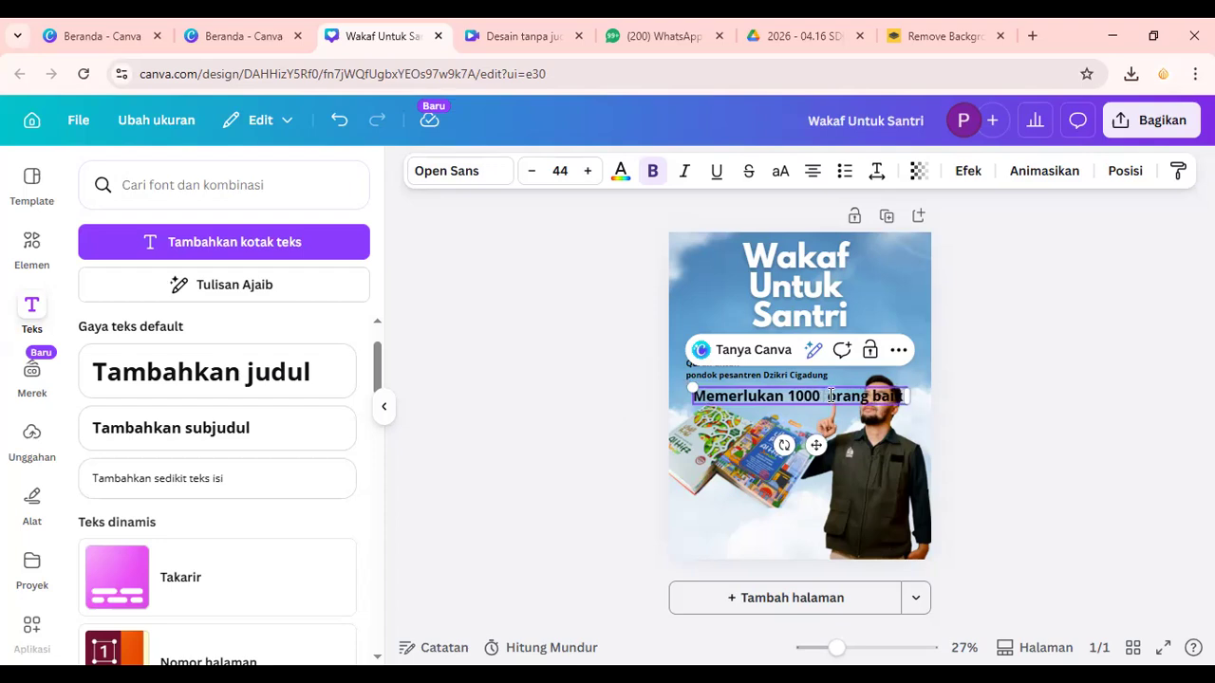
{"action": "type", "text": "mushaf"}
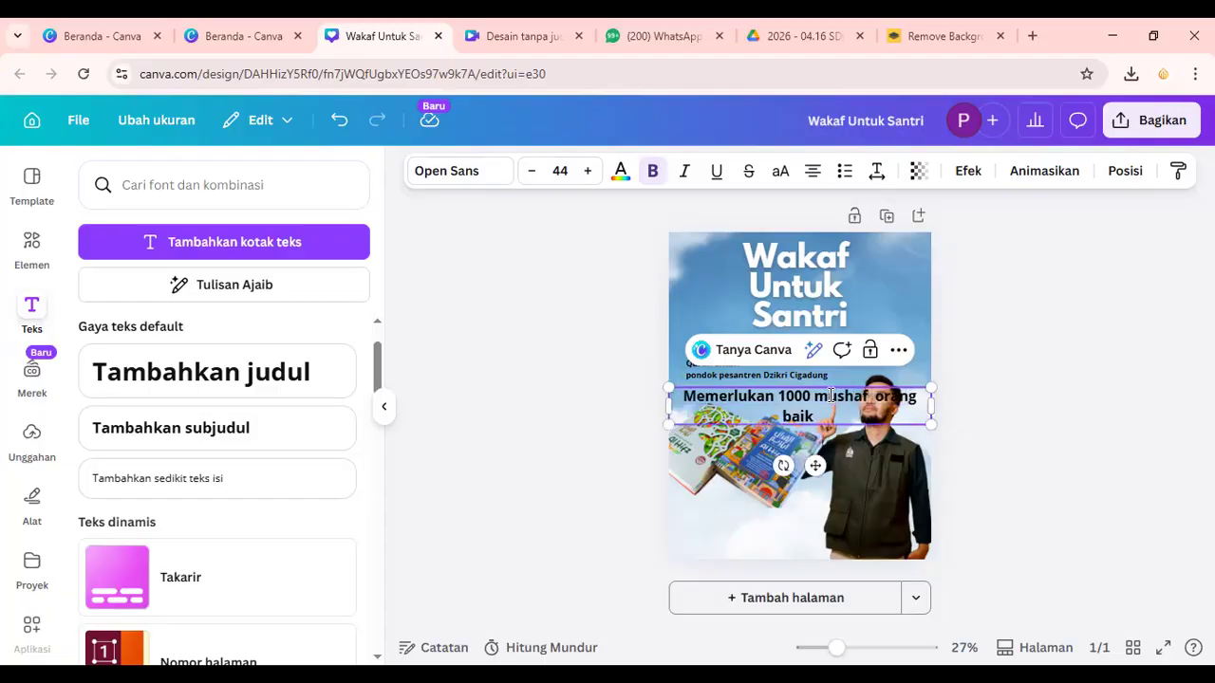
{"action": "type", "text": " dari"}
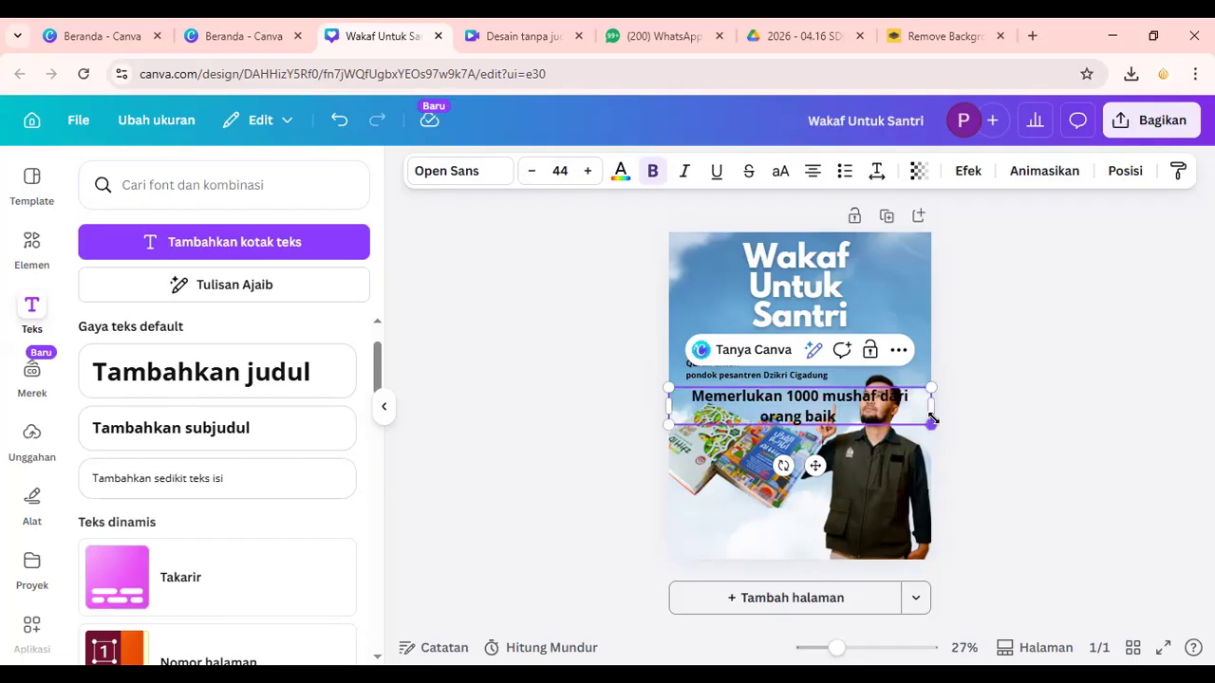
Step: Shrink the "Memerlukan 1000 mushaf dari orang baik" text to size 29 and move the Quran books down below it
{"action": "left_click_drag", "start_coordinate": [927, 420], "coordinate": [843, 409]}
{"action": "left_click", "coordinate": [734, 479]}
{"action": "left_click_drag", "start_coordinate": [734, 479], "coordinate": [732, 494]}
Step: Shift the "Wakaf Untuk Santri" heading slightly left and nudge the "Memerlukan 1000 mushaf" text slightly right
{"action": "left_click", "coordinate": [806, 318]}
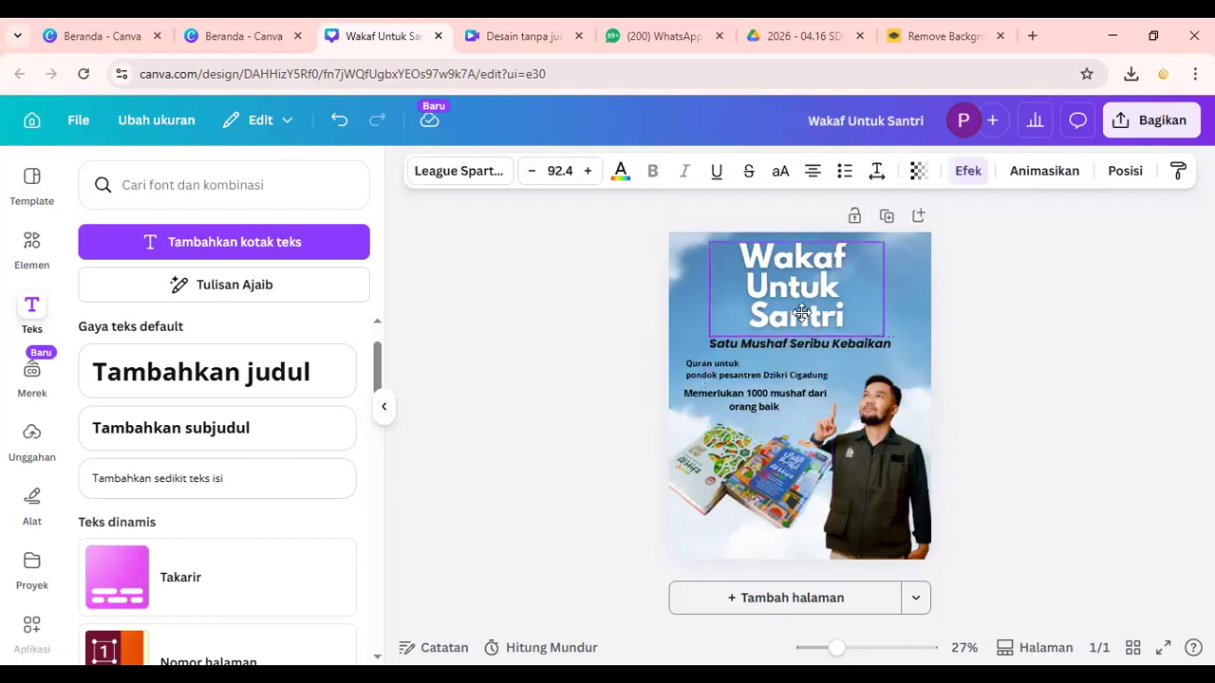
{"action": "left_click", "coordinate": [700, 403]}
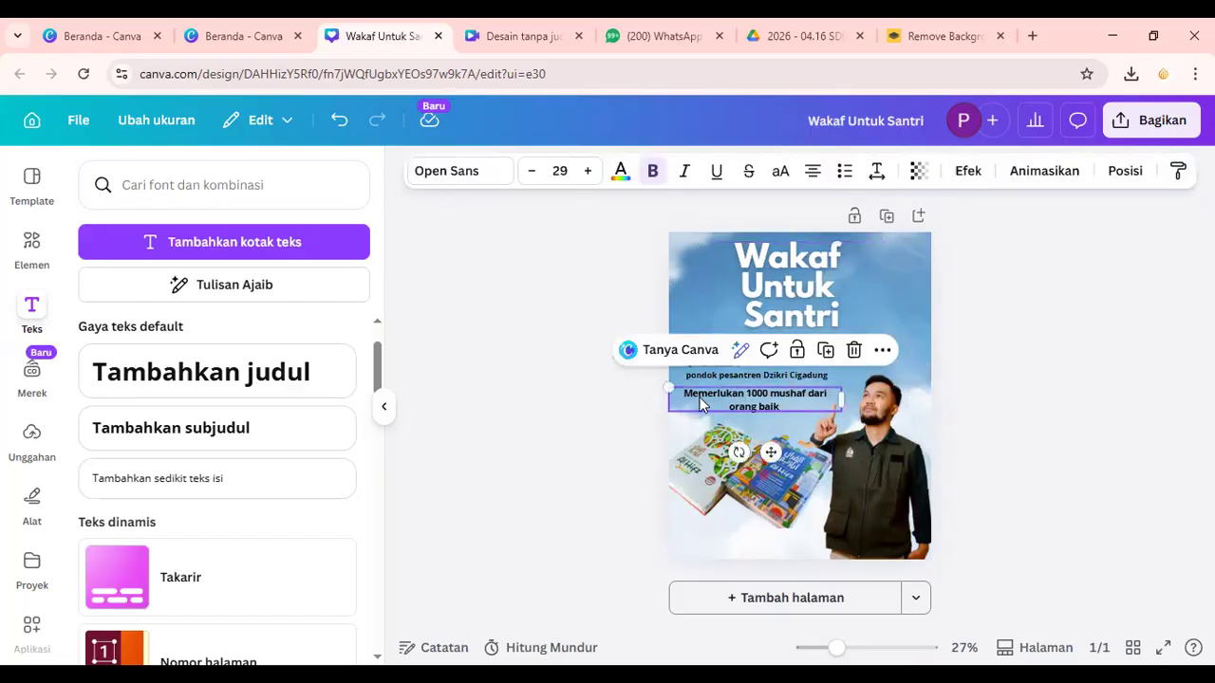
{"action": "left_click_drag", "start_coordinate": [701, 403], "coordinate": [793, 406]}
{"action": "left_click", "coordinate": [1138, 409]}
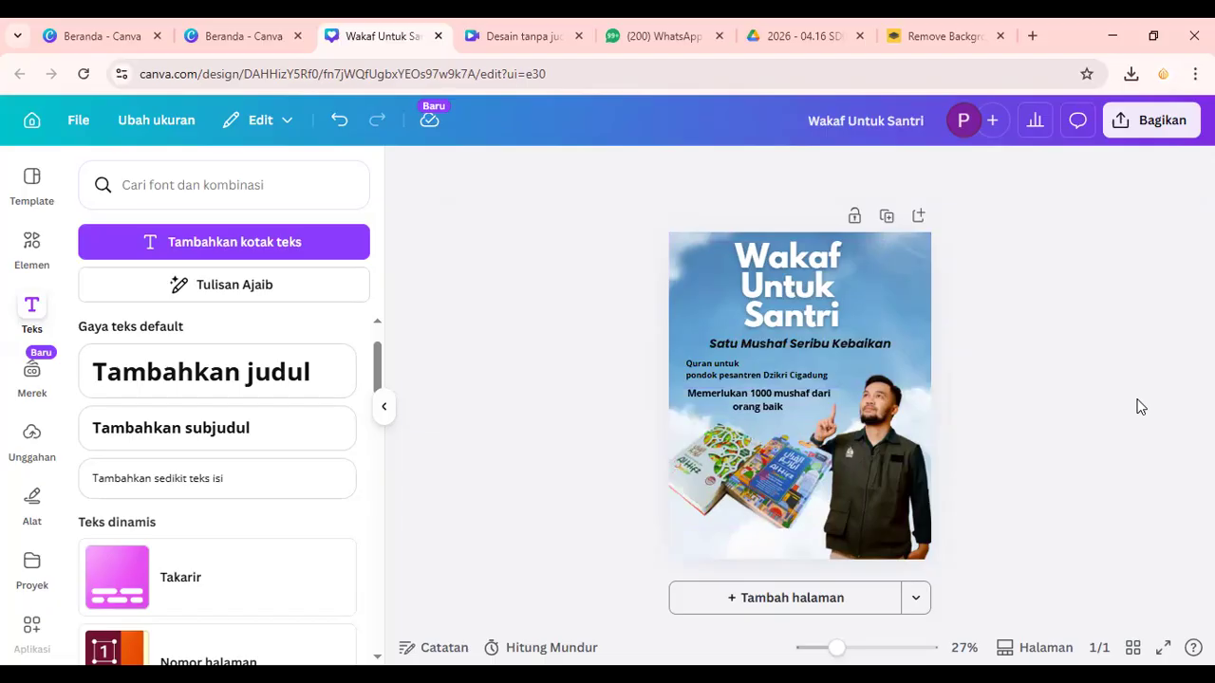
Step: Scale the Quran books down and place them beside the man, just beneath the "Memerlukan 1000 mushaf" text
{"action": "left_click_drag", "start_coordinate": [733, 494], "coordinate": [759, 491]}
{"action": "left_click_drag", "start_coordinate": [822, 513], "coordinate": [762, 460]}
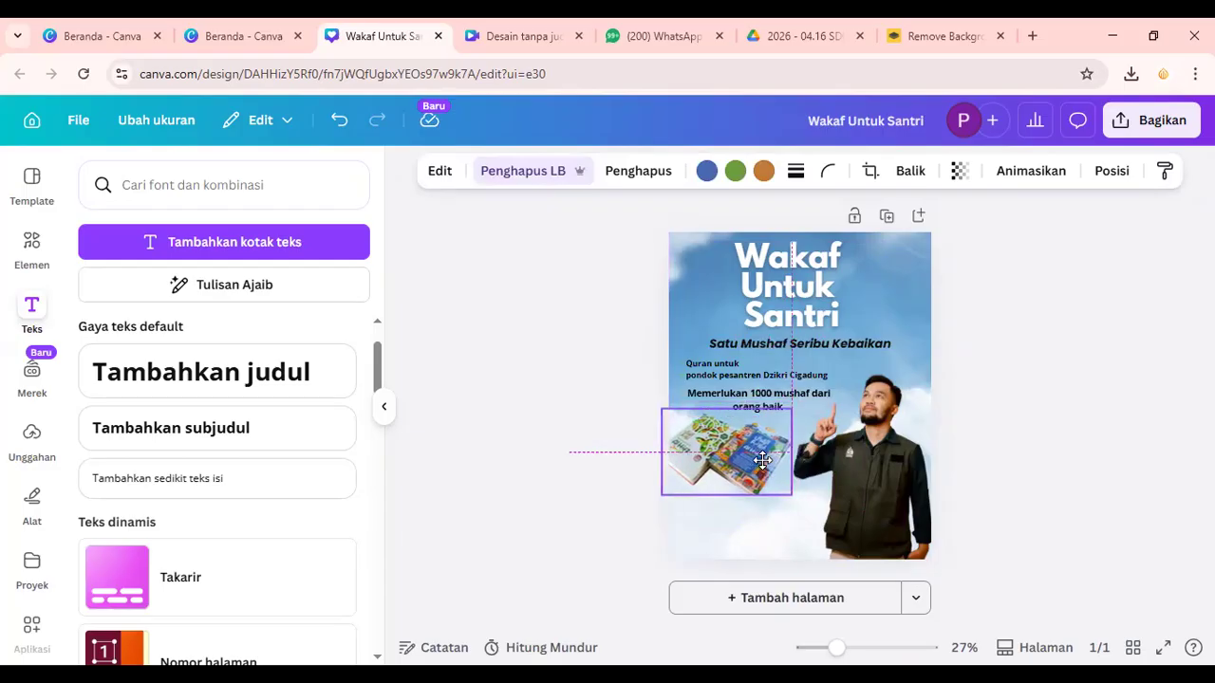
{"action": "left_click", "coordinate": [1090, 436]}
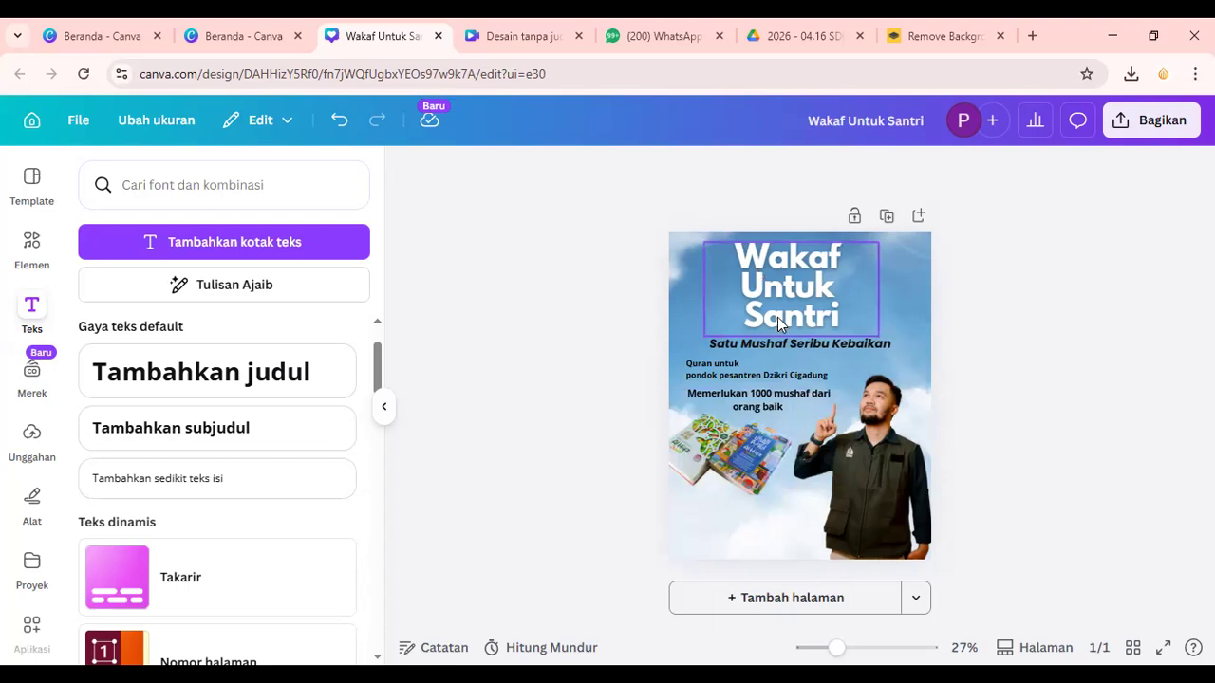
{"action": "left_click", "coordinate": [729, 343]}
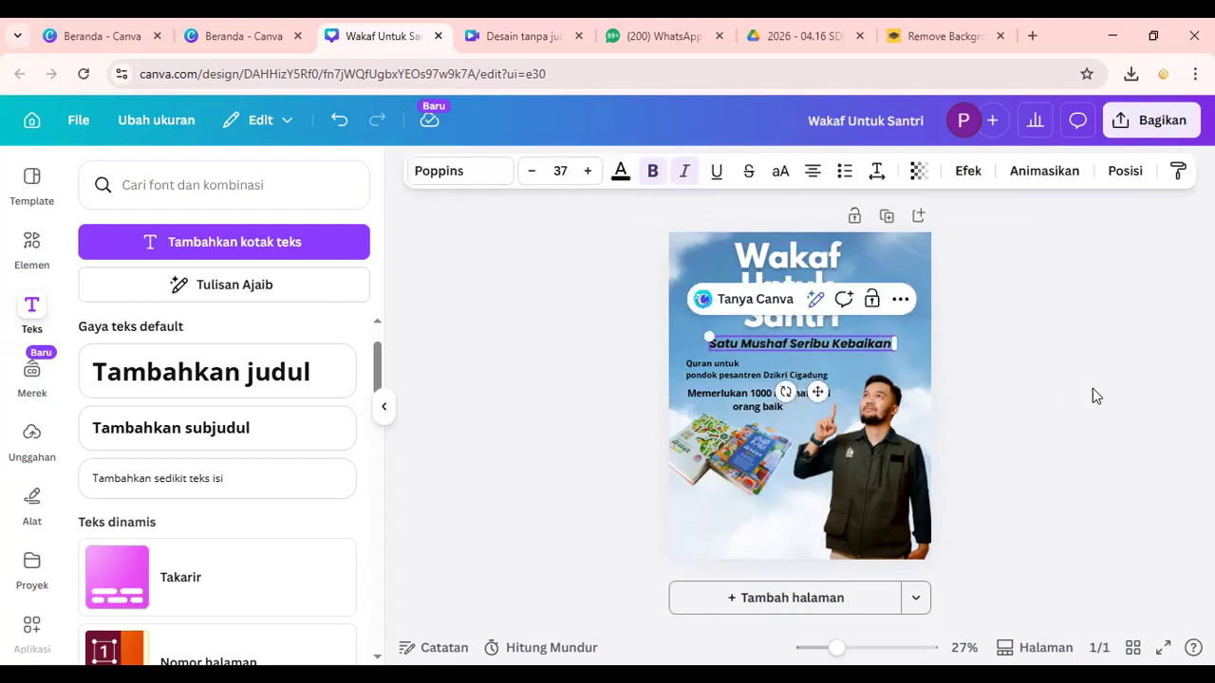
{"action": "left_click", "coordinate": [1015, 397]}
{"action": "left_click", "coordinate": [691, 378]}
{"action": "left_click", "coordinate": [1062, 364]}
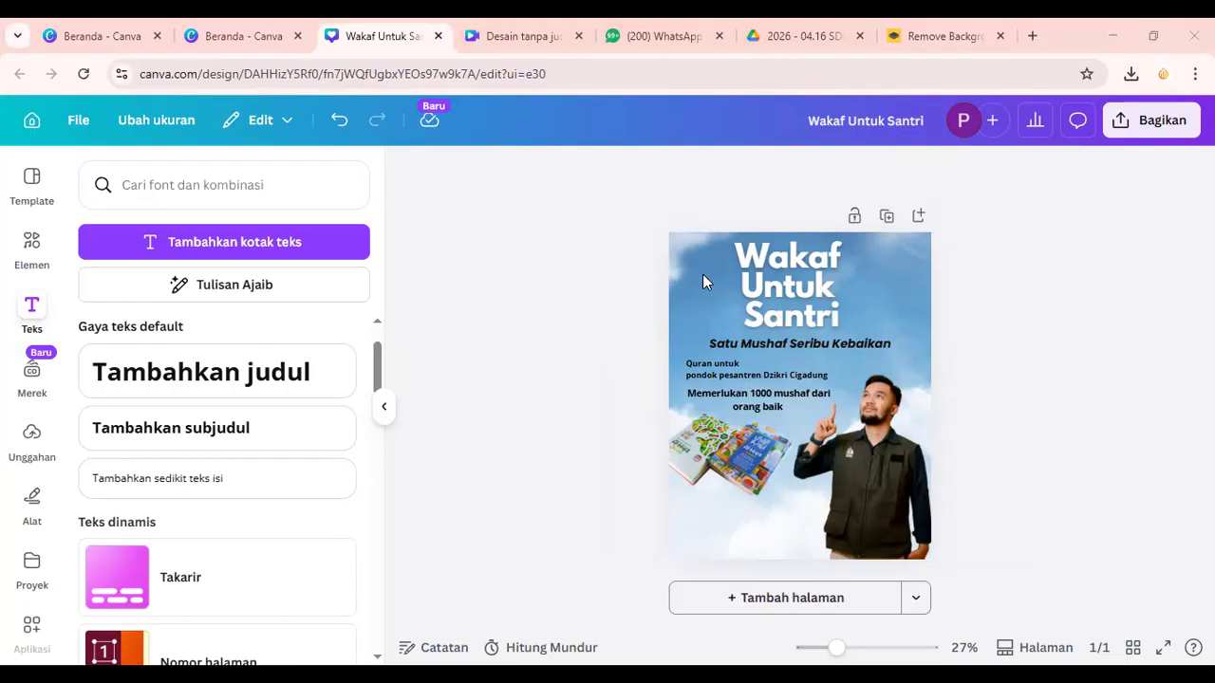
Step: Search the elements for "kotak" and show all matching graphics
{"action": "left_click", "coordinate": [32, 244]}
{"action": "scroll", "coordinate": [324, 459], "scroll_direction": "down", "scroll_amount": 3}
{"action": "scroll", "coordinate": [321, 443], "scroll_direction": "up", "scroll_amount": 3}
{"action": "left_click", "coordinate": [199, 176]}
{"action": "left_click", "coordinate": [551, 283]}
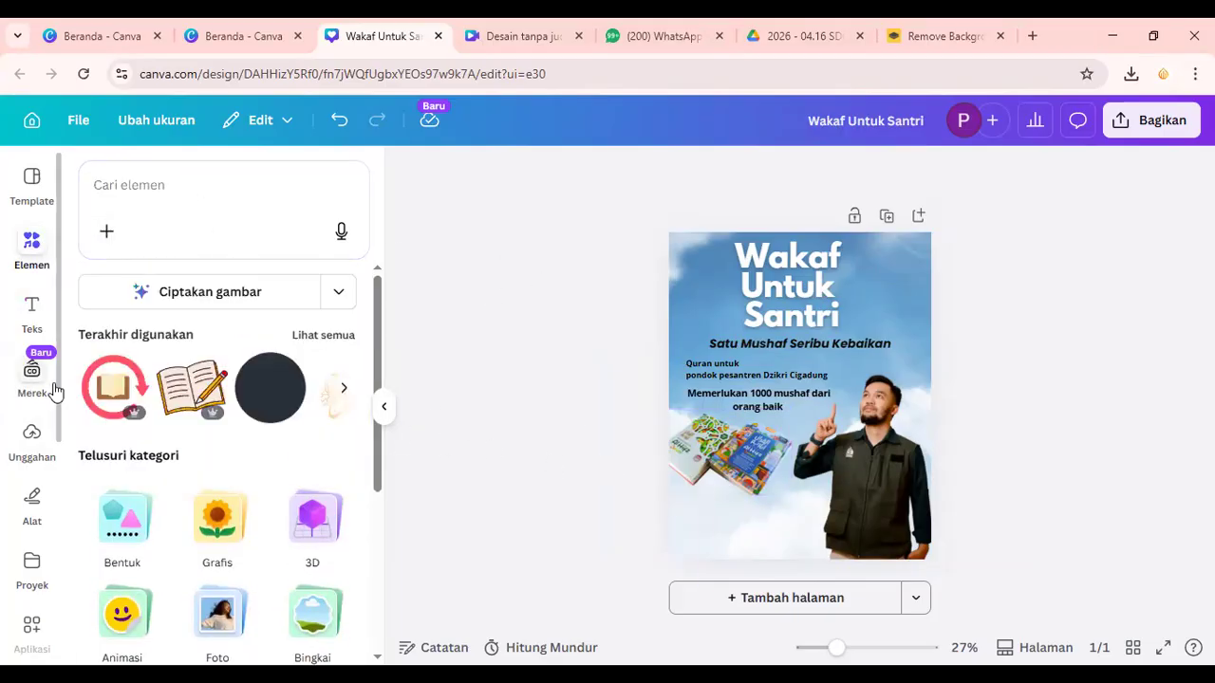
{"action": "left_click", "coordinate": [130, 190]}
{"action": "type", "text": "kota"}
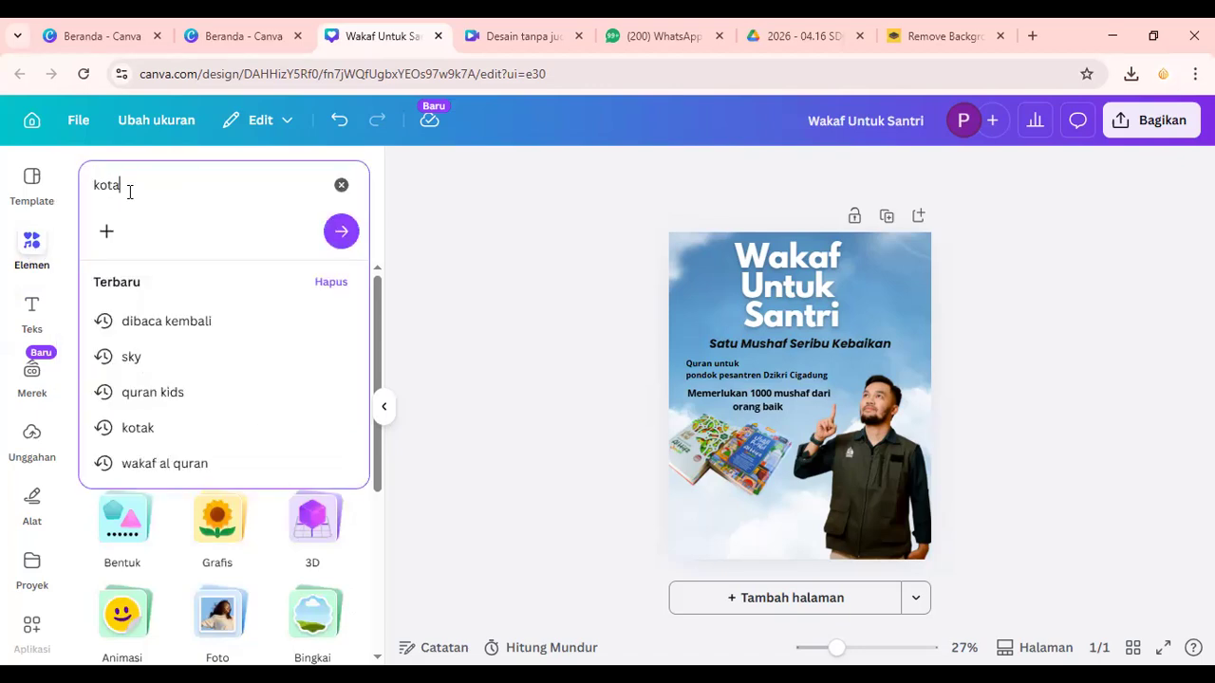
{"action": "type", "text": "k"}
{"action": "key", "text": "Return"}
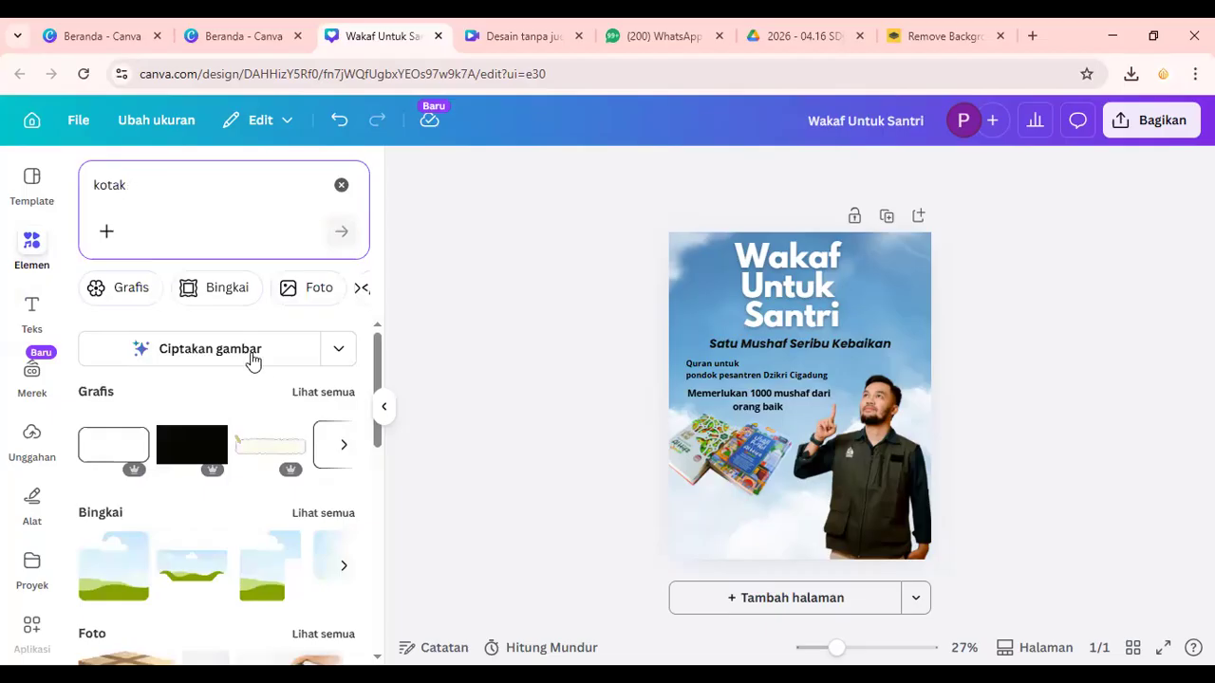
{"action": "scroll", "coordinate": [332, 418], "scroll_direction": "down", "scroll_amount": 4}
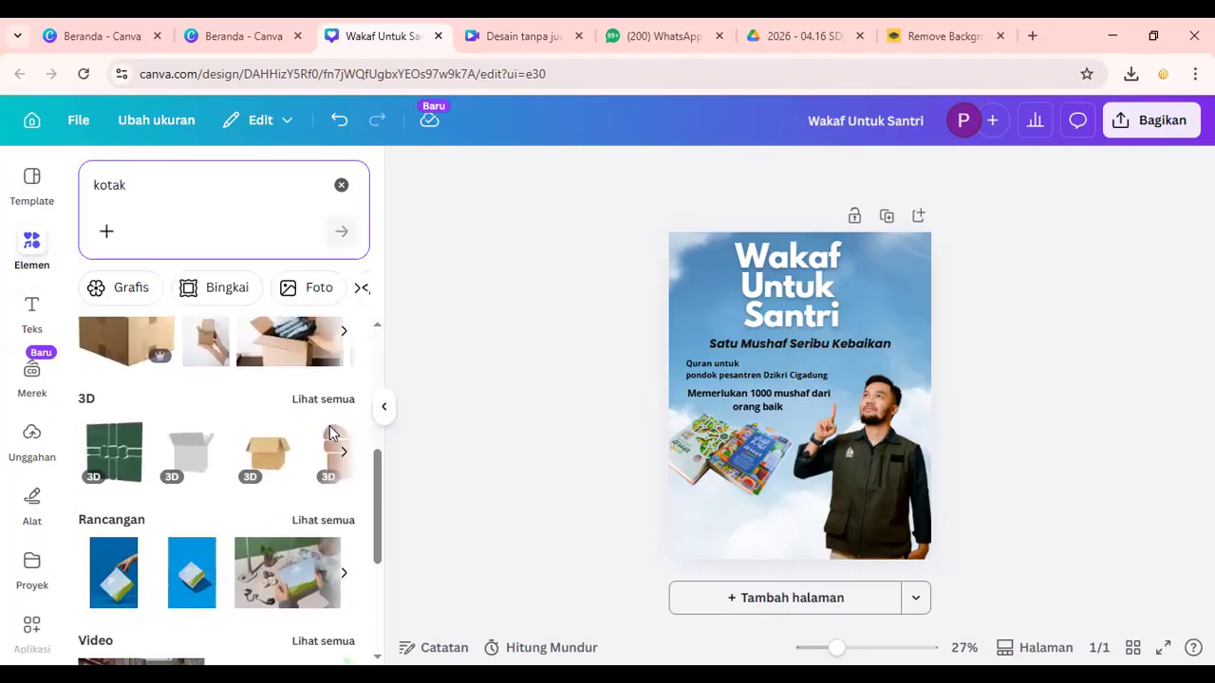
{"action": "scroll", "coordinate": [329, 434], "scroll_direction": "up", "scroll_amount": 5}
{"action": "left_click", "coordinate": [326, 390]}
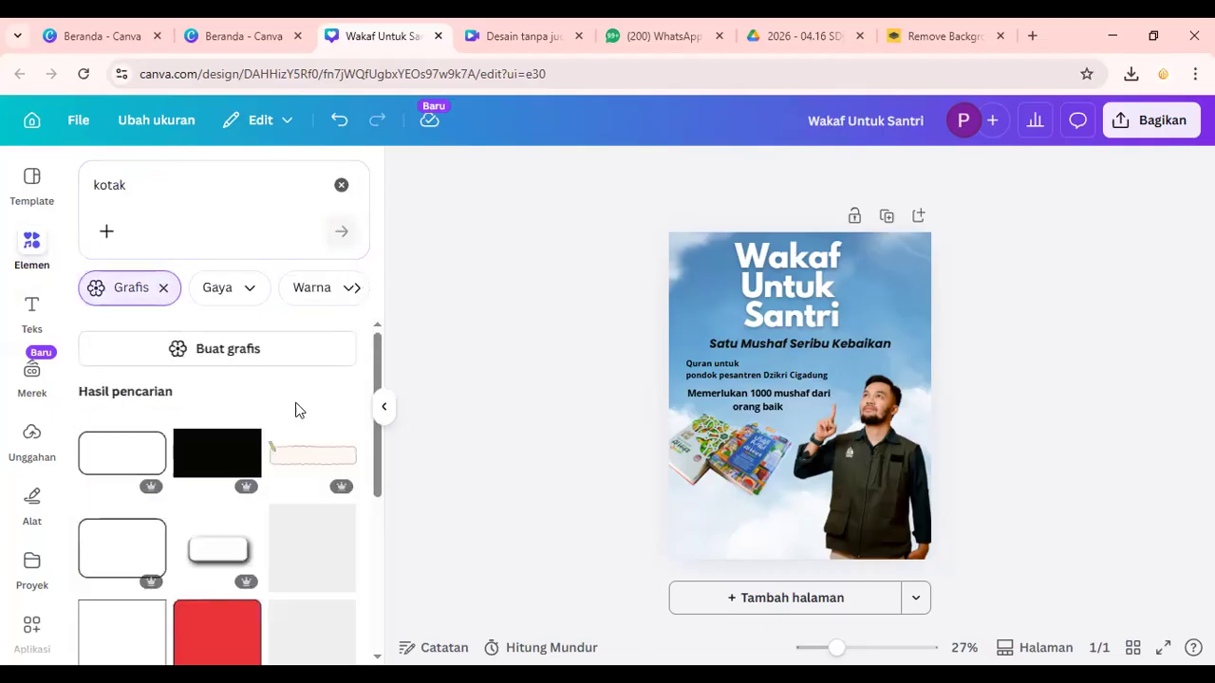
Step: Try a white rounded box with a shadow in the poster's lower-left corner, then delete it
{"action": "scroll", "coordinate": [285, 418], "scroll_direction": "down", "scroll_amount": 3}
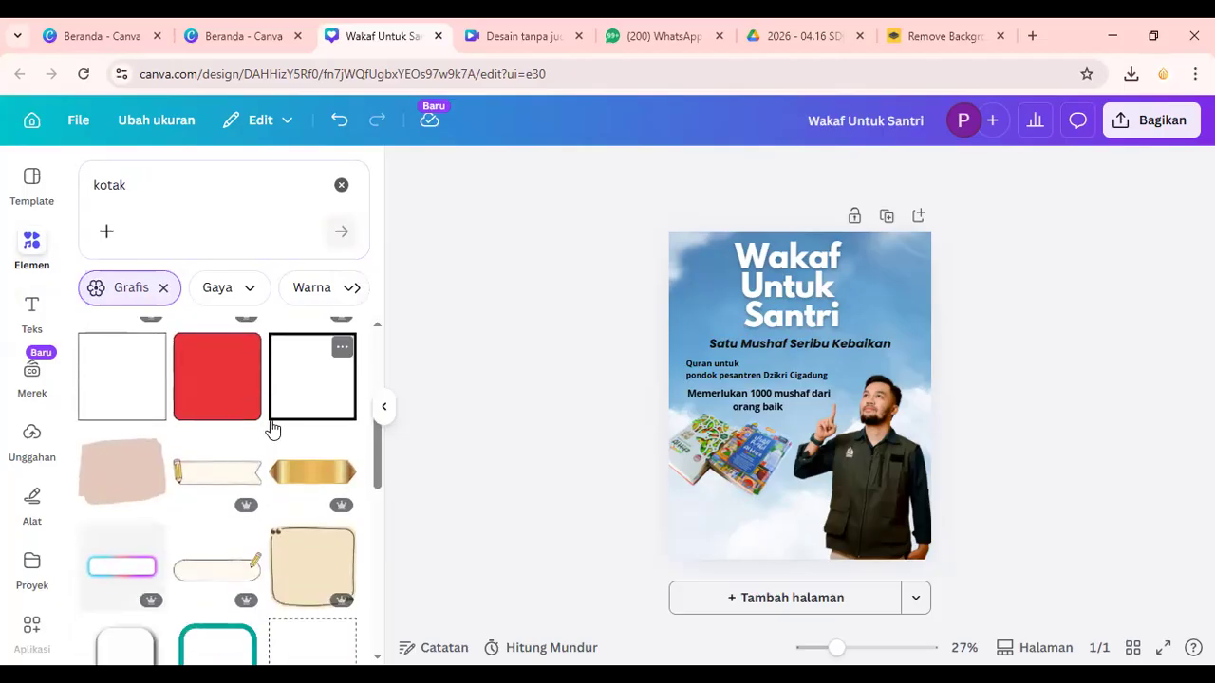
{"action": "scroll", "coordinate": [272, 429], "scroll_direction": "down", "scroll_amount": 1}
{"action": "scroll", "coordinate": [272, 430], "scroll_direction": "down", "scroll_amount": 1}
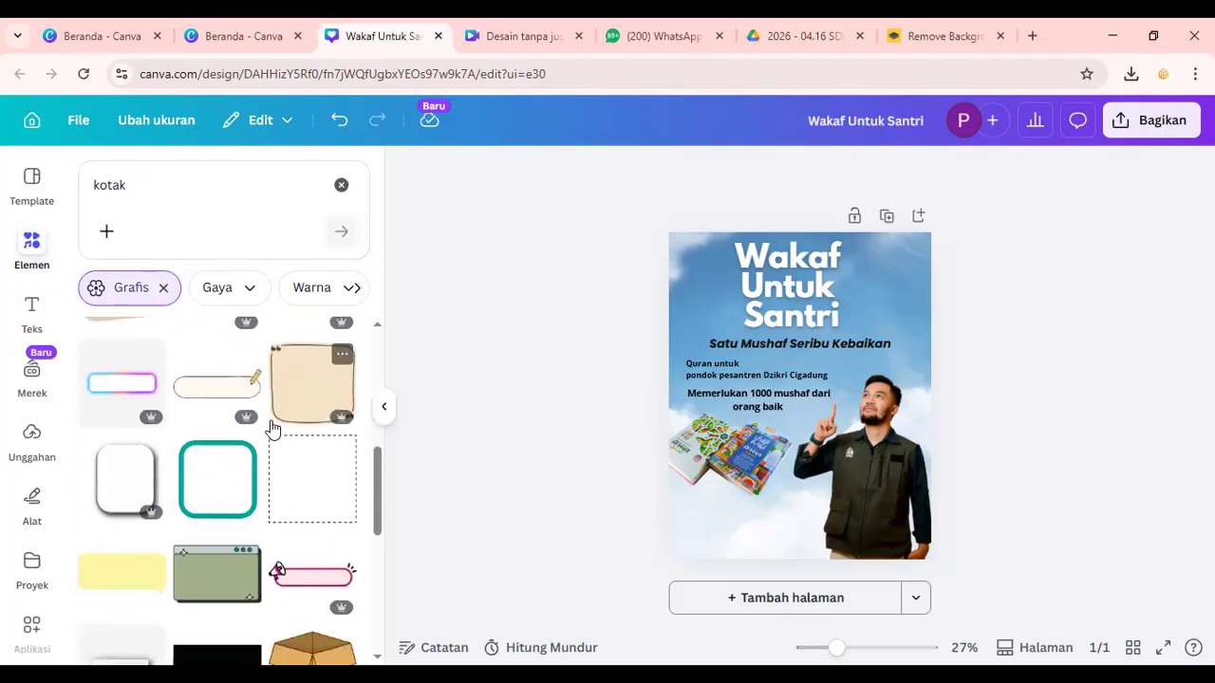
{"action": "scroll", "coordinate": [224, 460], "scroll_direction": "down", "scroll_amount": 1}
{"action": "scroll", "coordinate": [164, 498], "scroll_direction": "down", "scroll_amount": 2}
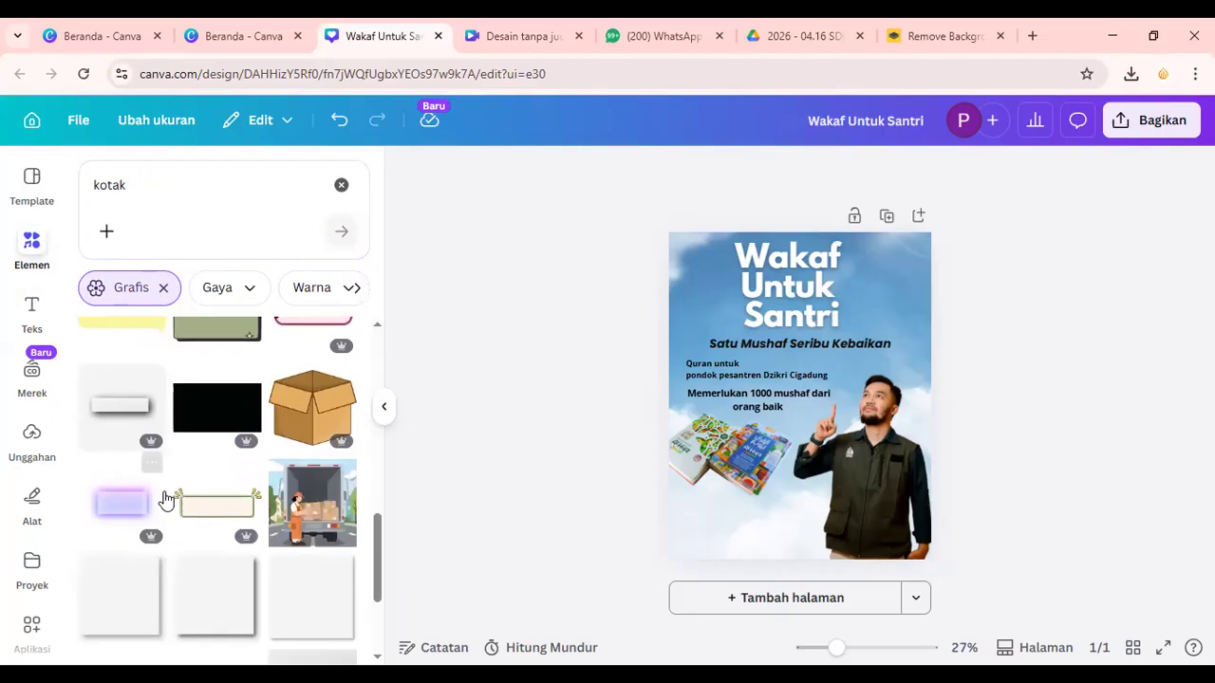
{"action": "scroll", "coordinate": [194, 442], "scroll_direction": "down", "scroll_amount": 2}
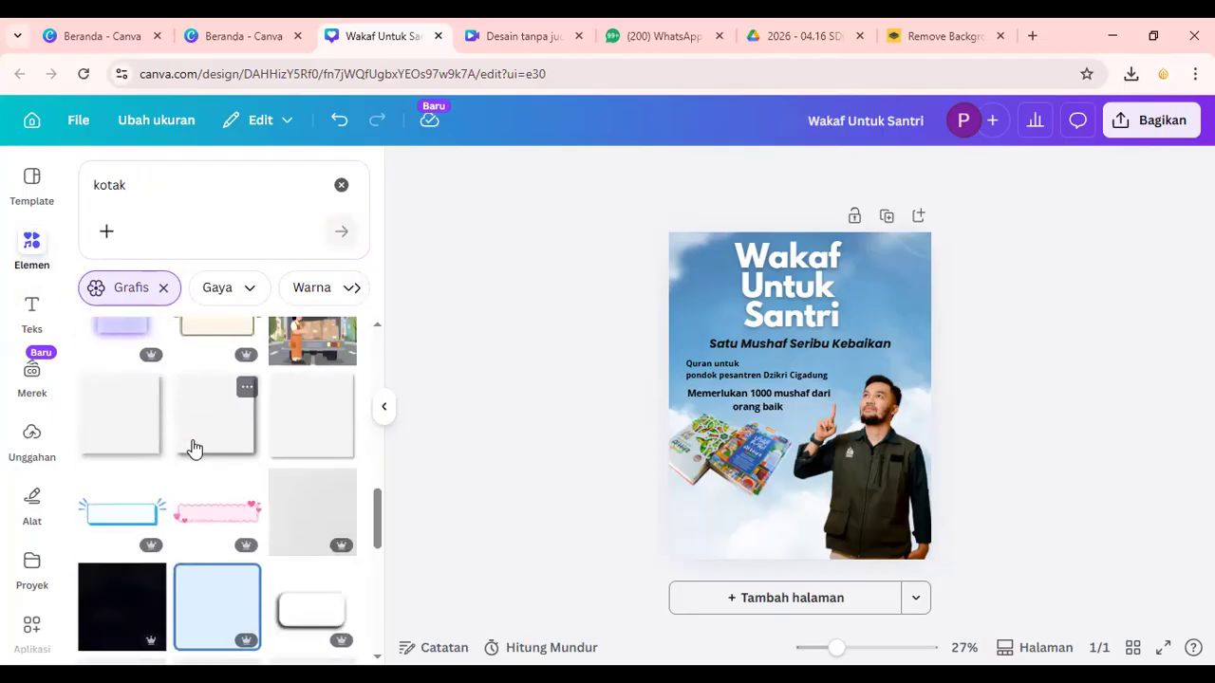
{"action": "scroll", "coordinate": [284, 519], "scroll_direction": "down", "scroll_amount": 1}
{"action": "left_click", "coordinate": [294, 527]}
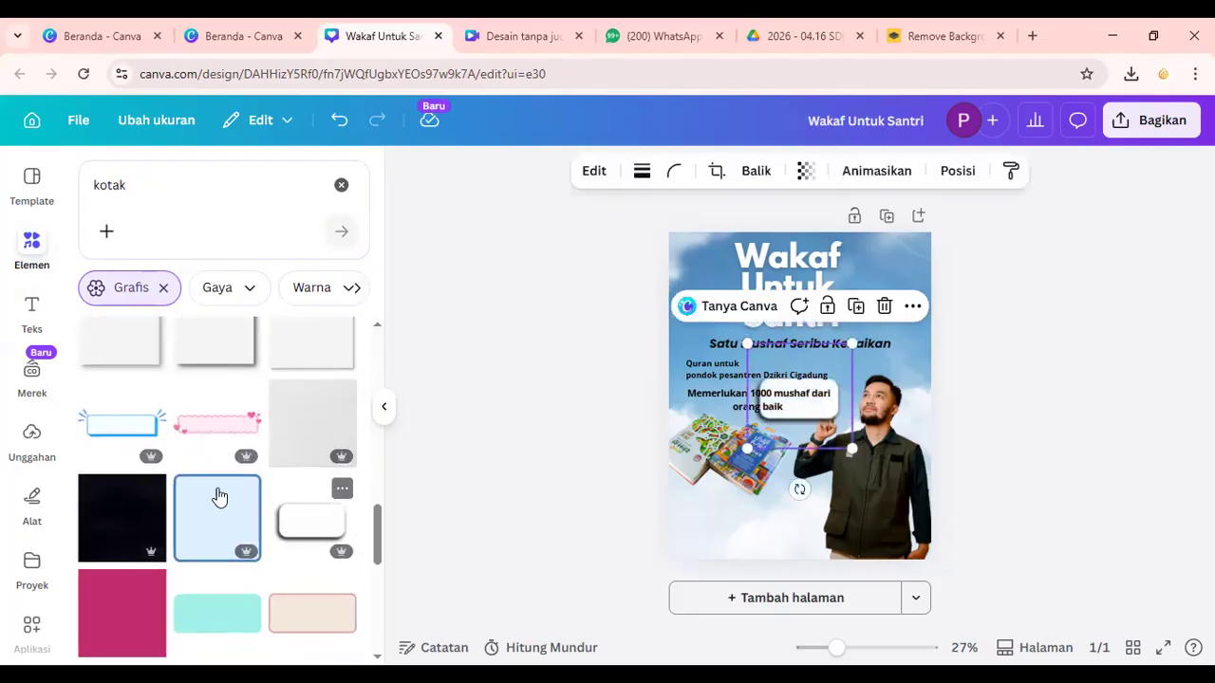
{"action": "left_click_drag", "start_coordinate": [830, 410], "coordinate": [770, 573]}
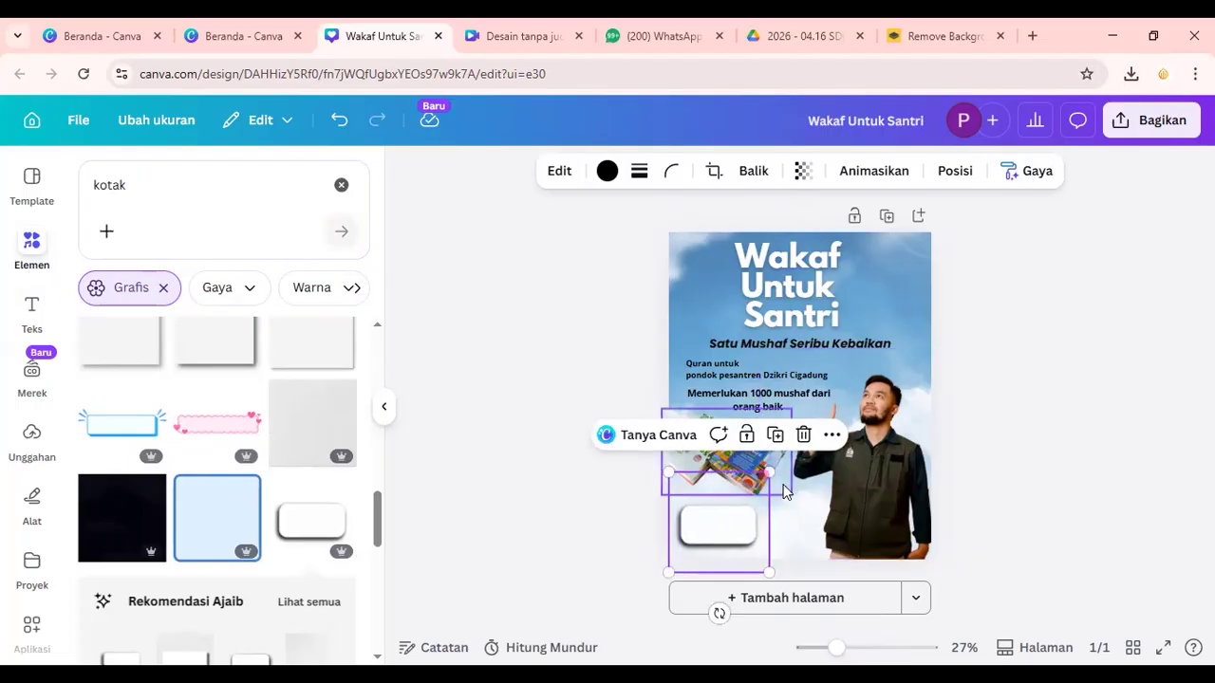
{"action": "key", "text": "Delete"}
Step: Insert the blue-outlined white box with accent strokes and place it in the poster's lower-left area, below the Quran books
{"action": "scroll", "coordinate": [216, 446], "scroll_direction": "up", "scroll_amount": 2}
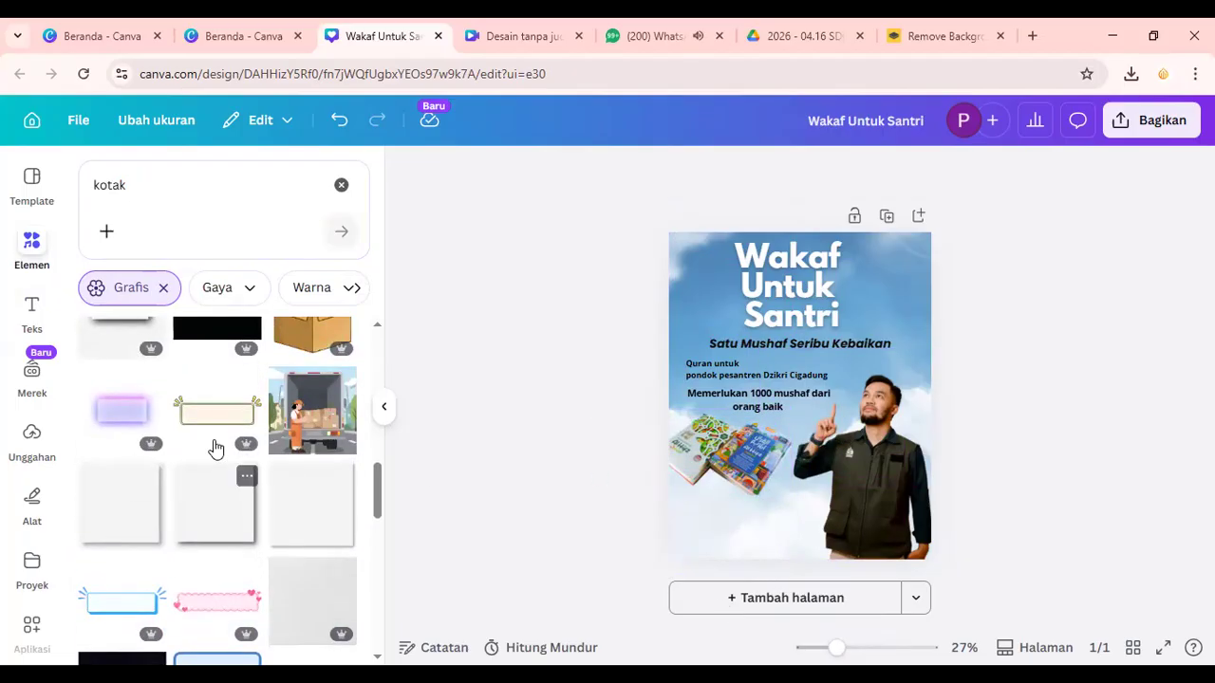
{"action": "left_click", "coordinate": [136, 598]}
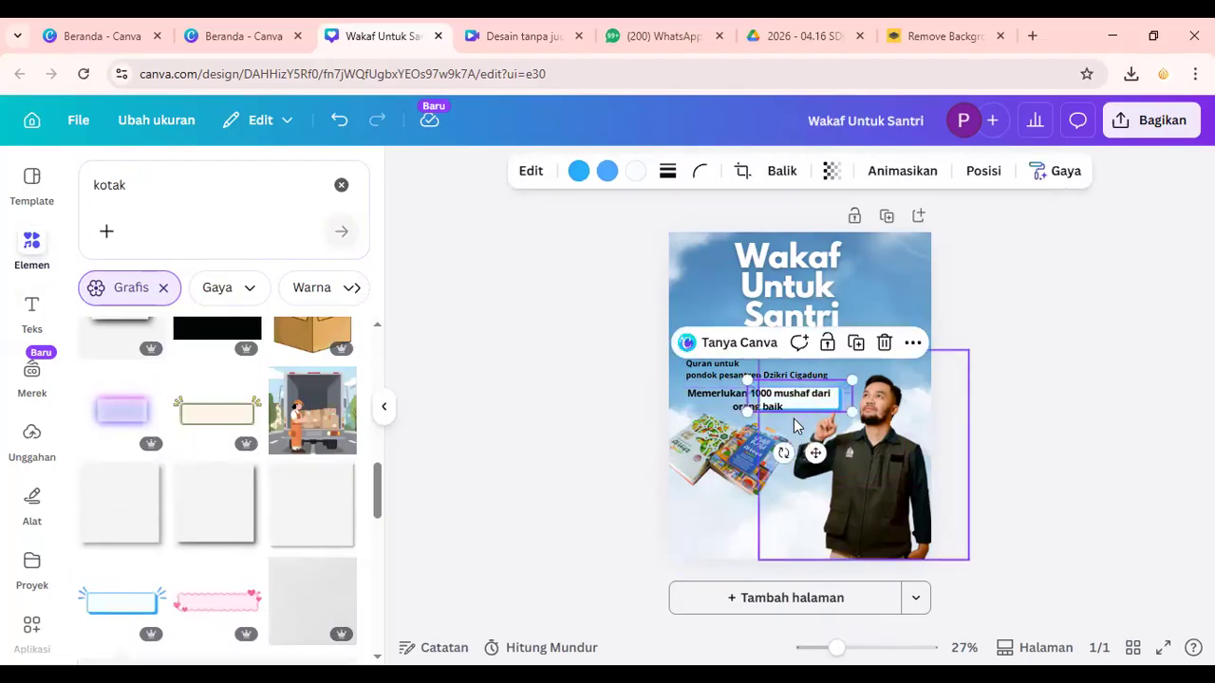
{"action": "left_click_drag", "start_coordinate": [847, 409], "coordinate": [745, 537]}
{"action": "right_click", "coordinate": [745, 537]}
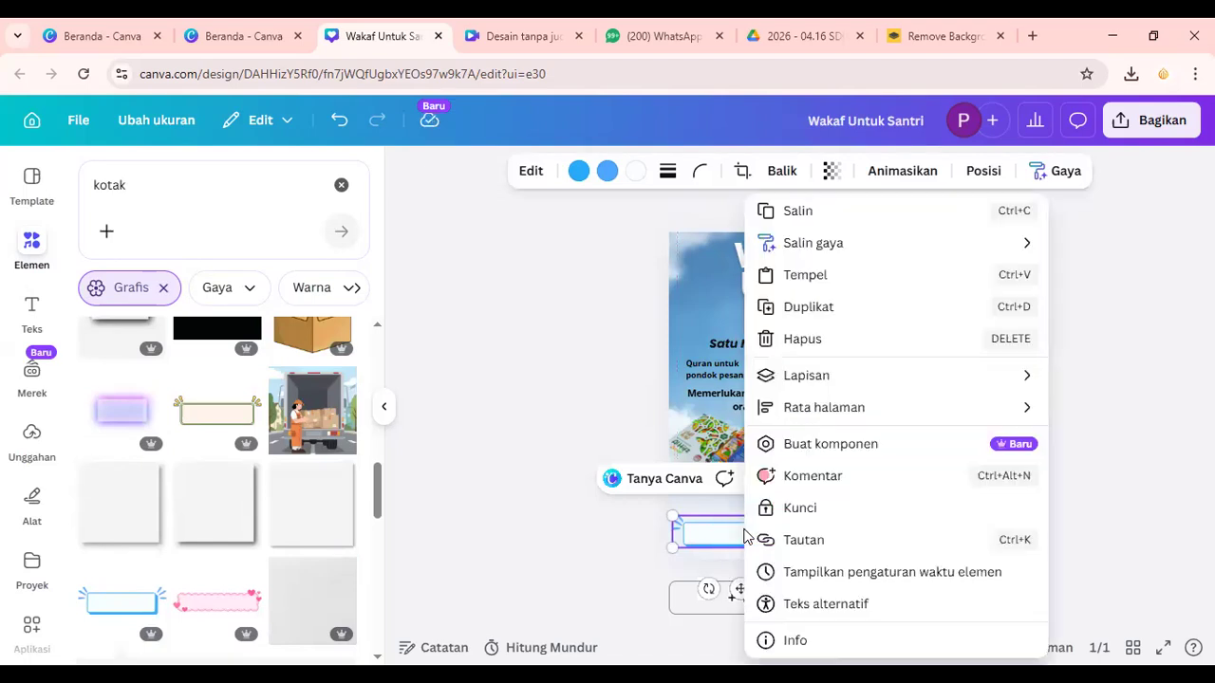
{"action": "left_click", "coordinate": [1090, 438]}
{"action": "left_click", "coordinate": [490, 471]}
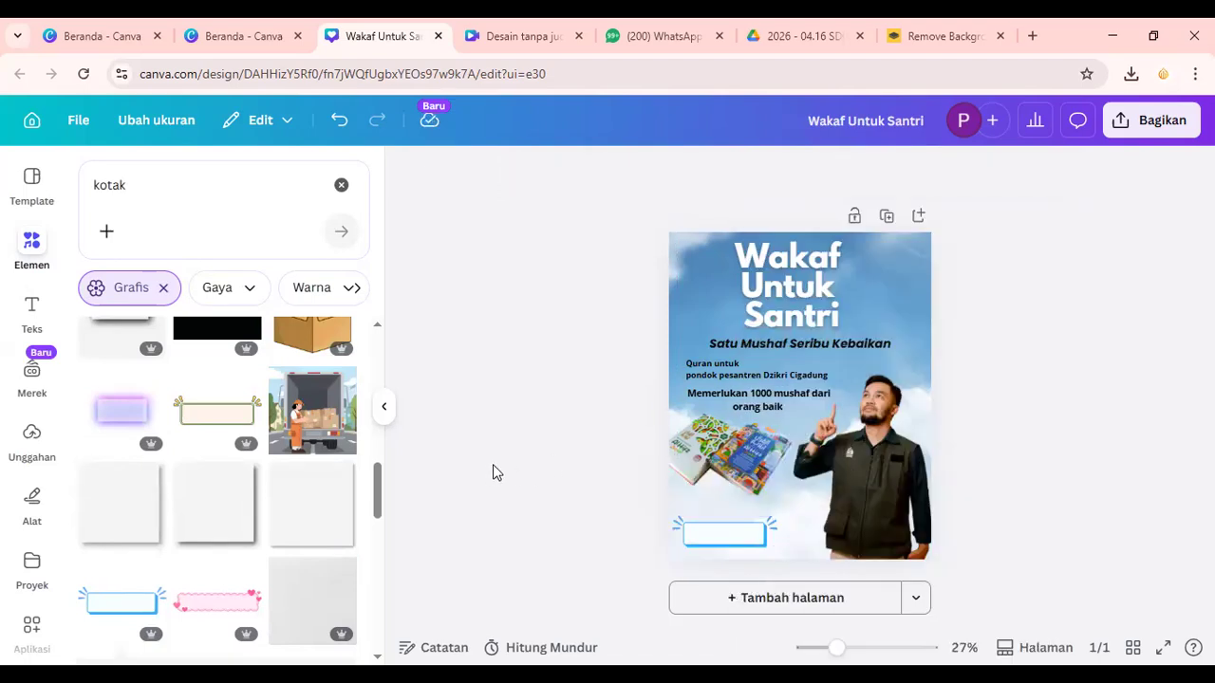
Step: Add a subheading text box reading "Informasi :" with the contact's name and a placeholder phone number on the second line
{"action": "left_click", "coordinate": [32, 313]}
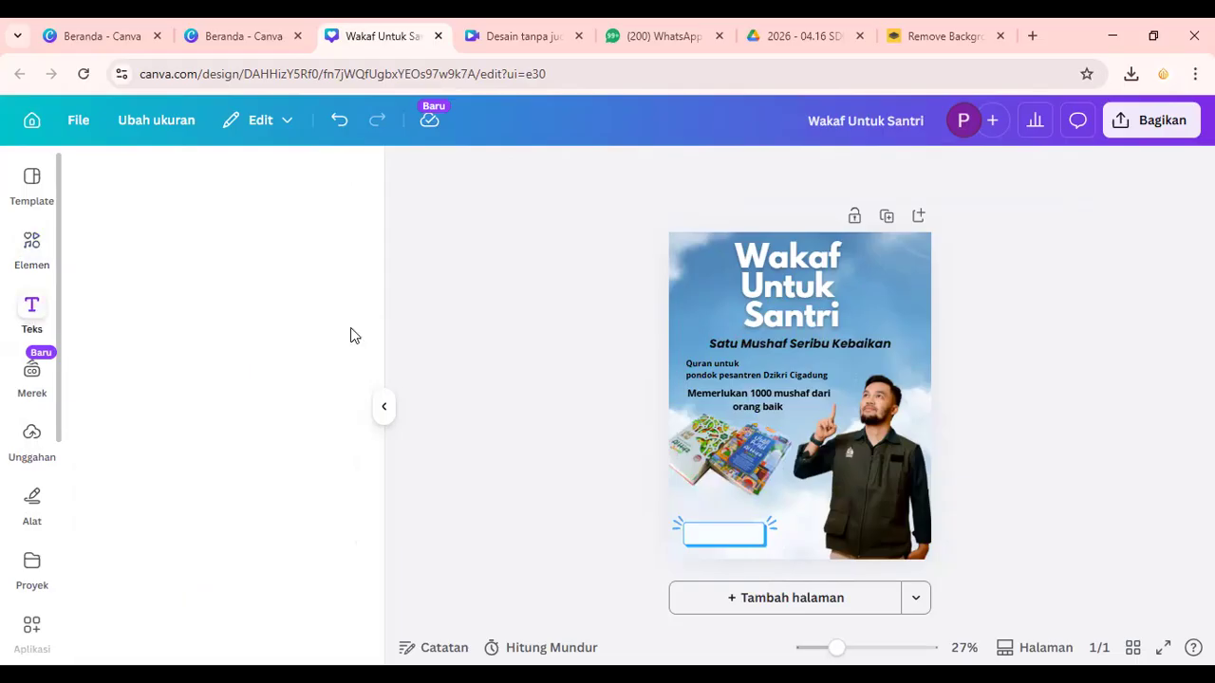
{"action": "left_click", "coordinate": [256, 184]}
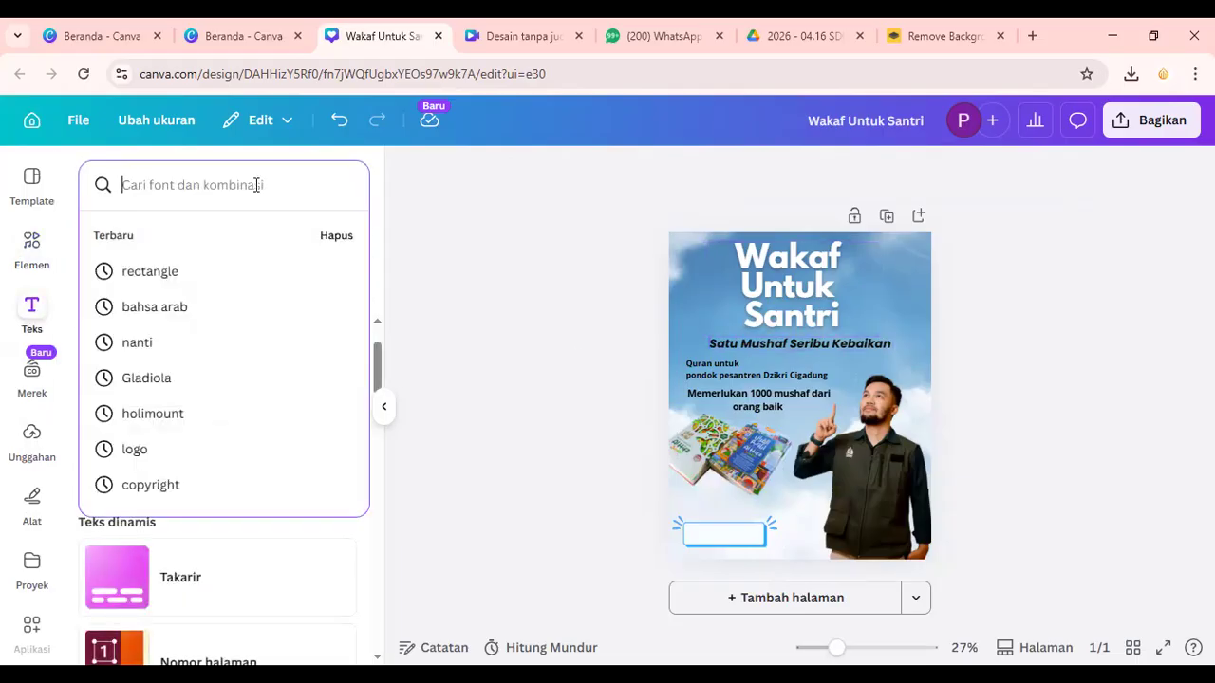
{"action": "left_click", "coordinate": [461, 276]}
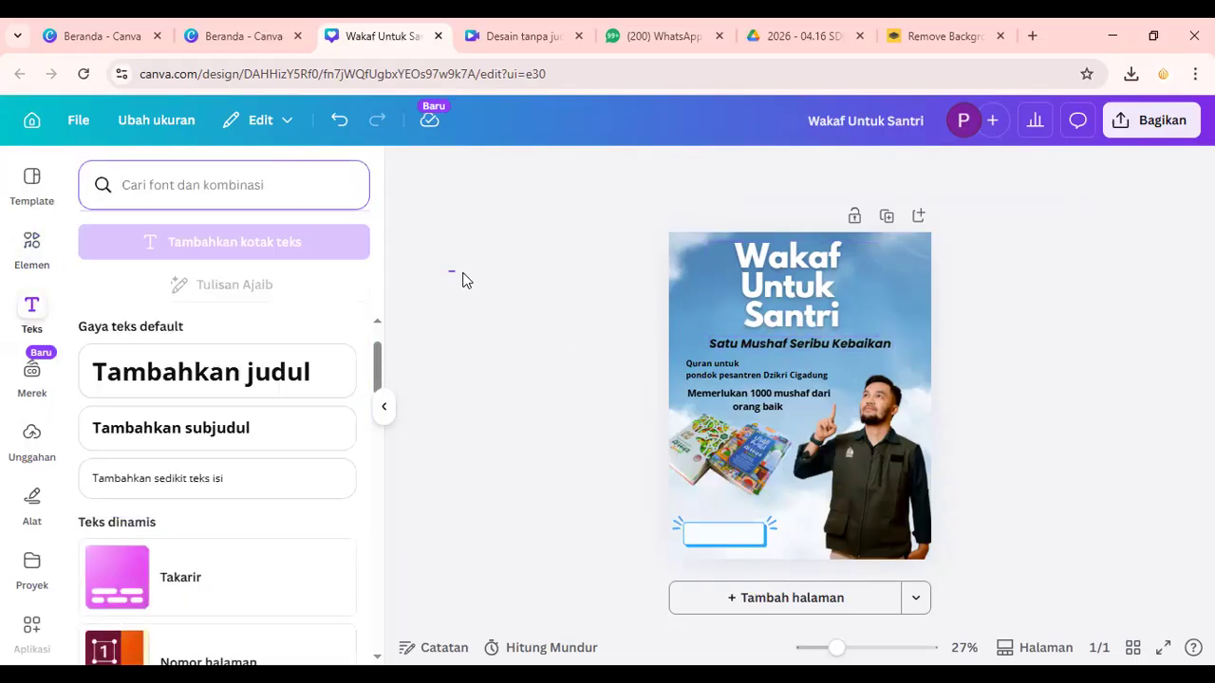
{"action": "left_click", "coordinate": [171, 429]}
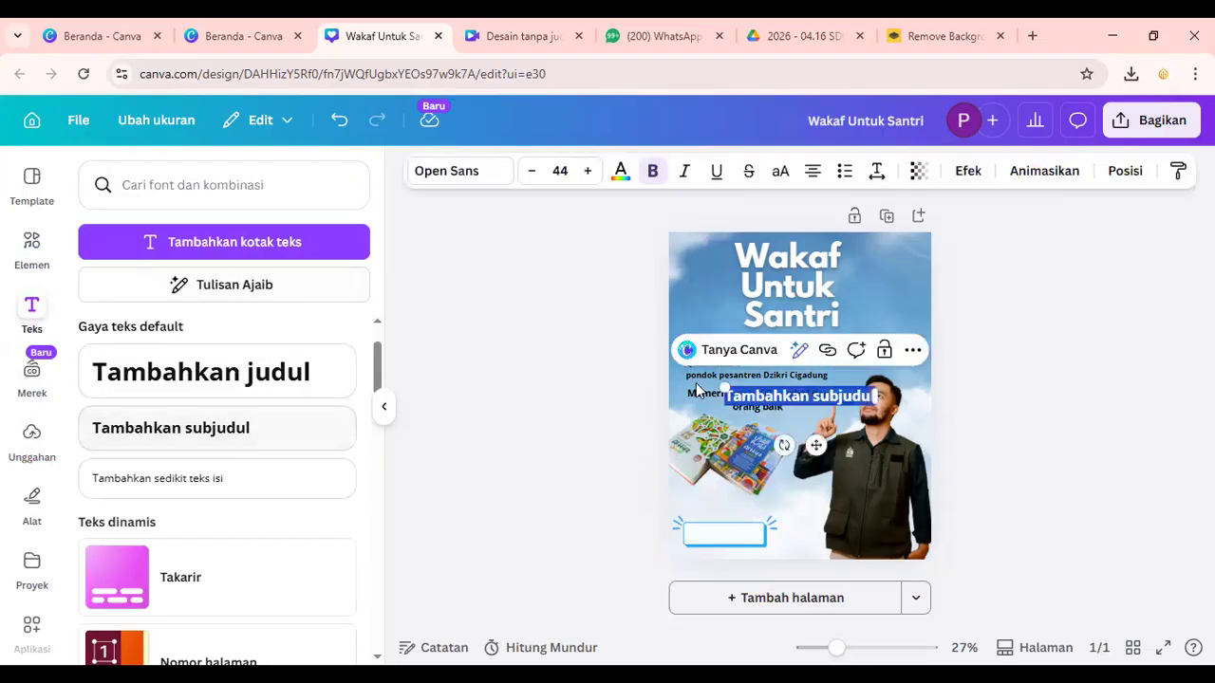
{"action": "type", "text": "informas"}
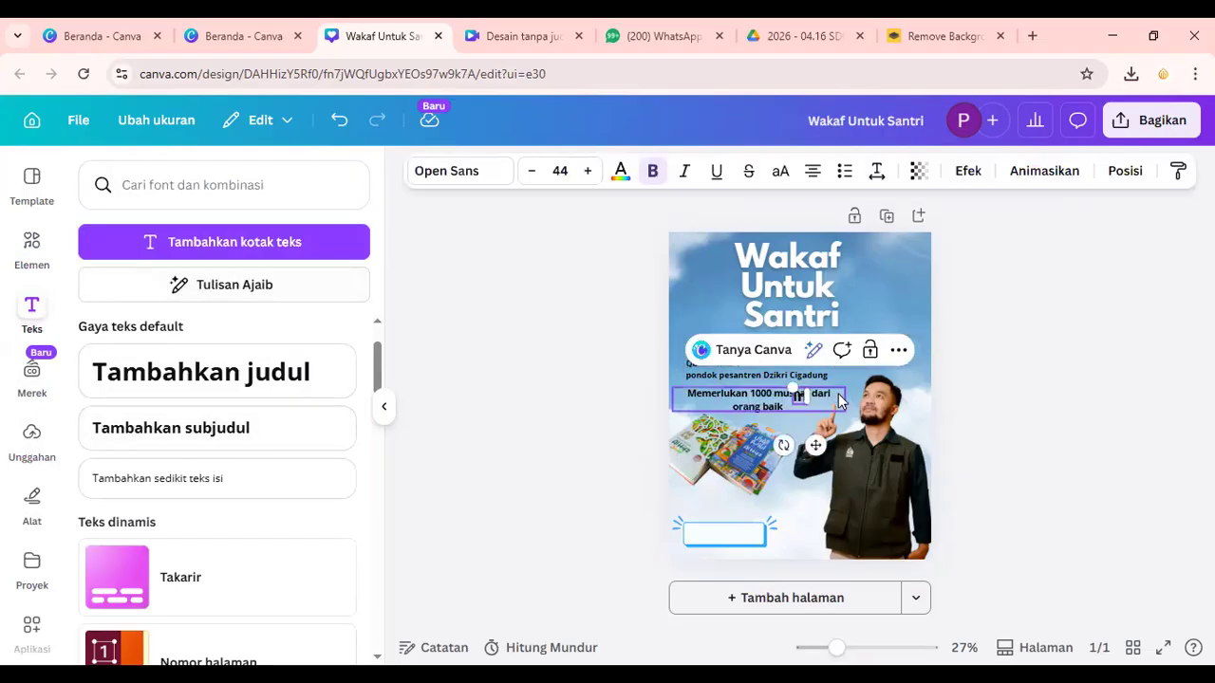
{"action": "type", "text": "i :"}
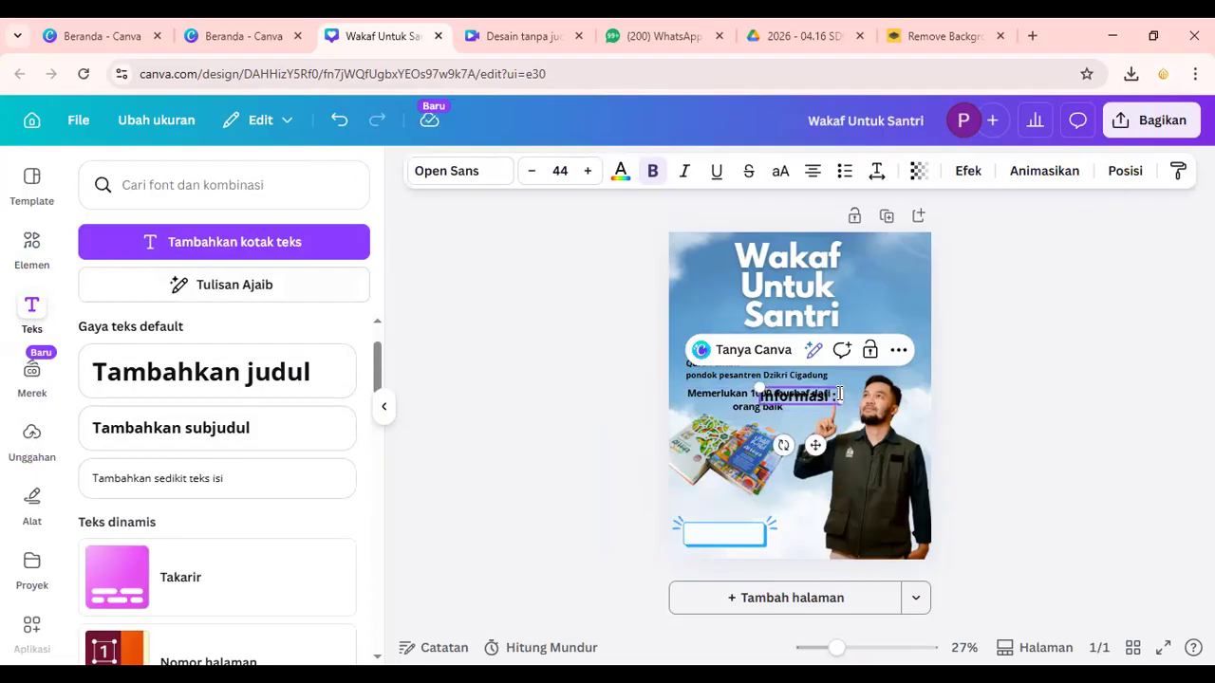
{"action": "key", "text": "Return"}
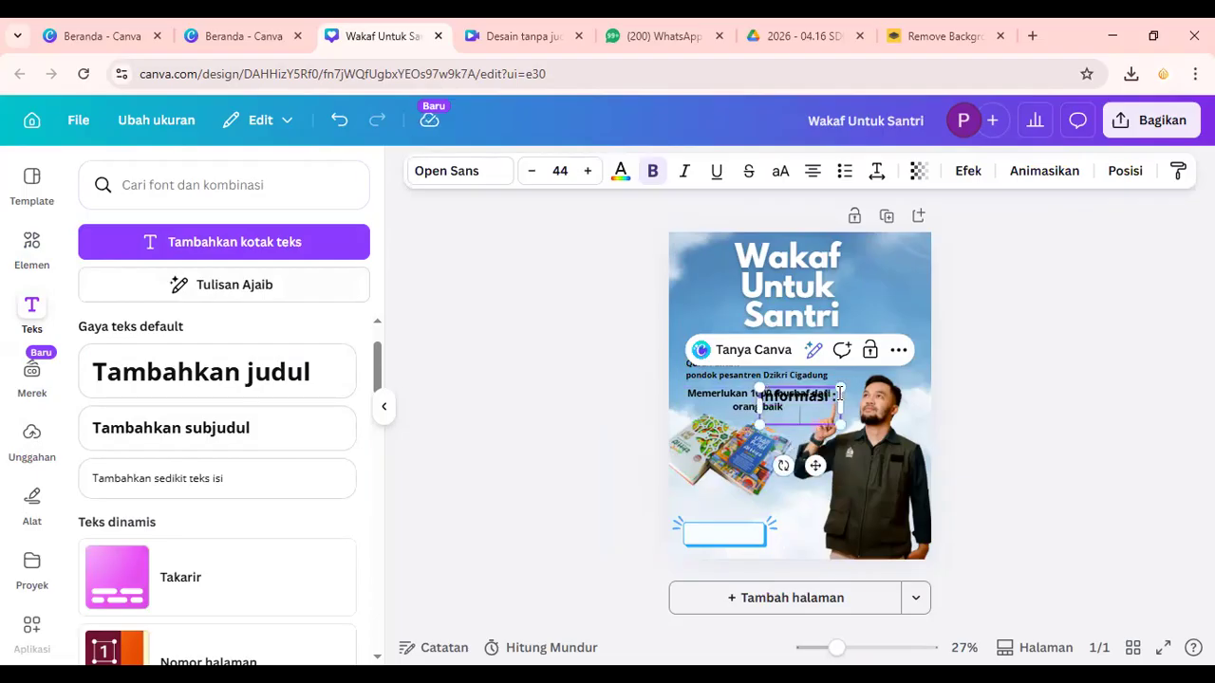
{"action": "type", "text": "Ustdz Kayatu"}
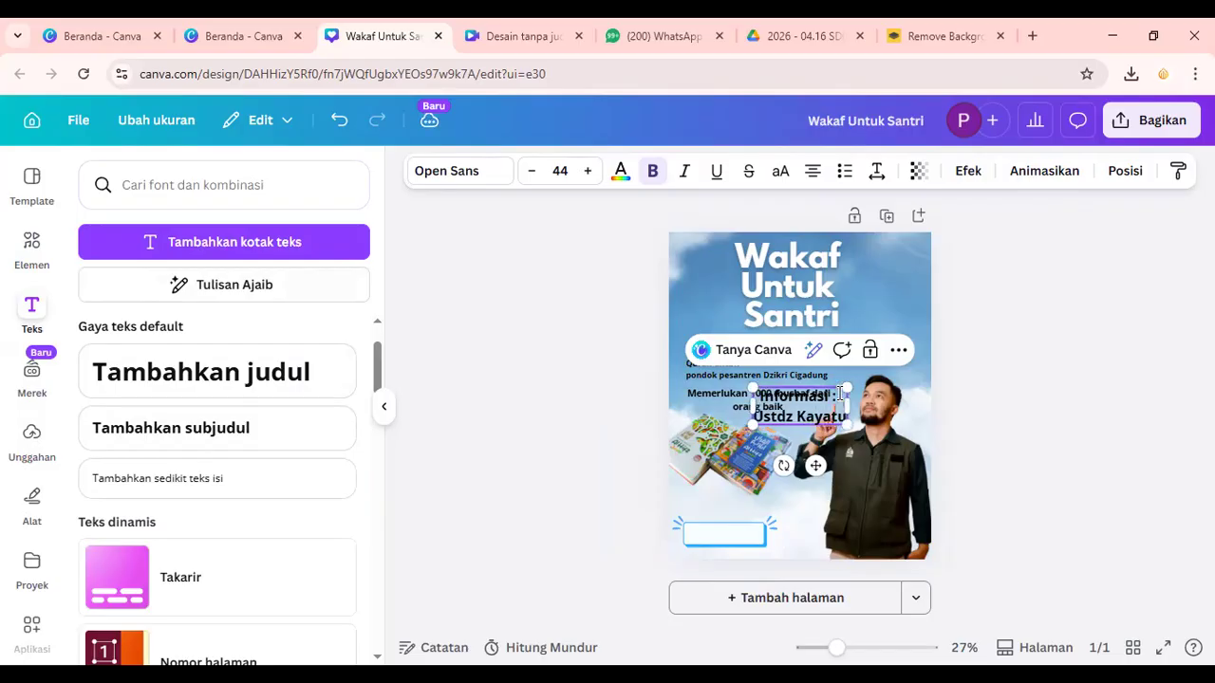
{"action": "type", "text": "n 08xxxxx"}
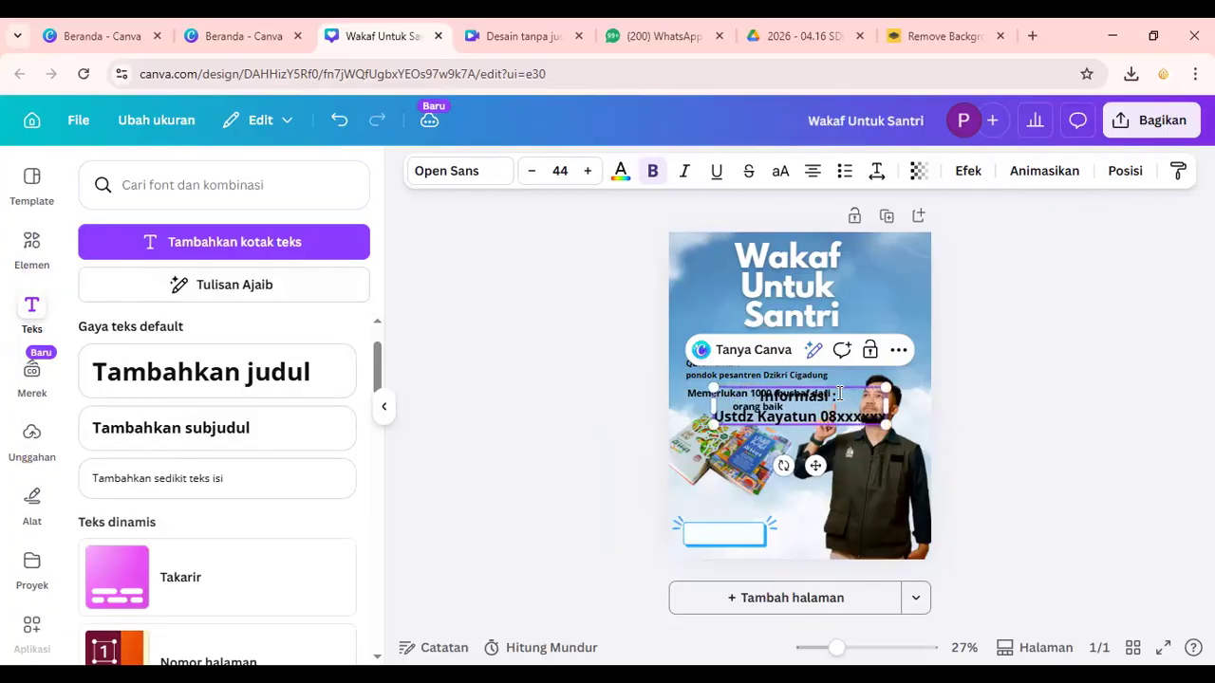
{"action": "left_click", "coordinate": [1044, 330]}
Step: Shrink the contact text below the Quran books and enlarge and position the blue-outlined box so that it frames the text
{"action": "left_click_drag", "start_coordinate": [778, 415], "coordinate": [802, 551]}
{"action": "left_click", "coordinate": [1085, 510]}
{"action": "left_click", "coordinate": [737, 542]}
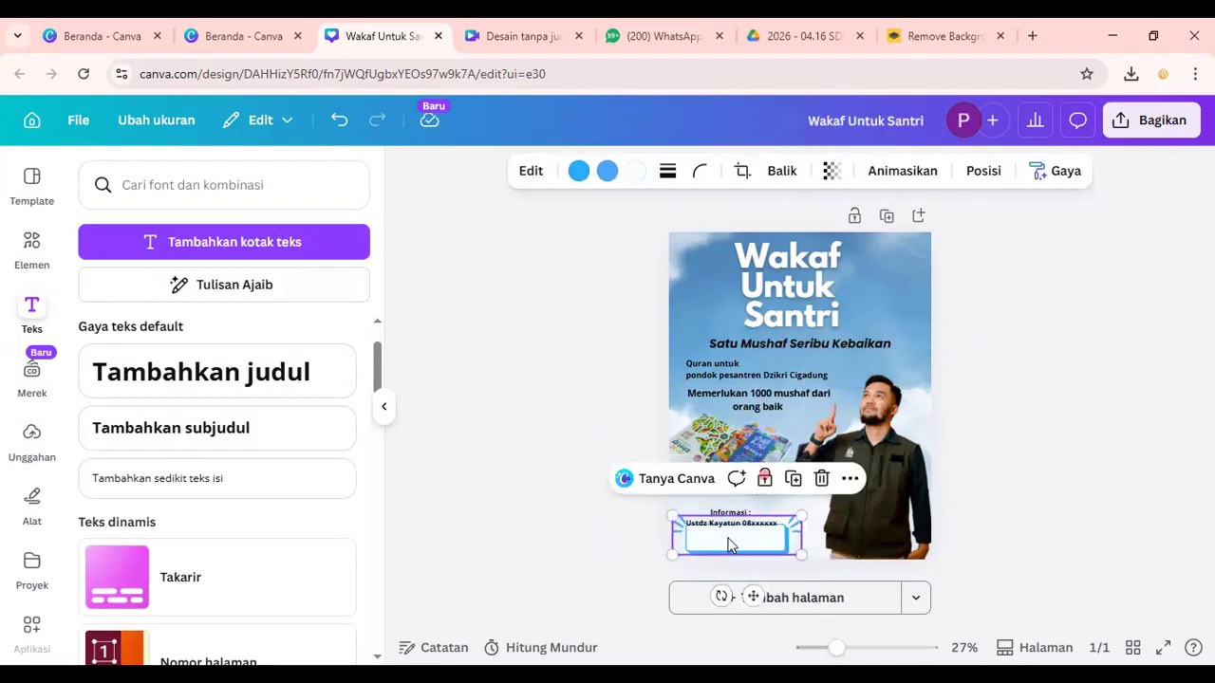
{"action": "left_click_drag", "start_coordinate": [727, 542], "coordinate": [723, 508]}
{"action": "left_click", "coordinate": [1018, 501]}
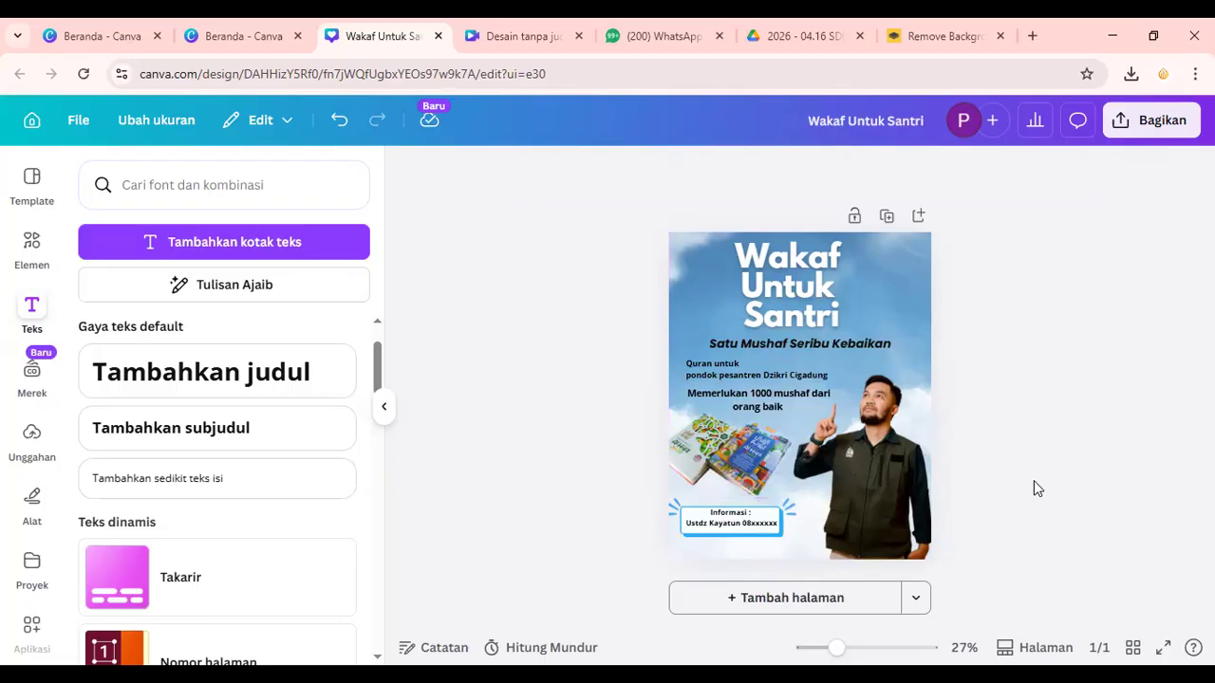
Step: Nudge the Quran books slightly up and center the "Wakaf Untuk Santri" heading horizontally on the poster
{"action": "left_click", "coordinate": [759, 475]}
{"action": "left_click", "coordinate": [1121, 412]}
{"action": "left_click", "coordinate": [778, 305]}
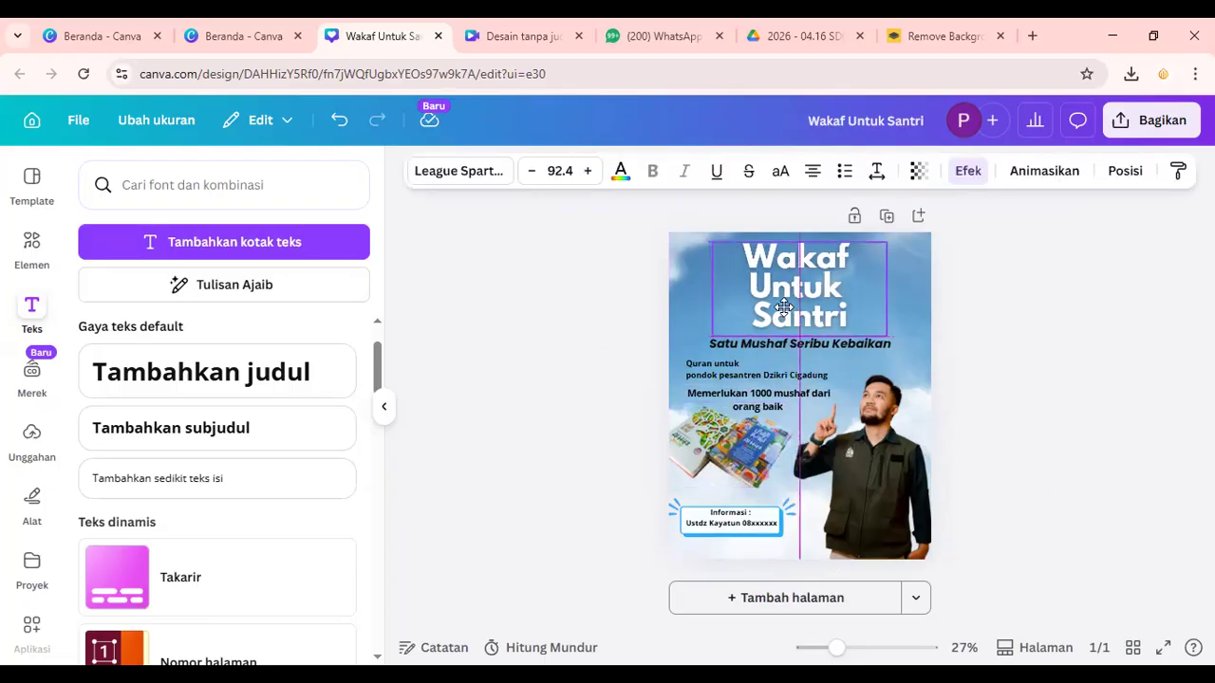
{"action": "left_click", "coordinate": [1107, 308]}
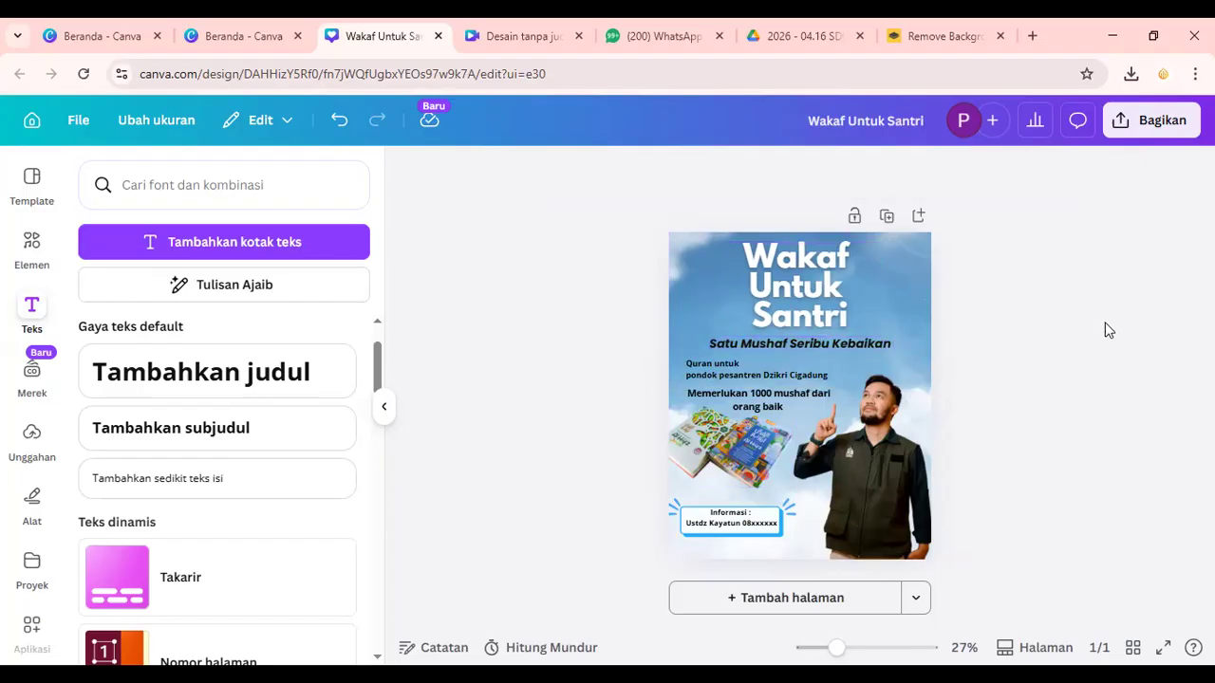
{"action": "left_click", "coordinate": [719, 373]}
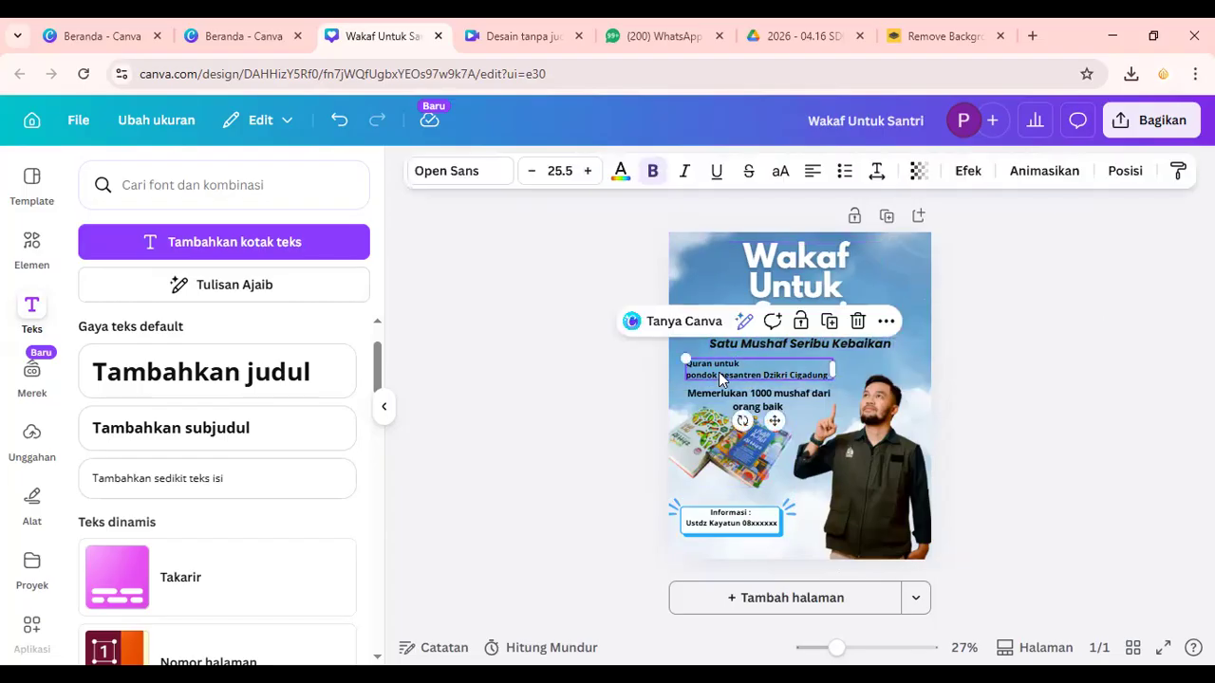
{"action": "left_click", "coordinate": [1130, 397]}
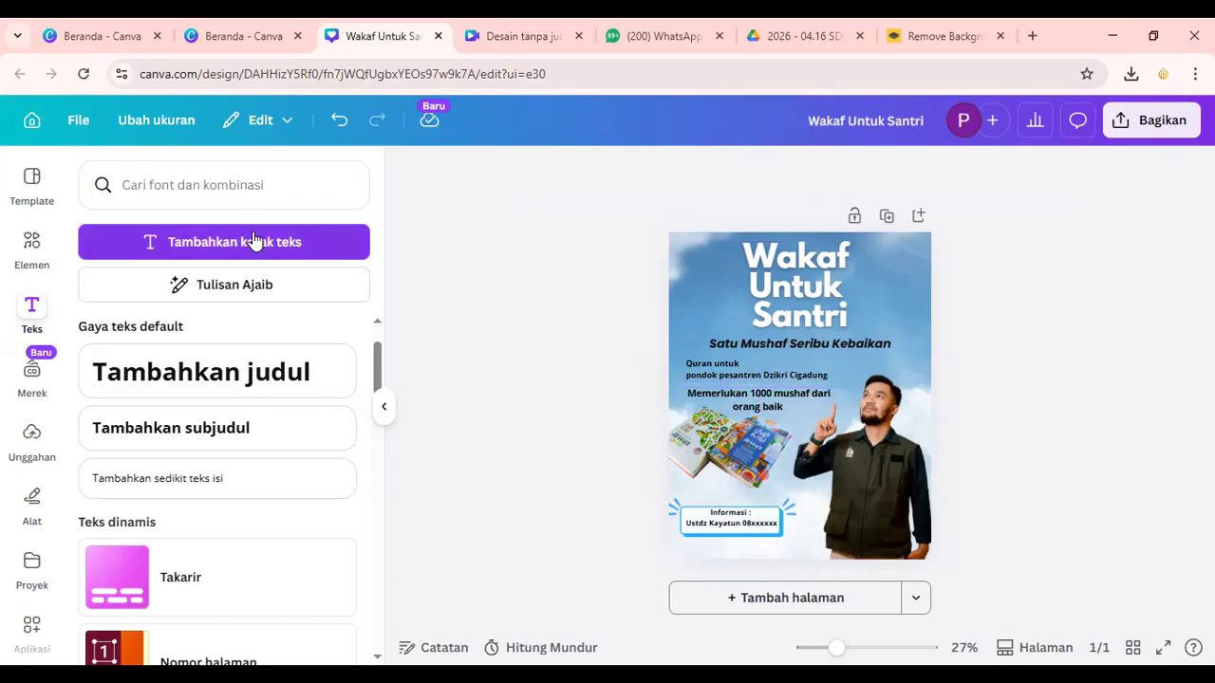
Step: Return to the "program wakaf quran" template results and add a blank second page to the design
{"action": "left_click", "coordinate": [32, 180]}
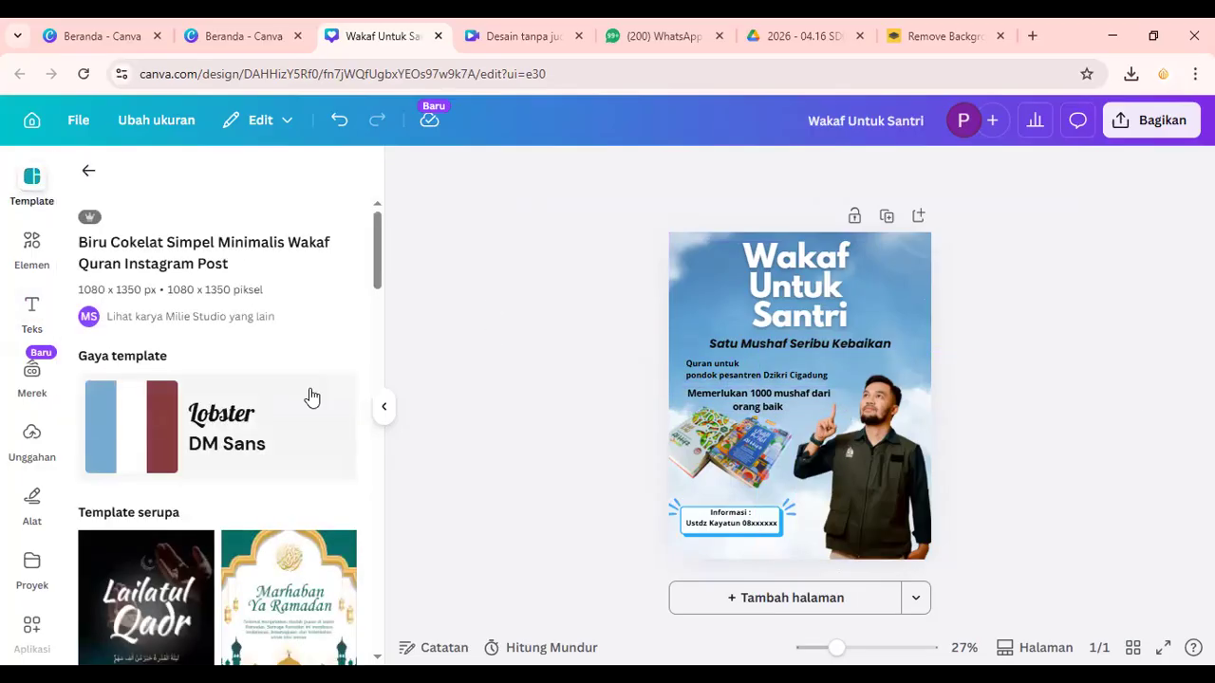
{"action": "left_click", "coordinate": [88, 171]}
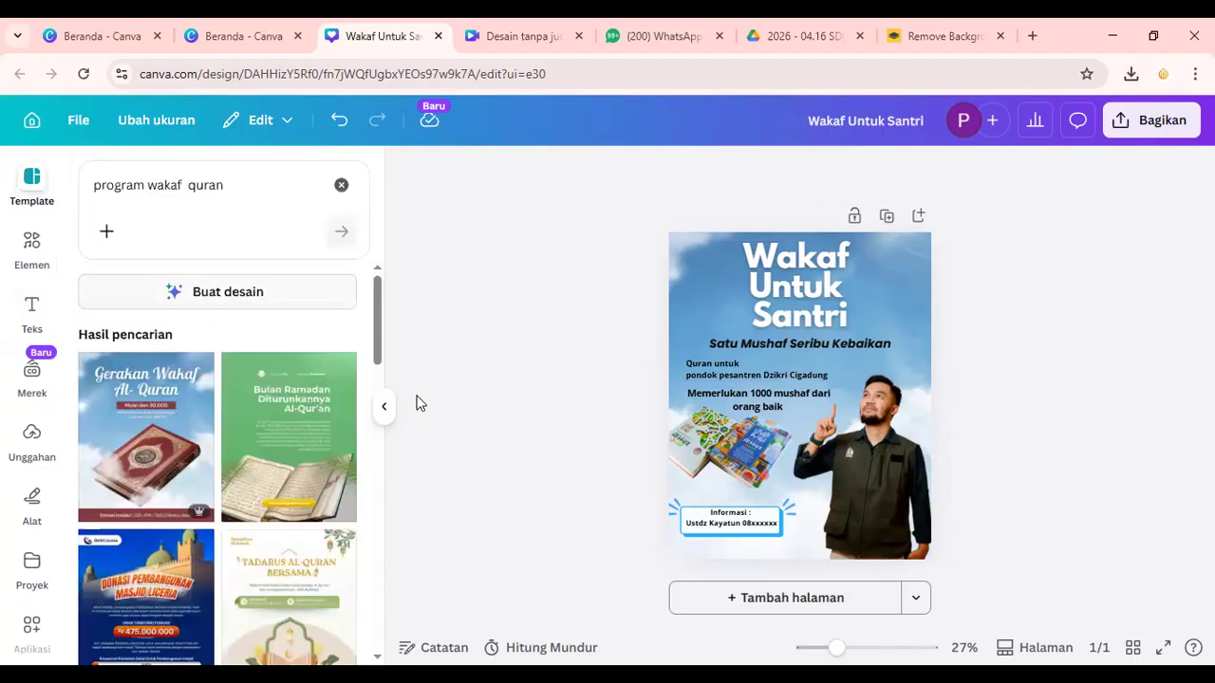
{"action": "scroll", "coordinate": [262, 469], "scroll_direction": "down", "scroll_amount": 3}
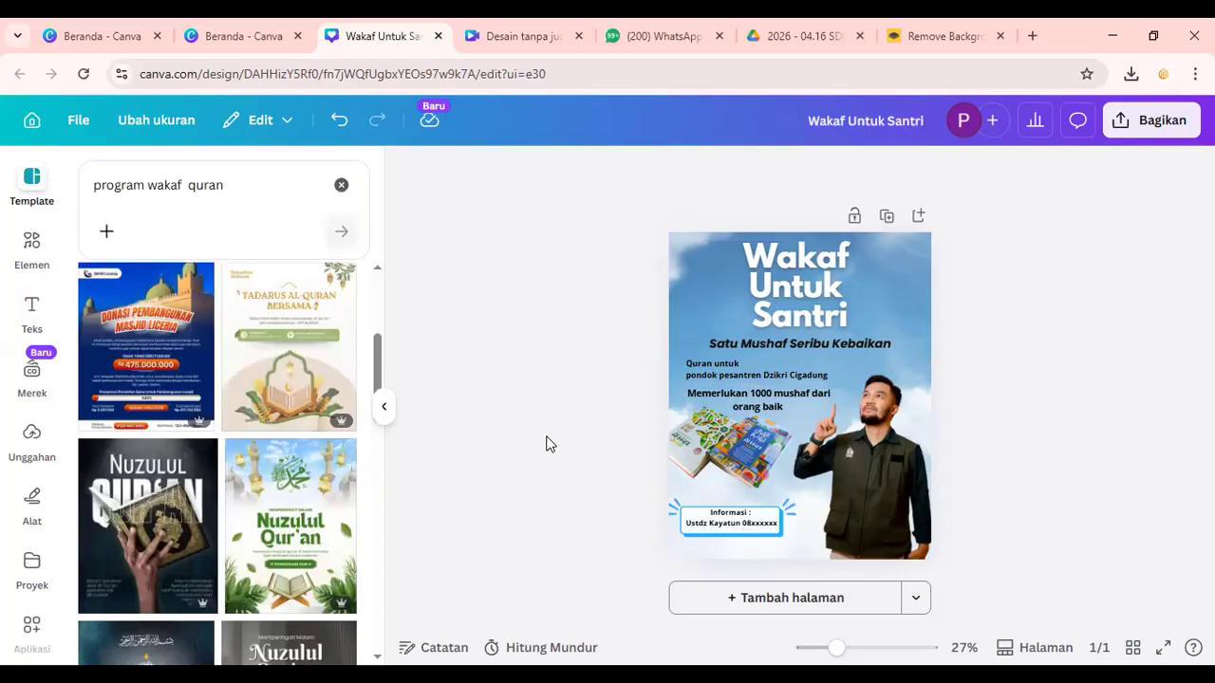
{"action": "left_click", "coordinate": [795, 600]}
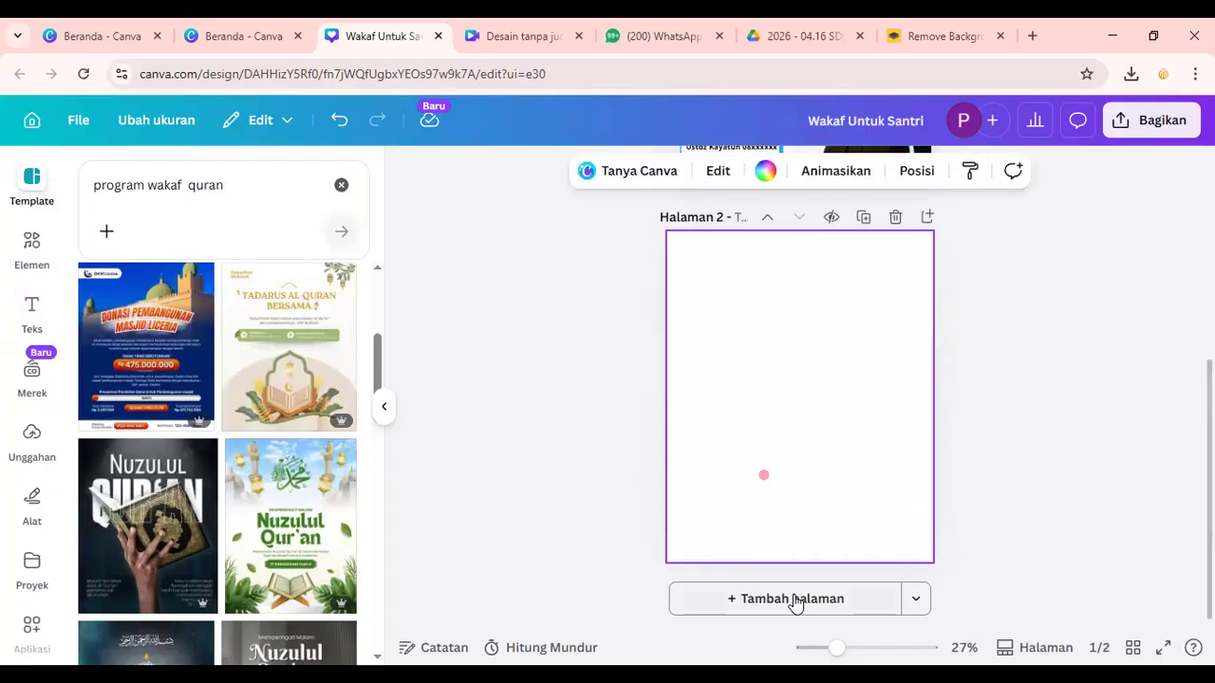
{"action": "scroll", "coordinate": [670, 442], "scroll_direction": "up", "scroll_amount": 2}
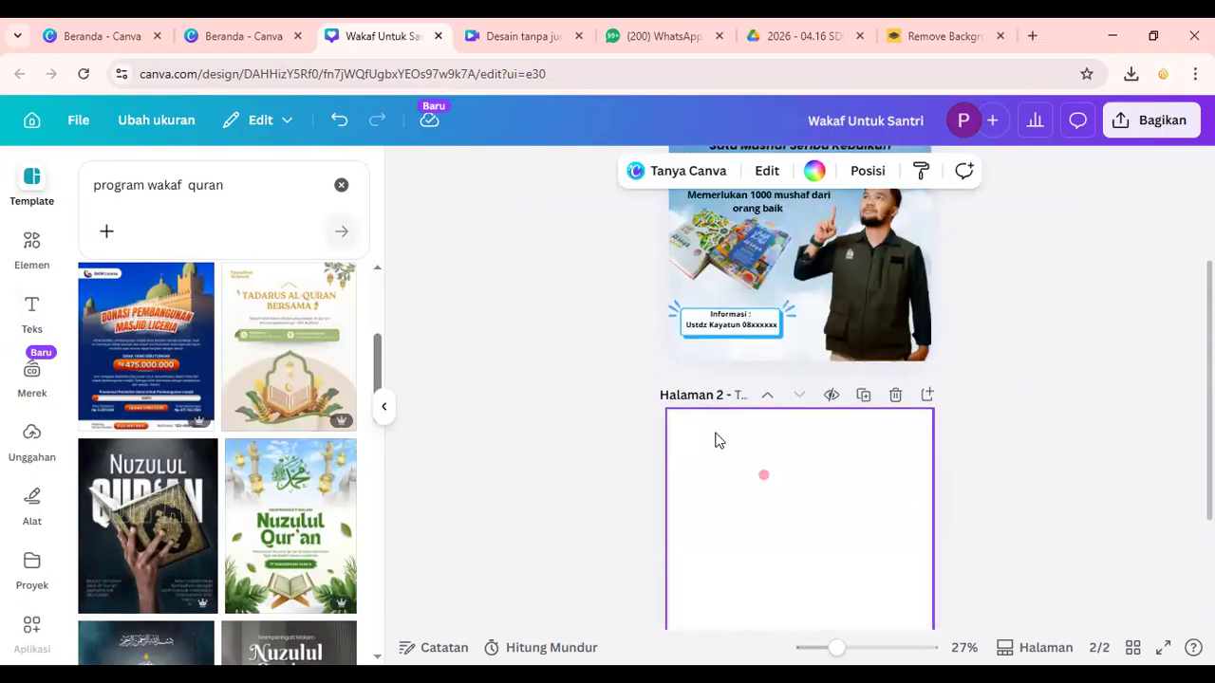
Step: Browse the Quran waqf template results and apply the blue "Donasi Pembangunan Masjid Liceria" template to page 2
{"action": "scroll", "coordinate": [713, 442], "scroll_direction": "up", "scroll_amount": 2}
{"action": "scroll", "coordinate": [778, 569], "scroll_direction": "down", "scroll_amount": 4}
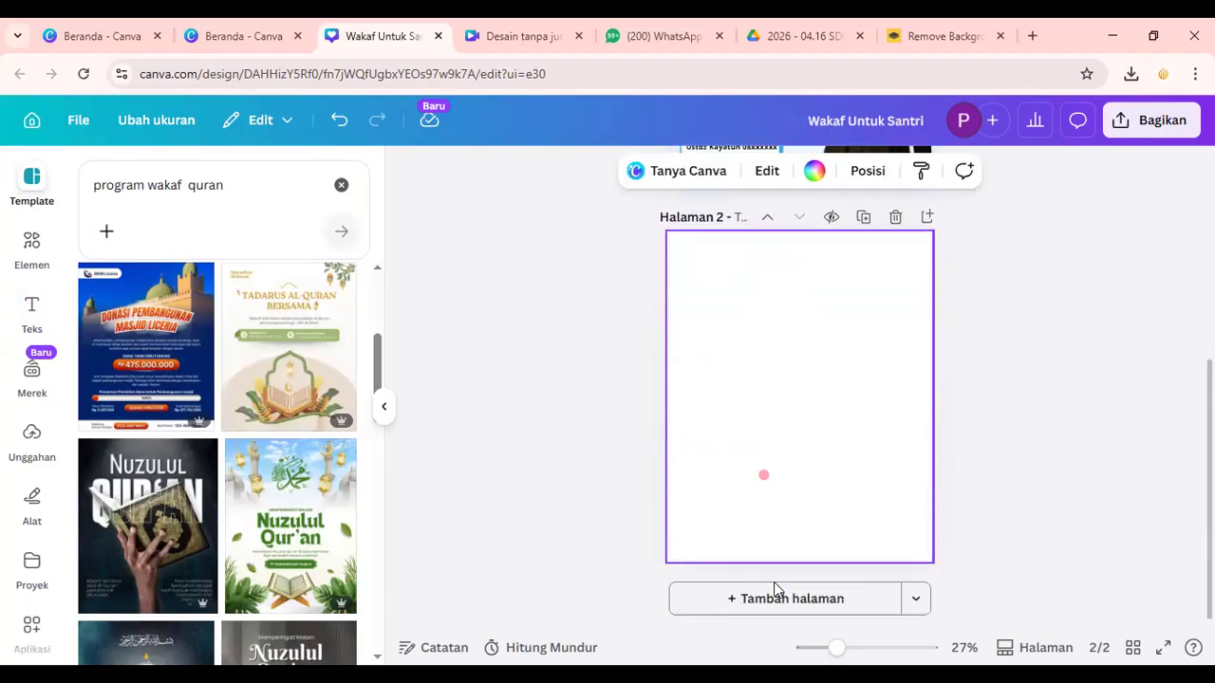
{"action": "scroll", "coordinate": [245, 404], "scroll_direction": "down", "scroll_amount": 6}
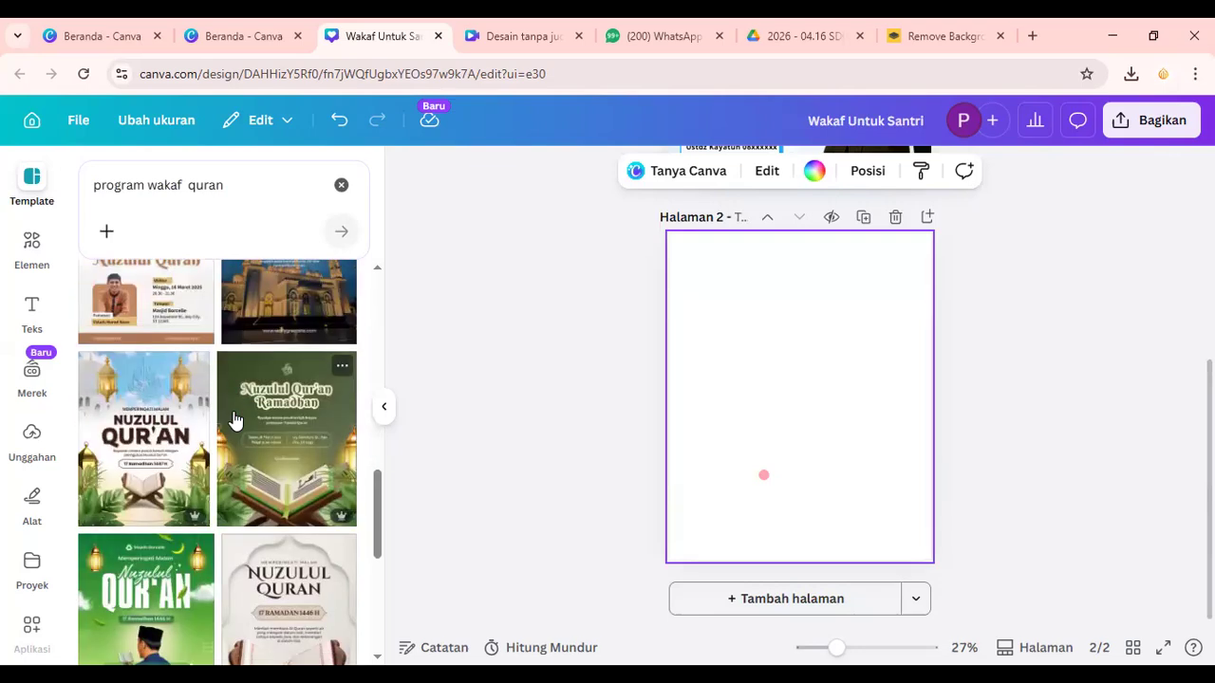
{"action": "scroll", "coordinate": [236, 419], "scroll_direction": "down", "scroll_amount": 1}
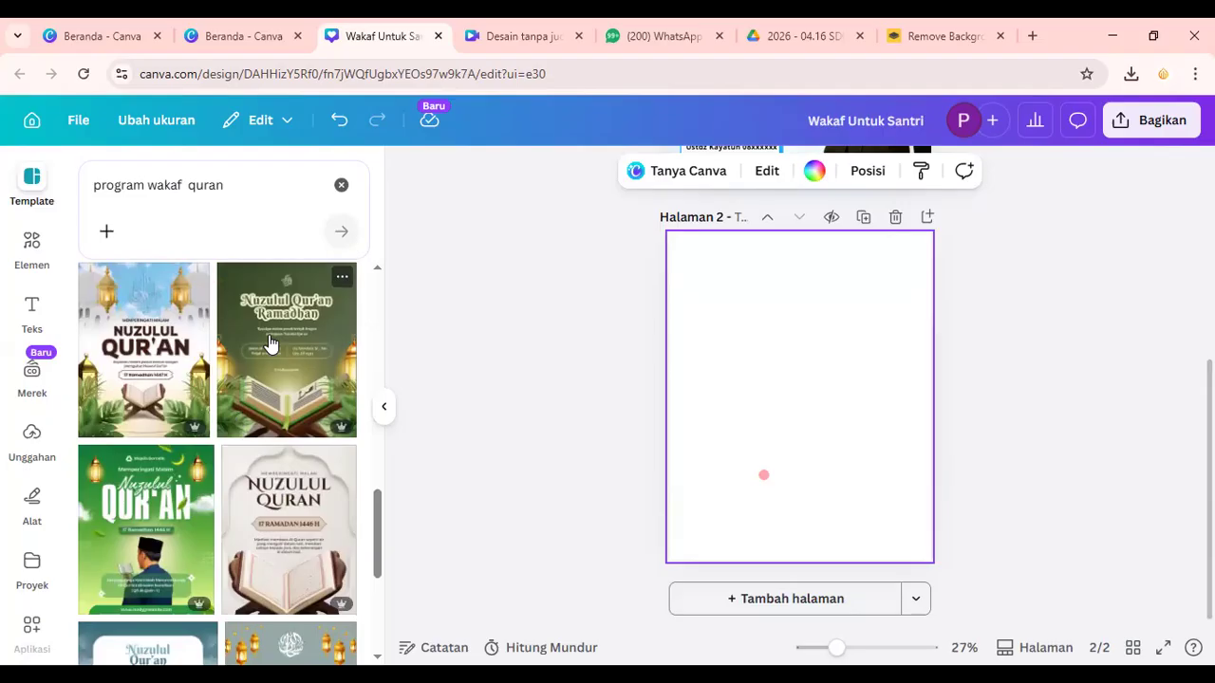
{"action": "scroll", "coordinate": [239, 437], "scroll_direction": "down", "scroll_amount": 3}
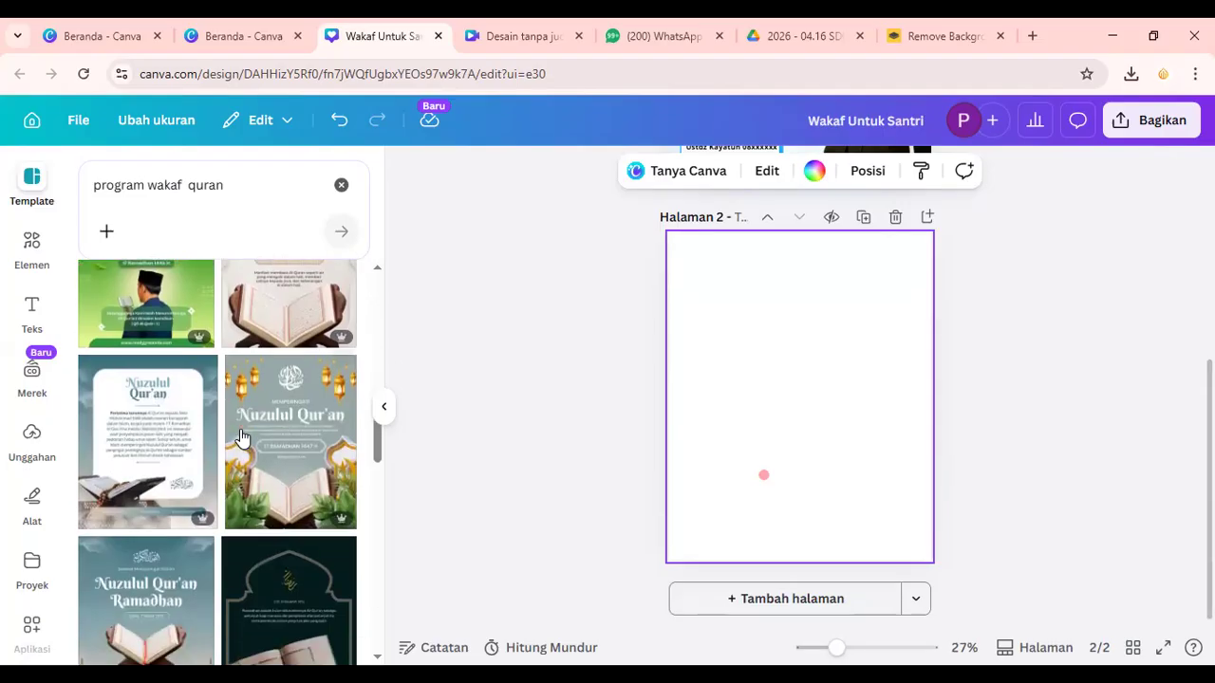
{"action": "scroll", "coordinate": [239, 444], "scroll_direction": "up", "scroll_amount": 5}
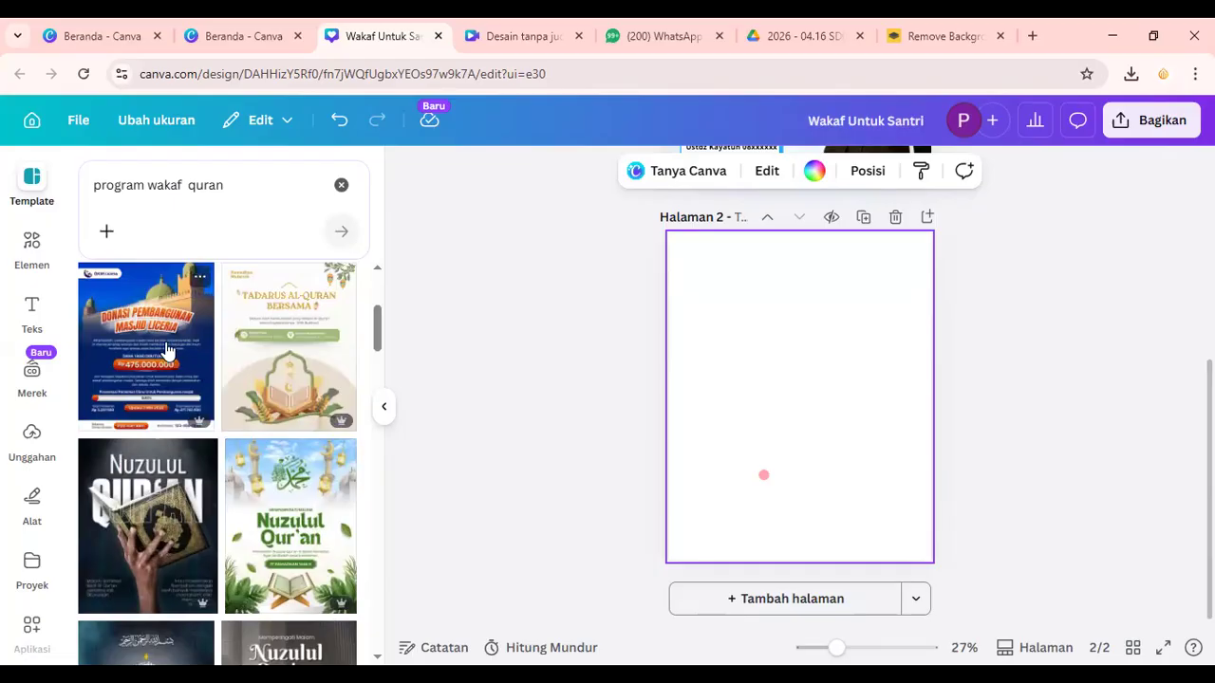
{"action": "left_click", "coordinate": [167, 350]}
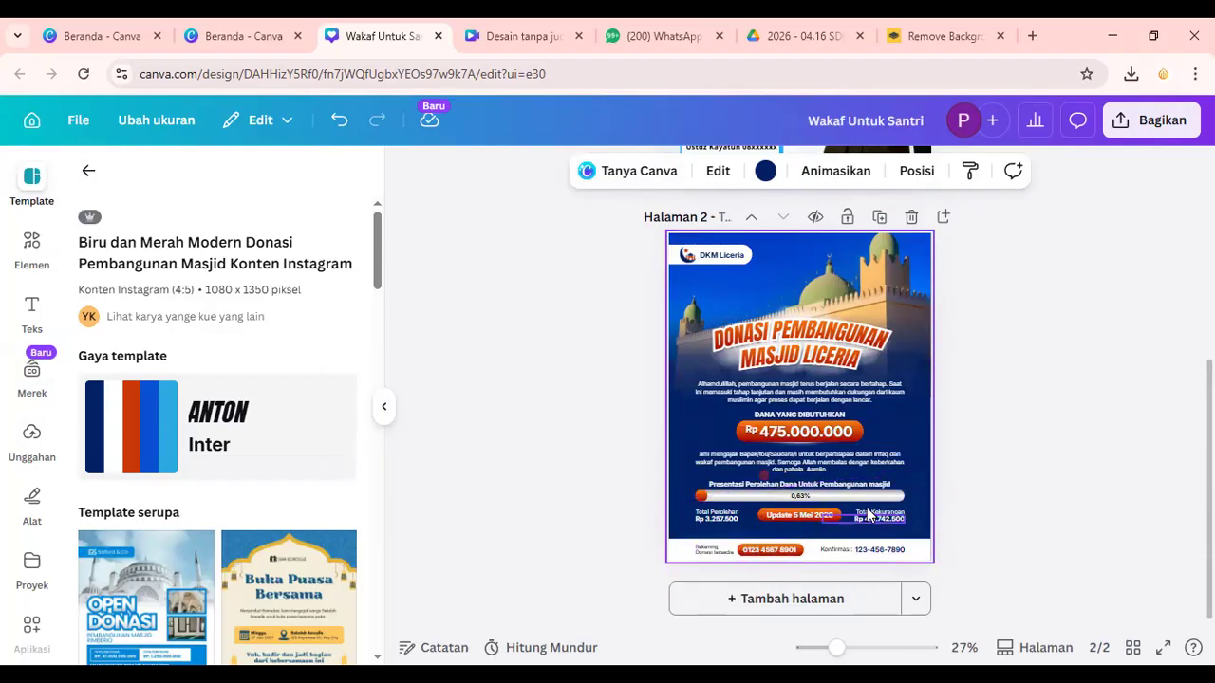
Step: Delete the mosque picture from the page 2 poster and fill the header area behind the title with the uploaded children's group photo
{"action": "left_click_drag", "start_coordinate": [862, 302], "coordinate": [869, 271]}
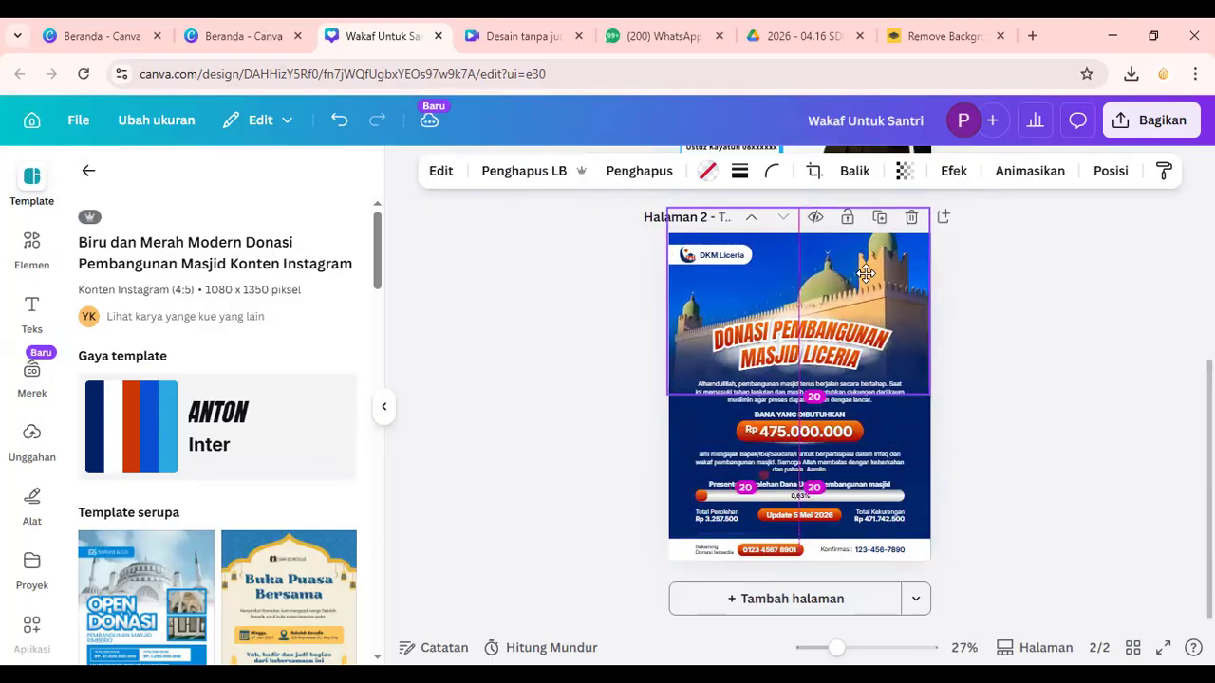
{"action": "key", "text": "Delete"}
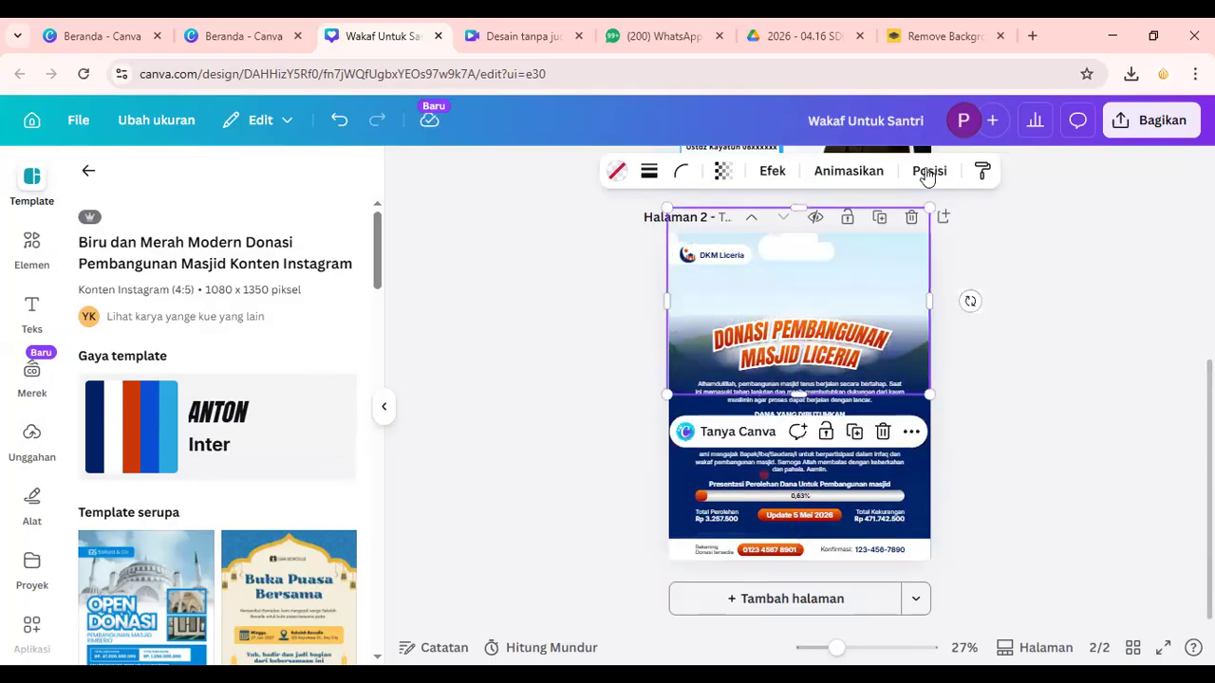
{"action": "left_click", "coordinate": [34, 436]}
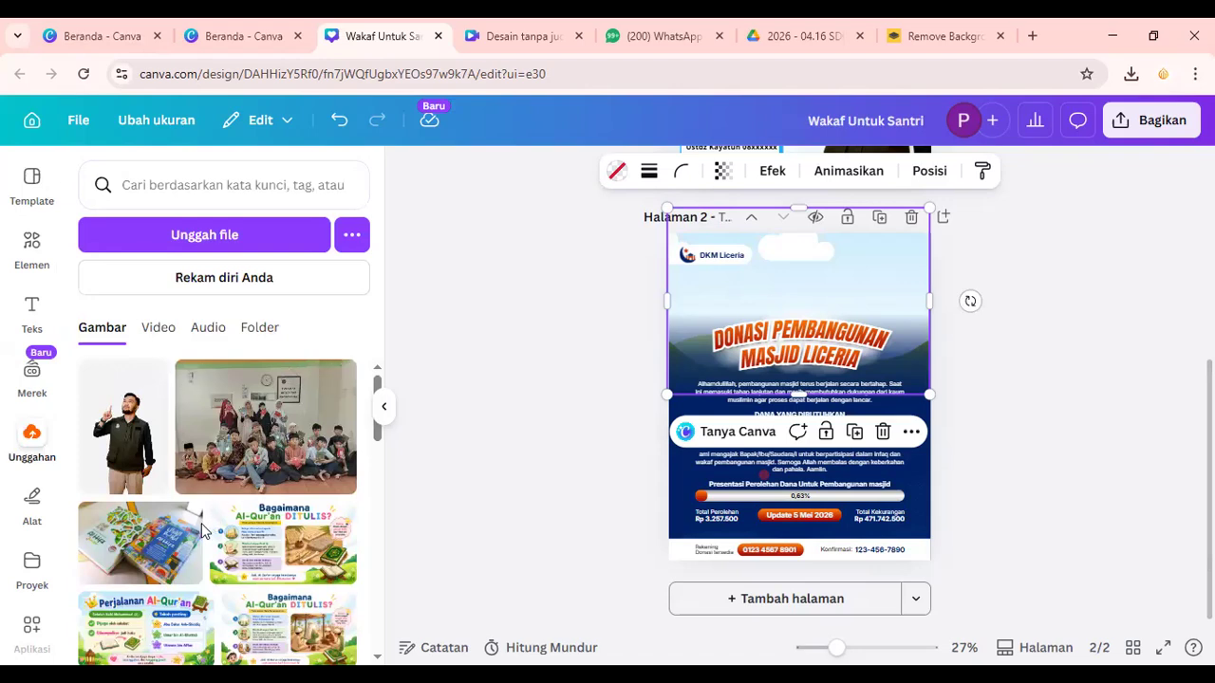
{"action": "left_click", "coordinate": [264, 471]}
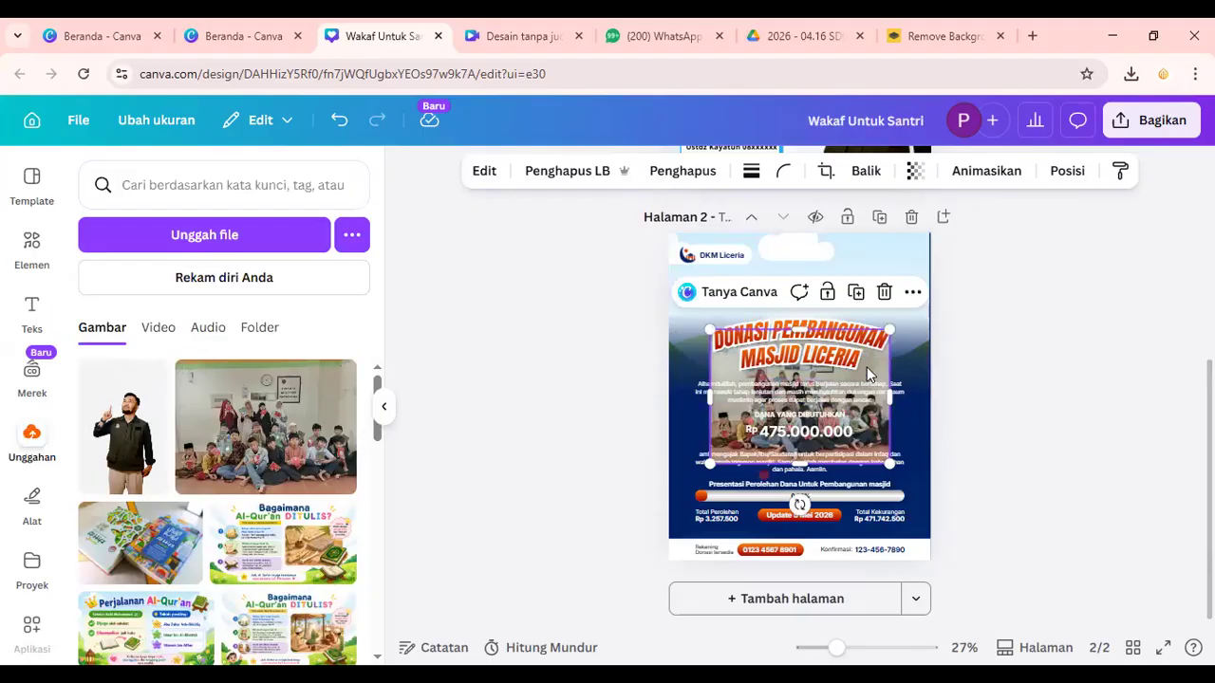
{"action": "left_click_drag", "start_coordinate": [871, 381], "coordinate": [853, 260]}
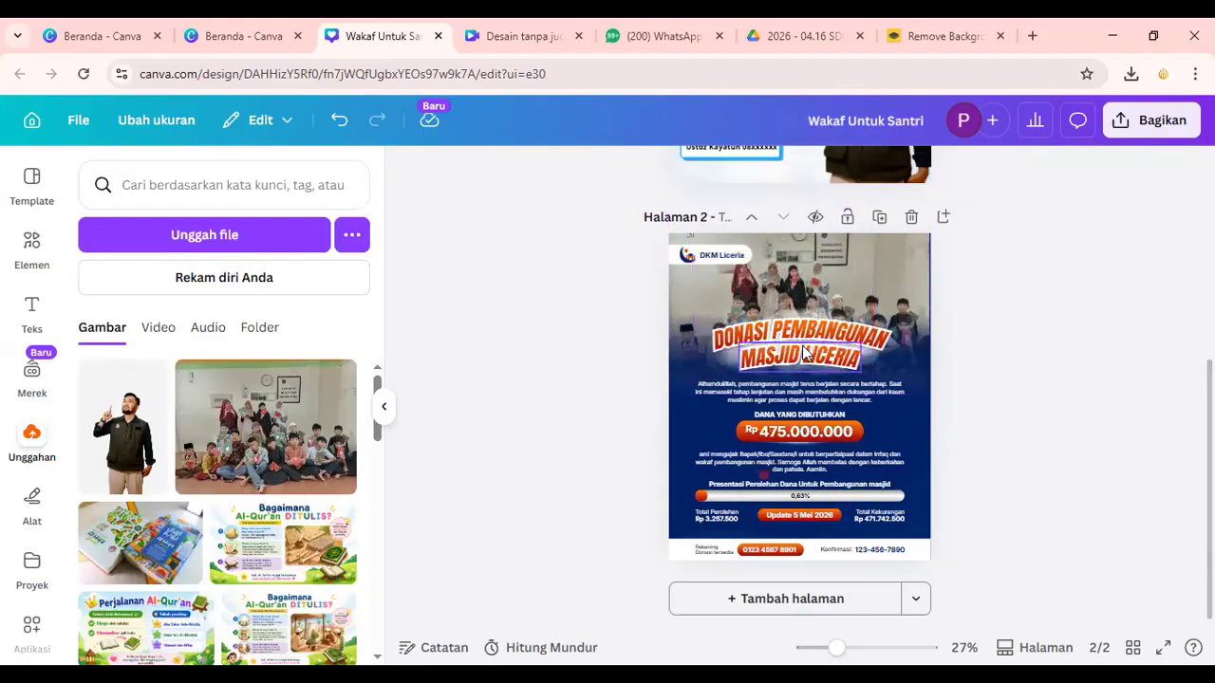
Step: Replace the "DKM Liceria" text in the white label with "RSQ DODO"
{"action": "left_click", "coordinate": [700, 253]}
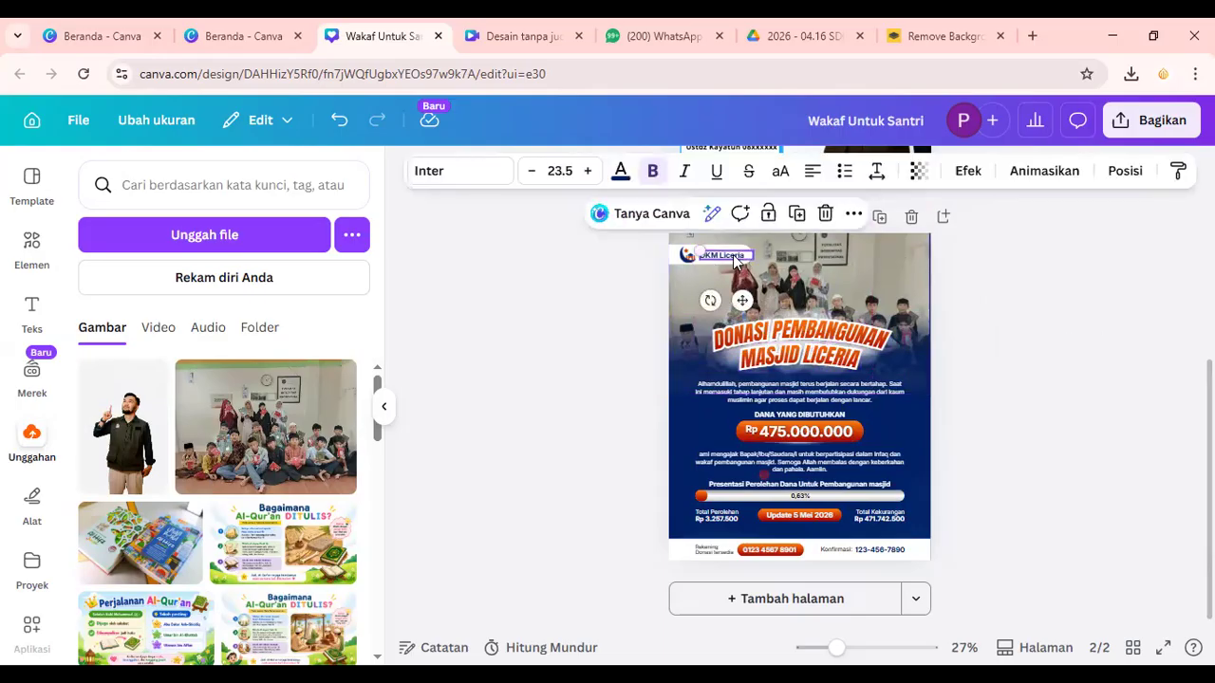
{"action": "double_click", "coordinate": [734, 256]}
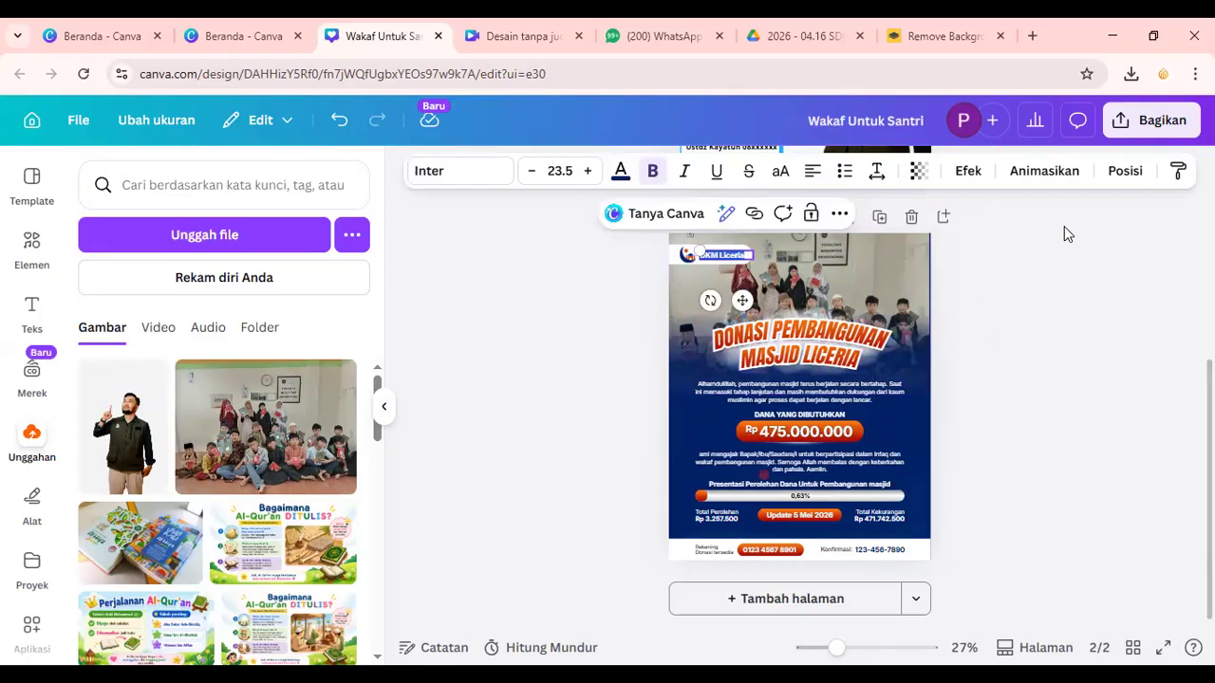
{"action": "type", "text": "s"}
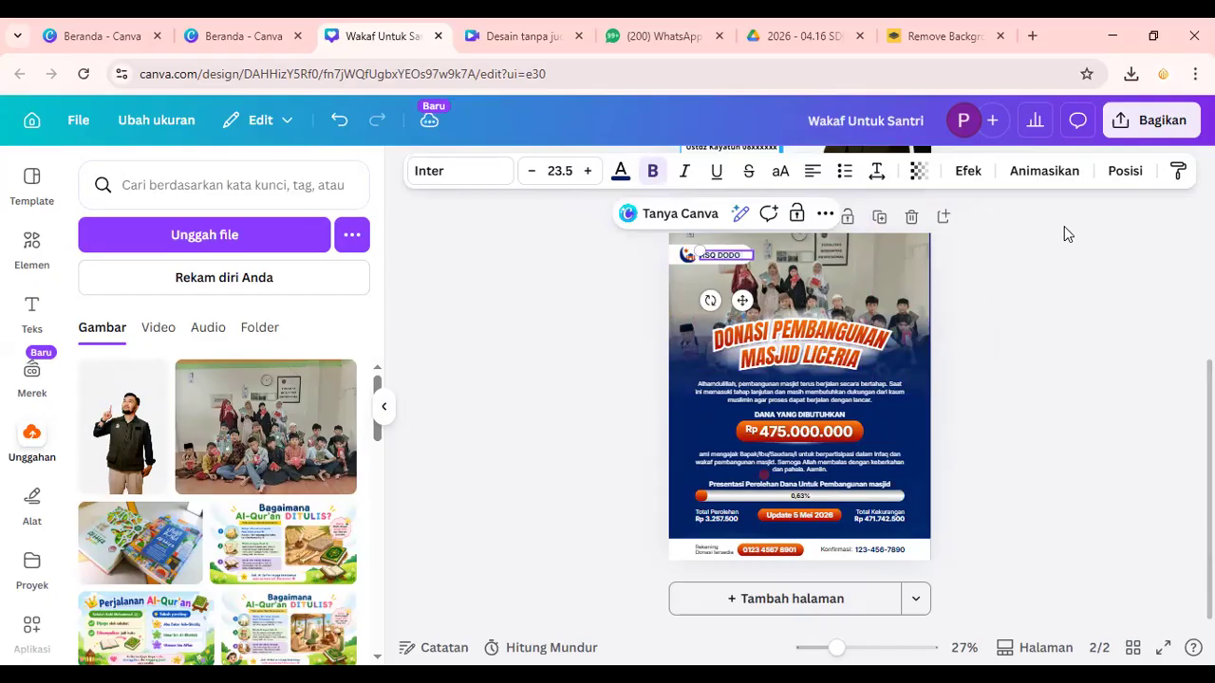
{"action": "left_click", "coordinate": [1096, 322]}
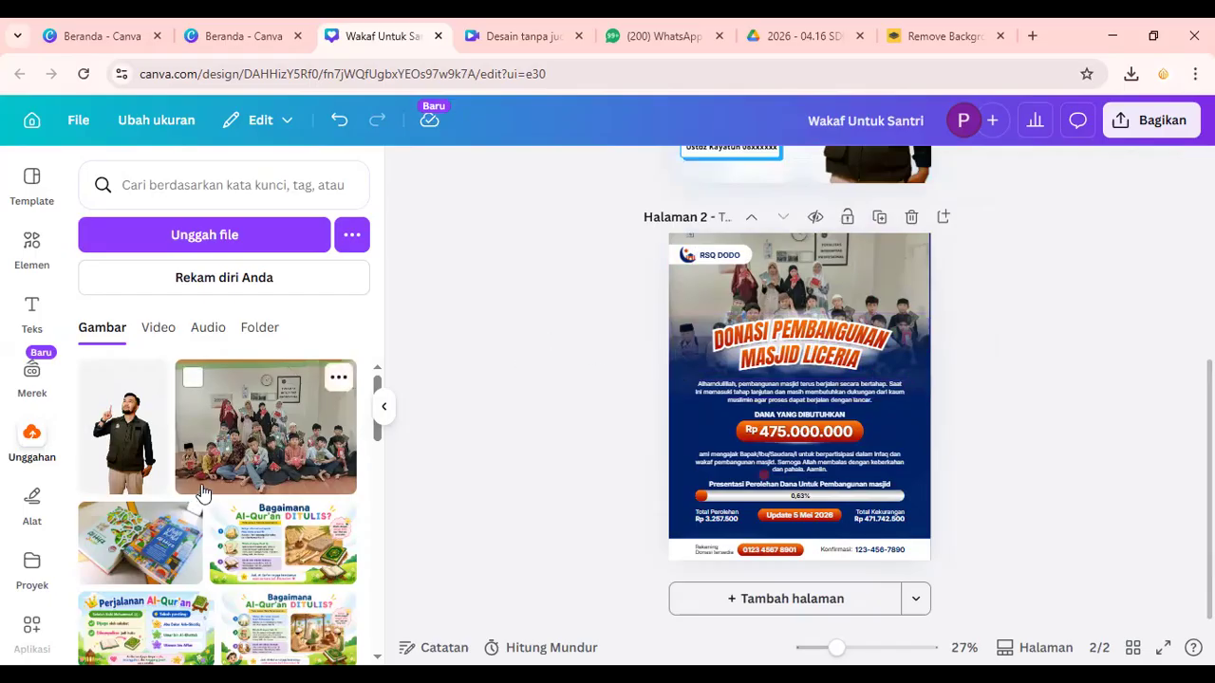
{"action": "left_click", "coordinate": [176, 202]}
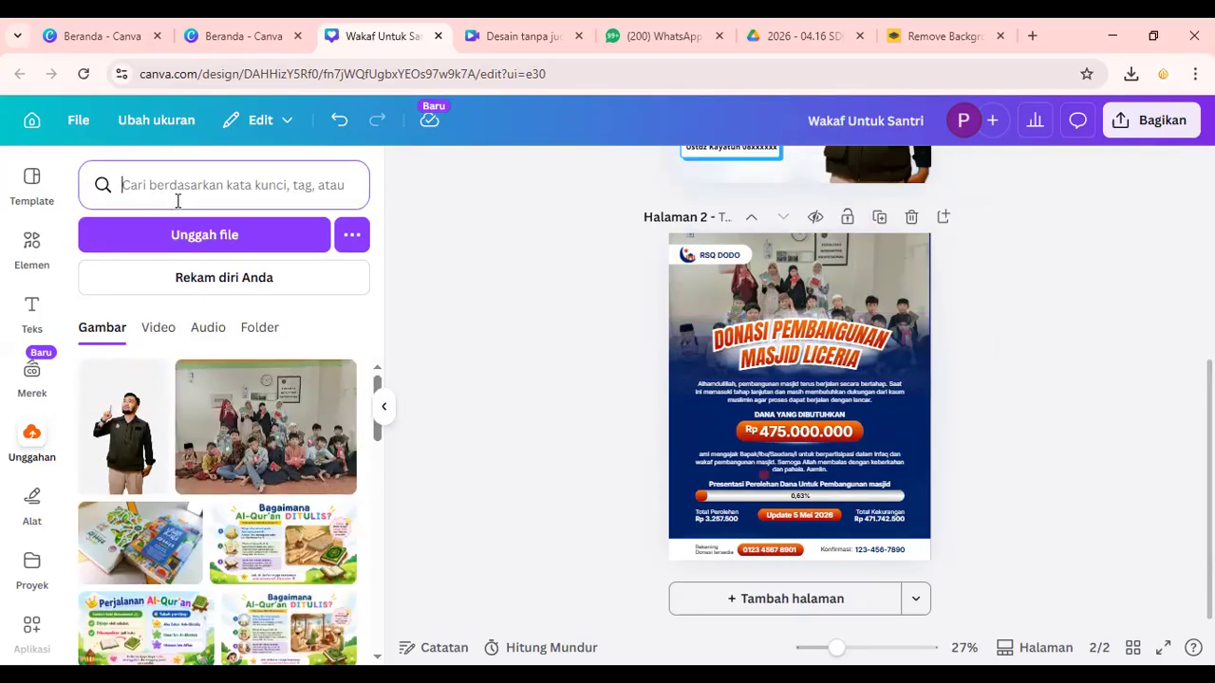
{"action": "type", "text": "rumah"}
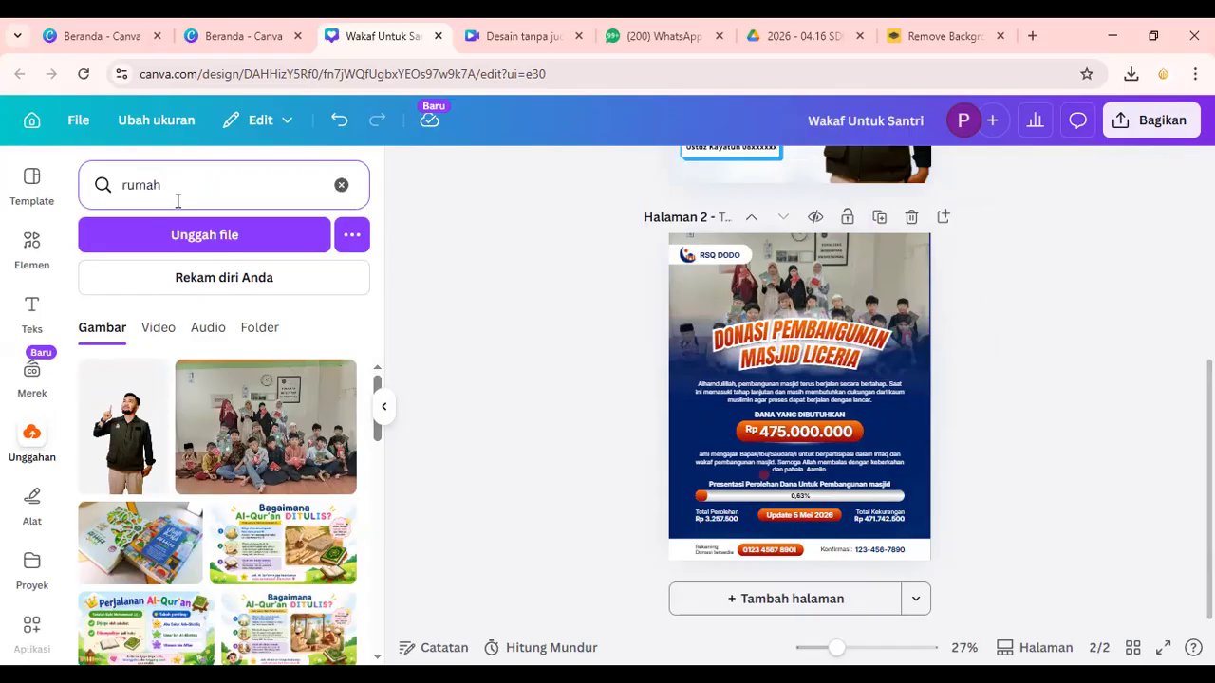
{"action": "left_click", "coordinate": [341, 184]}
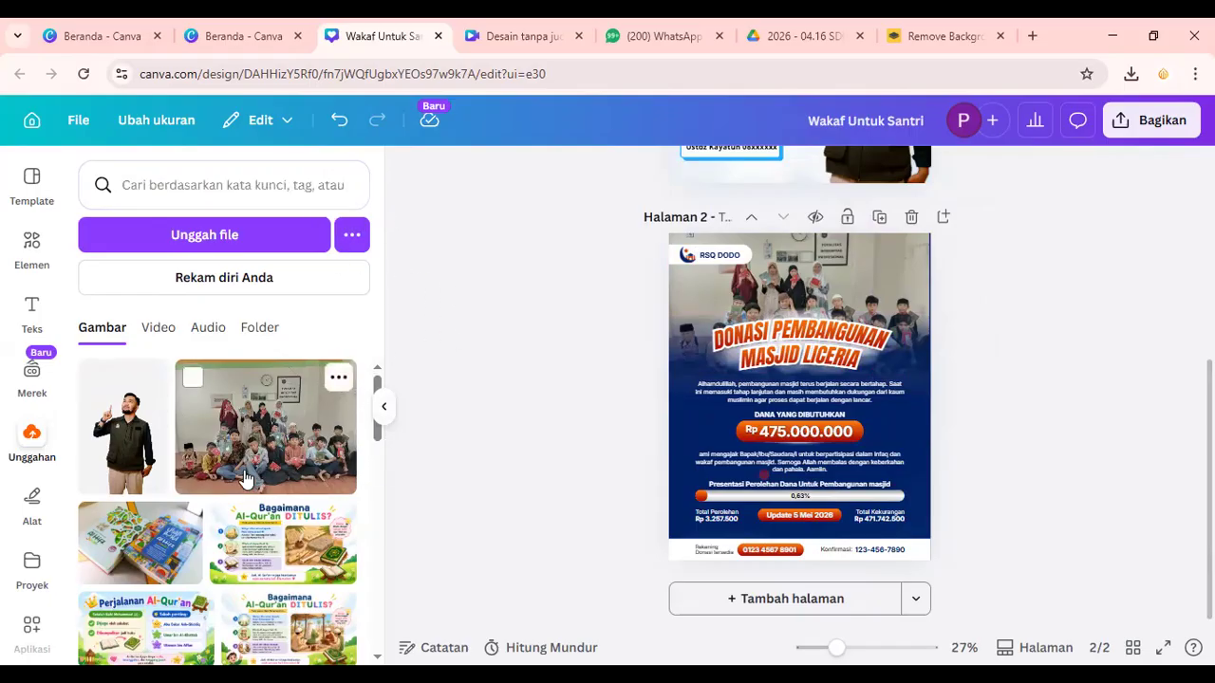
{"action": "scroll", "coordinate": [245, 479], "scroll_direction": "down", "scroll_amount": 5}
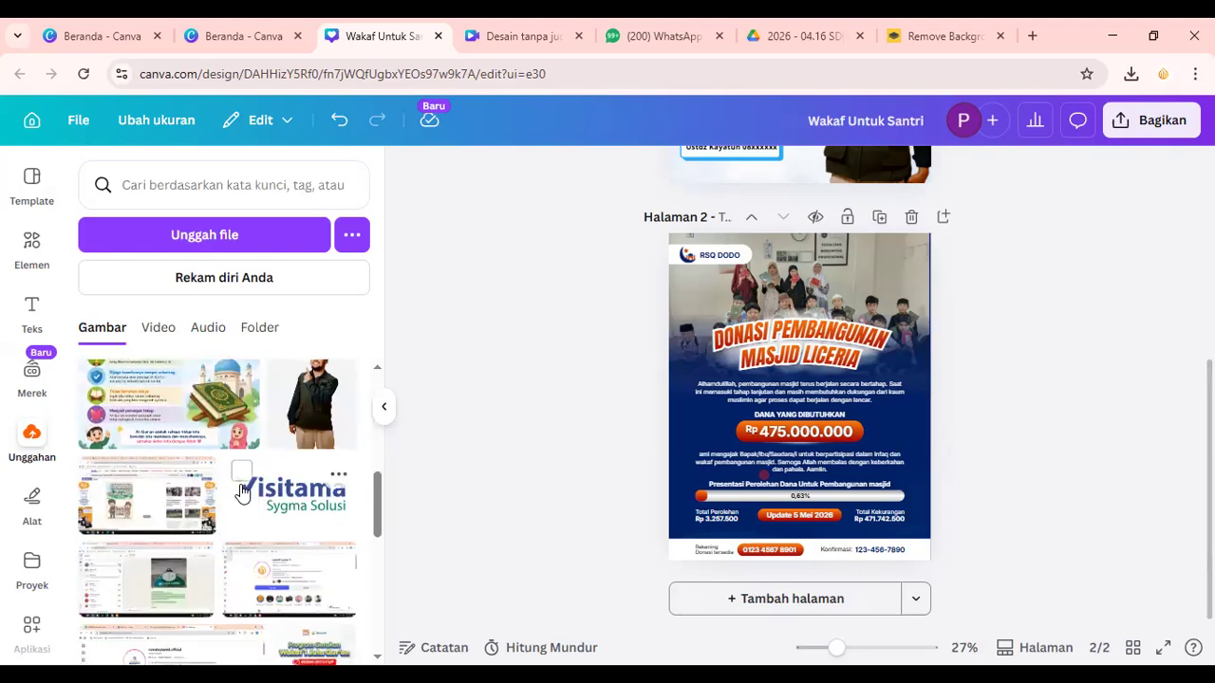
{"action": "scroll", "coordinate": [242, 492], "scroll_direction": "down", "scroll_amount": 5}
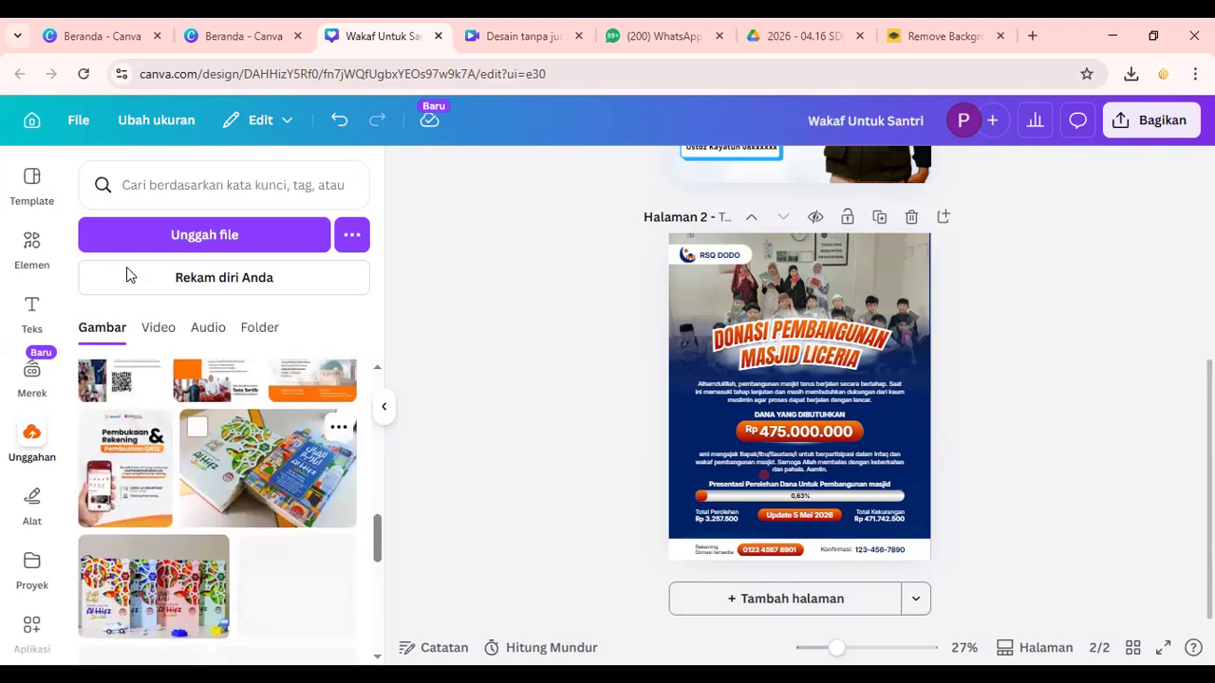
Step: Search the uploads for "rumah syaamil", add the horizontal orange-and-blue logo to page 2 and shrink it to label size
{"action": "left_click", "coordinate": [168, 185]}
{"action": "type", "text": "rumah syam"}
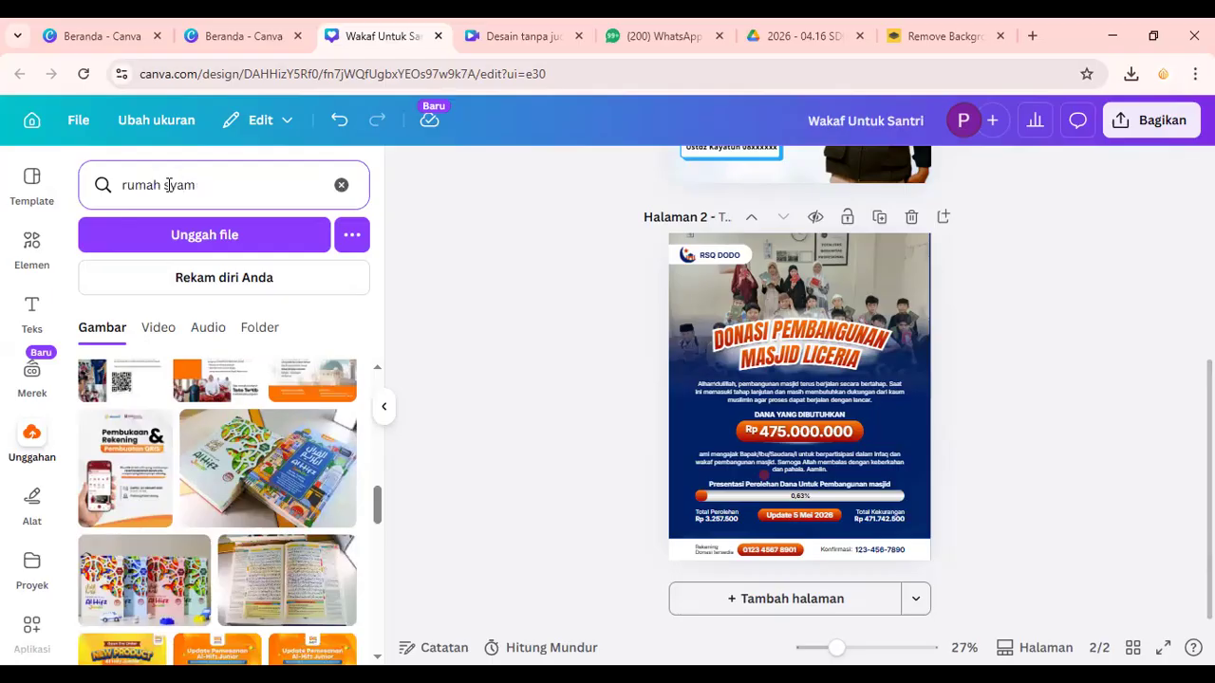
{"action": "type", "text": "ilmil"}
{"action": "key", "text": "Return"}
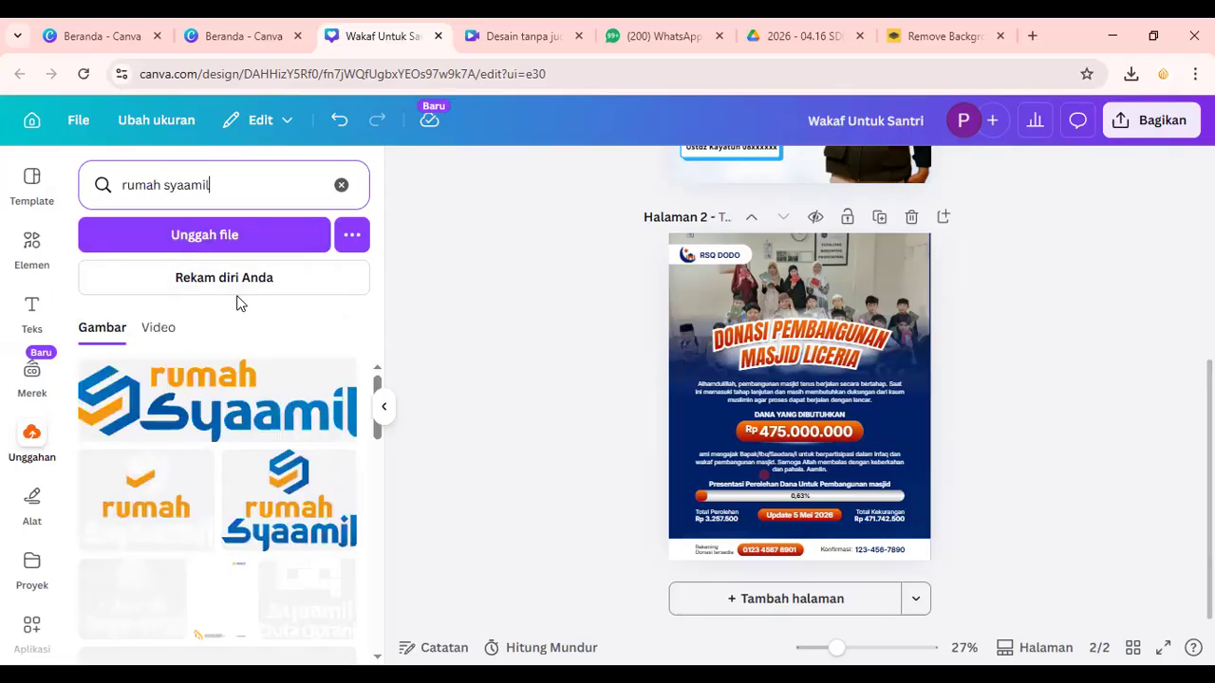
{"action": "left_click", "coordinate": [239, 421]}
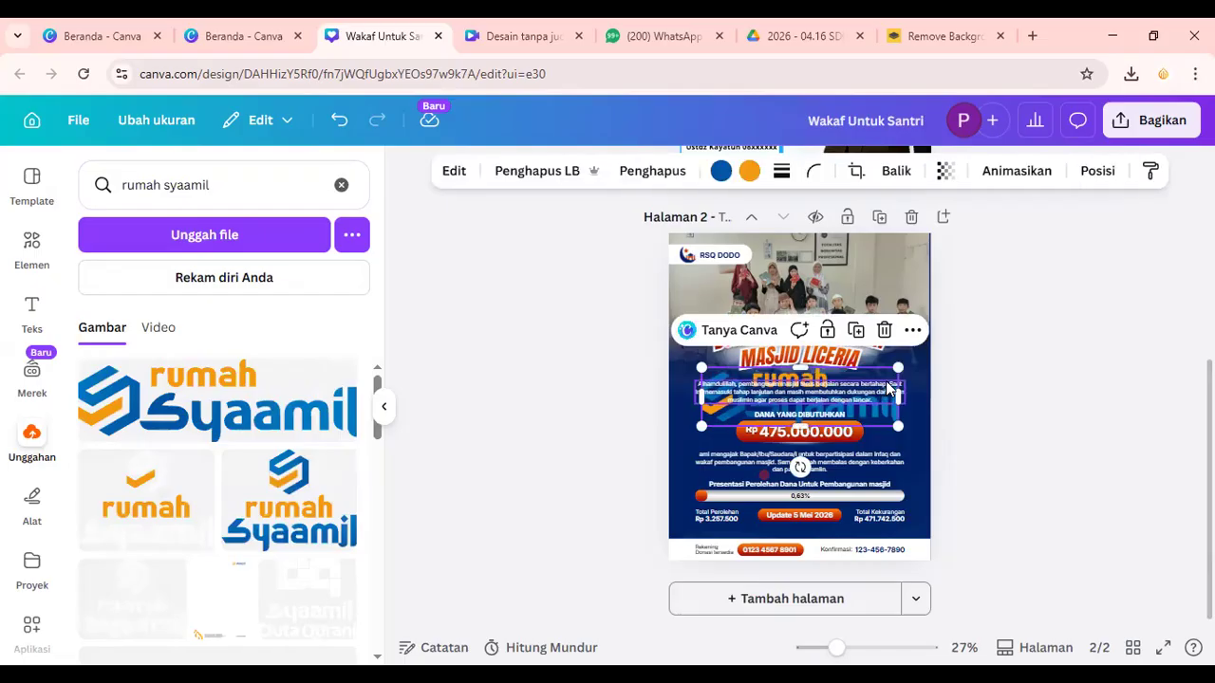
{"action": "left_click_drag", "start_coordinate": [883, 409], "coordinate": [718, 342]}
{"action": "left_click_drag", "start_coordinate": [835, 300], "coordinate": [707, 332]}
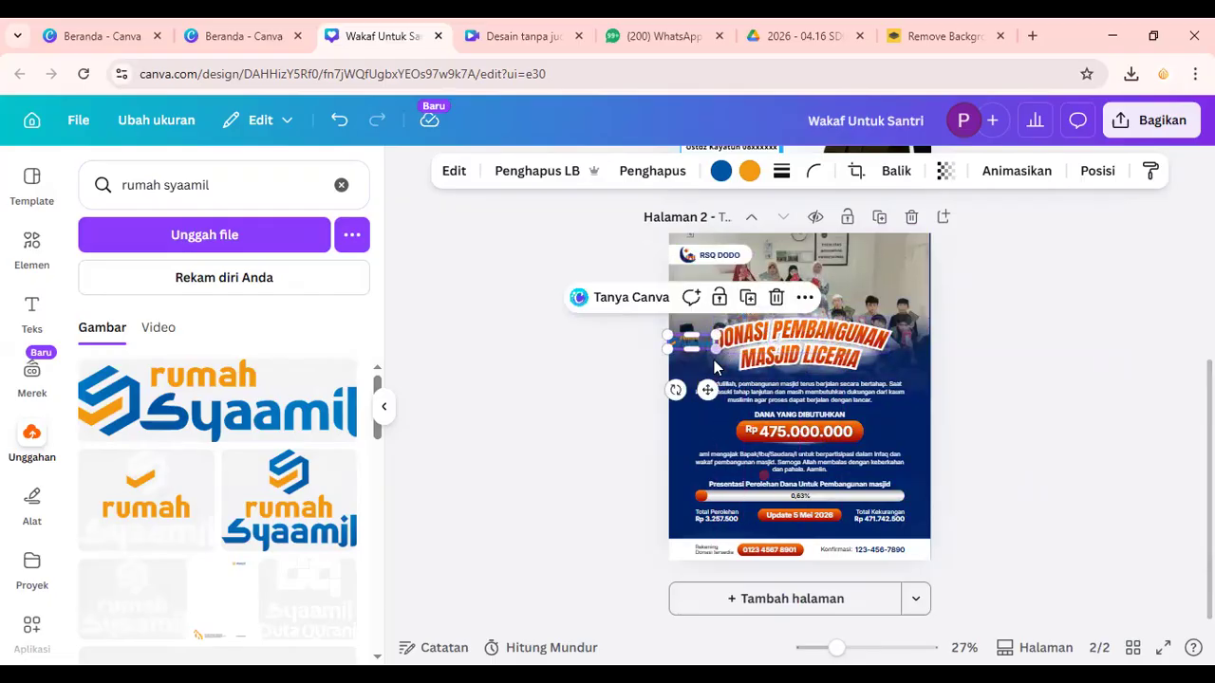
Step: Place the rumah Syaamil logo on the white label of the page 2 poster, replacing the crescent icon and the label text
{"action": "left_click", "coordinate": [1078, 384]}
{"action": "left_click", "coordinate": [683, 340]}
{"action": "left_click_drag", "start_coordinate": [706, 389], "coordinate": [728, 296]}
{"action": "mouse_move", "coordinate": [681, 251]}
{"action": "left_mouse_down"}
{"action": "mouse_move", "coordinate": [716, 247]}
{"action": "mouse_move", "coordinate": [691, 250]}
{"action": "mouse_move", "coordinate": [741, 264]}
{"action": "mouse_move", "coordinate": [690, 250]}
{"action": "mouse_move", "coordinate": [703, 254]}
{"action": "left_mouse_up"}
{"action": "left_click", "coordinate": [741, 264]}
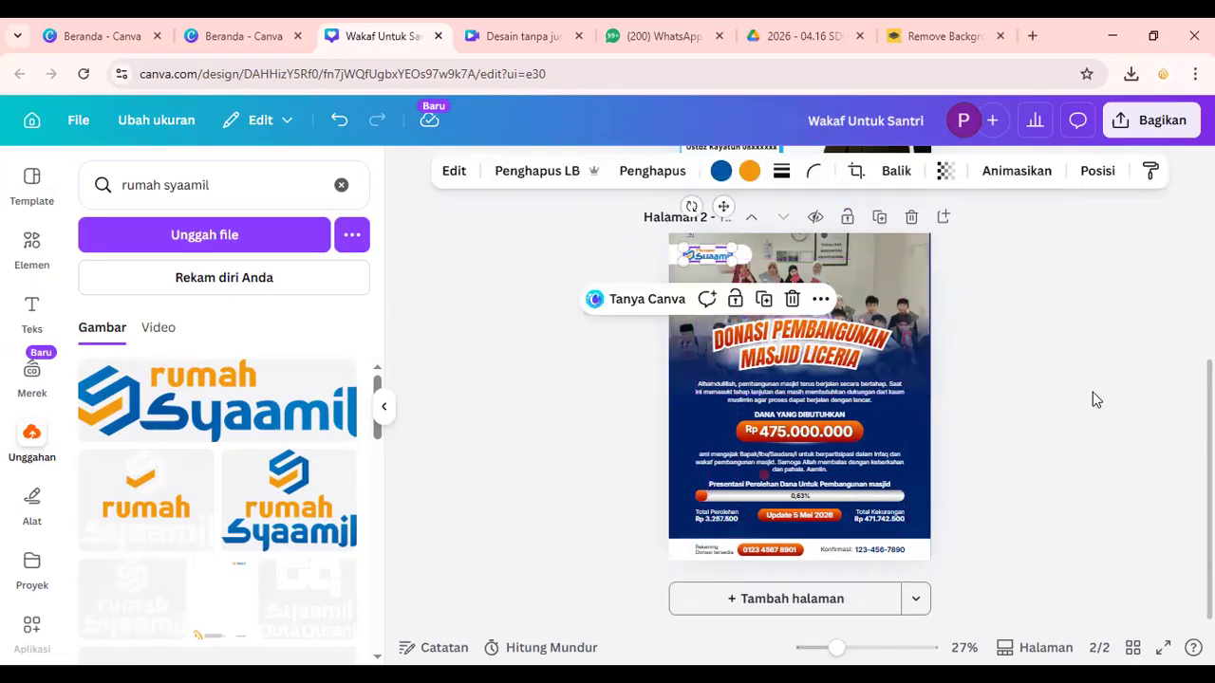
{"action": "left_click", "coordinate": [1078, 418]}
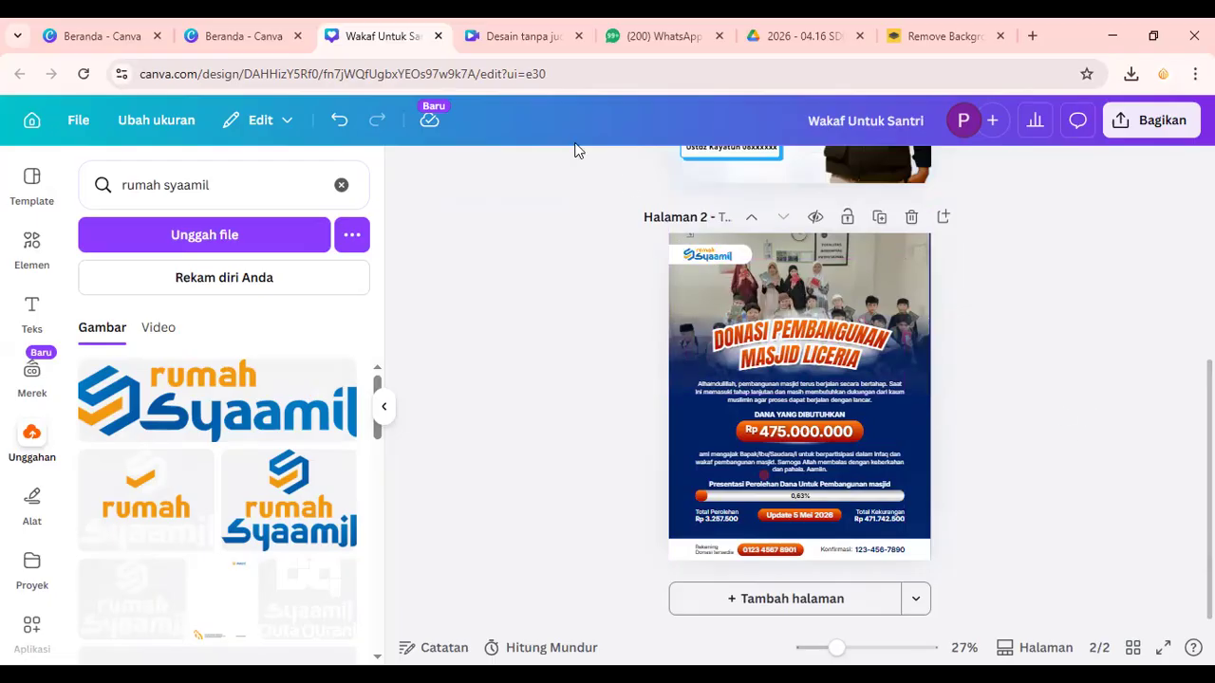
Step: Try to retype the "DONASI PEMBANGUNAN" heading on the page 2 poster
{"action": "left_click", "coordinate": [775, 327]}
{"action": "double_click", "coordinate": [775, 328]}
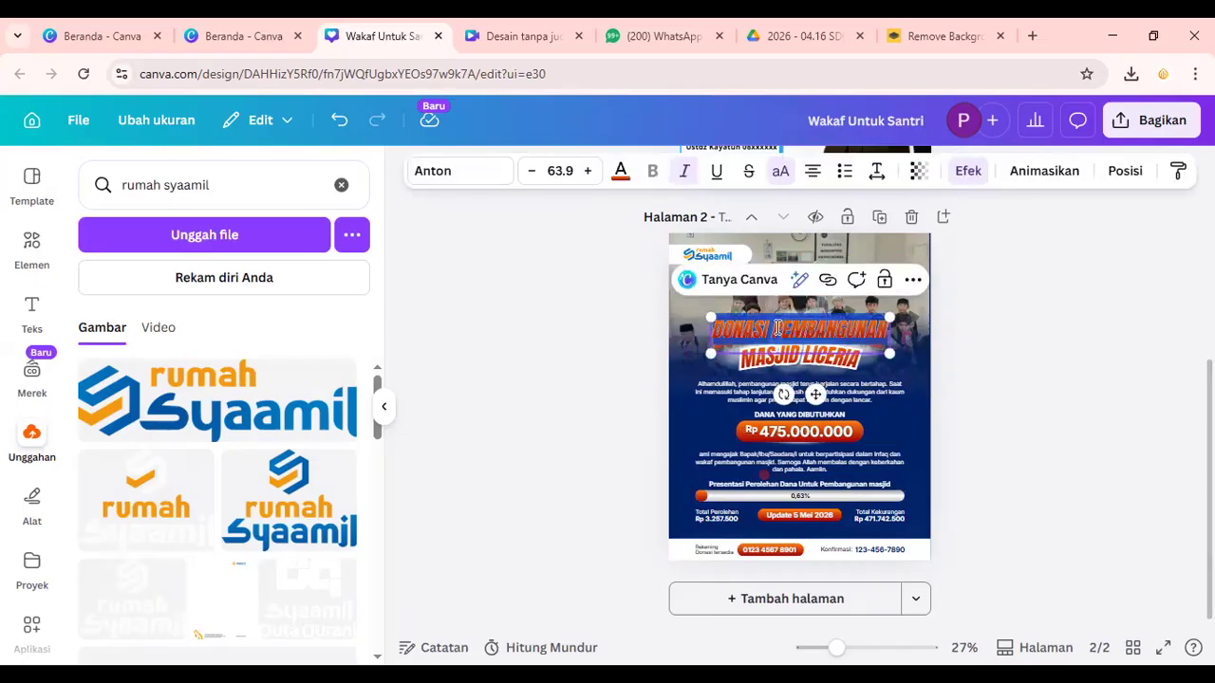
{"action": "double_click", "coordinate": [777, 327]}
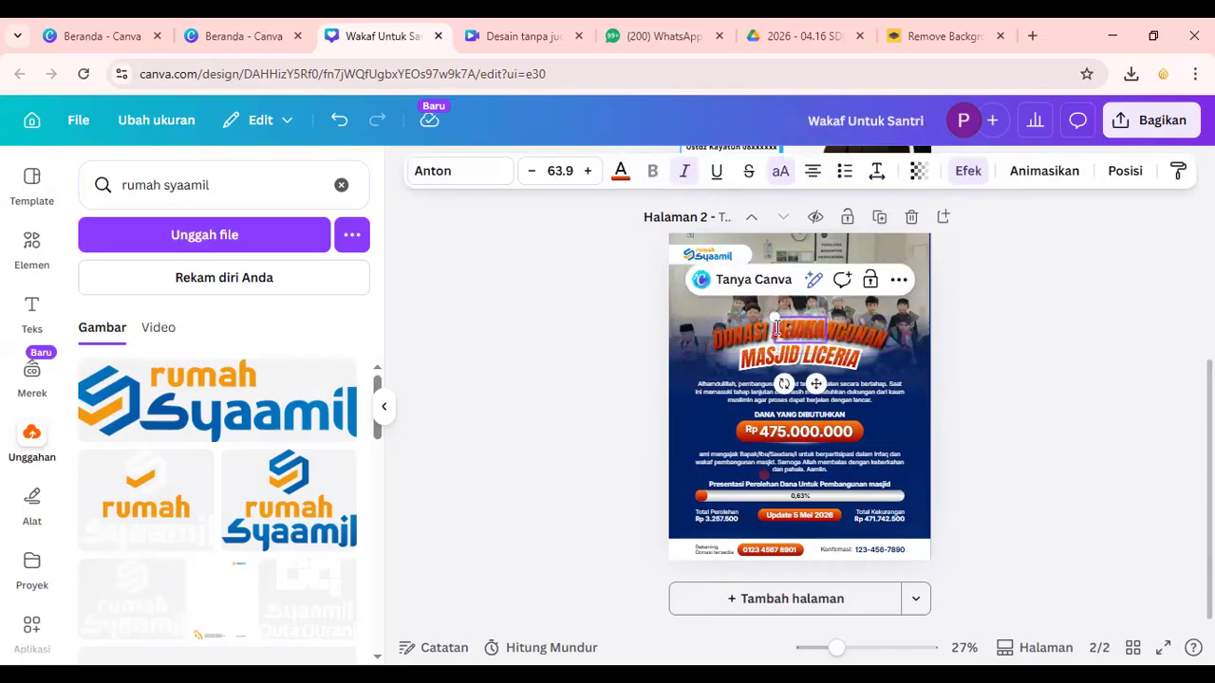
{"action": "left_click", "coordinate": [1035, 364]}
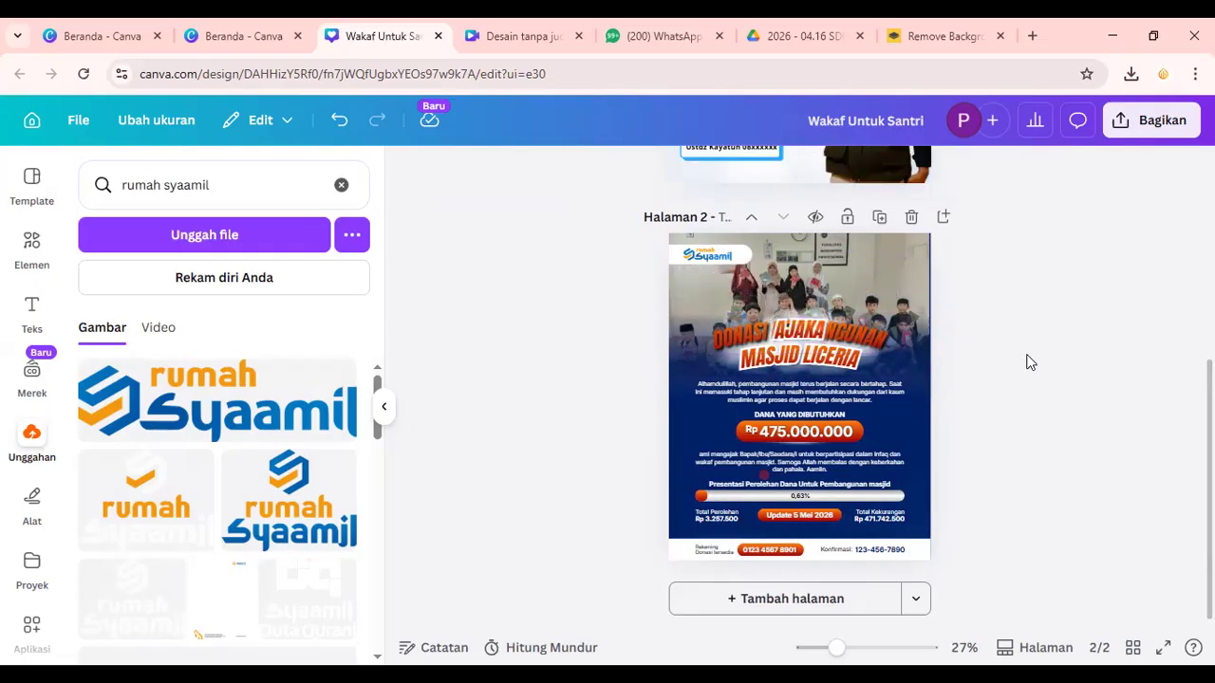
Step: Clean up the overlapping heading text and swap the title lines so that "MASJID LICERIA" sits above "DONASI PEMBANGUNAN"
{"action": "left_click_drag", "start_coordinate": [859, 339], "coordinate": [790, 345]}
{"action": "key", "text": "Delete"}
{"action": "left_click", "coordinate": [797, 361]}
{"action": "key", "text": "Escape"}
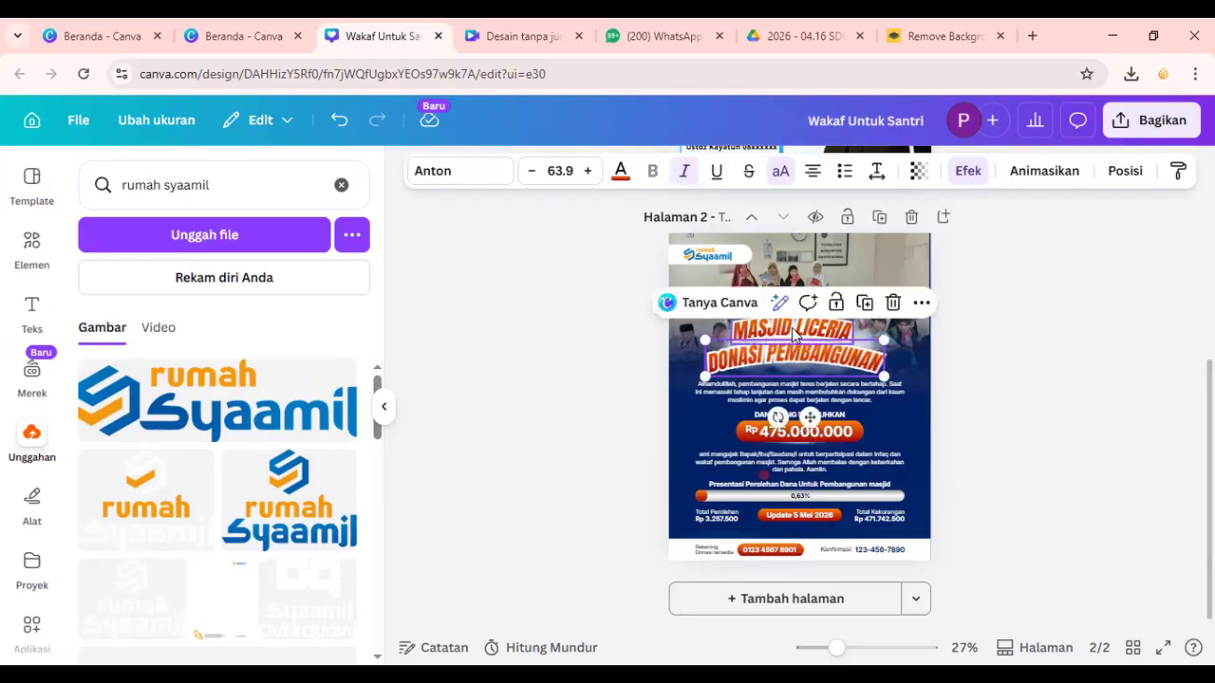
Step: Replace the upper title line with "WAKAF AL QURAN" and the lower title line with "SANTRI"
{"action": "left_click", "coordinate": [793, 327]}
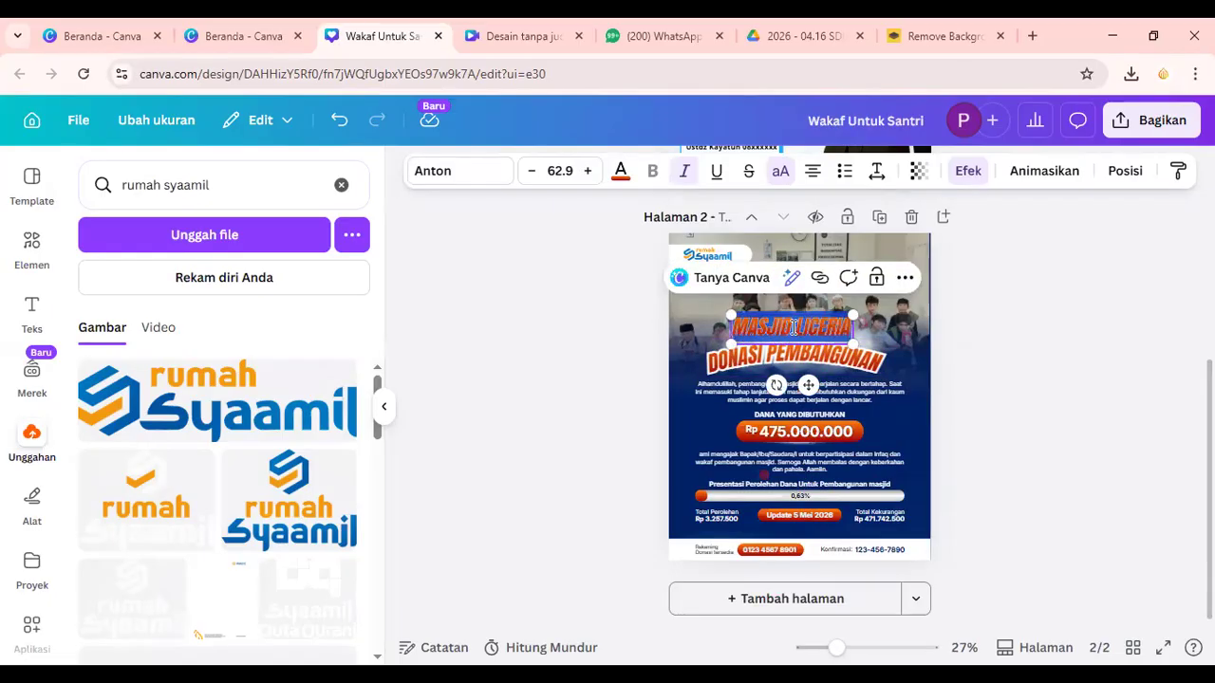
{"action": "type", "text": "WAKA"}
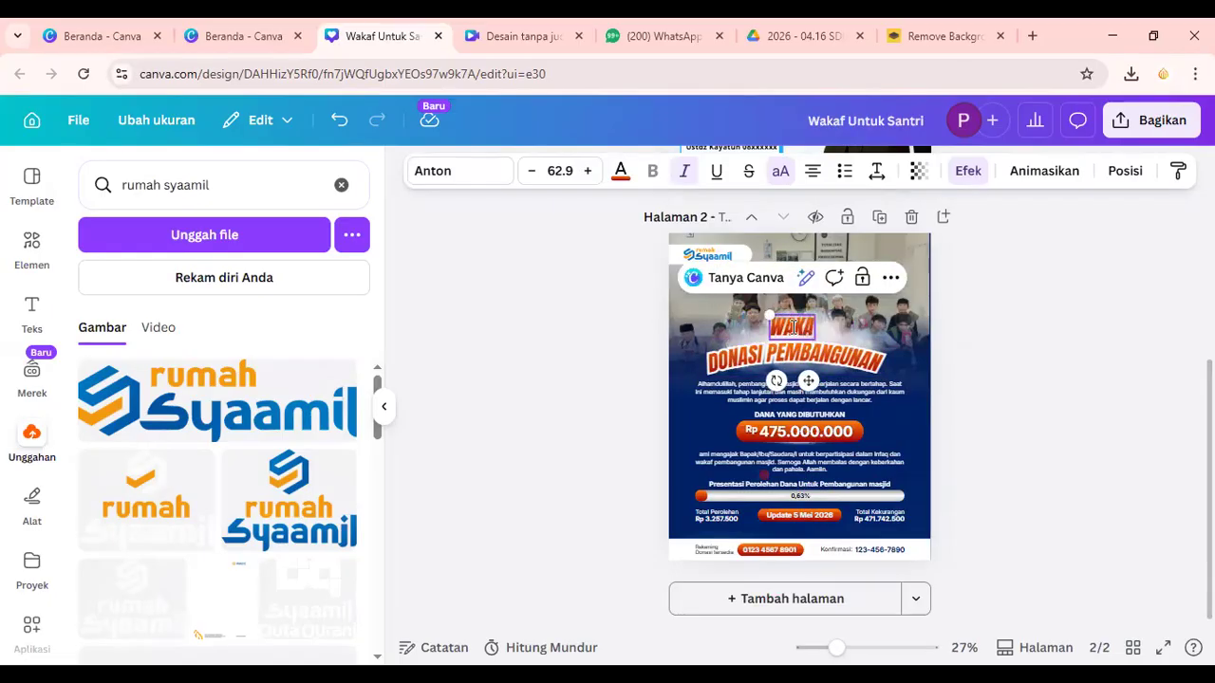
{"action": "type", "text": "F AL"}
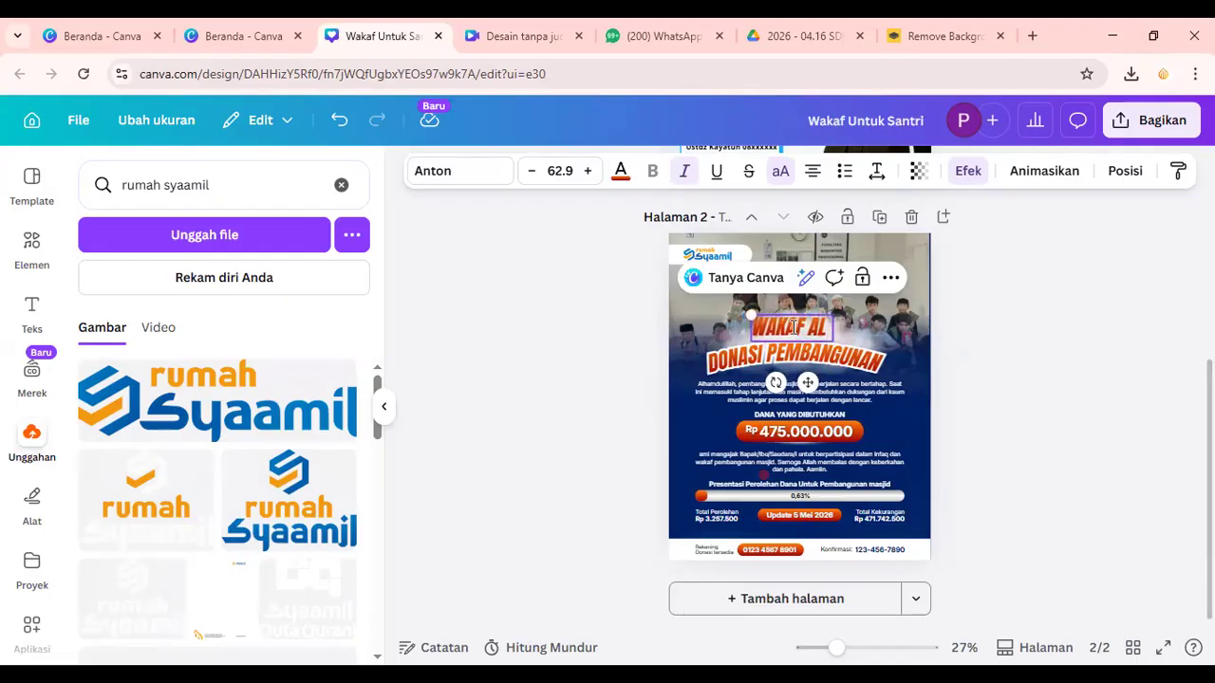
{"action": "type", "text": " QURAN"}
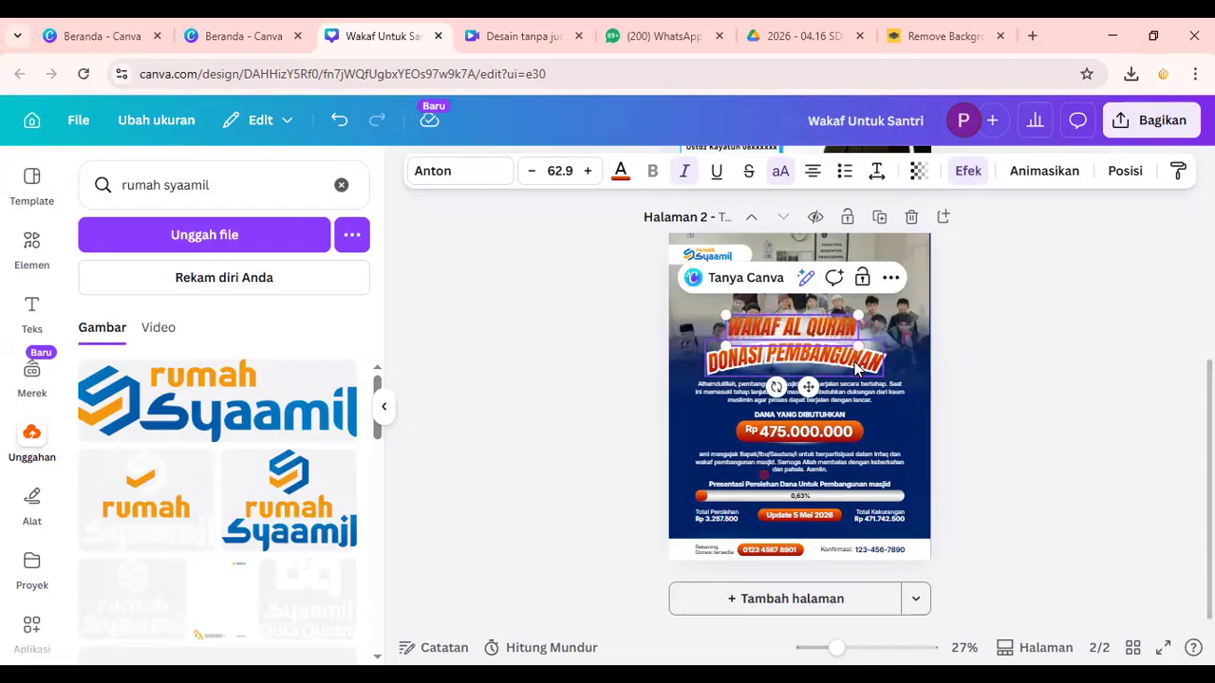
{"action": "left_click", "coordinate": [855, 361]}
{"action": "type", "text": "SANTRI"}
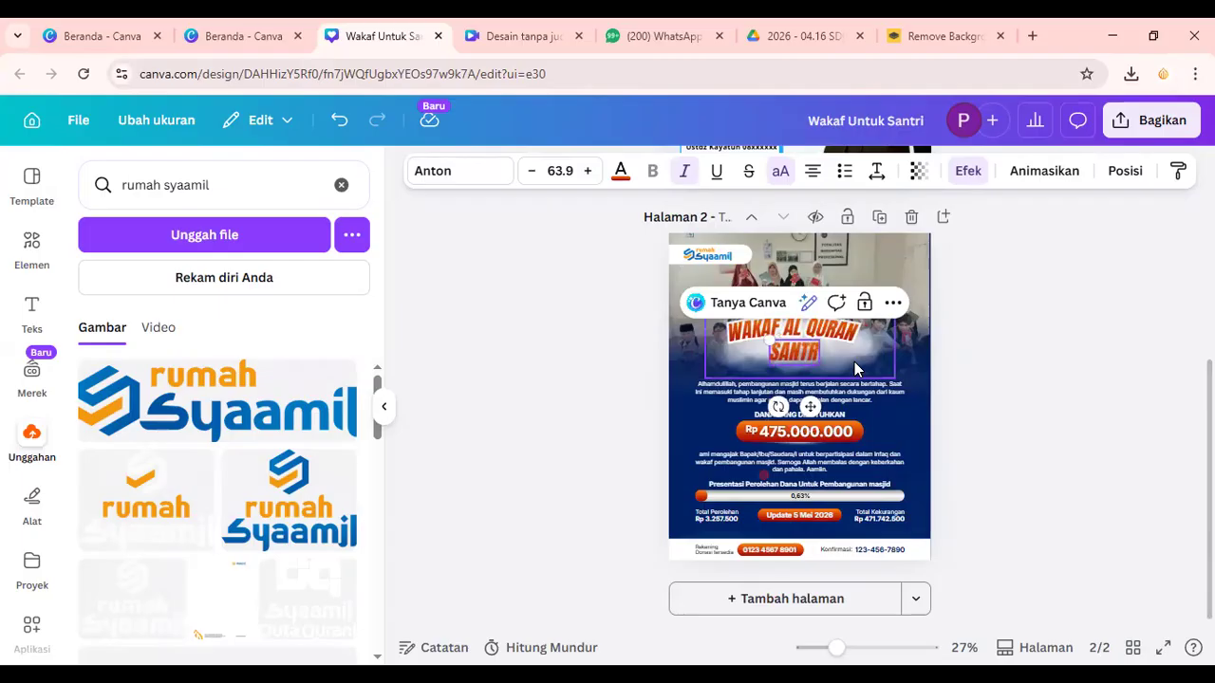
Step: Complete the lower title line as "SANTRI DZIKRI" and shift the rumah Syaamil logo slightly toward the centre of its white label
{"action": "type", "text": " D"}
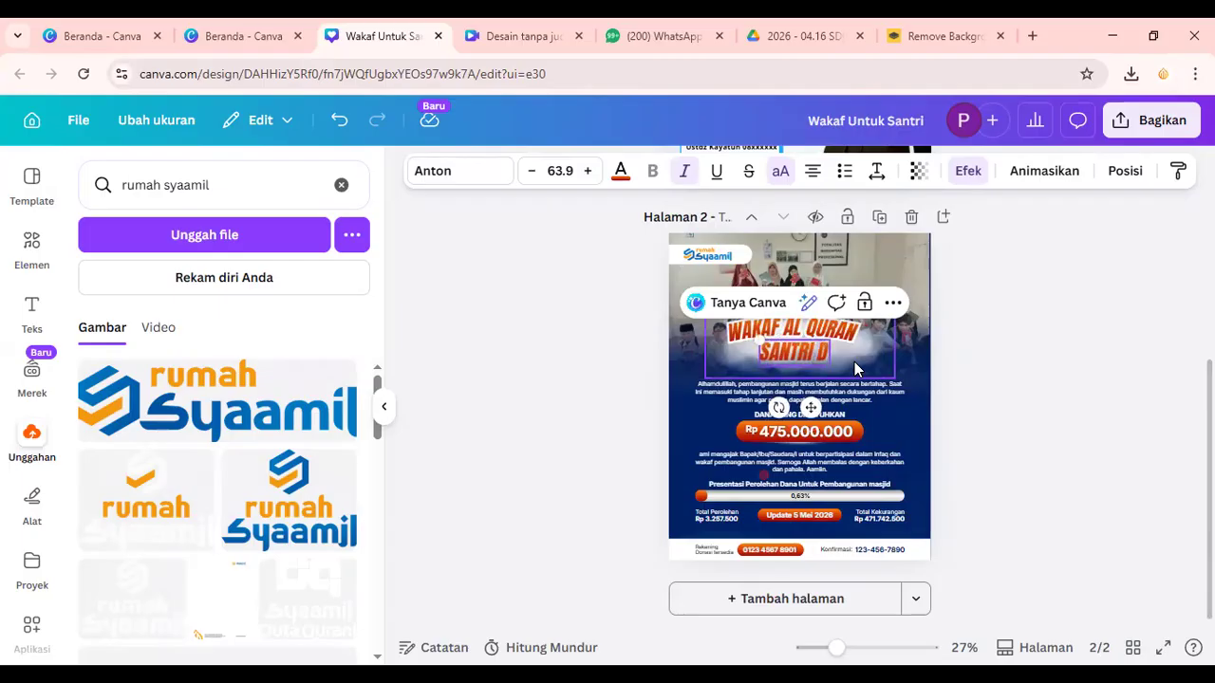
{"action": "type", "text": "ZIKRI"}
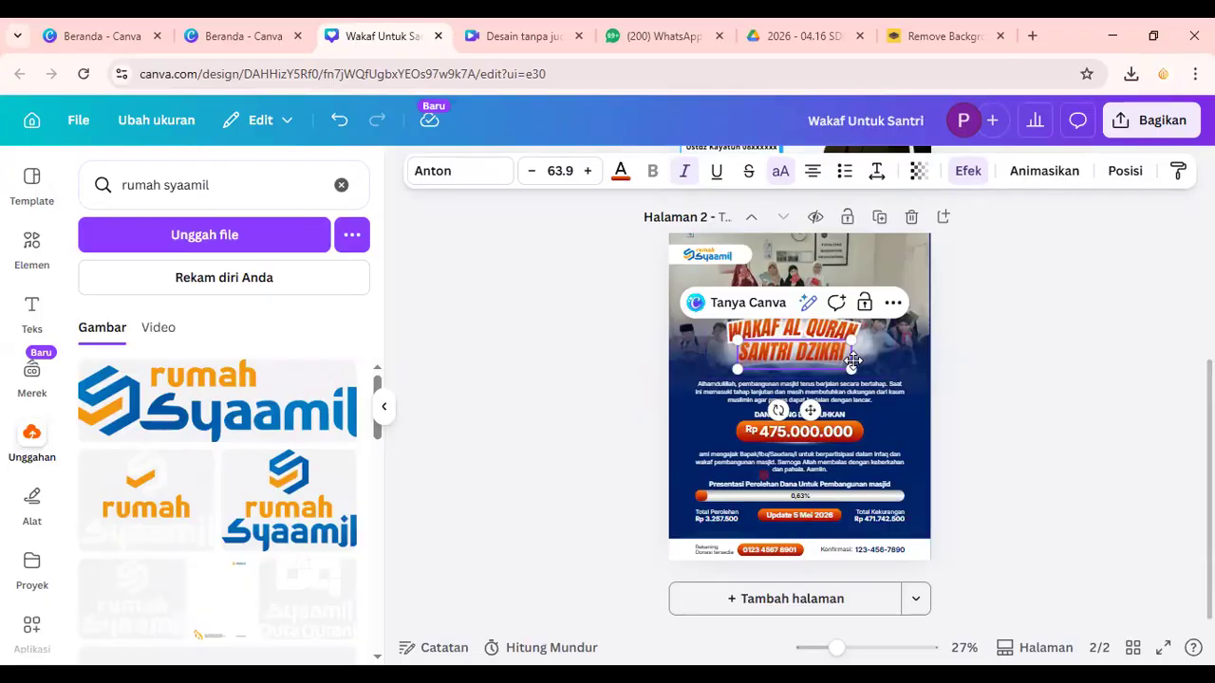
{"action": "left_click", "coordinate": [1004, 374]}
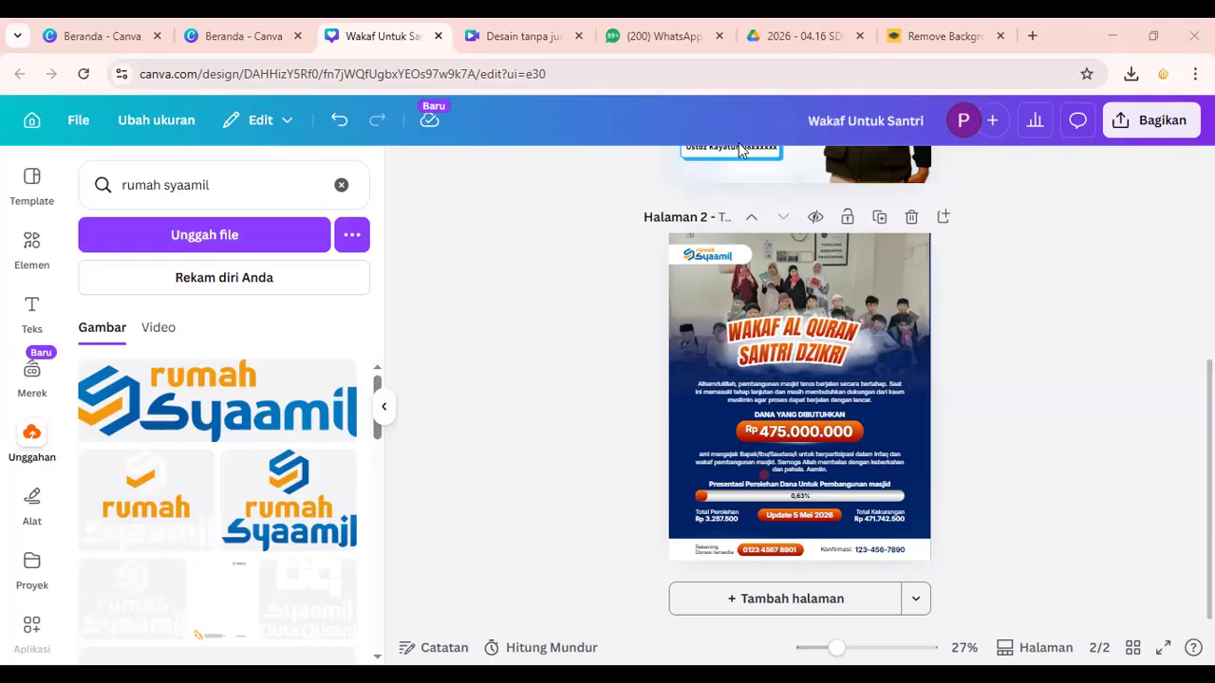
{"action": "left_click_drag", "start_coordinate": [698, 255], "coordinate": [702, 255]}
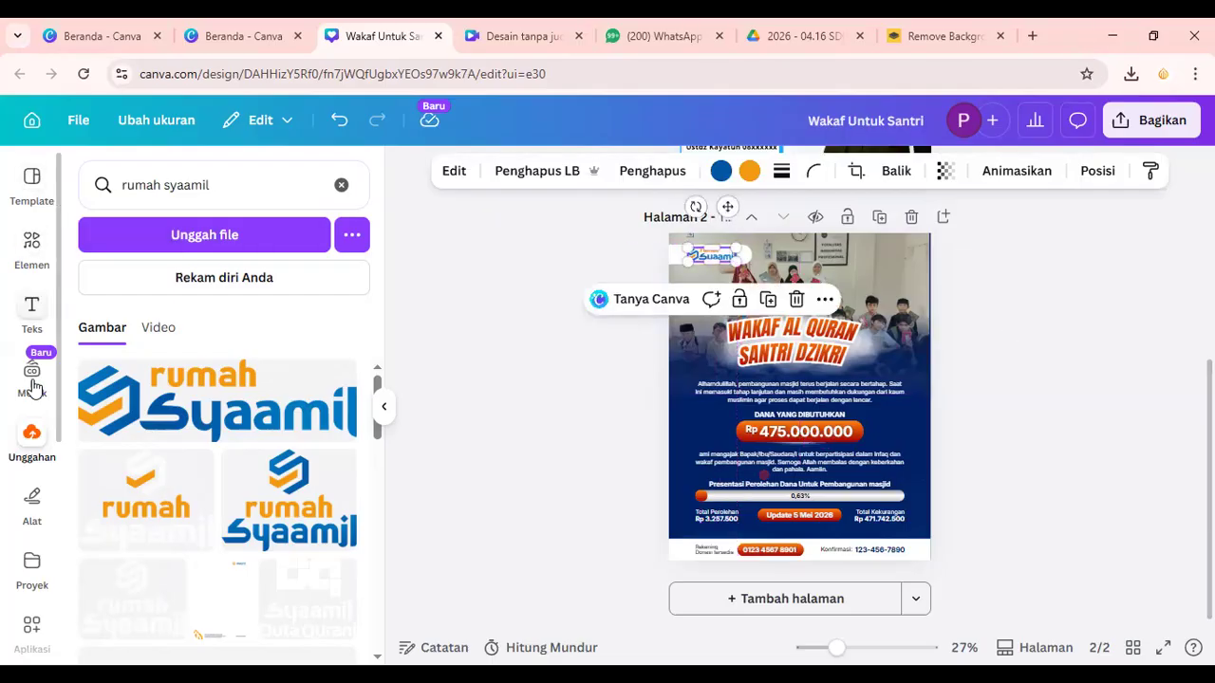
Step: Try out a pencil ribbon banner and a beige brush stroke from the "kotak" graphics on the page 2 poster, removing each one
{"action": "left_click", "coordinate": [34, 211]}
{"action": "left_click", "coordinate": [34, 249]}
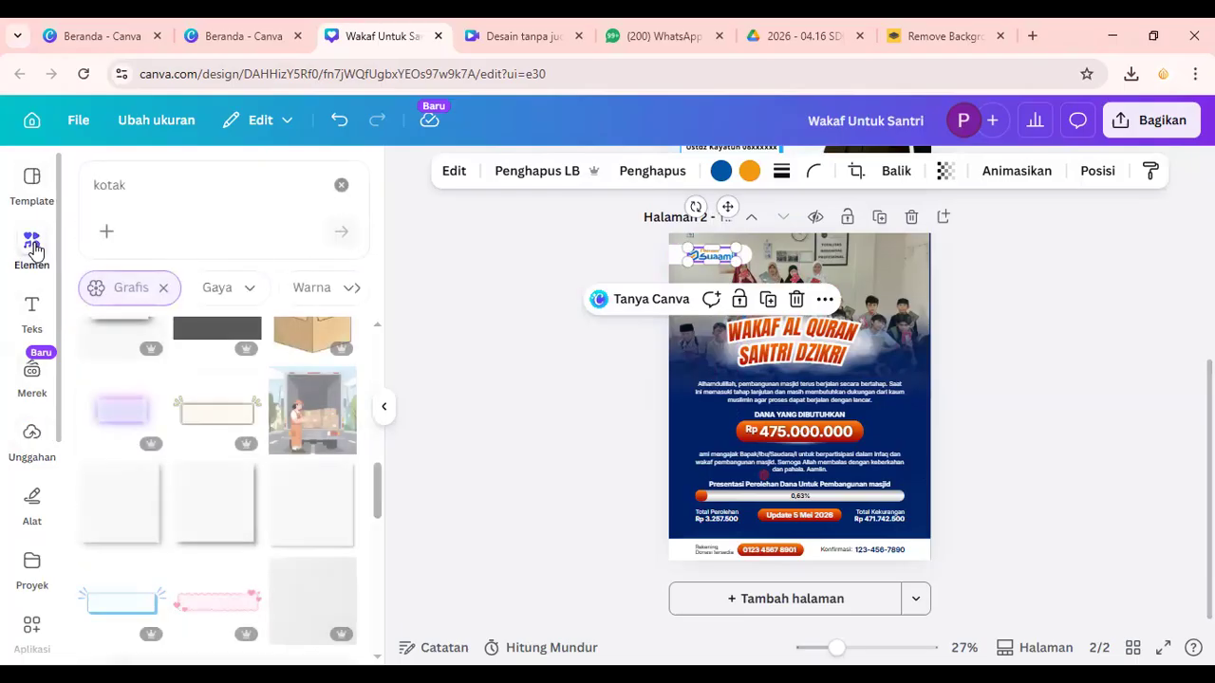
{"action": "scroll", "coordinate": [177, 415], "scroll_direction": "down", "scroll_amount": 5}
{"action": "scroll", "coordinate": [177, 415], "scroll_direction": "down", "scroll_amount": 2}
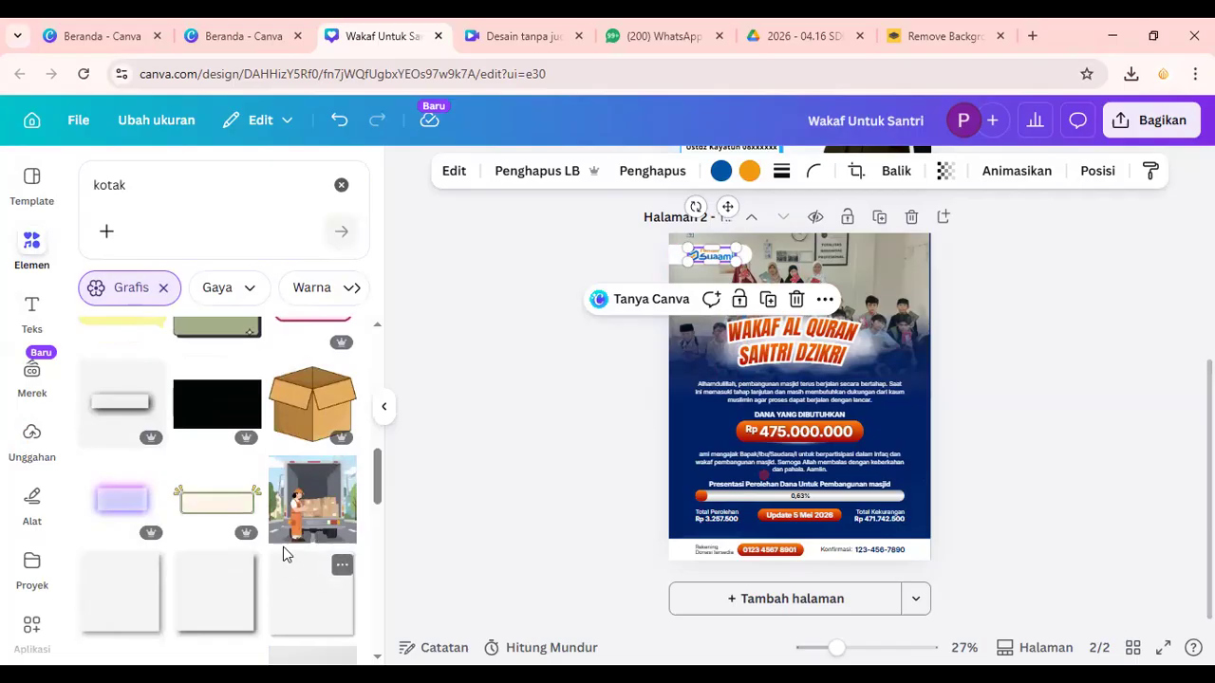
{"action": "scroll", "coordinate": [270, 526], "scroll_direction": "down", "scroll_amount": 5}
{"action": "scroll", "coordinate": [267, 519], "scroll_direction": "down", "scroll_amount": 2}
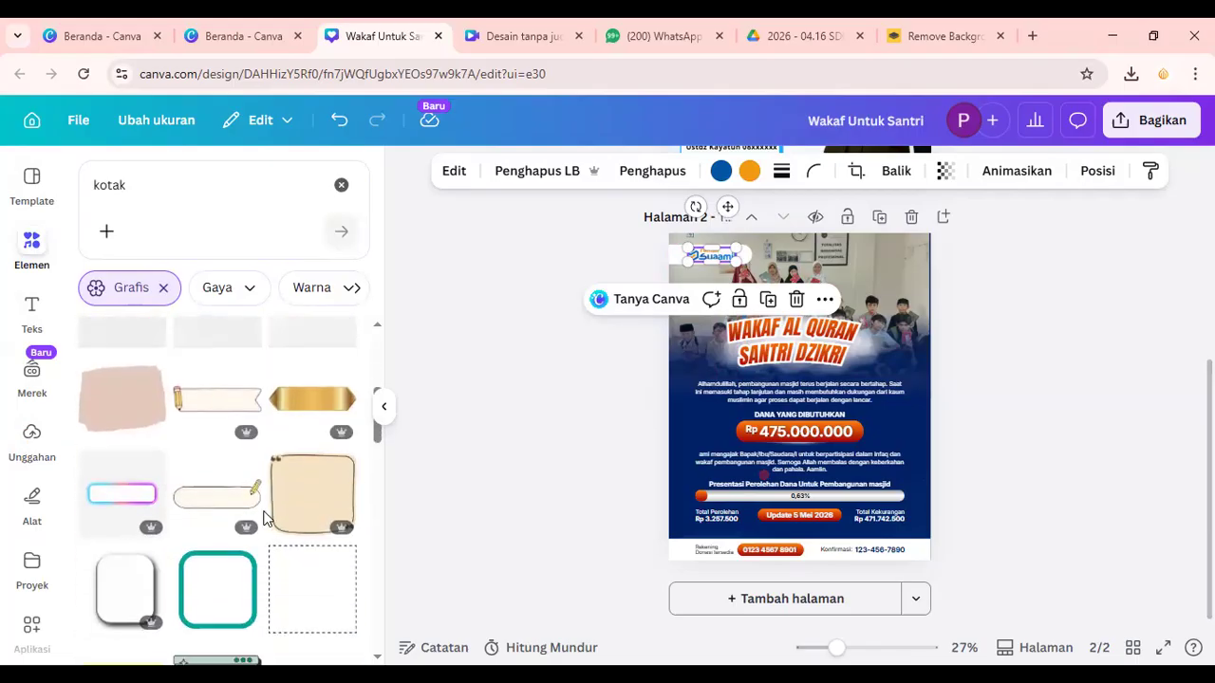
{"action": "left_click", "coordinate": [221, 400]}
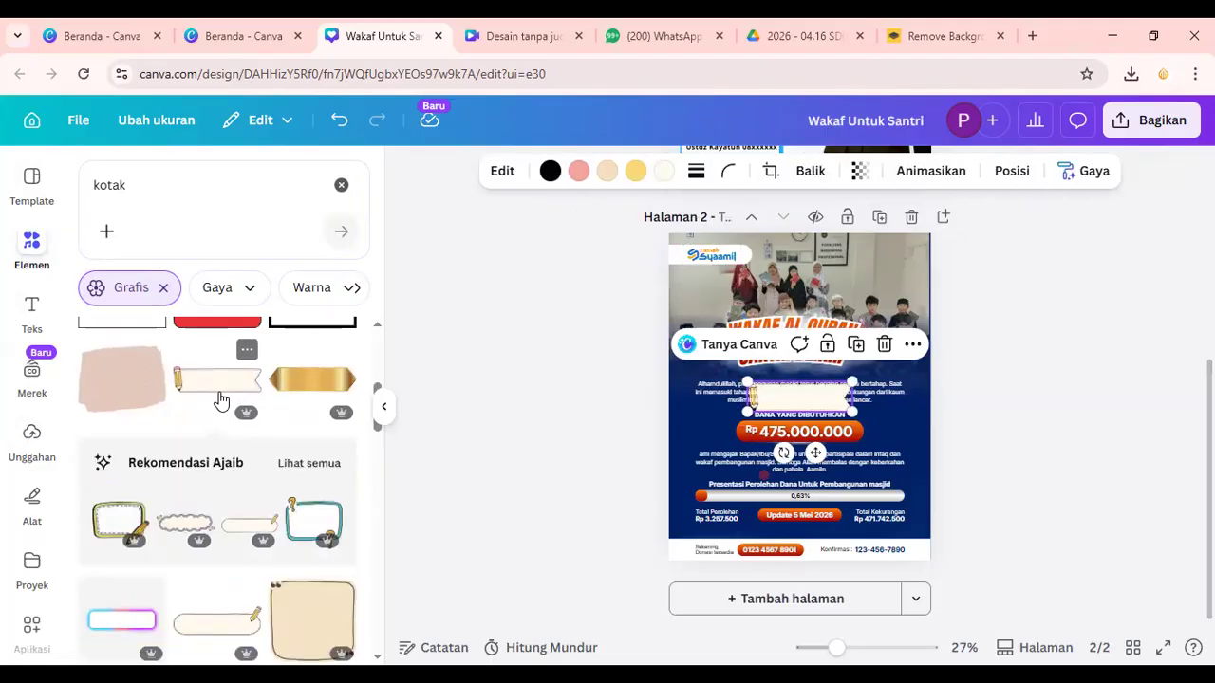
{"action": "key", "text": "Delete"}
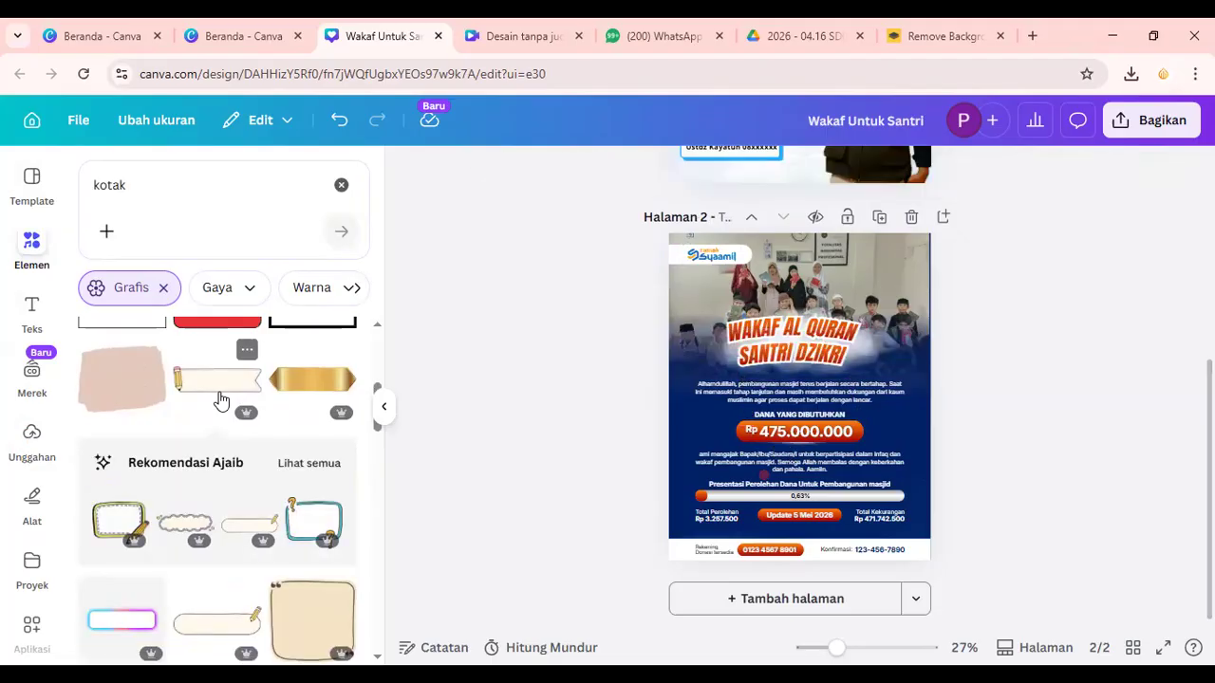
{"action": "left_click", "coordinate": [149, 393]}
{"action": "left_click_drag", "start_coordinate": [841, 382], "coordinate": [911, 242]}
{"action": "key", "text": "Delete"}
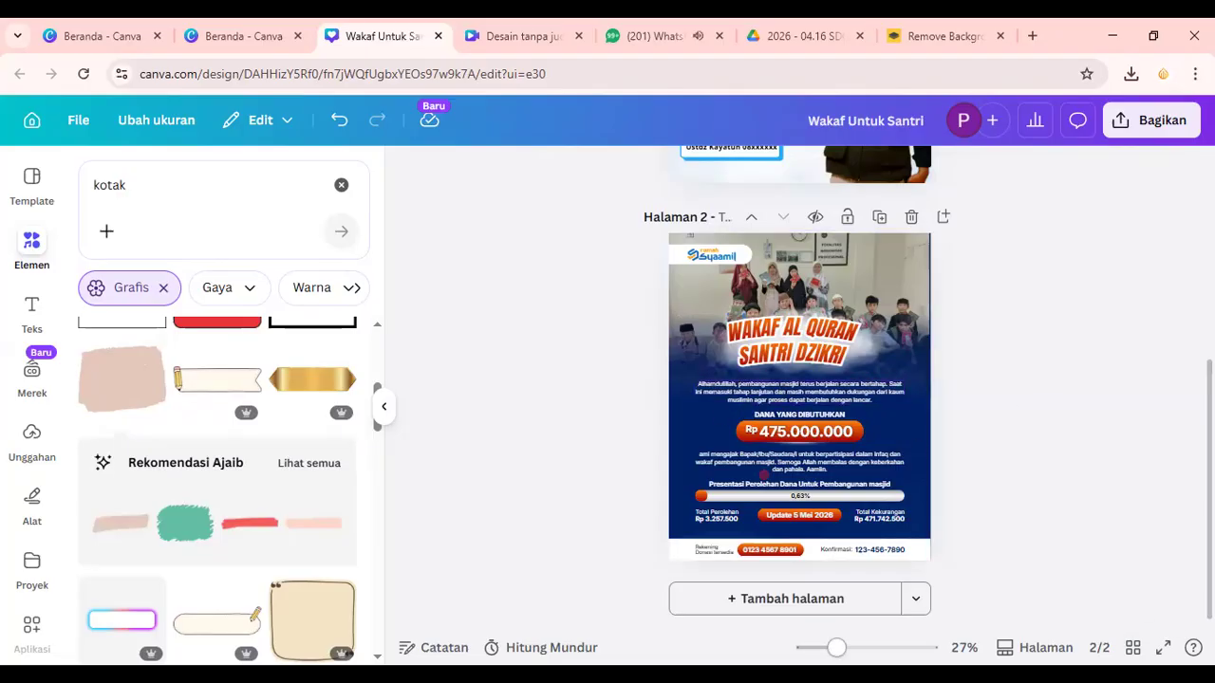
Step: Change the "DANA YANG DIBUTUHKAN" subheading on the page 2 poster to "MUSHAF YANG DIBUTUHKAN"
{"action": "scroll", "coordinate": [796, 379], "scroll_direction": "up", "scroll_amount": 5}
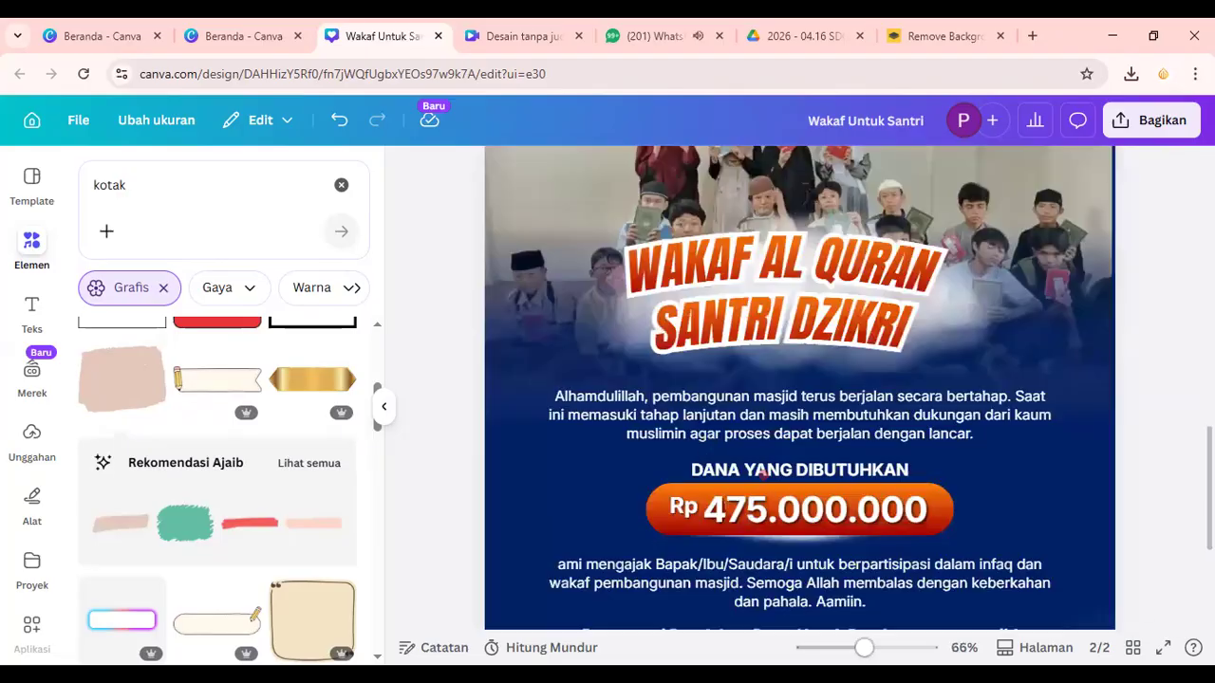
{"action": "left_click", "coordinate": [791, 398]}
{"action": "left_click", "coordinate": [822, 400]}
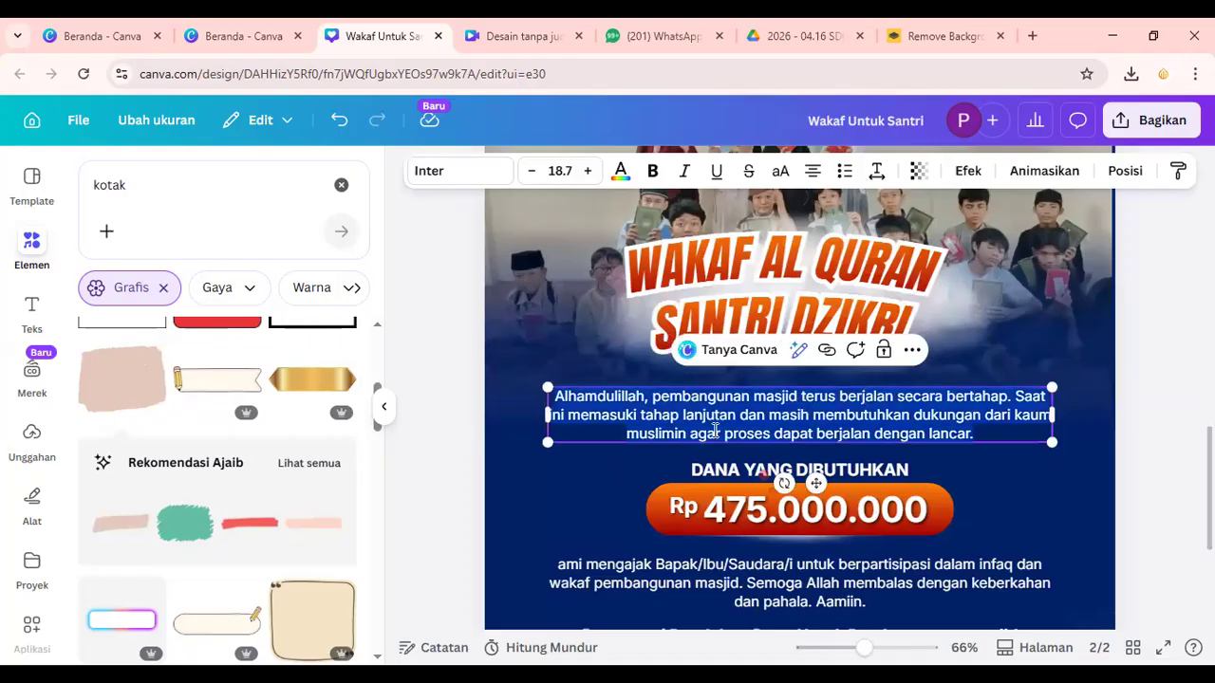
{"action": "scroll", "coordinate": [844, 406], "scroll_direction": "down", "scroll_amount": 2}
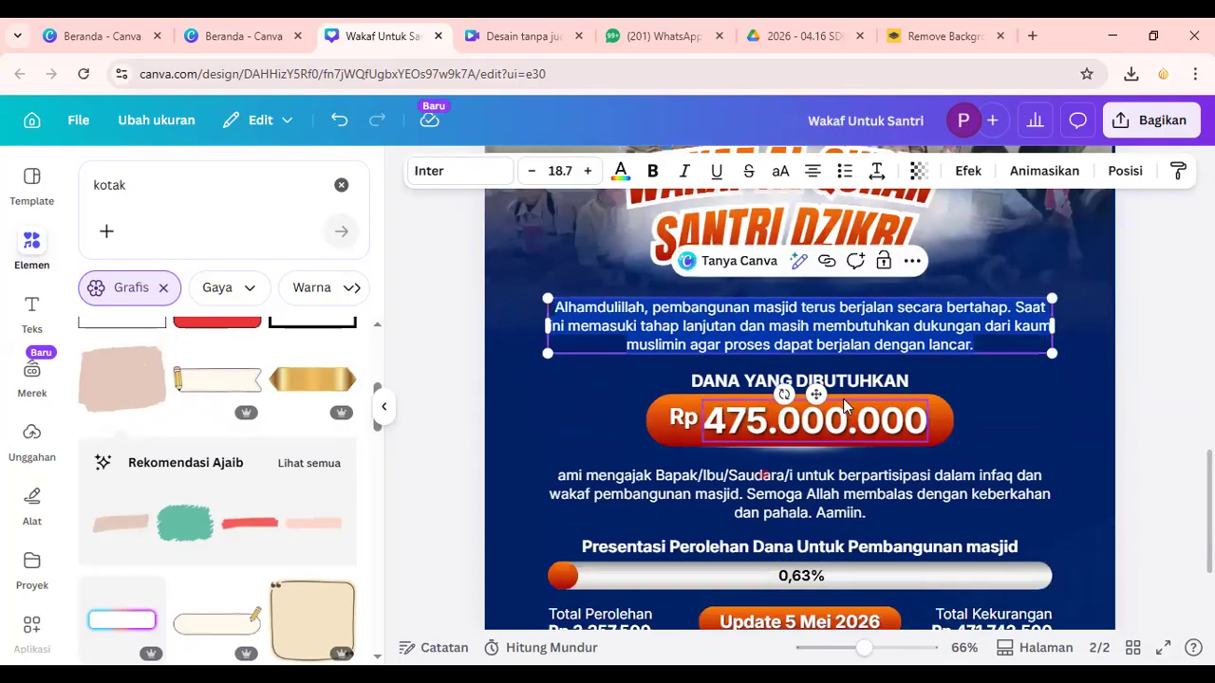
{"action": "left_click", "coordinate": [865, 384]}
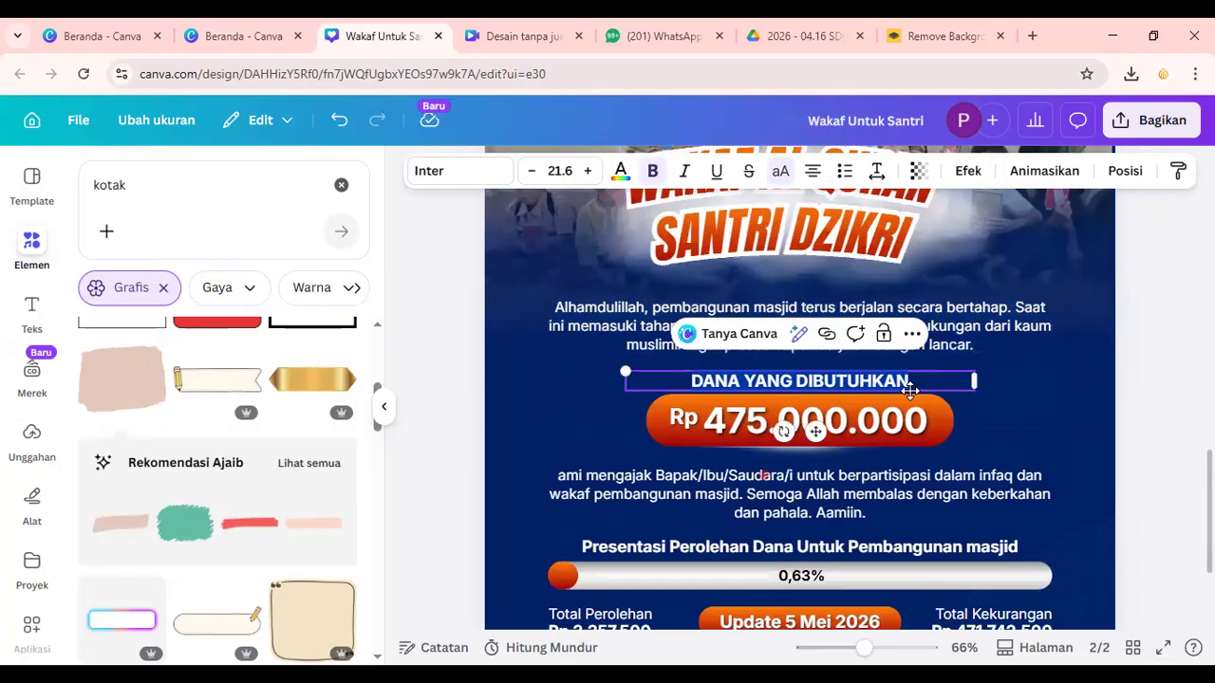
{"action": "type", "text": "MUSA"}
{"action": "key", "text": "BackSpace"}
{"action": "type", "text": "HAF YANG DIBUTUHKAN"}
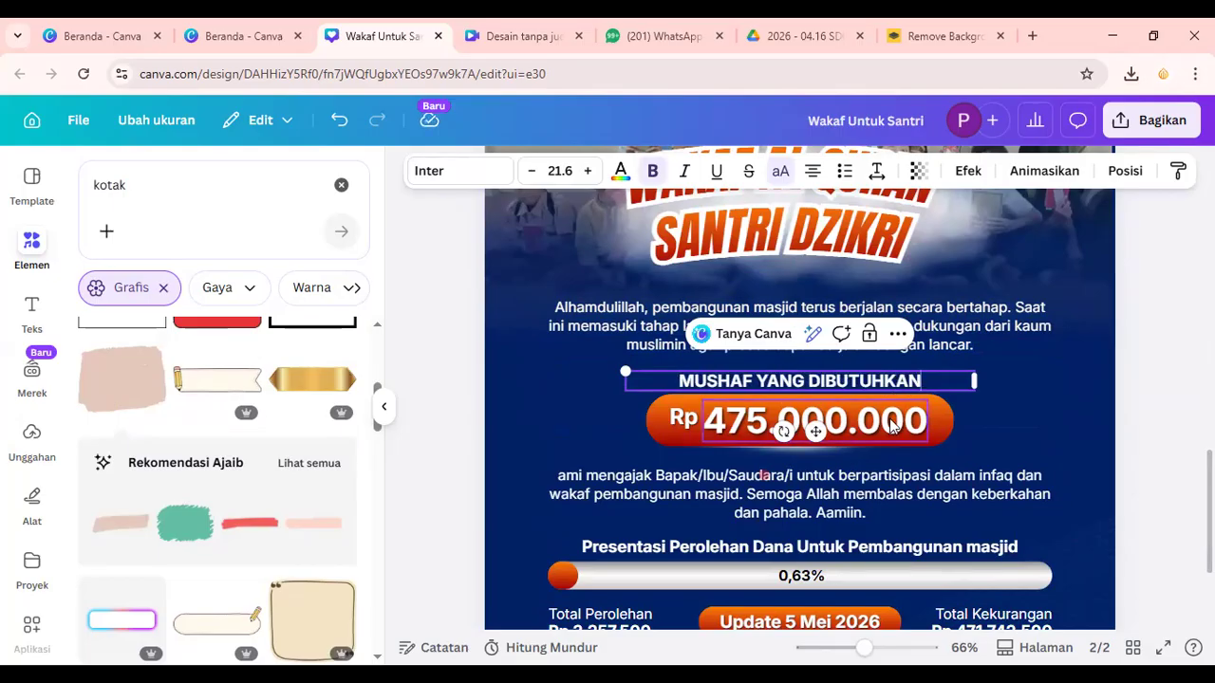
Step: Replace the amount in the orange pill with "100 eks" and delete the "Rp" prefix beside it
{"action": "left_click", "coordinate": [891, 420]}
{"action": "type", "text": "100"}
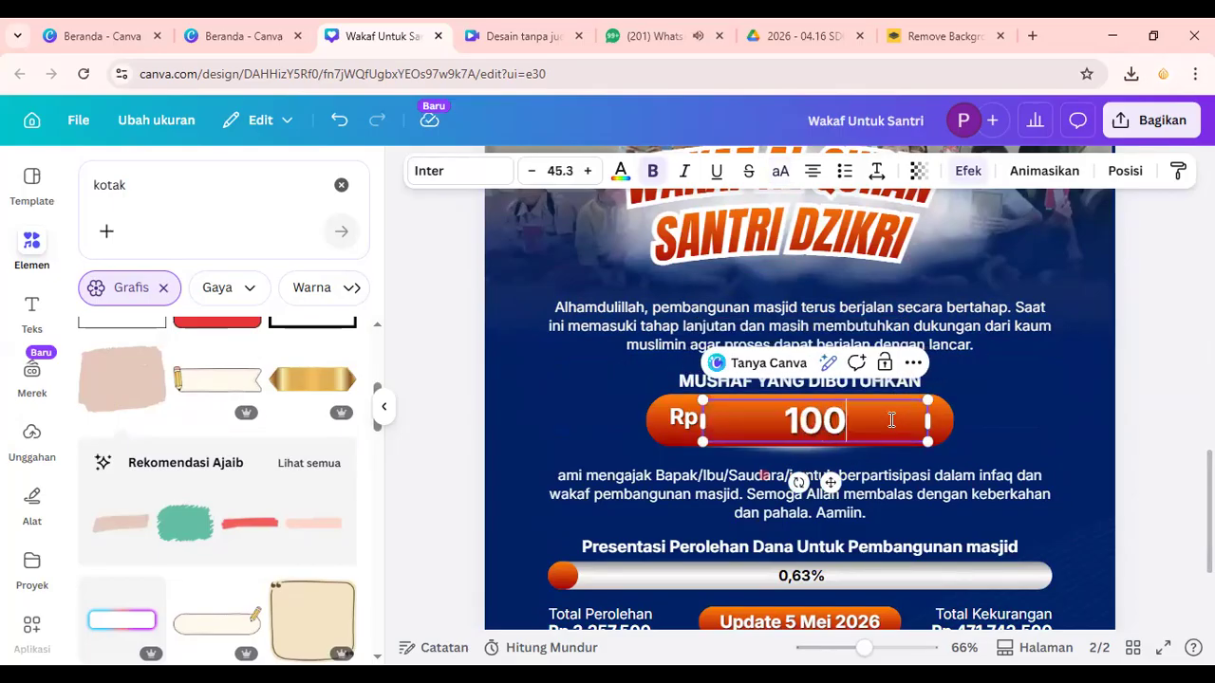
{"action": "type", "text": " eks"}
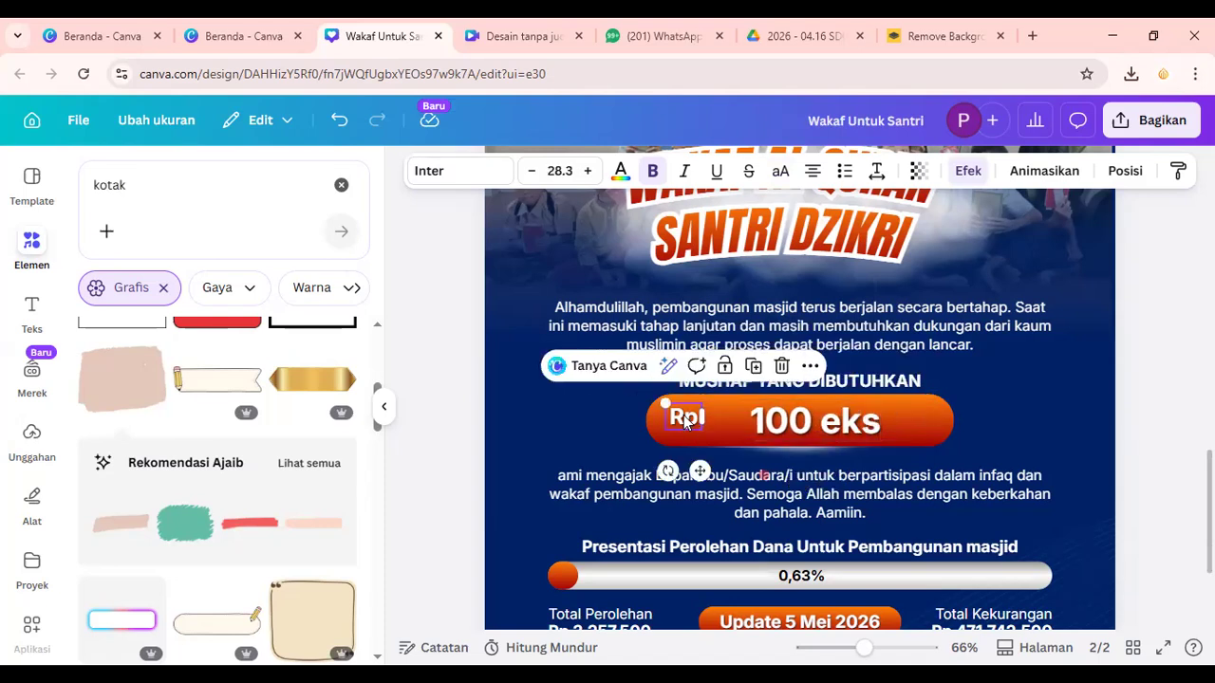
{"action": "left_click", "coordinate": [683, 417]}
{"action": "key", "text": "Delete"}
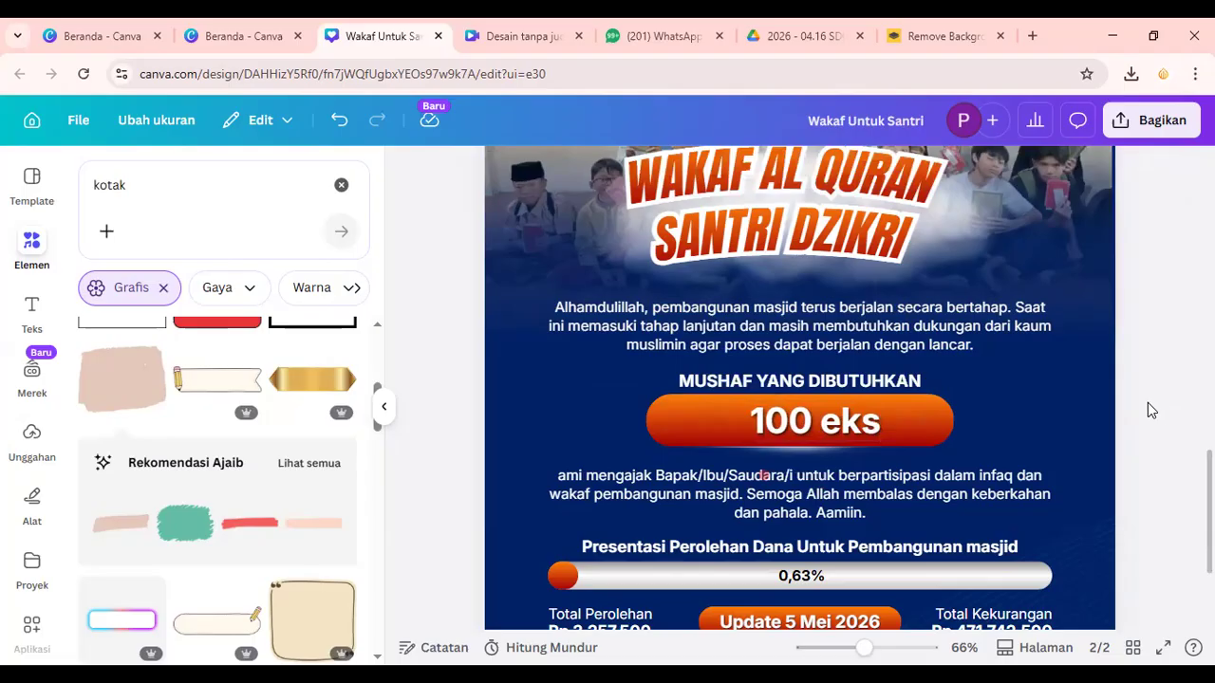
Step: Delete the "Total Perolehan" and "Total Kekurangan" texts with their amounts, along with the "Update 5 Mei 2026" badge
{"action": "scroll", "coordinate": [1147, 408], "scroll_direction": "down", "scroll_amount": 1}
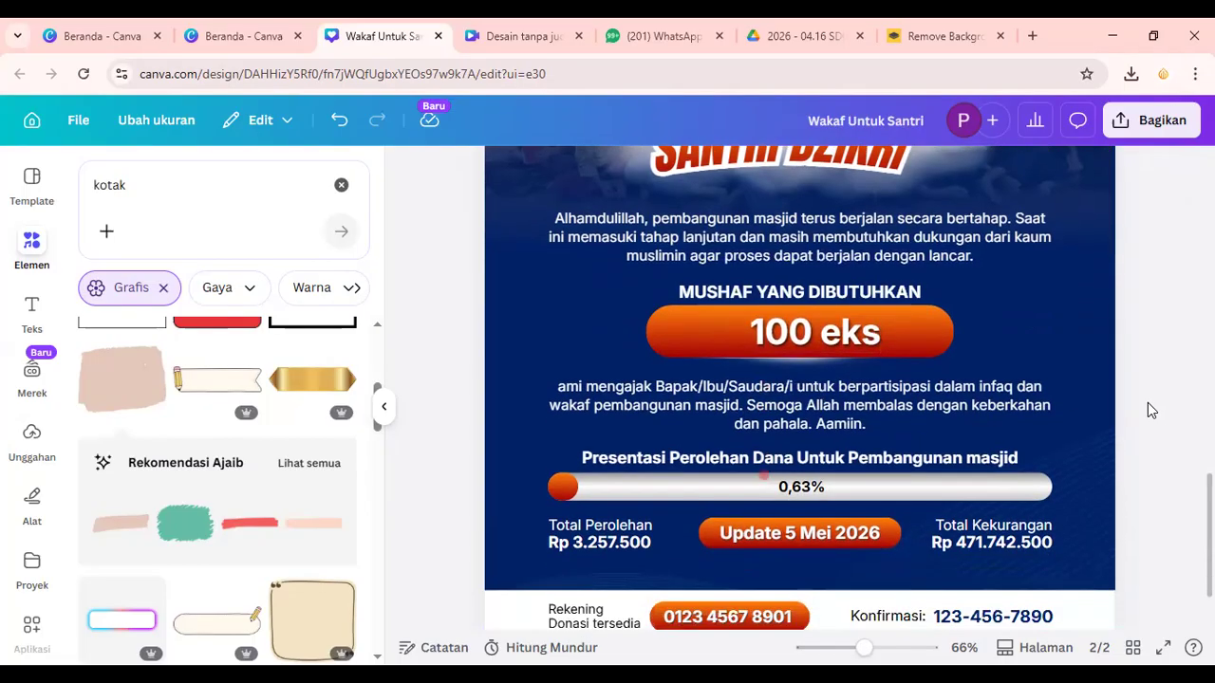
{"action": "left_click", "coordinate": [609, 534]}
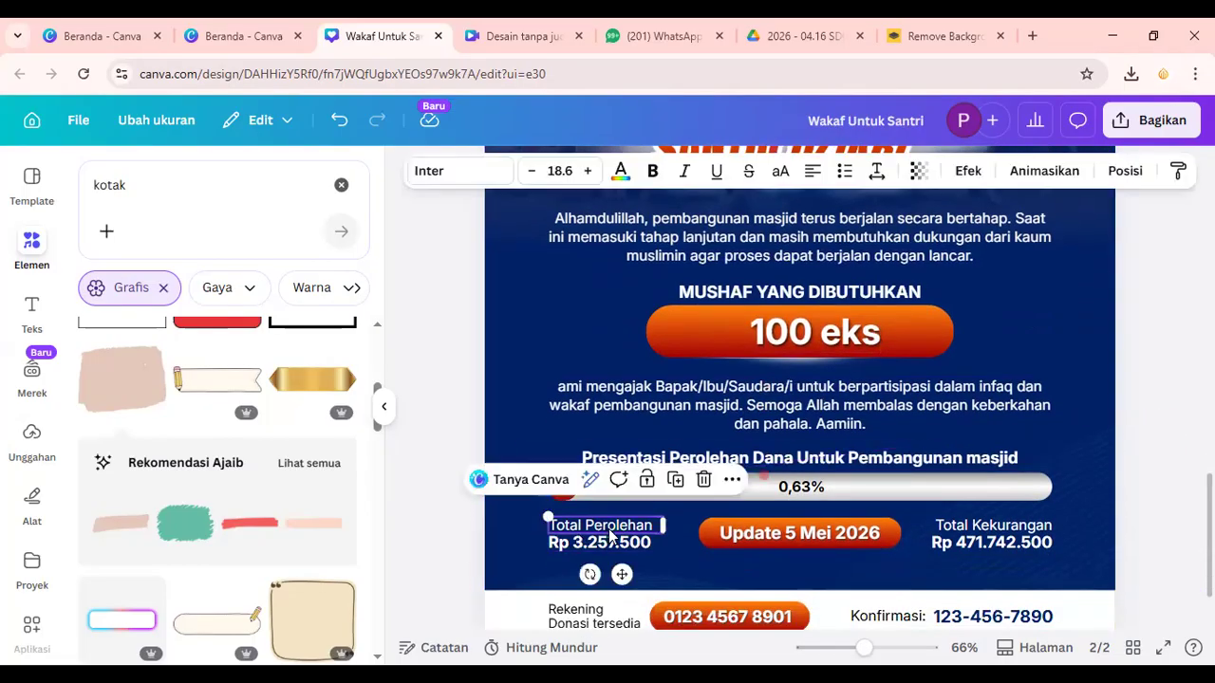
{"action": "left_click", "coordinate": [965, 536]}
{"action": "key", "text": "Delete"}
{"action": "left_click", "coordinate": [965, 541]}
{"action": "key", "text": "Delete"}
{"action": "left_click", "coordinate": [805, 534]}
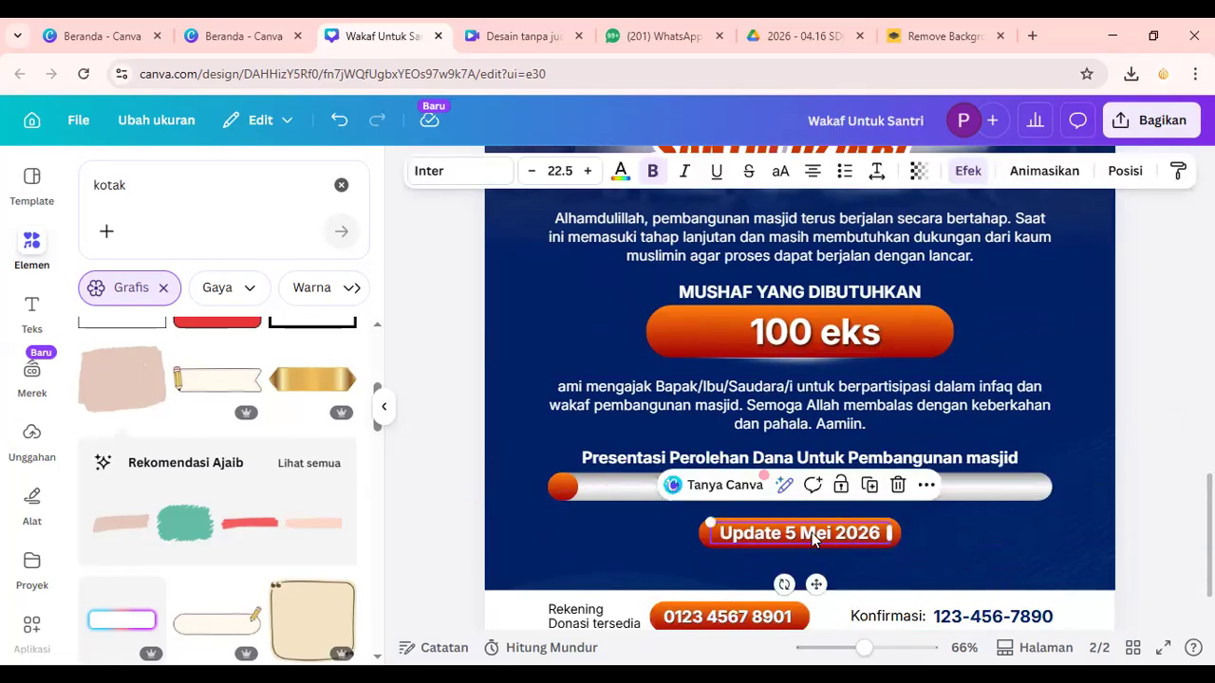
{"action": "key", "text": "Delete"}
Step: Delete the progress percentage, the "Presentasi Perolehan Dana" heading and the grey progress bar
{"action": "left_click", "coordinate": [818, 488]}
{"action": "key", "text": "Delete"}
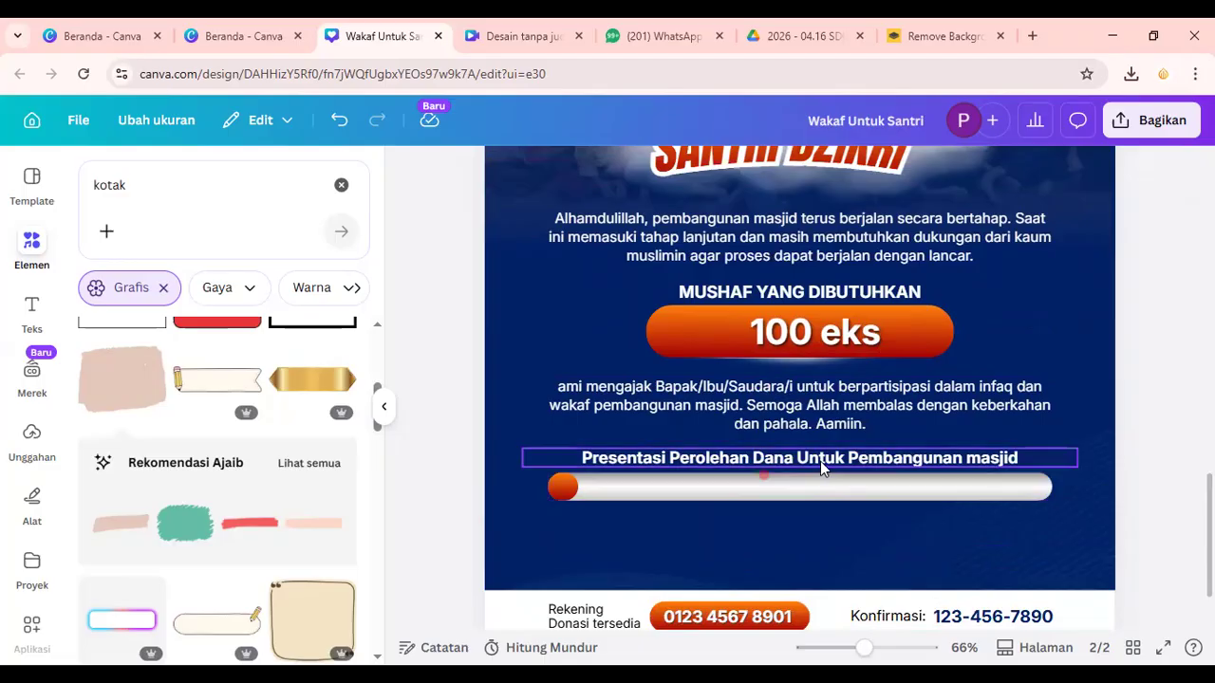
{"action": "left_click", "coordinate": [820, 461]}
{"action": "key", "text": "Delete"}
{"action": "left_click", "coordinate": [807, 485]}
{"action": "key", "text": "Delete"}
{"action": "scroll", "coordinate": [808, 482], "scroll_direction": "down", "scroll_amount": 2}
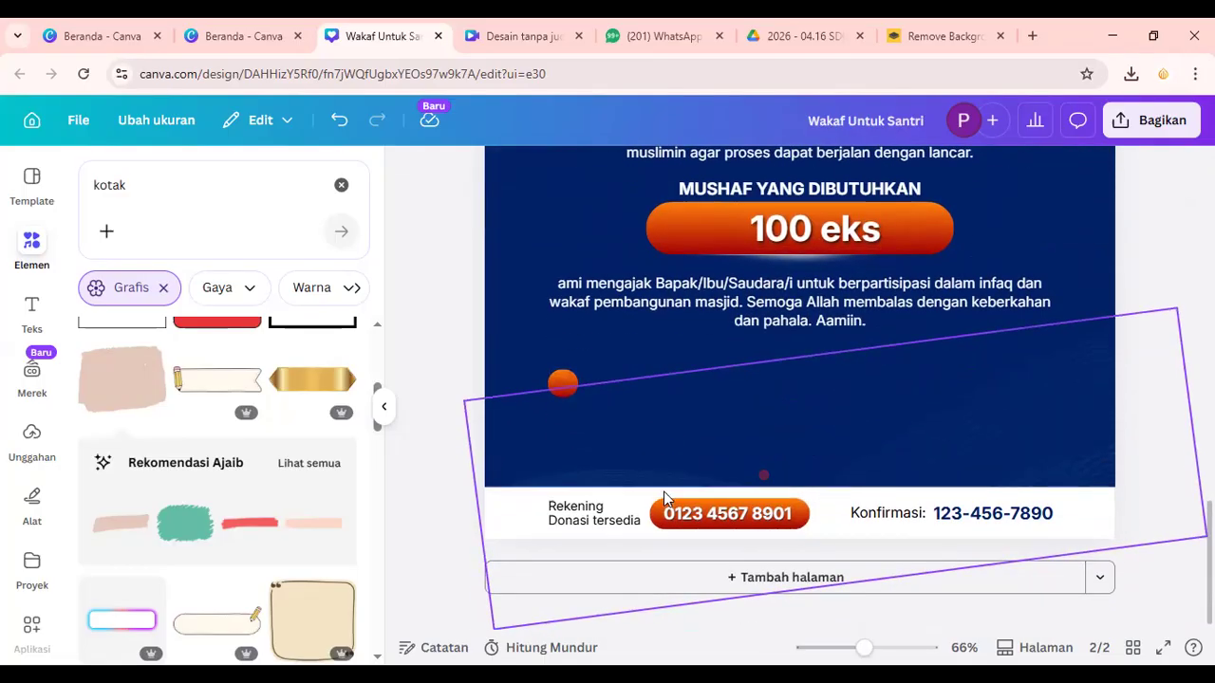
Step: Add the contact person's title and name in parentheses on a second line below the confirmation number, fitting the text inside the white footer
{"action": "scroll", "coordinate": [663, 491], "scroll_direction": "up", "scroll_amount": 1}
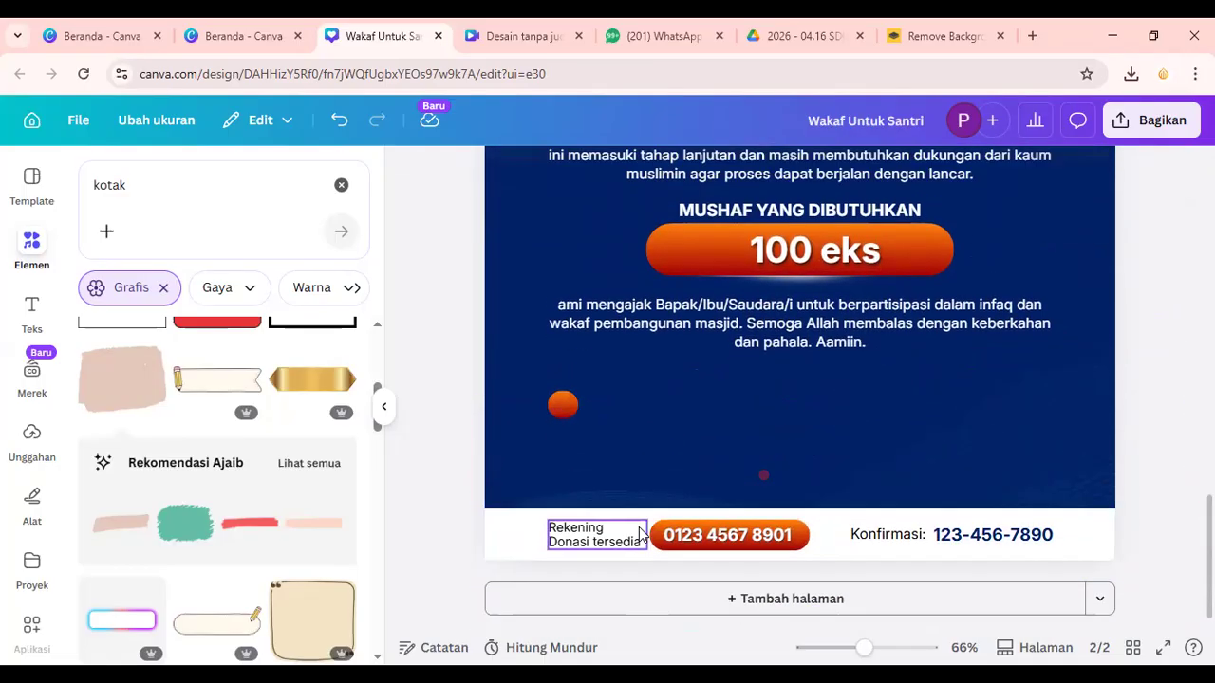
{"action": "double_click", "coordinate": [585, 532]}
{"action": "double_click", "coordinate": [727, 535]}
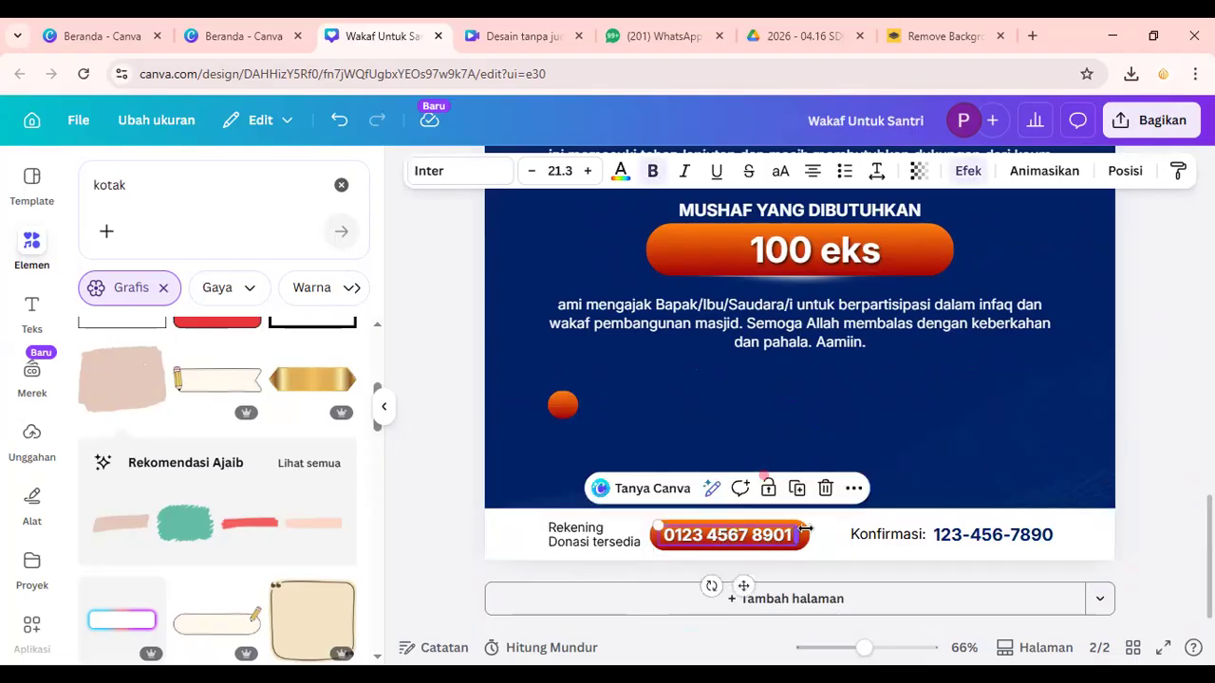
{"action": "left_click", "coordinate": [990, 537]}
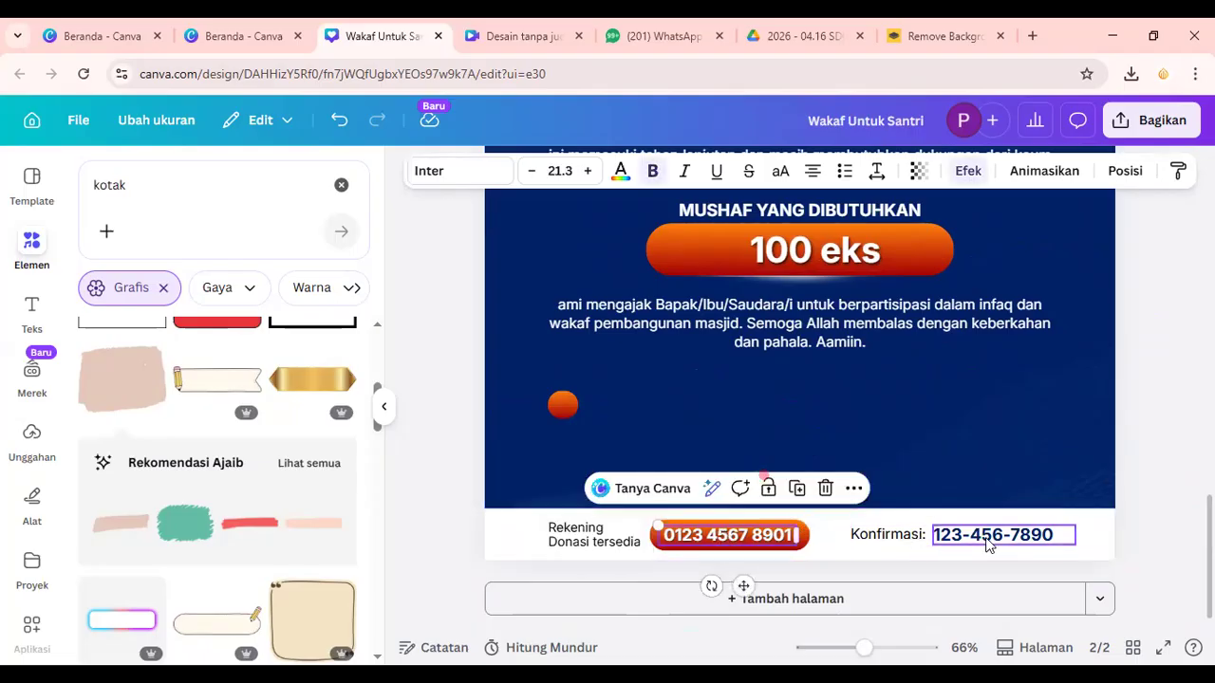
{"action": "double_click", "coordinate": [1054, 530]}
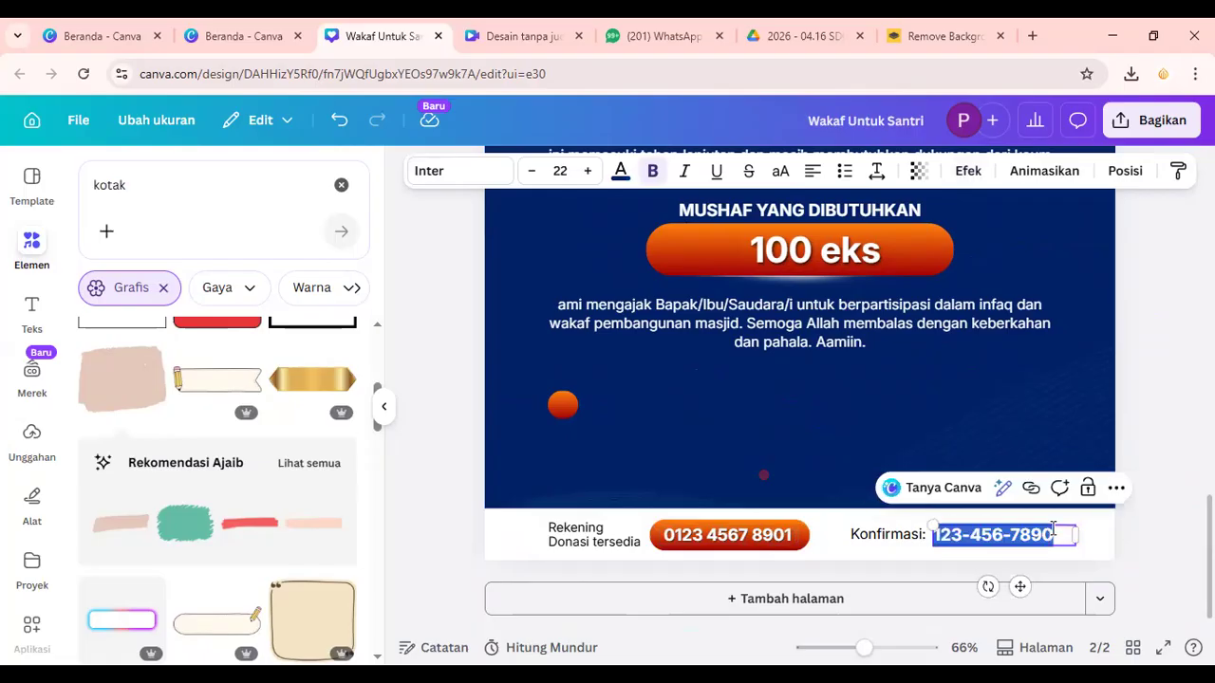
{"action": "left_click", "coordinate": [1057, 537]}
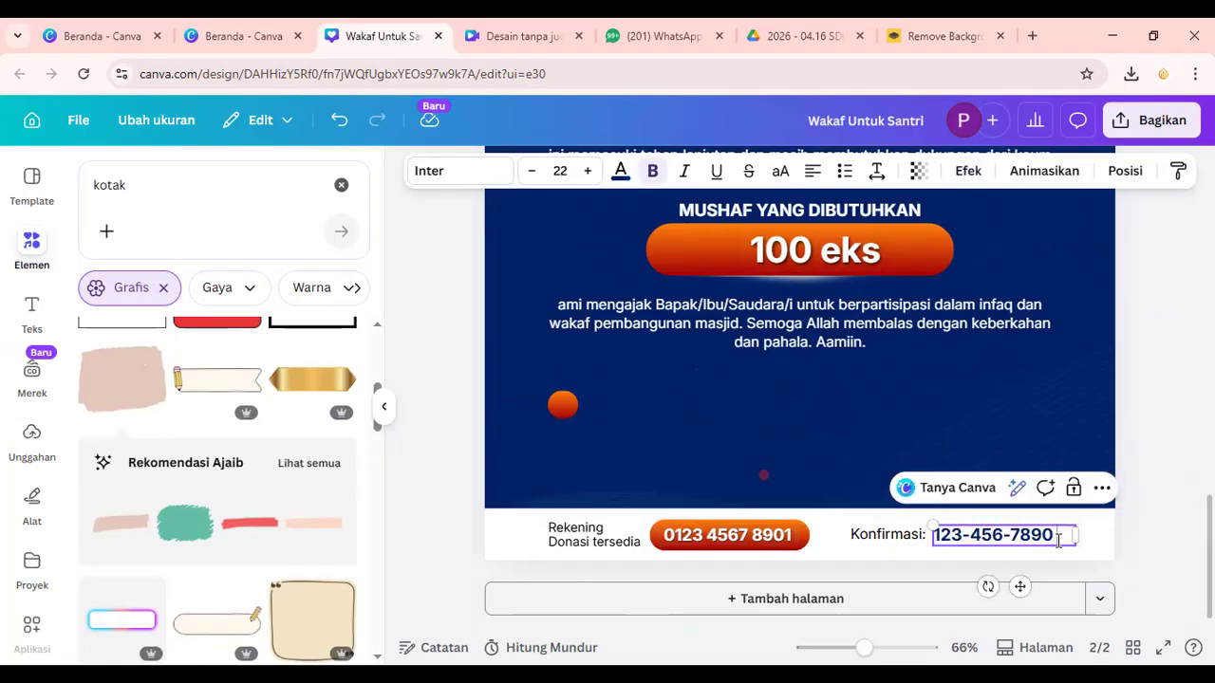
{"action": "key", "text": "Return"}
{"action": "type", "text": "(ustdz"}
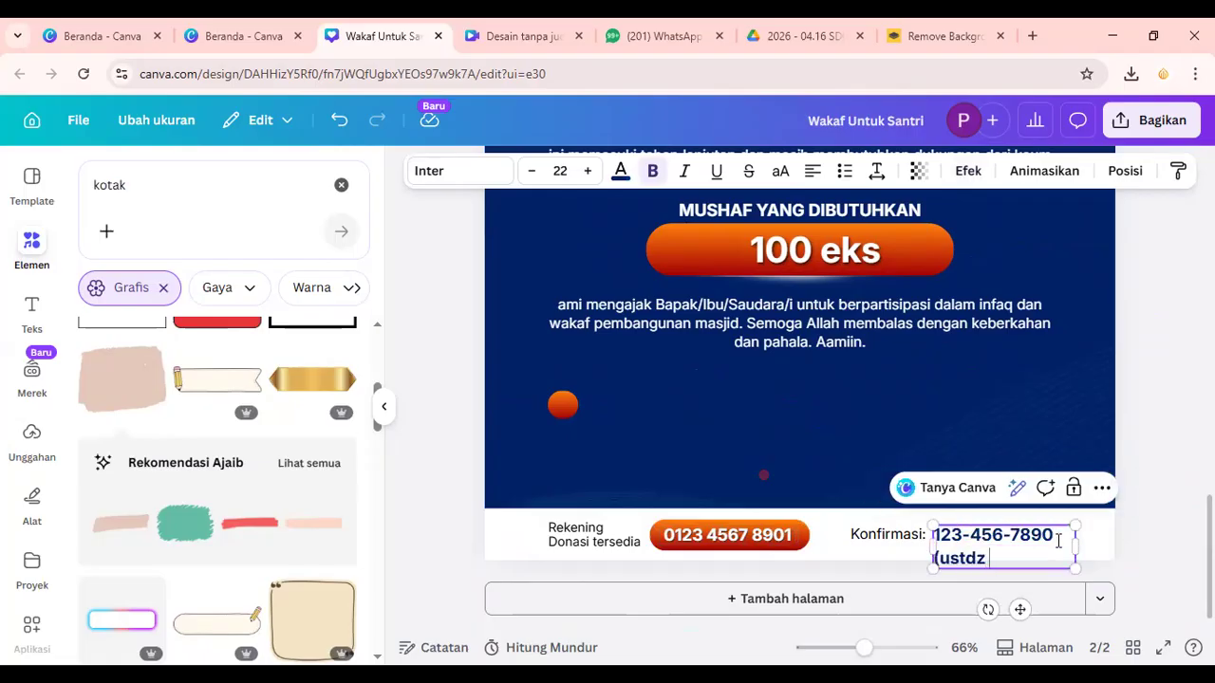
{"action": "type", "text": " tantan)"}
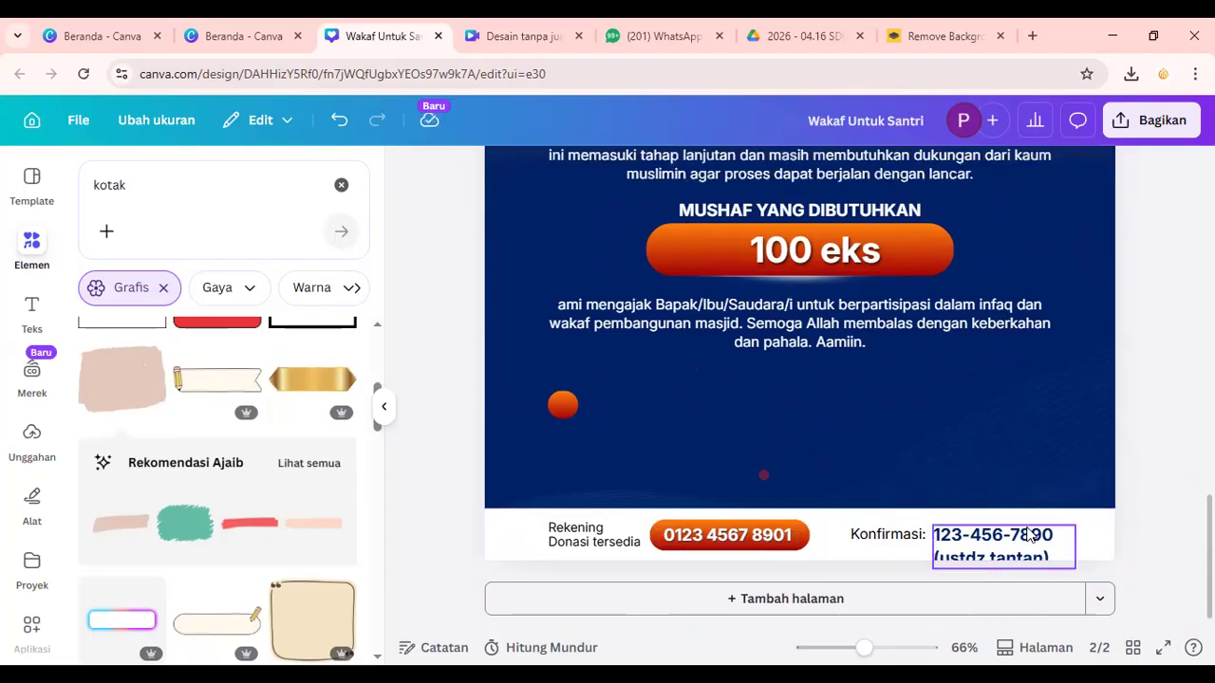
{"action": "key", "text": "Escape"}
{"action": "left_click", "coordinate": [1148, 429]}
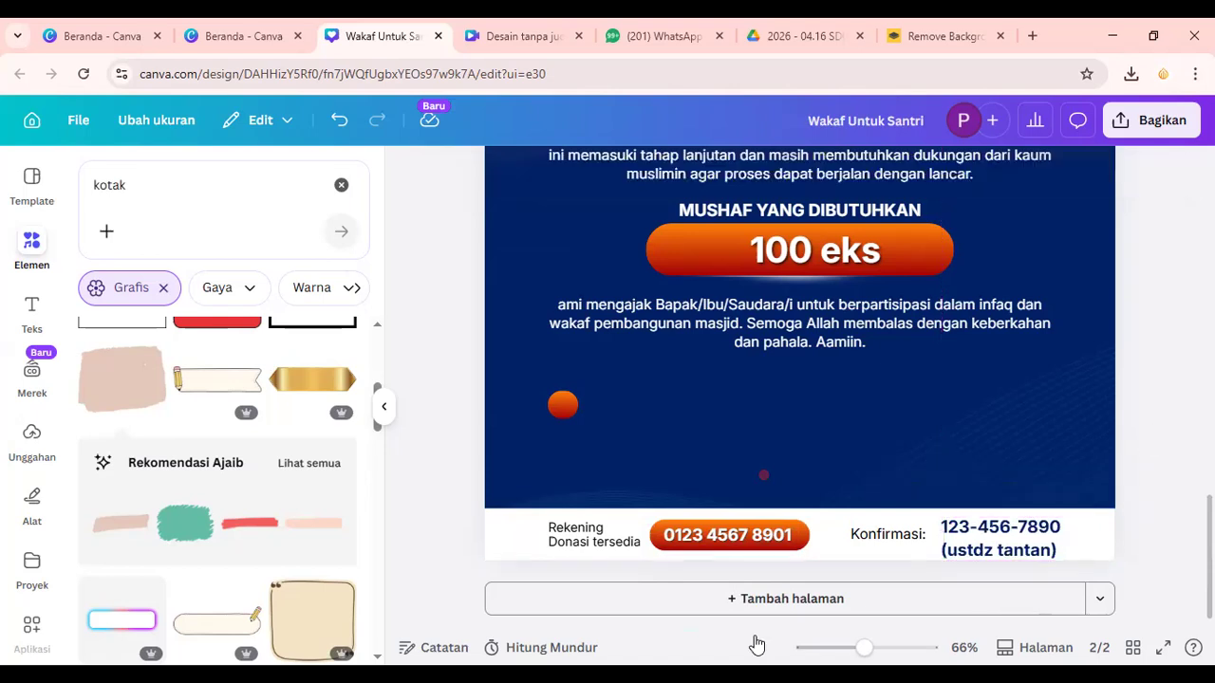
{"action": "left_click_drag", "start_coordinate": [864, 647], "coordinate": [841, 648]}
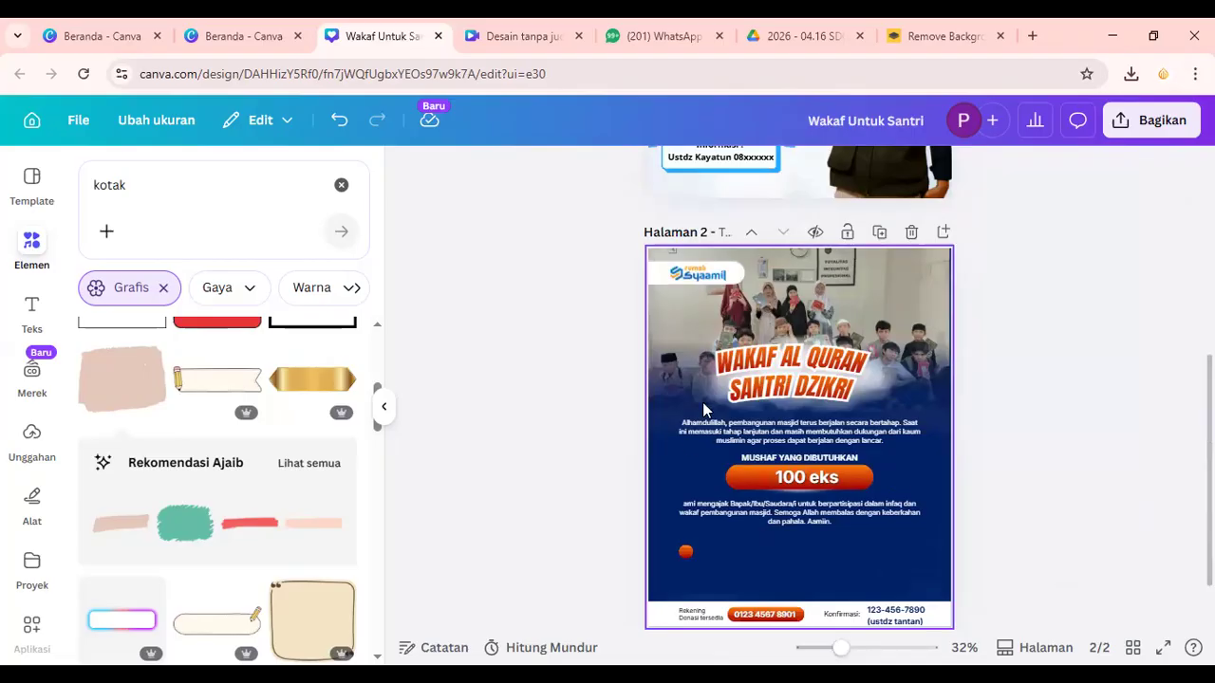
{"action": "scroll", "coordinate": [702, 412], "scroll_direction": "up", "scroll_amount": 5}
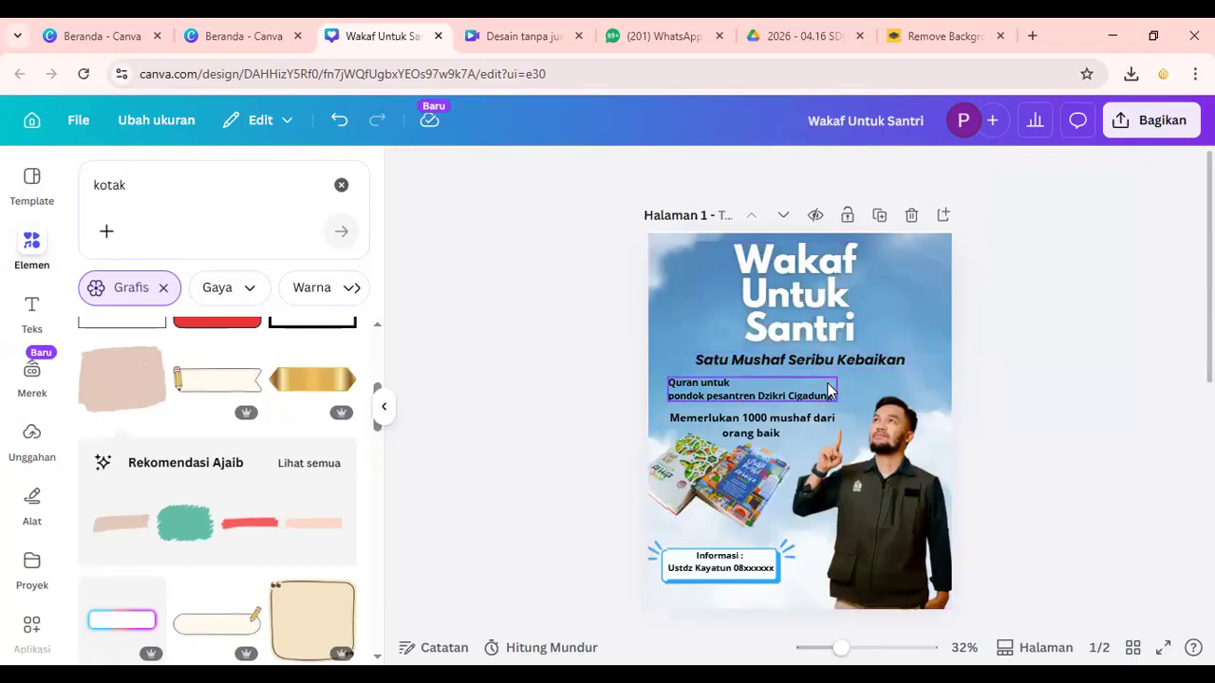
{"action": "scroll", "coordinate": [827, 389], "scroll_direction": "down", "scroll_amount": 5}
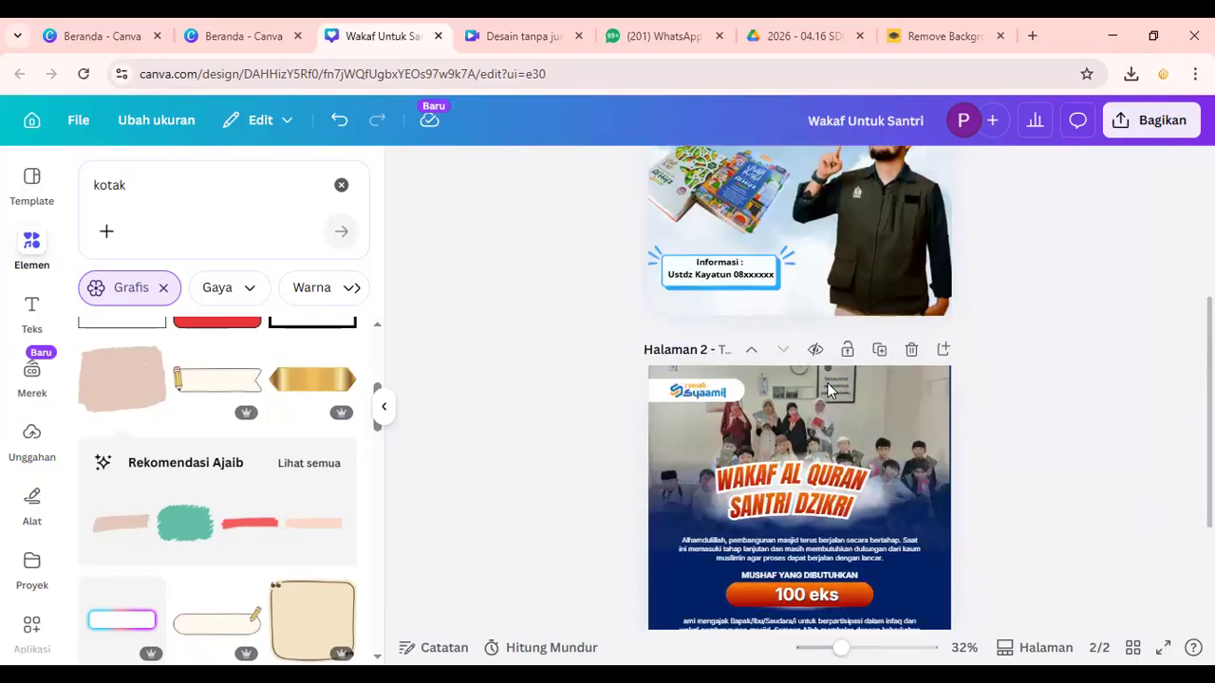
{"action": "scroll", "coordinate": [827, 389], "scroll_direction": "down", "scroll_amount": 3}
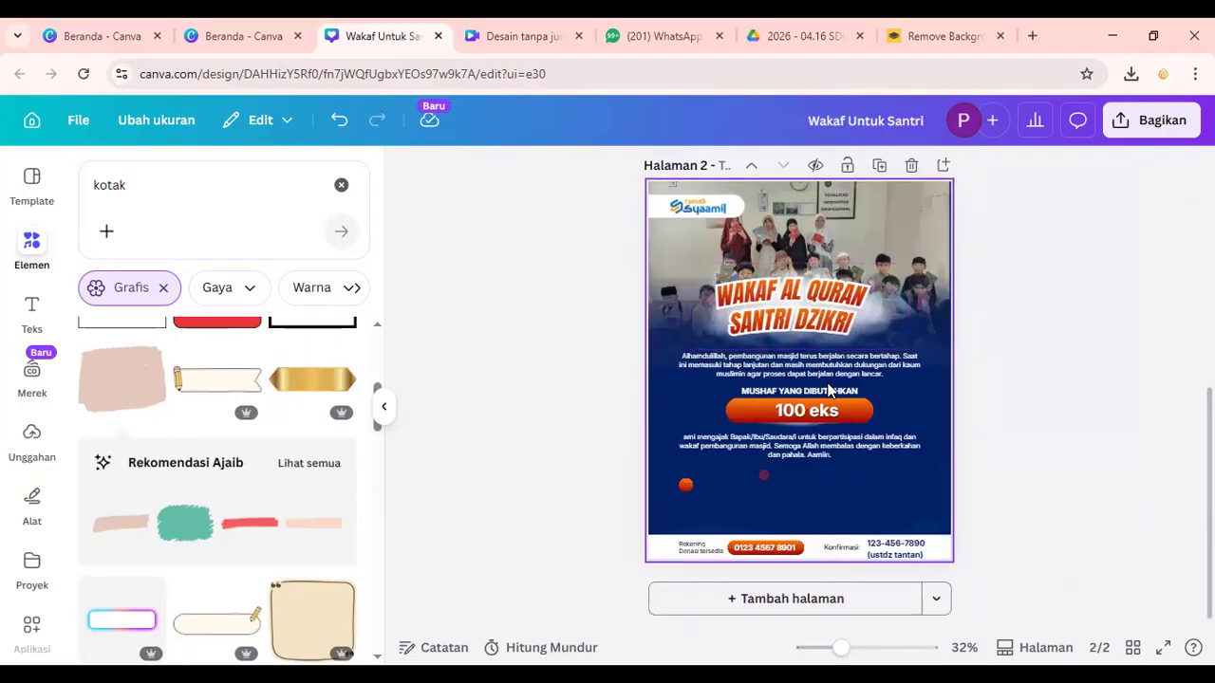